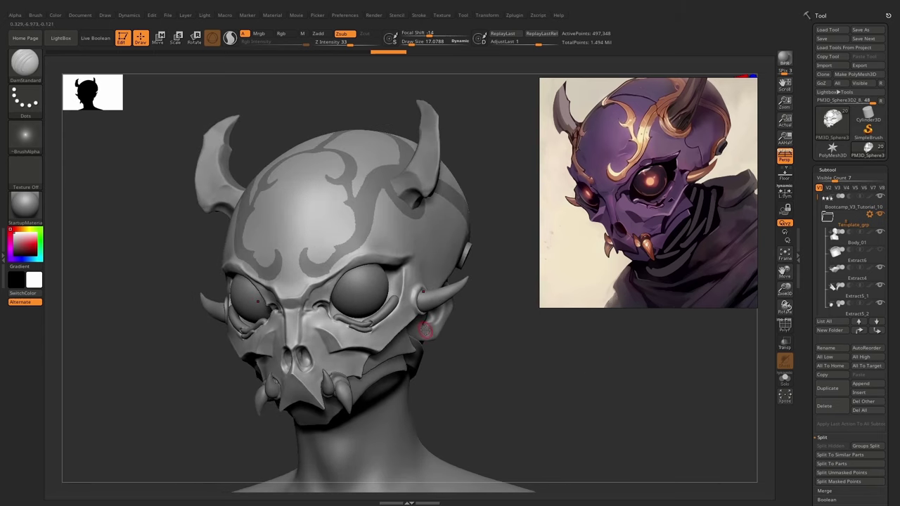
Orbit the horned skull mask and bust through top, frontal and three-quarter views.
left_click_drag(425, 371, 411, 268)
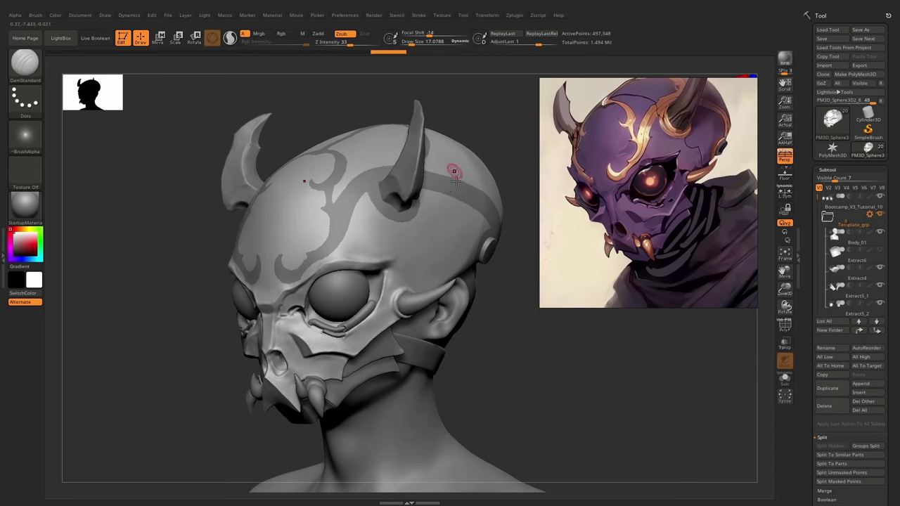
mouse_move(483, 341)
left_mouse_down()
mouse_move(488, 365)
mouse_move(492, 353)
mouse_move(478, 341)
mouse_move(480, 351)
mouse_move(424, 328)
mouse_move(442, 341)
mouse_move(327, 347)
left_mouse_up()
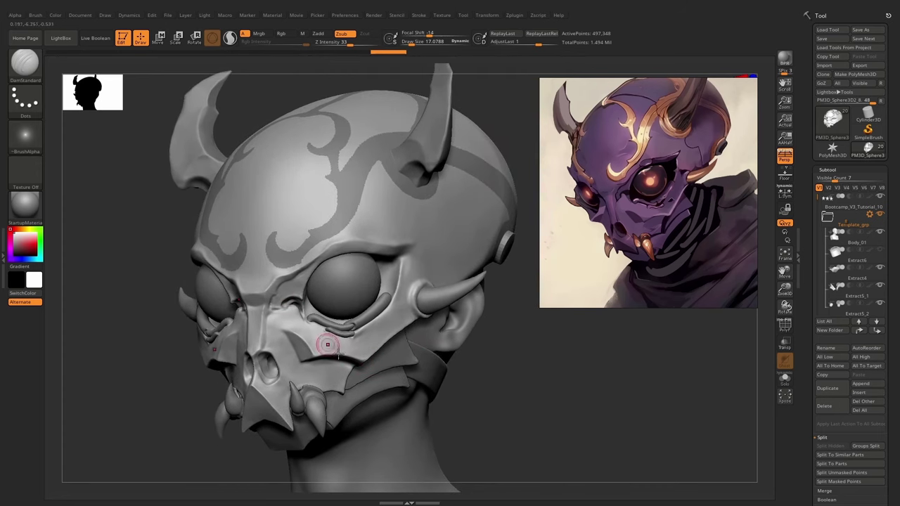
left_click_drag(437, 281, 411, 291)
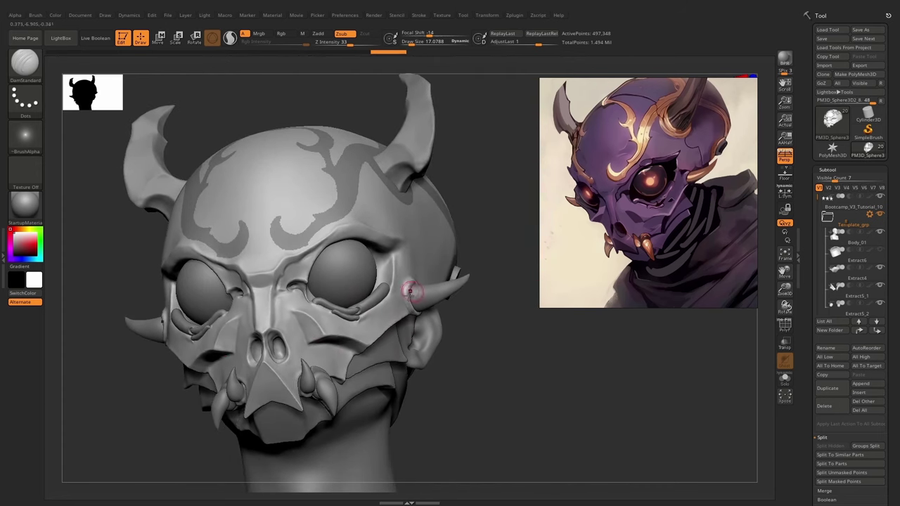
mouse_move(410, 226)
left_mouse_down()
mouse_move(405, 319)
mouse_move(412, 304)
mouse_move(383, 314)
mouse_move(417, 329)
left_mouse_up()
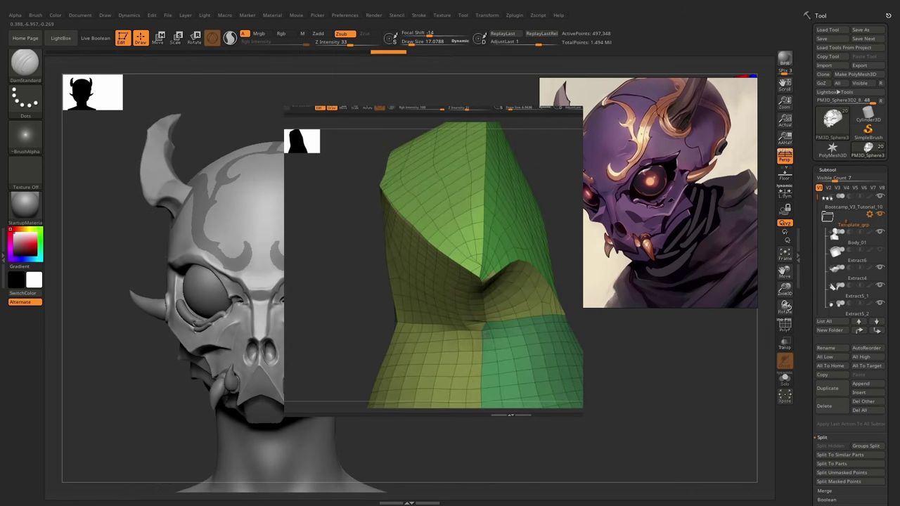
mouse_move(426, 273)
left_mouse_down()
mouse_move(391, 320)
mouse_move(401, 271)
left_mouse_up()
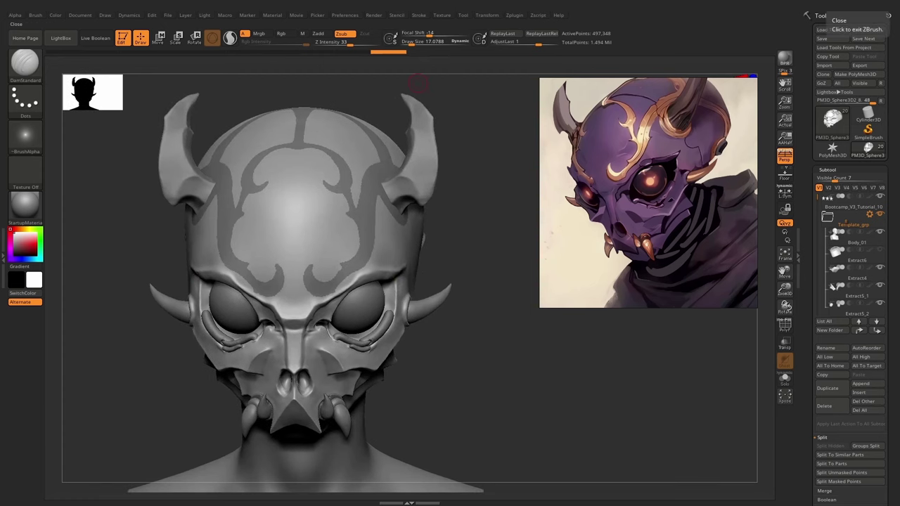
left_click_drag(418, 83, 653, 428)
left_click_drag(519, 377, 521, 398)
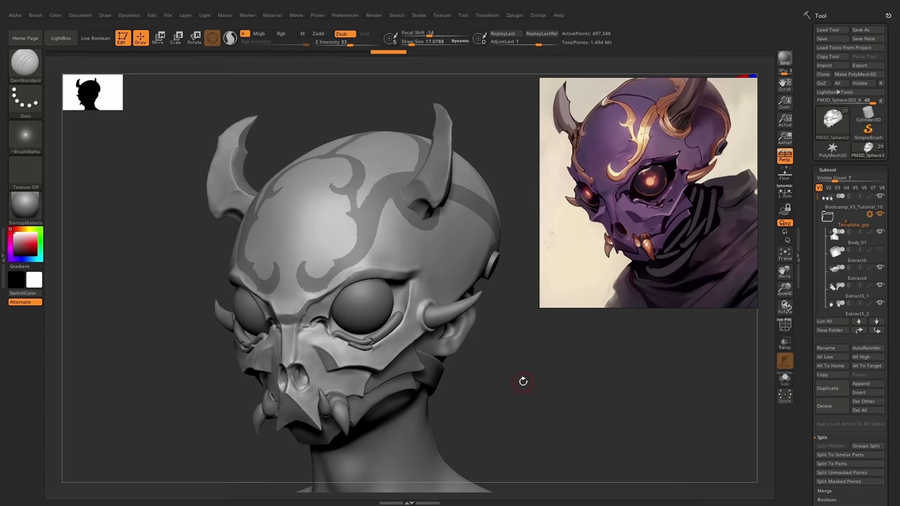
mouse_move(511, 358)
left_mouse_down()
mouse_move(530, 361)
mouse_move(530, 377)
mouse_move(517, 386)
mouse_move(488, 373)
mouse_move(500, 380)
left_mouse_up()
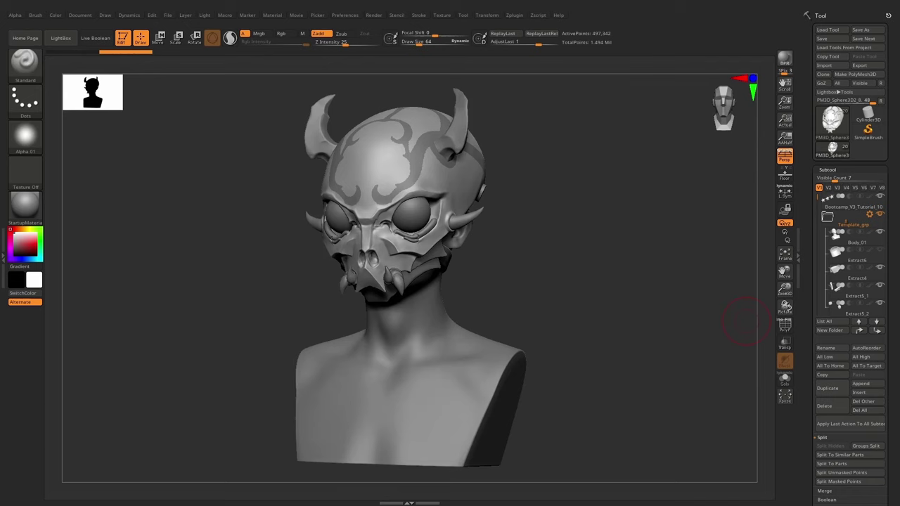
Delete the Extract6 subtool and confirm the deletion.
mouse_move(572, 271)
left_mouse_down()
mouse_move(544, 269)
mouse_move(580, 264)
left_mouse_up()
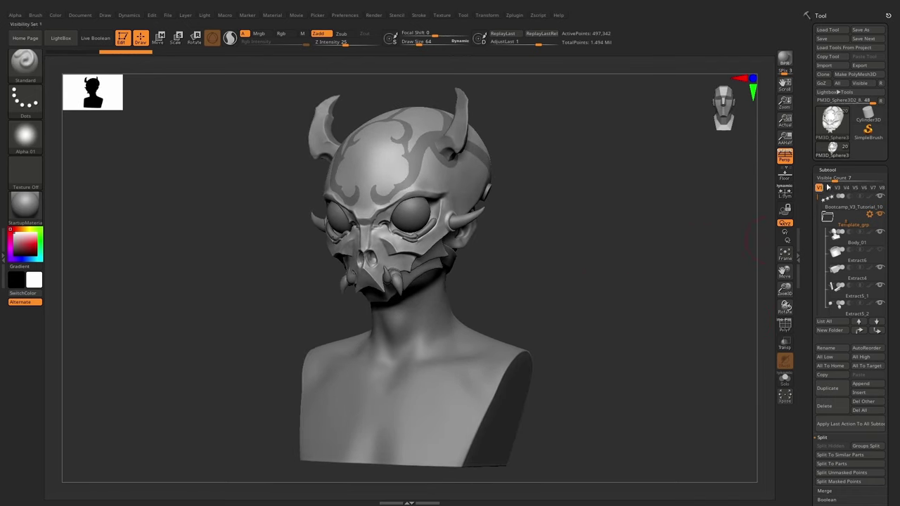
mouse_move(818, 197)
left_mouse_down()
mouse_move(820, 282)
mouse_move(819, 208)
left_mouse_up()
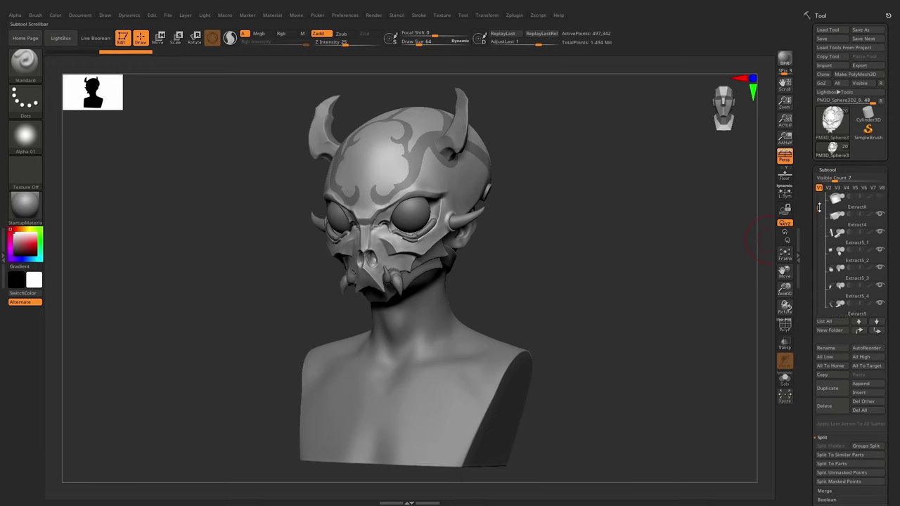
left_click(856, 243)
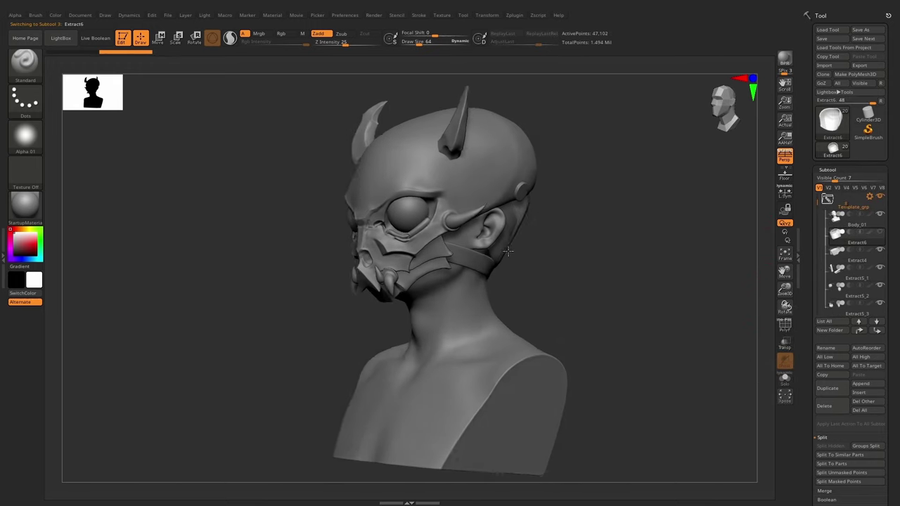
mouse_move(527, 261)
left_mouse_down()
mouse_move(535, 211)
mouse_move(582, 201)
mouse_move(557, 272)
mouse_move(570, 273)
mouse_move(560, 263)
mouse_move(606, 254)
left_mouse_up()
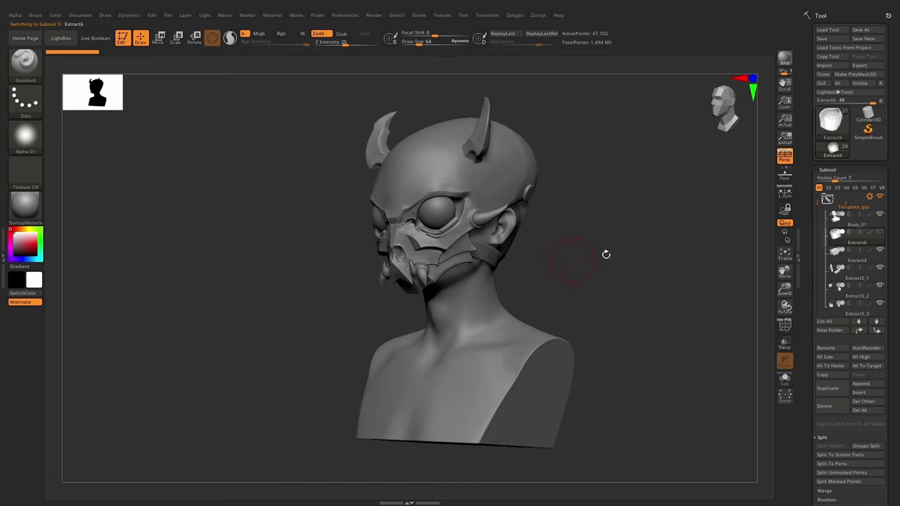
left_click(834, 410)
left_click(743, 427)
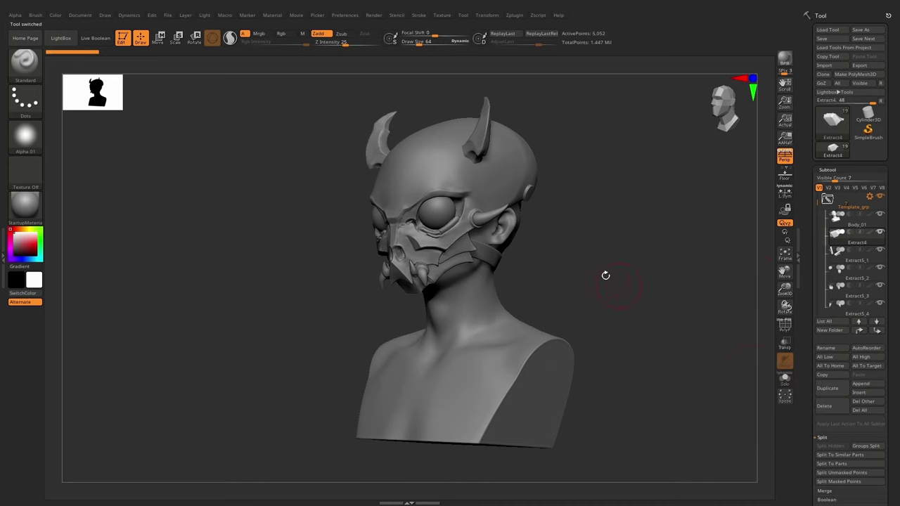
left_click_drag(605, 275, 650, 260)
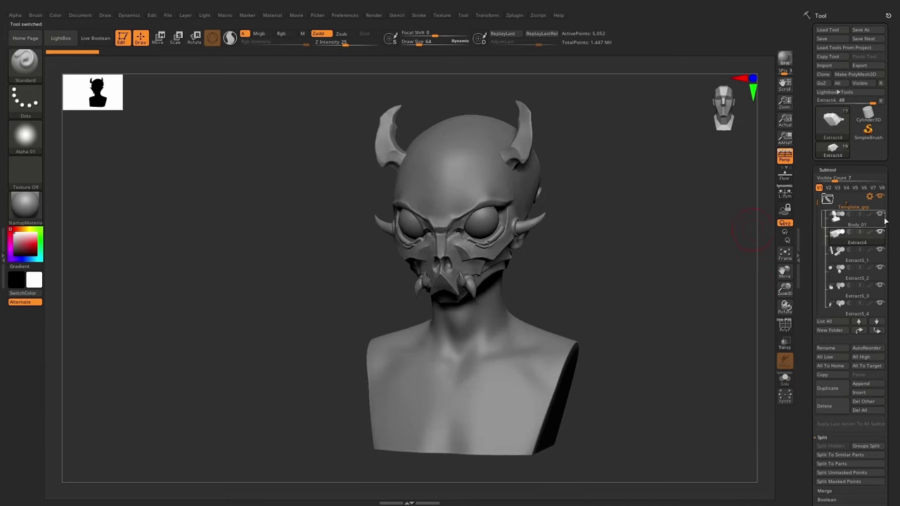
Hide the Body_01 bust and turn on PolyF polygroup wireframe for the mask pieces.
left_click(882, 217)
scroll(882, 211, "up", 1)
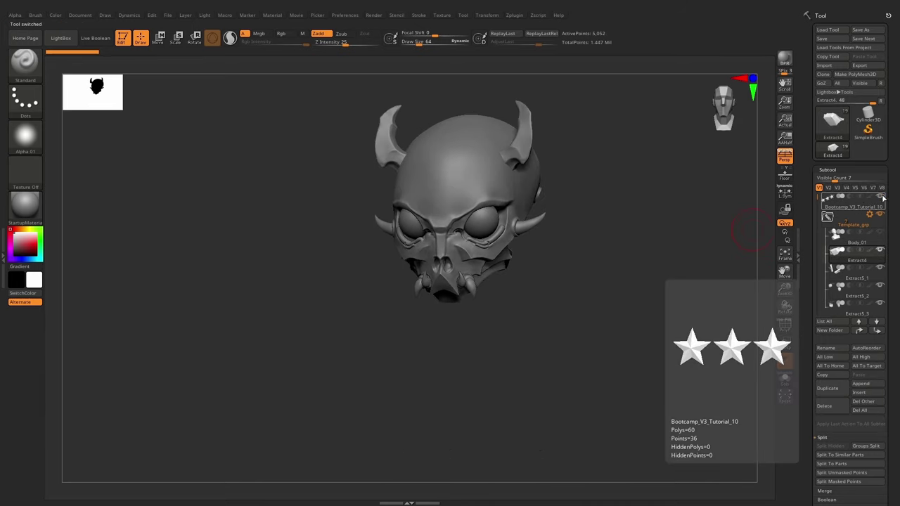
mouse_move(556, 239)
left_mouse_down()
mouse_move(492, 298)
mouse_move(597, 295)
left_mouse_up()
left_click(492, 299, "alt")
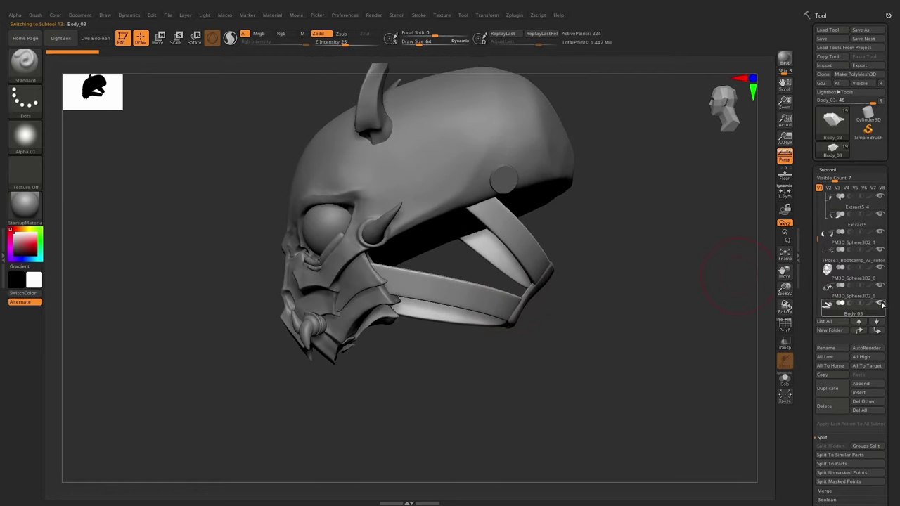
mouse_move(653, 289)
left_mouse_down()
mouse_move(487, 278)
mouse_move(602, 312)
mouse_move(572, 311)
mouse_move(738, 323)
left_mouse_up()
key("shift+f")
left_click(543, 300, "alt")
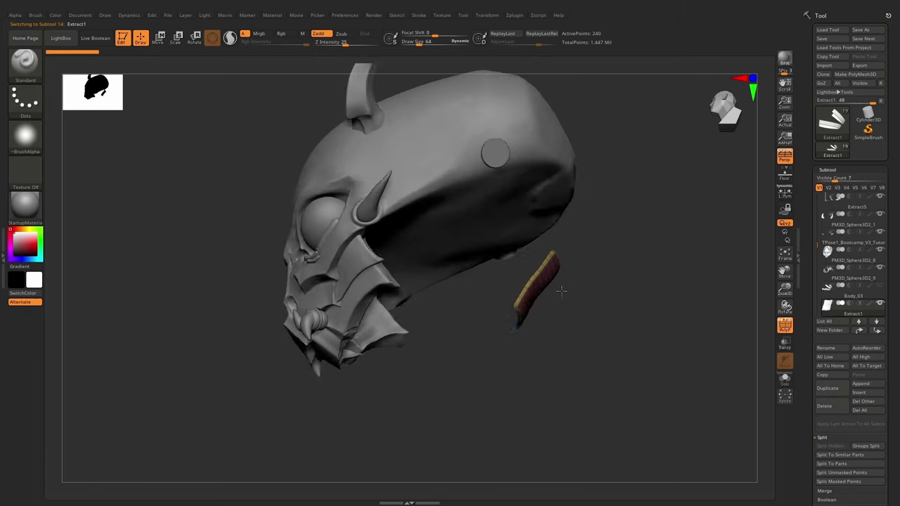
Select the helmet shell, Extract5_1 cheek plate and lower jaw to identify each mask piece.
mouse_move(637, 296)
left_mouse_down()
mouse_move(457, 241)
mouse_move(508, 242)
left_mouse_up()
left_click(508, 242, "alt")
left_click_drag(450, 241, 483, 259)
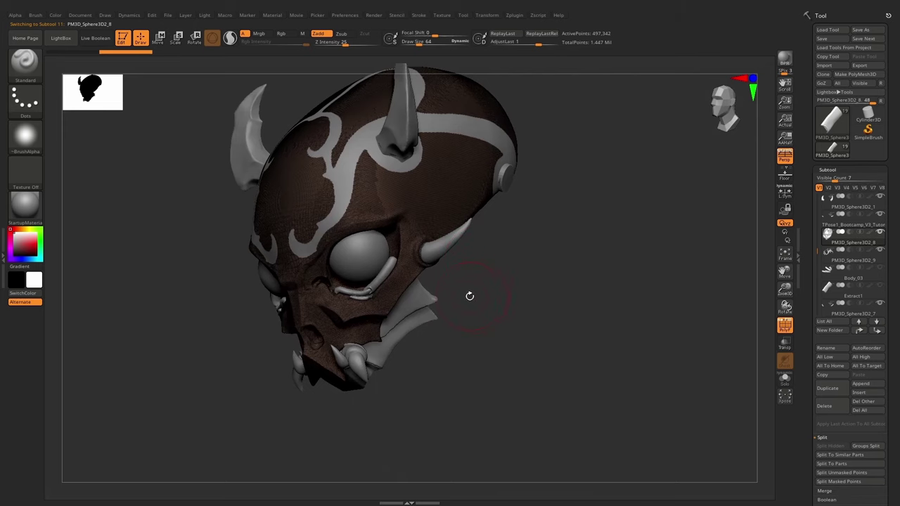
mouse_move(470, 296)
left_mouse_down("shift")
mouse_move(570, 327)
mouse_move(556, 312)
left_mouse_up("shift")
left_click(518, 347, "alt")
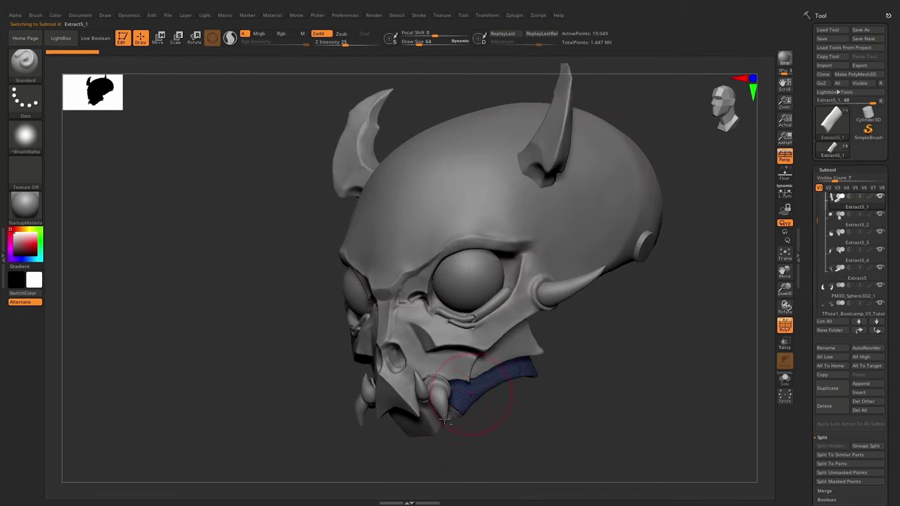
left_click(451, 358, "alt")
left_click(562, 211, "alt")
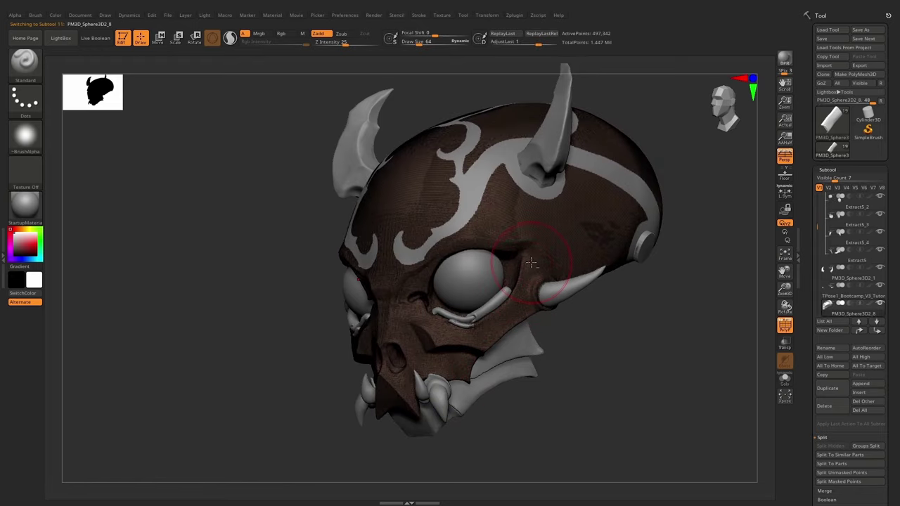
left_click_drag(562, 211, 406, 173, "alt")
mouse_move(405, 173)
right_mouse_down()
mouse_move(489, 215)
mouse_move(520, 209)
right_mouse_up()
Make the forehead ornament PM3D_Sphere3D2_9 the active subtool and bring up Preferences.
left_click(488, 214, "alt")
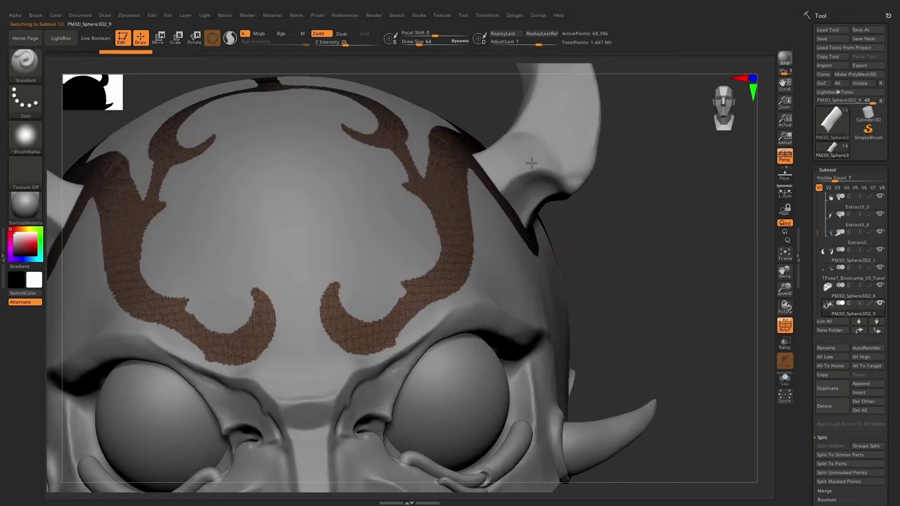
left_click(520, 209, "alt")
mouse_move(521, 209)
right_mouse_down()
mouse_move(517, 246)
mouse_move(422, 267)
right_mouse_up()
left_click(490, 259, "alt")
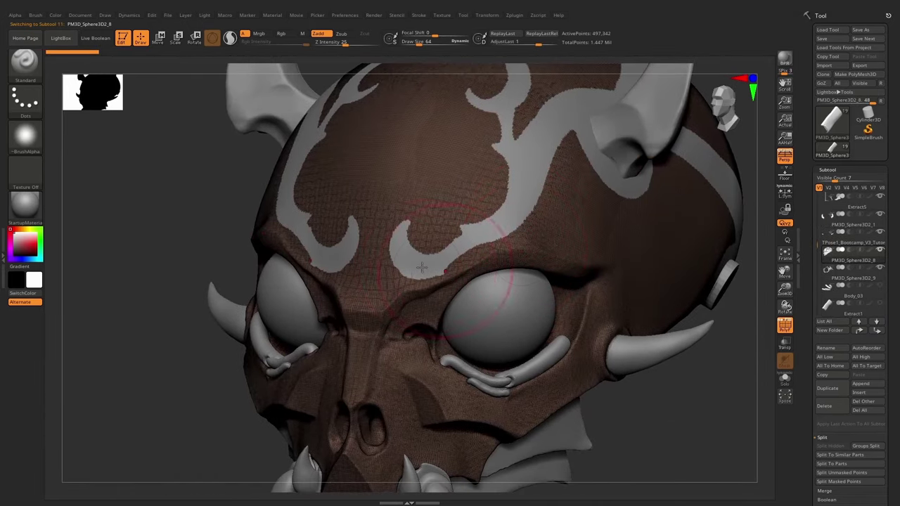
mouse_move(411, 310)
right_mouse_down("alt")
mouse_move(506, 286)
mouse_move(447, 205)
right_mouse_up("alt")
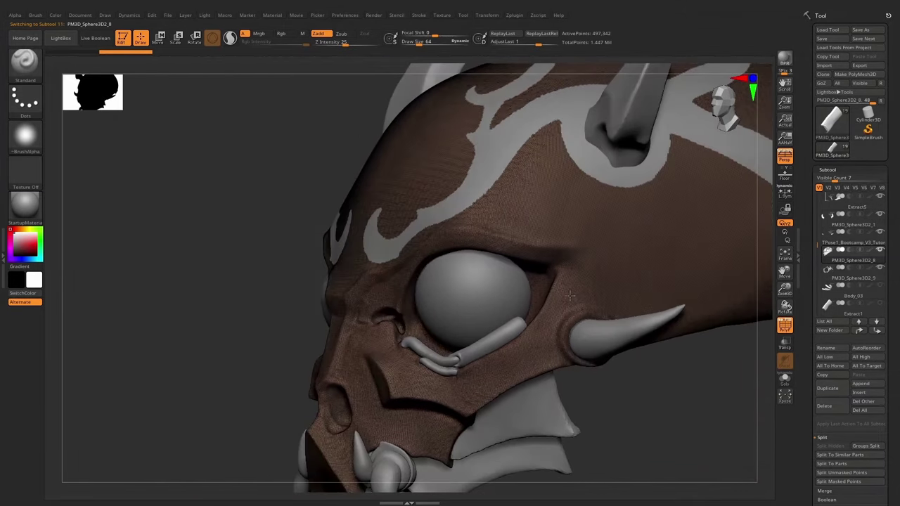
left_click(465, 198, "alt")
mouse_move(482, 291)
right_mouse_down()
mouse_move(545, 211)
mouse_move(490, 279)
mouse_move(554, 291)
right_mouse_up()
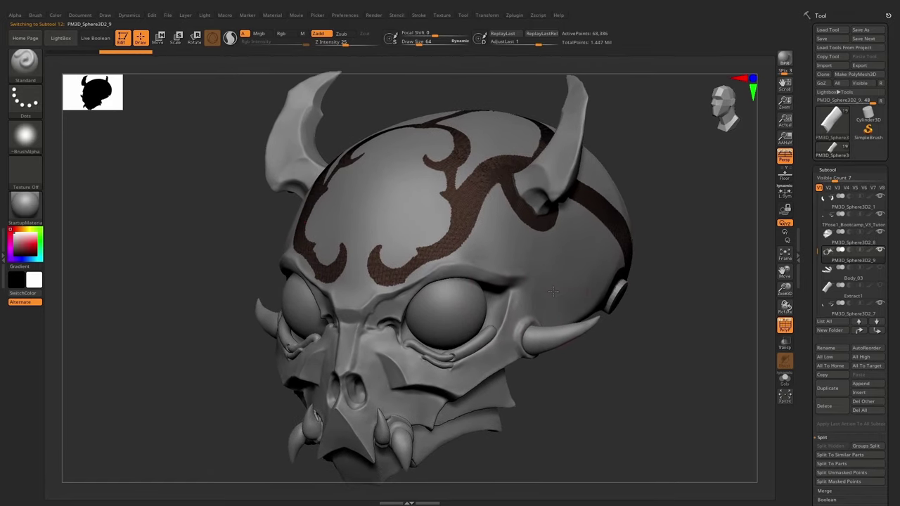
right_click_drag(623, 222, 619, 222)
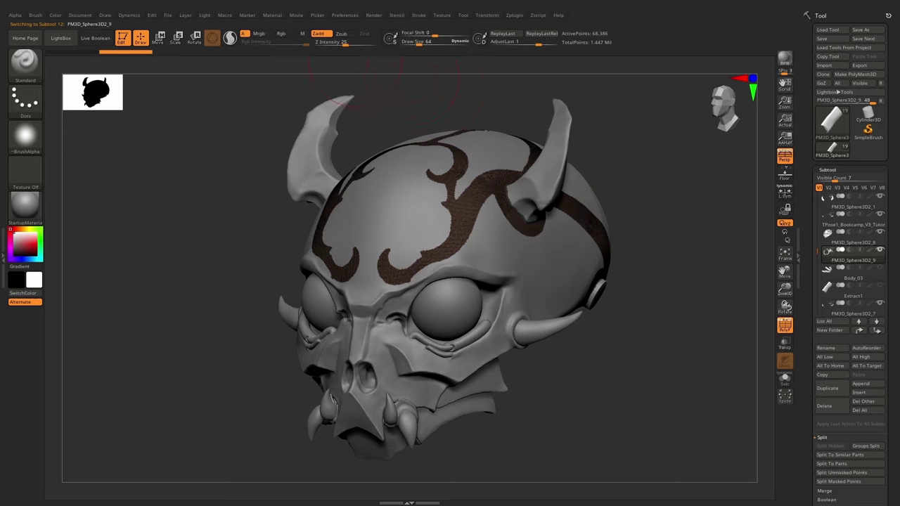
left_click(347, 15)
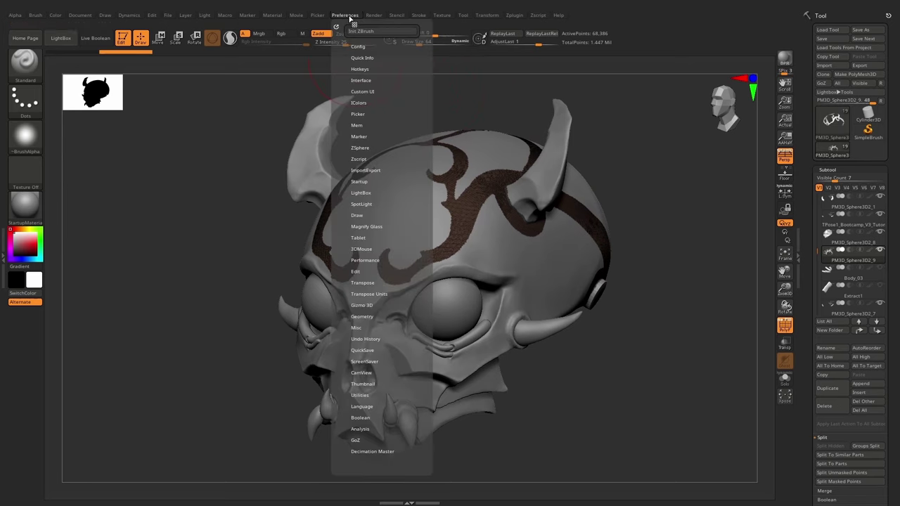
Switch off the Grp option under Preferences > ImportExport > Export.
left_click(372, 171)
left_click(357, 188)
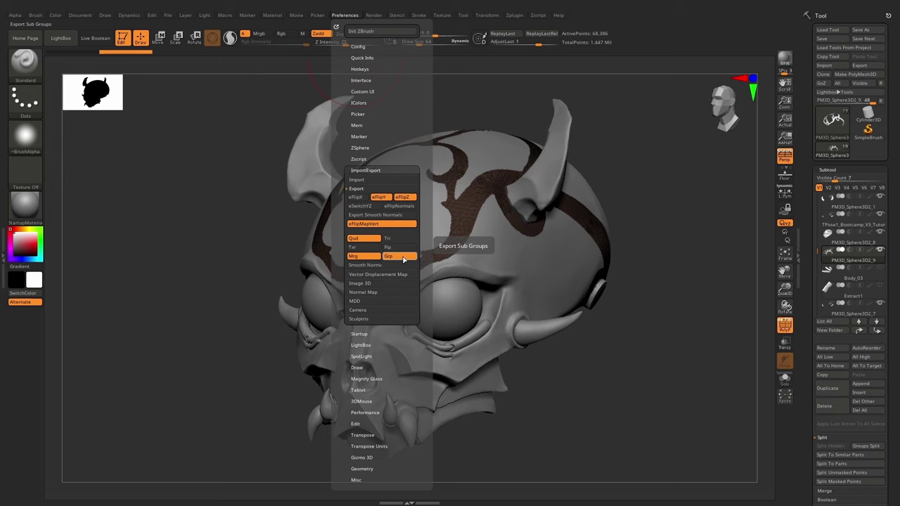
left_click(394, 258)
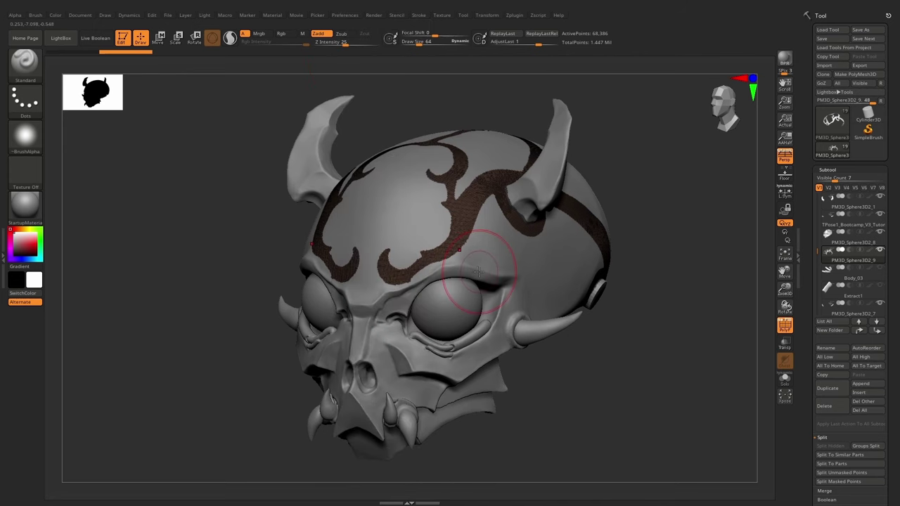
mouse_move(495, 240)
right_mouse_down()
mouse_move(523, 274)
mouse_move(506, 243)
right_mouse_up()
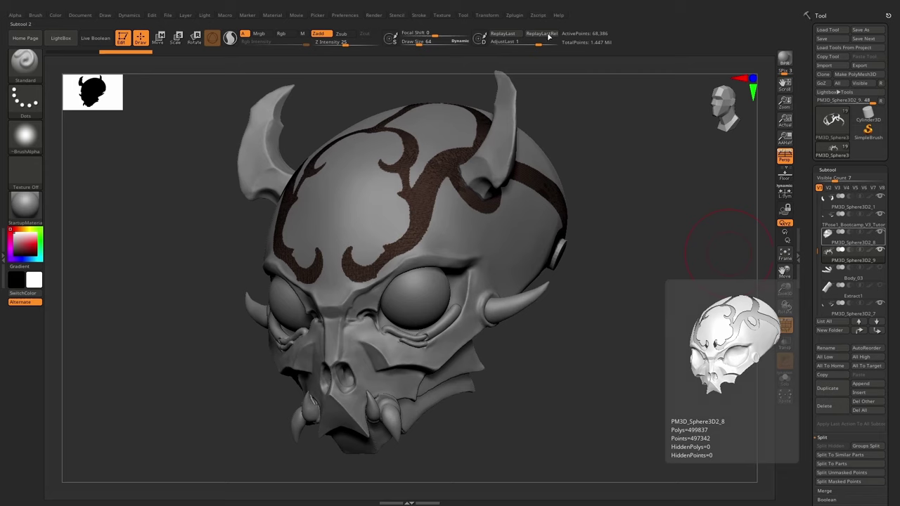
left_click(520, 17)
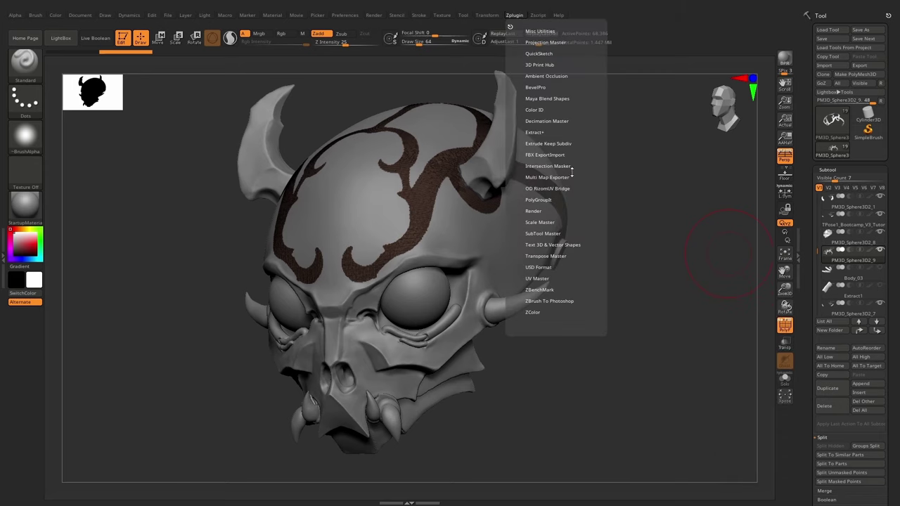
Export the visible subtools with SubTool Master as OBJ files into D:\Bootcamp_Vol3\Zbrush\OBJ.
left_click(544, 234)
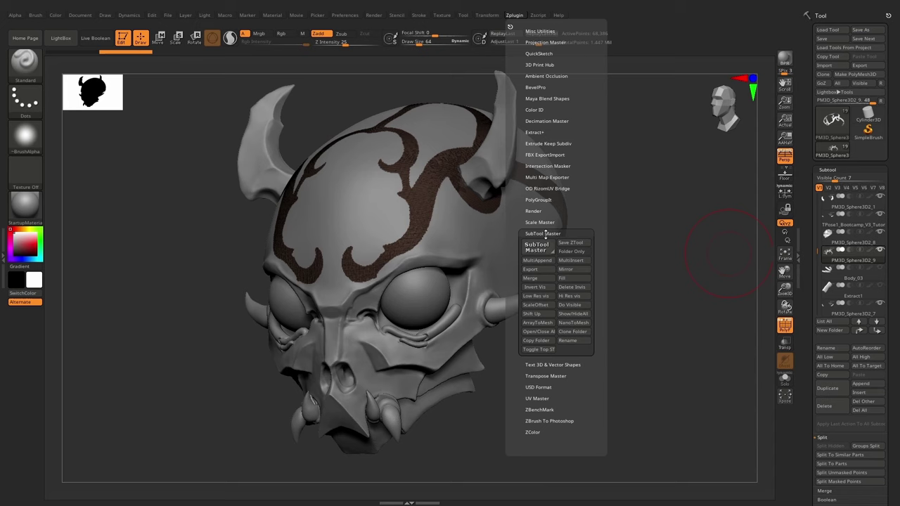
left_click(542, 270)
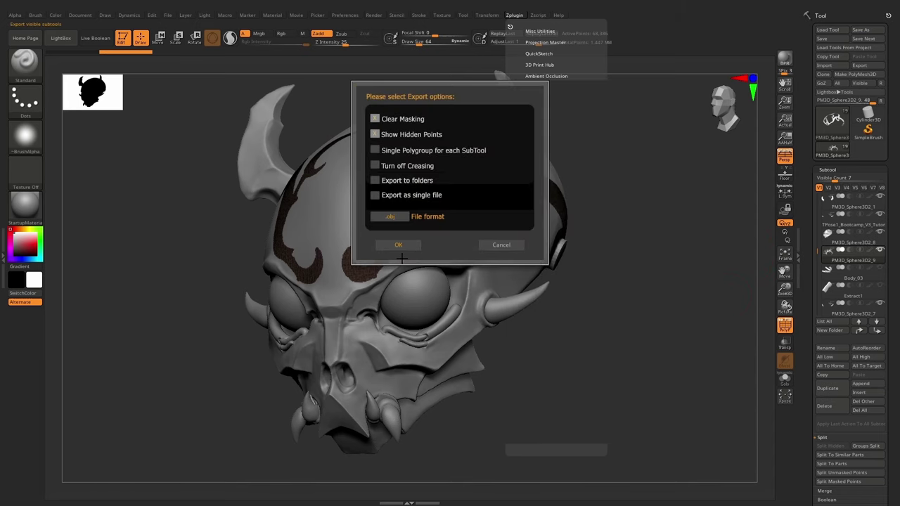
left_click(397, 244)
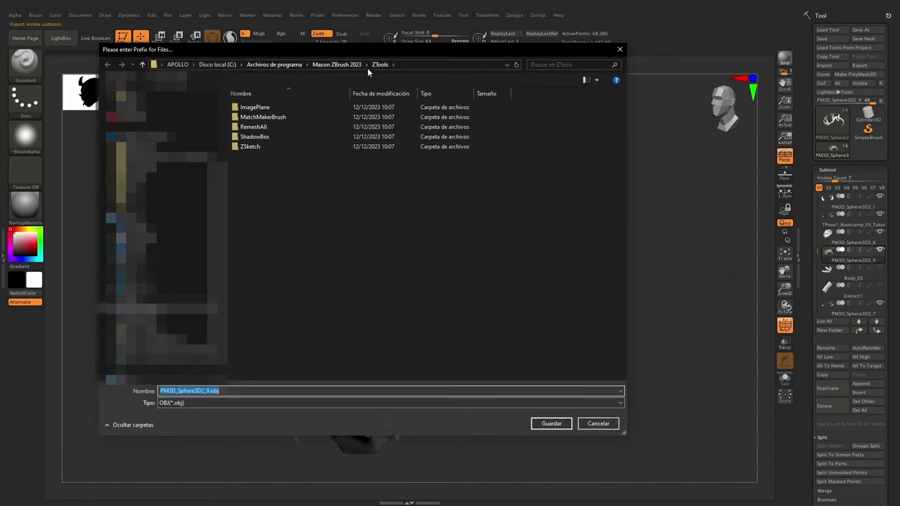
left_click(411, 64)
type("D:\\Bootcamp_Vol3\\Zbrush\\OBJ")
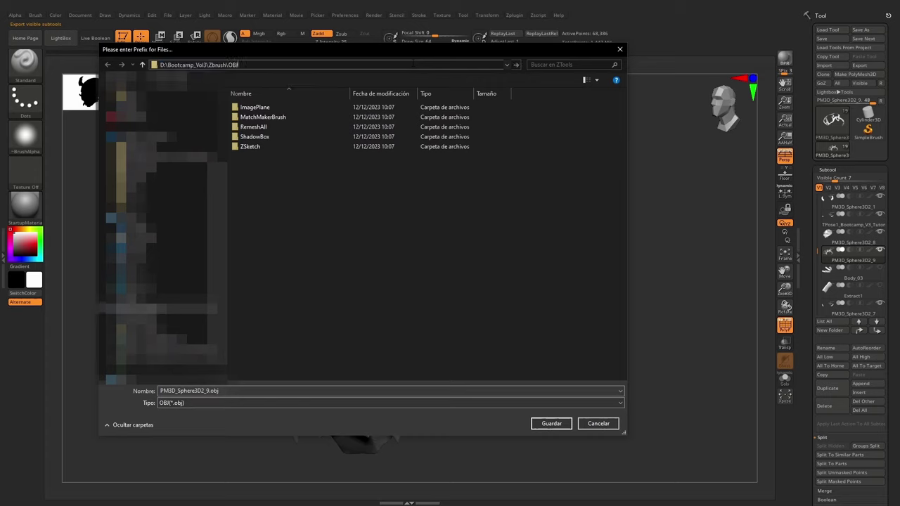
key("Return")
double_click(239, 391)
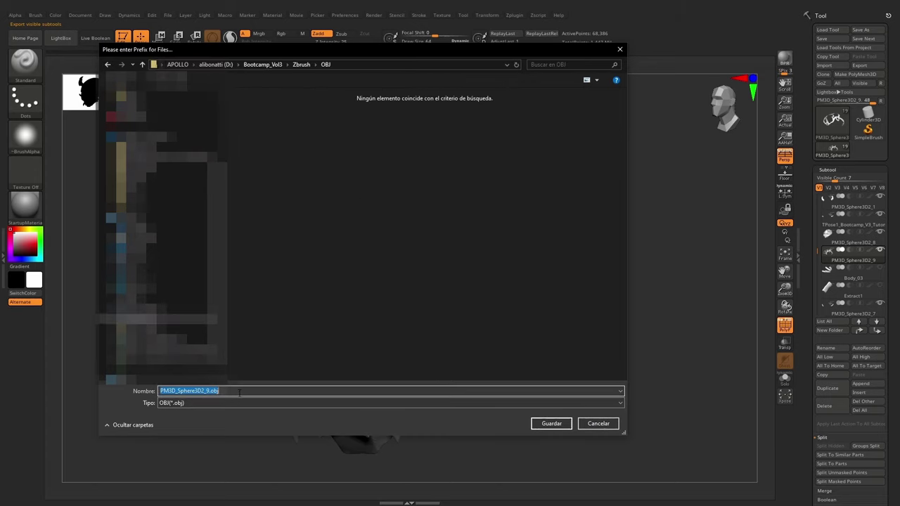
type(".obj")
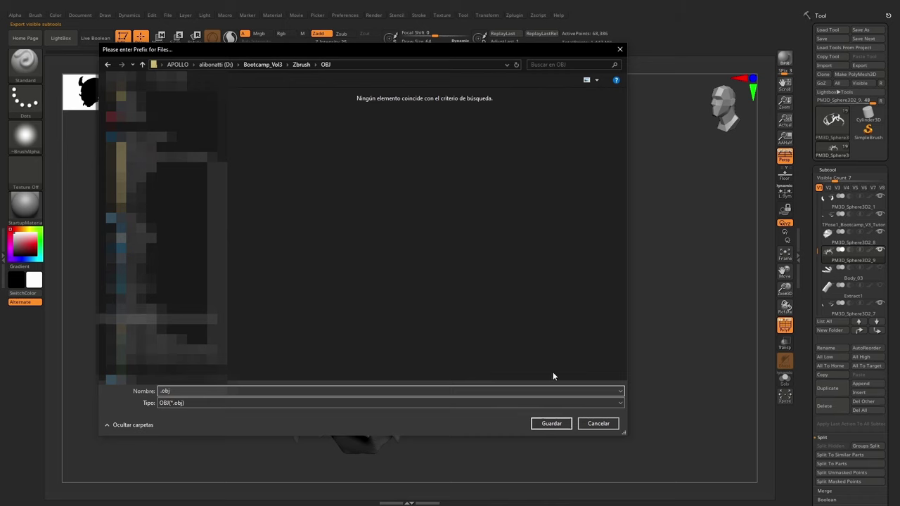
left_click(551, 423)
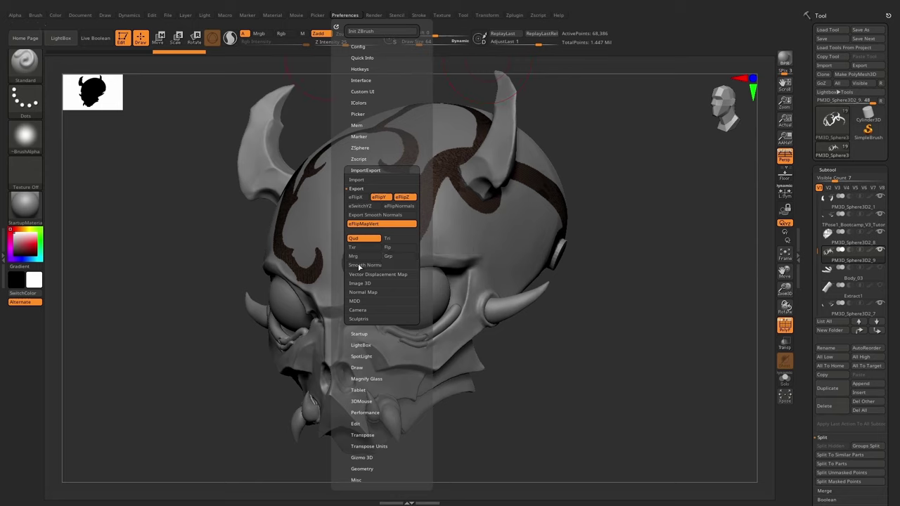
Enable Mrg (Merge UV Cords) in the ImportExport preferences.
left_click(345, 14)
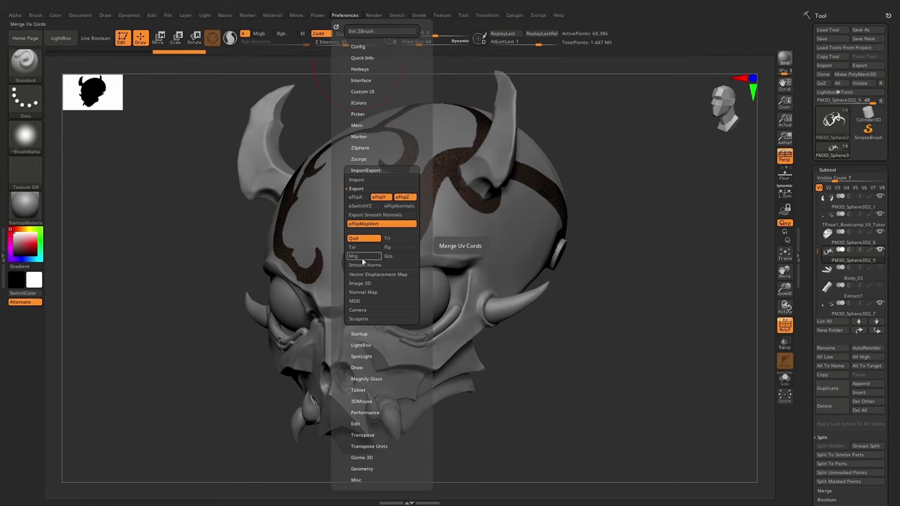
left_click(391, 256)
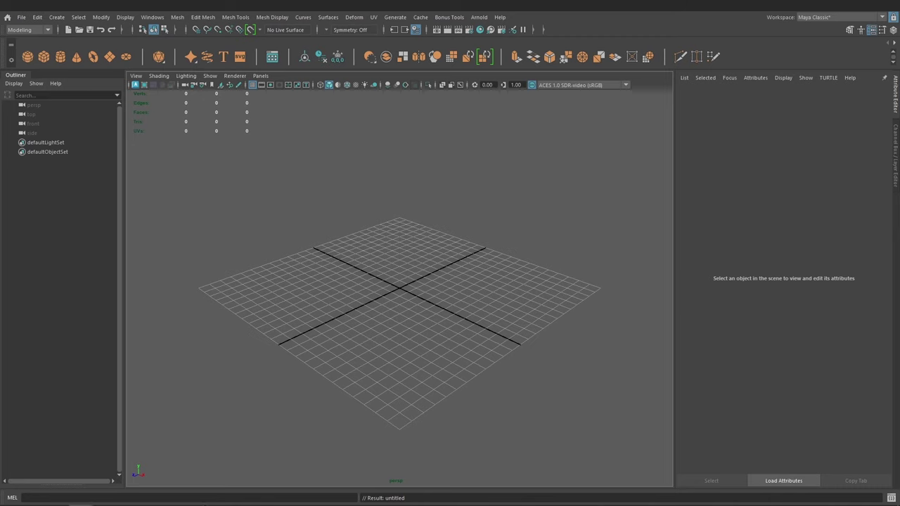
Import the exported skull OBJ files into Maya and frame them in the view.
left_click_drag(695, 285, 386, 210)
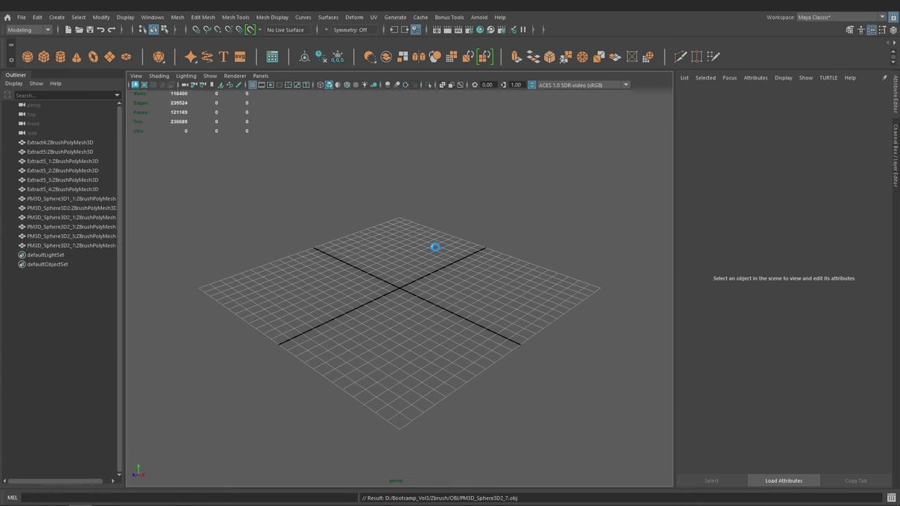
left_click(72, 142)
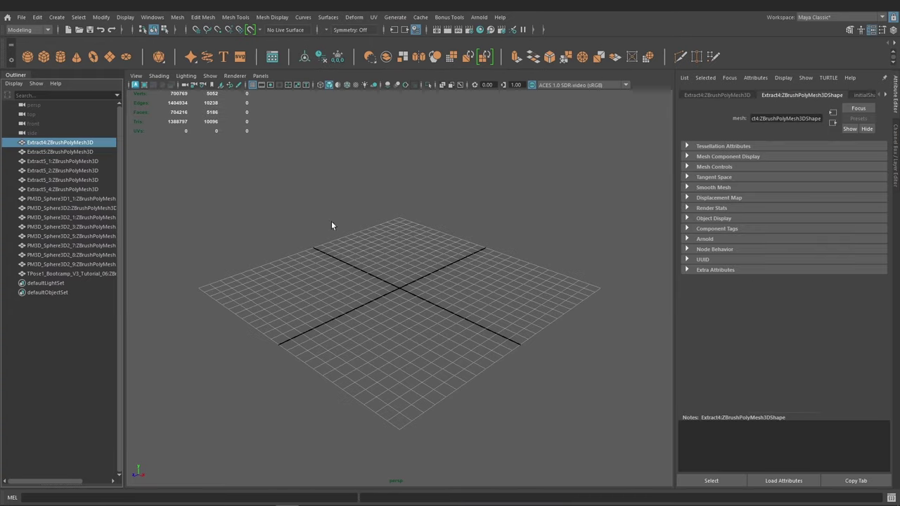
key("a")
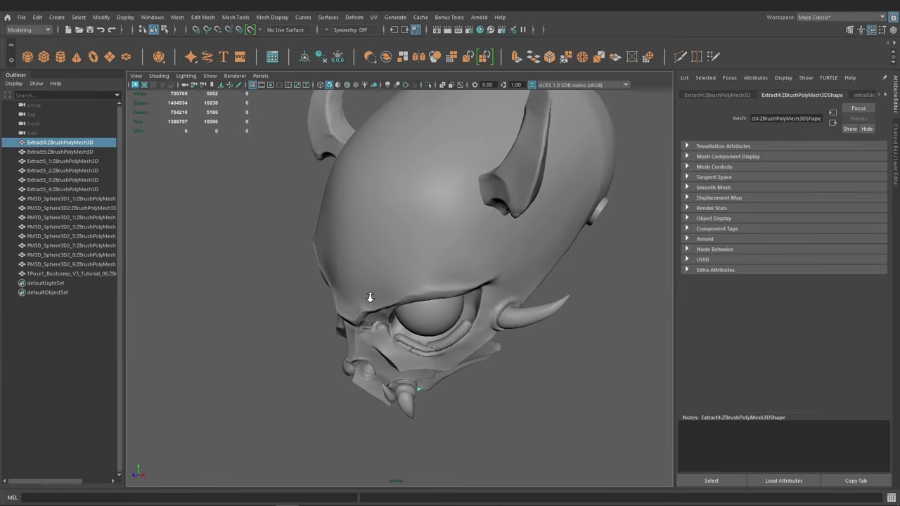
mouse_move(421, 204)
left_mouse_down("alt")
mouse_move(395, 253)
mouse_move(456, 236)
left_mouse_up("alt")
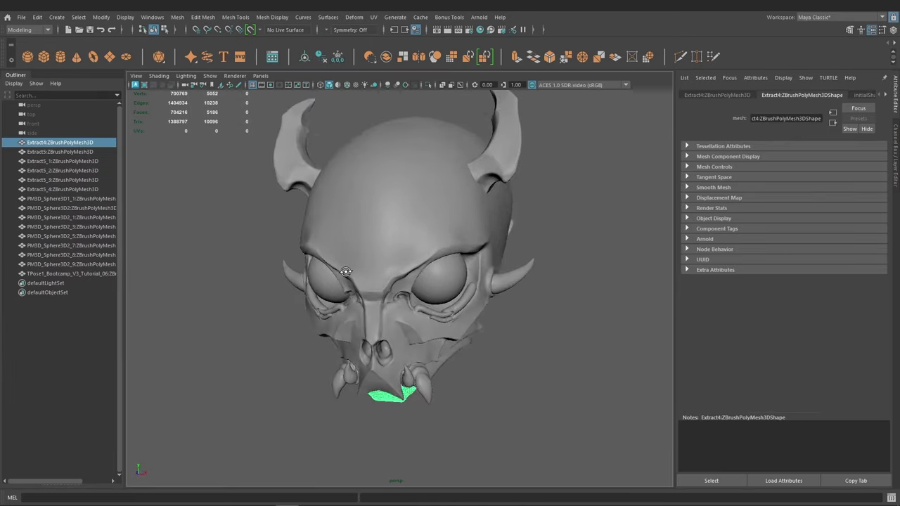
Group all imported meshes with Ctrl+G and name the group High.
left_click(93, 272, "shift")
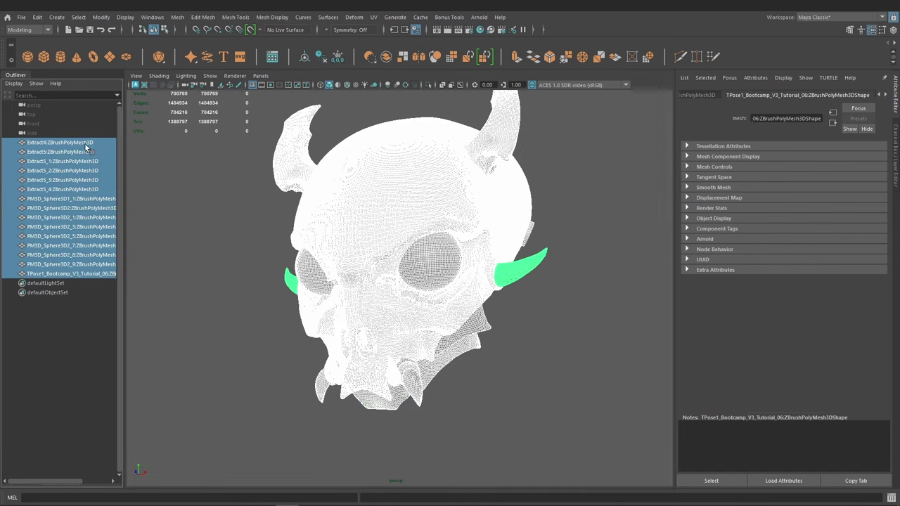
key("ctrl+g")
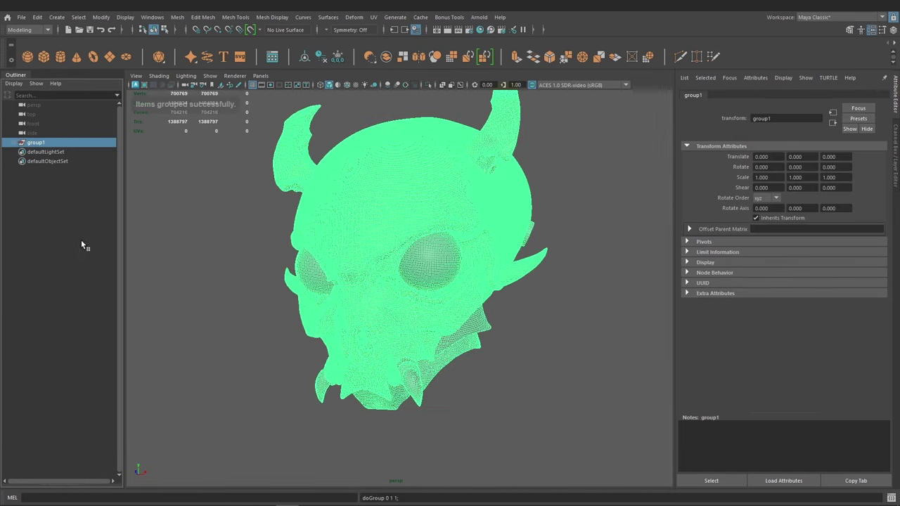
double_click(39, 143)
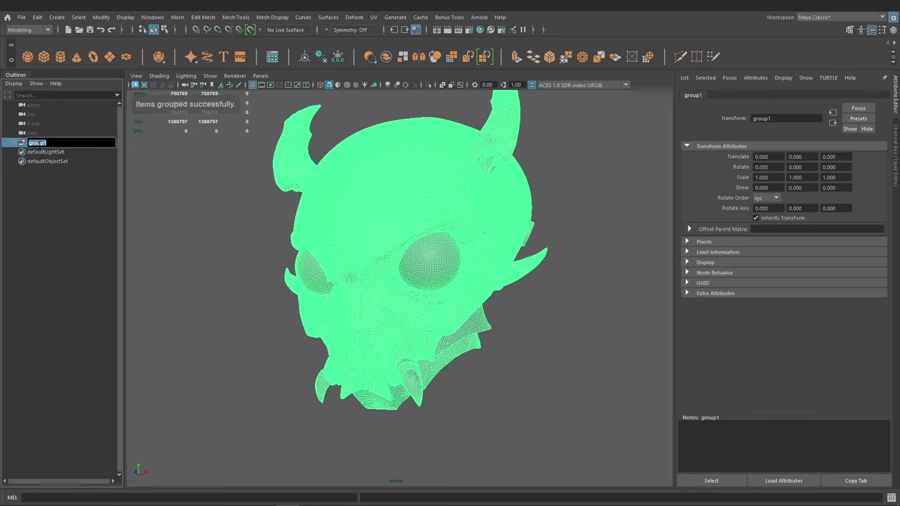
type("High")
key("Return")
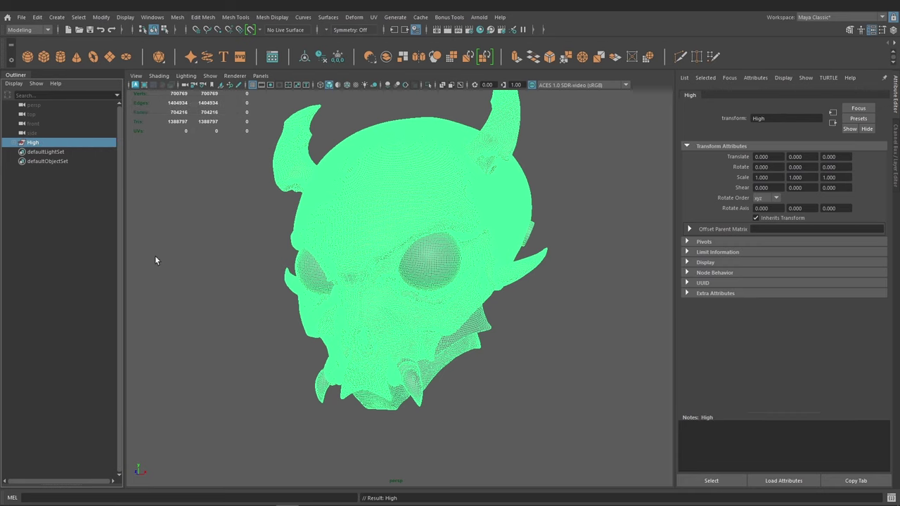
left_click(156, 261)
mouse_move(291, 318)
left_mouse_down("alt")
mouse_move(359, 301)
mouse_move(458, 326)
mouse_move(384, 273)
mouse_move(488, 285)
left_mouse_up("alt")
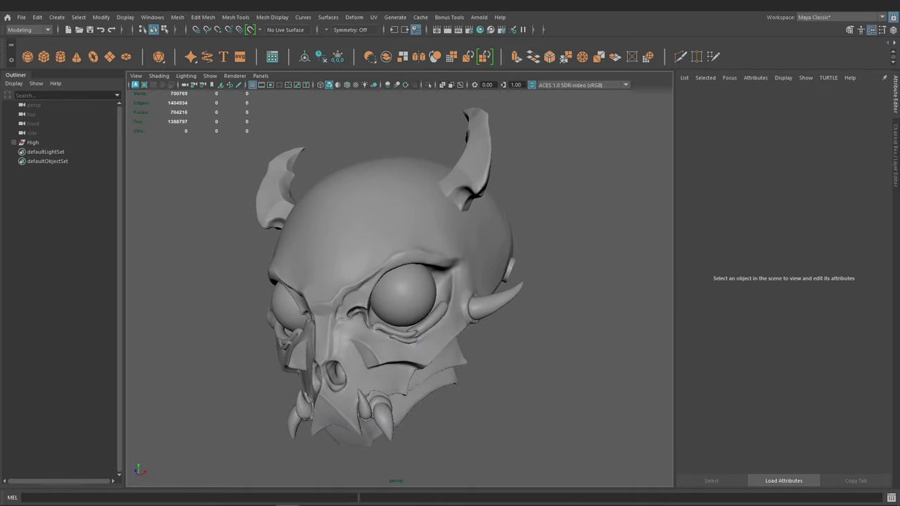
Delete the side horn spikes, lower fangs, eye tube pieces and eyeballs.
left_click_drag(489, 285, 435, 282, "alt")
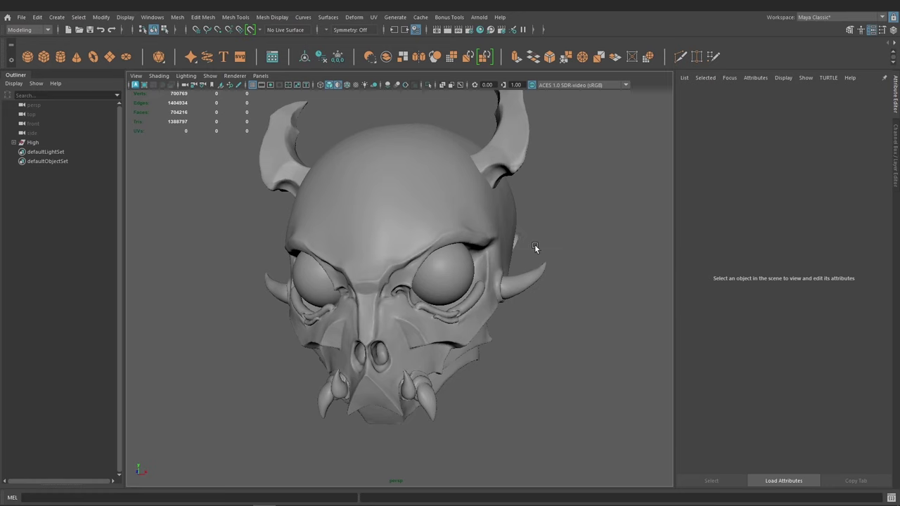
mouse_move(535, 244)
left_mouse_down("alt")
mouse_move(527, 267)
mouse_move(572, 255)
mouse_move(616, 263)
mouse_move(590, 260)
mouse_move(532, 296)
left_mouse_up("alt")
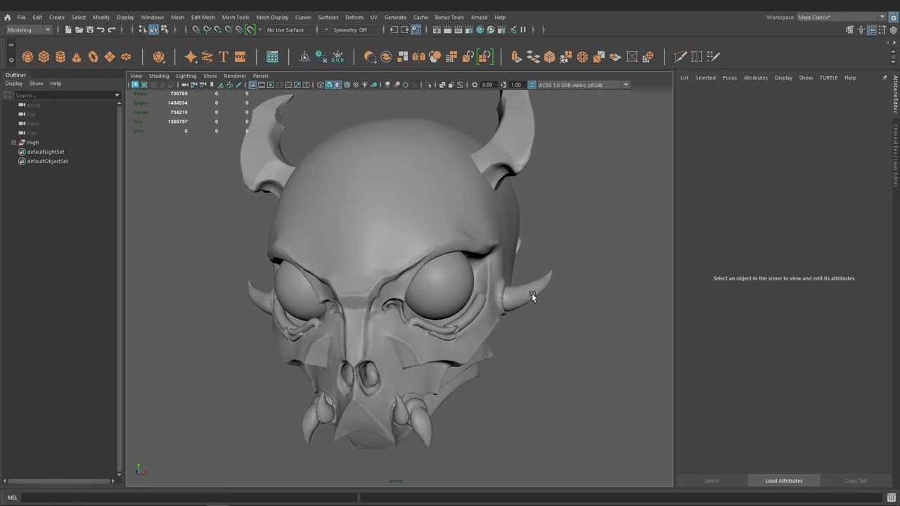
left_click(533, 296)
key("Delete")
left_click(422, 399)
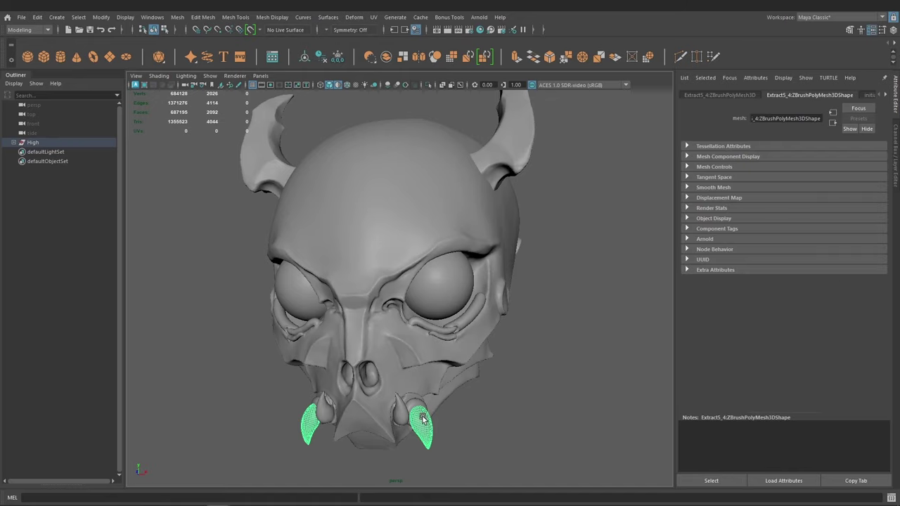
key("Delete")
left_click(450, 326)
key("Delete")
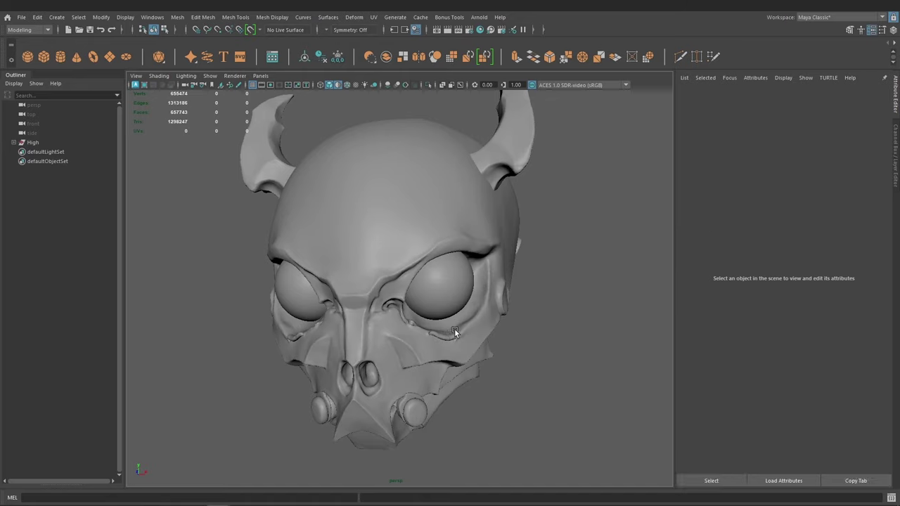
left_click(440, 294)
key("Delete")
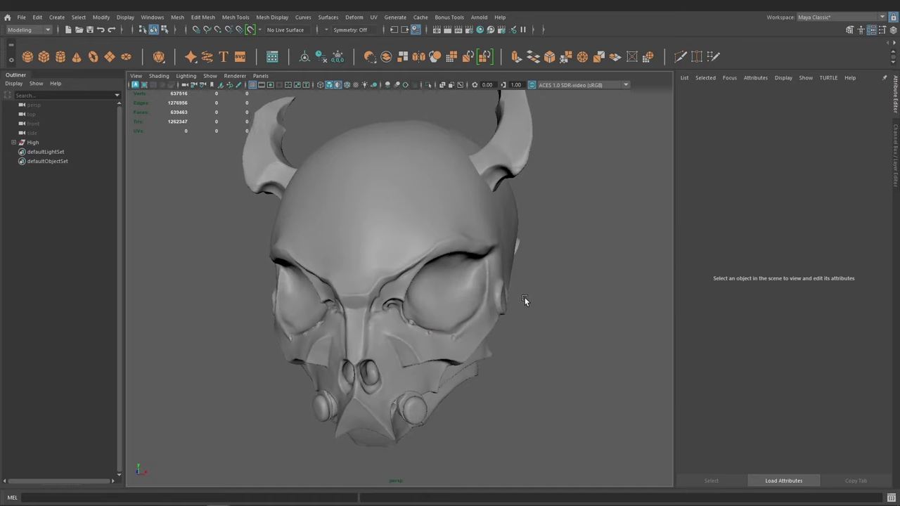
Delete the small disc at the back of the skull and check the front view.
left_click_drag(524, 297, 417, 263, "alt")
right_click_drag(418, 263, 523, 220, "alt")
left_click(524, 219)
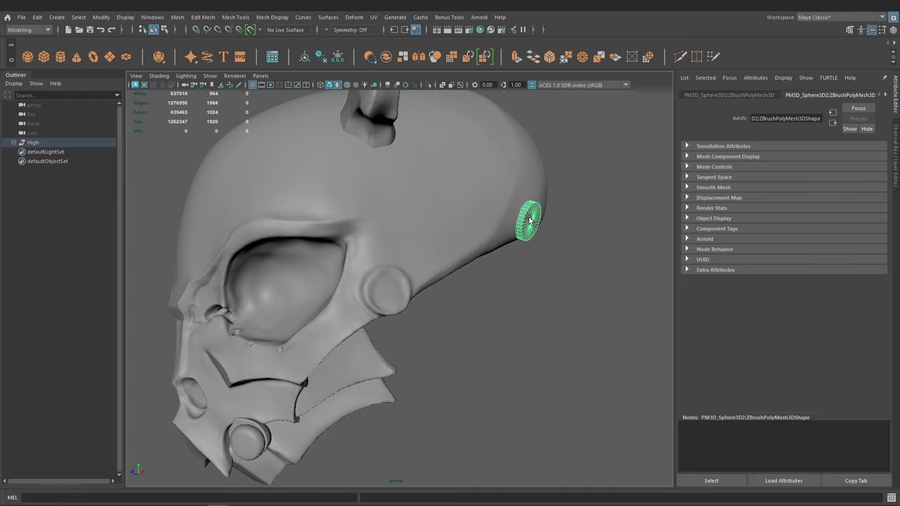
key("Delete")
mouse_move(452, 257)
left_mouse_down("alt")
mouse_move(412, 252)
mouse_move(414, 235)
mouse_move(465, 254)
mouse_move(400, 260)
mouse_move(479, 303)
left_mouse_up("alt")
left_click(479, 302)
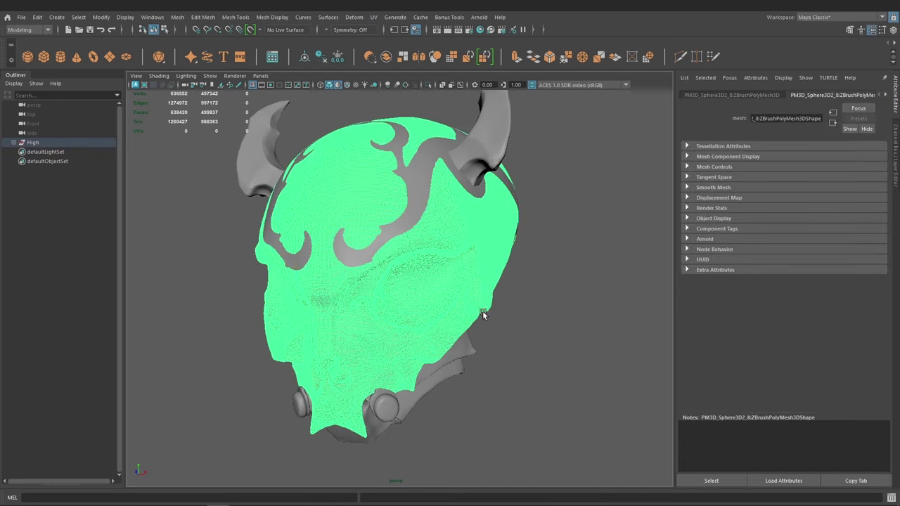
mouse_move(424, 295)
left_mouse_down("alt")
mouse_move(446, 267)
mouse_move(451, 292)
left_mouse_up("alt")
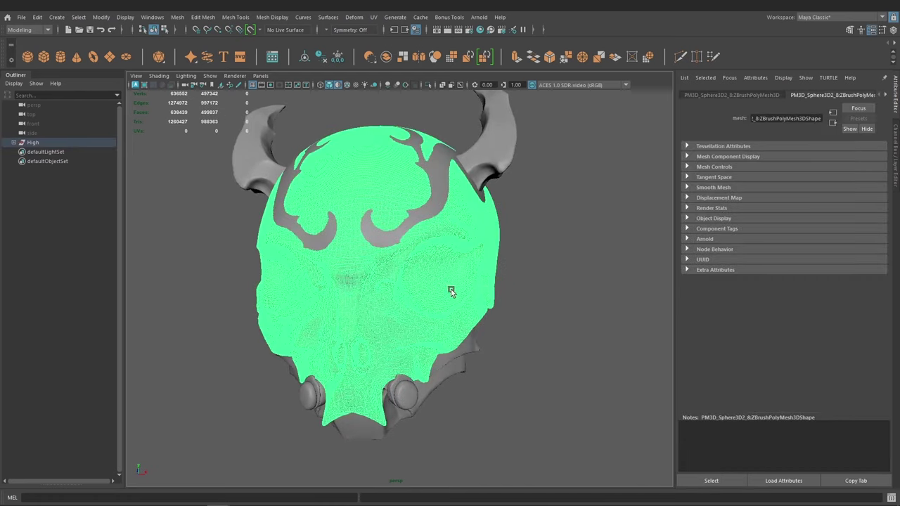
left_click(593, 276)
mouse_move(585, 283)
left_mouse_down("alt")
mouse_move(571, 307)
mouse_move(555, 303)
mouse_move(574, 323)
mouse_move(564, 310)
mouse_move(580, 310)
mouse_move(578, 298)
mouse_move(527, 297)
mouse_move(534, 283)
mouse_move(502, 275)
mouse_move(490, 283)
mouse_move(518, 292)
mouse_move(502, 297)
left_mouse_up("alt")
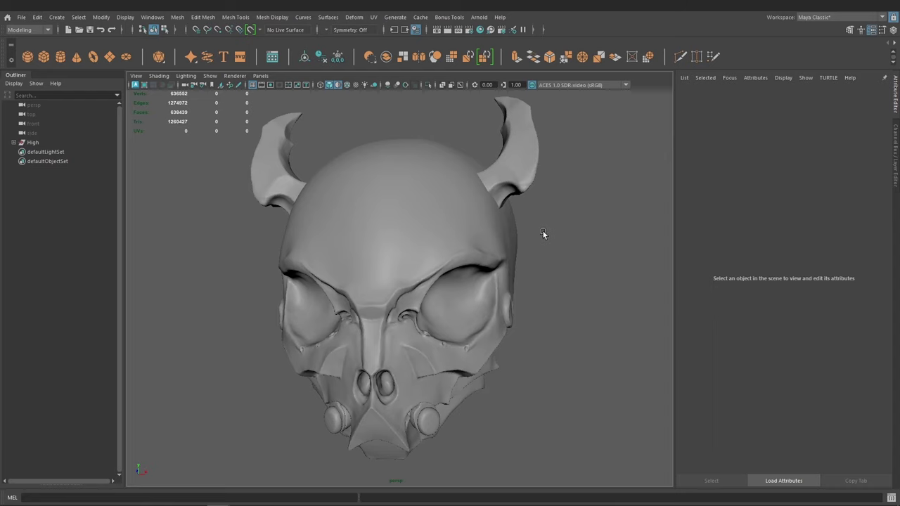
left_click_drag(542, 229, 547, 225, "alt")
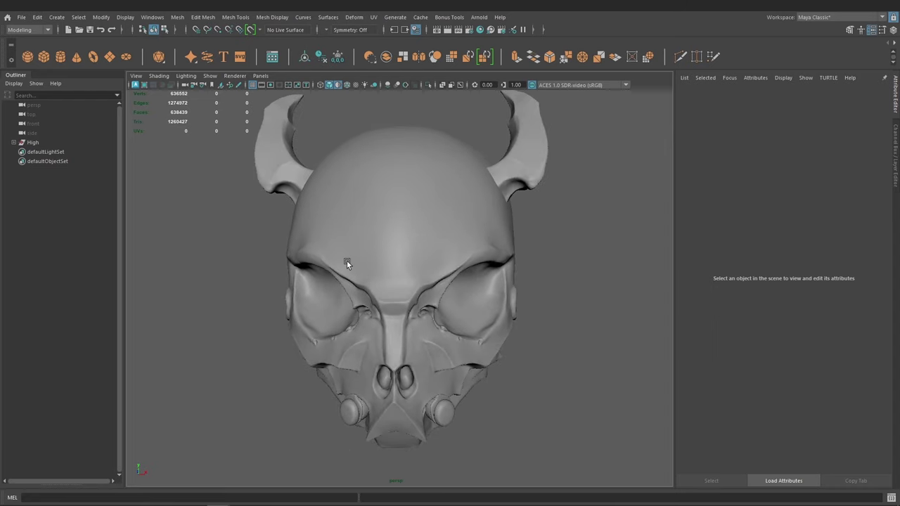
mouse_move(346, 261)
left_mouse_down("alt")
mouse_move(433, 291)
mouse_move(436, 283)
mouse_move(499, 300)
mouse_move(474, 294)
mouse_move(480, 302)
mouse_move(459, 311)
left_mouse_up("alt")
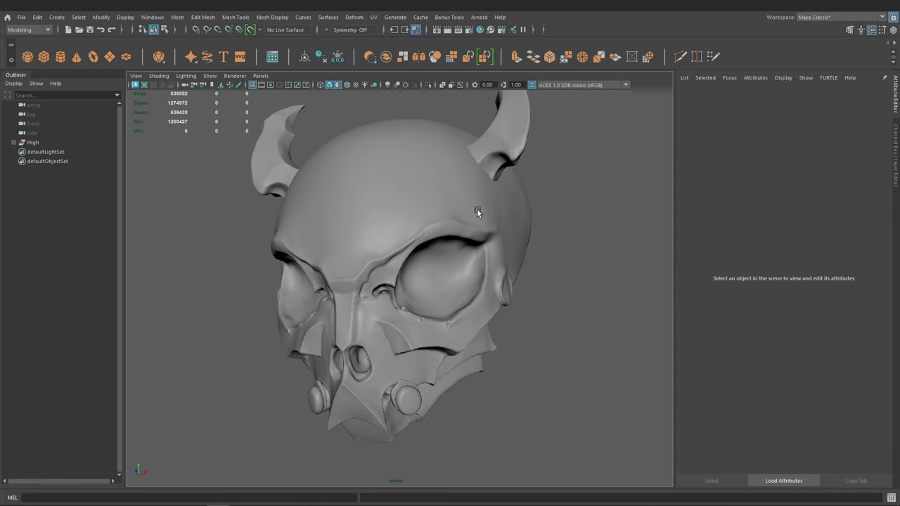
left_click_drag(482, 249, 513, 260, "alt")
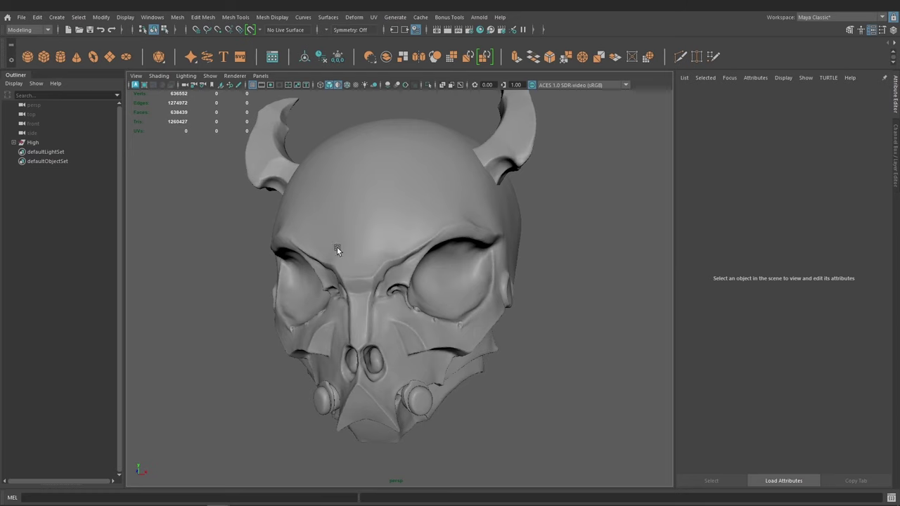
mouse_move(339, 233)
left_mouse_down("alt")
mouse_move(476, 263)
mouse_move(393, 255)
mouse_move(376, 194)
mouse_move(387, 223)
mouse_move(315, 223)
left_mouse_up("alt")
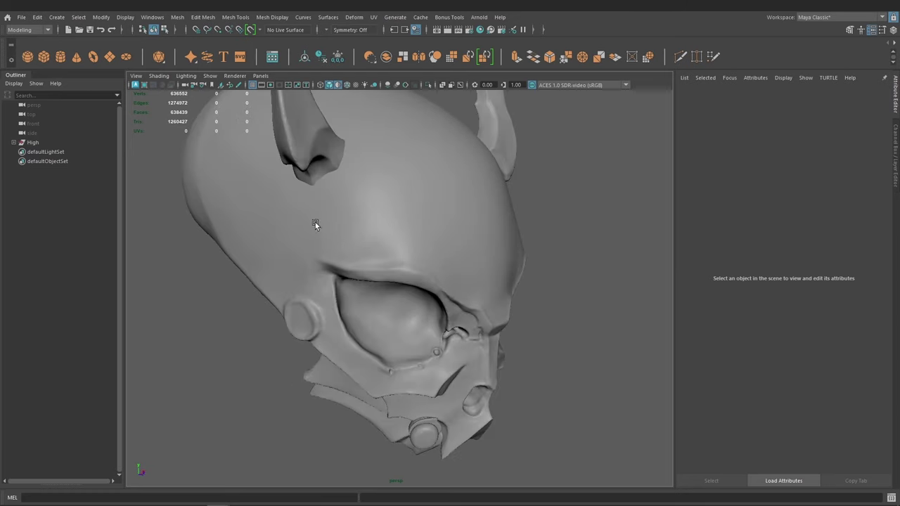
left_click_drag(323, 264, 340, 256, "alt")
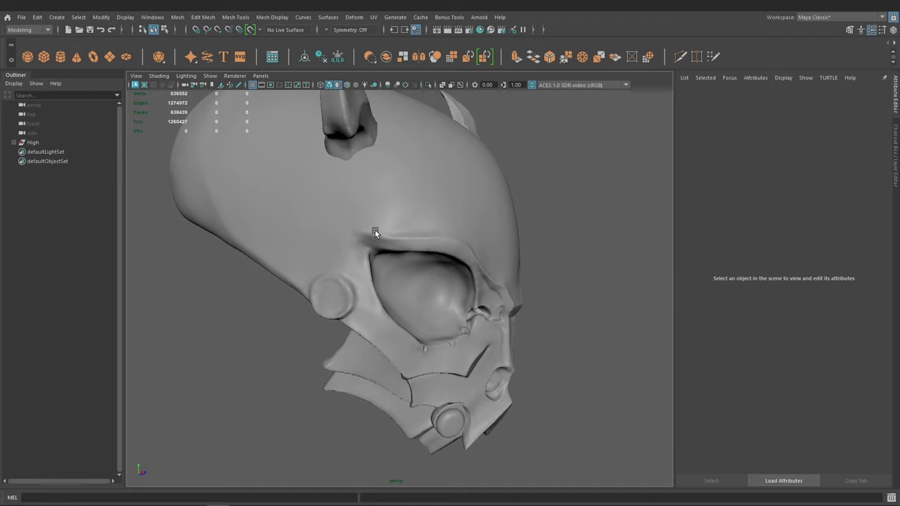
mouse_move(375, 230)
left_mouse_down("alt")
mouse_move(296, 219)
mouse_move(363, 227)
mouse_move(332, 228)
left_mouse_up("alt")
mouse_move(520, 216)
left_mouse_down("alt")
mouse_move(486, 207)
mouse_move(478, 229)
mouse_move(500, 233)
mouse_move(494, 248)
mouse_move(473, 239)
left_mouse_up("alt")
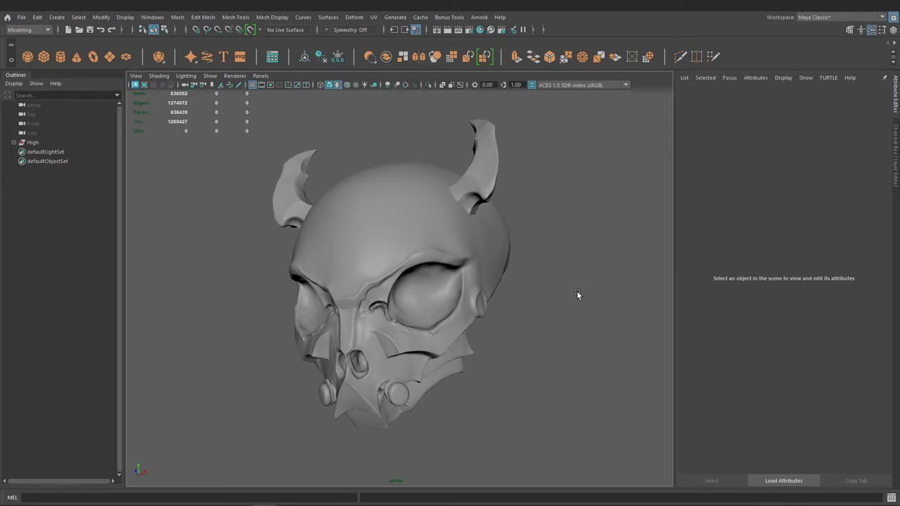
left_click_drag(577, 293, 527, 277, "alt")
Pin the purple demon reference always-on-top beside the skull and frame both for a screenshot.
middle_click_drag(527, 277, 495, 274, "alt")
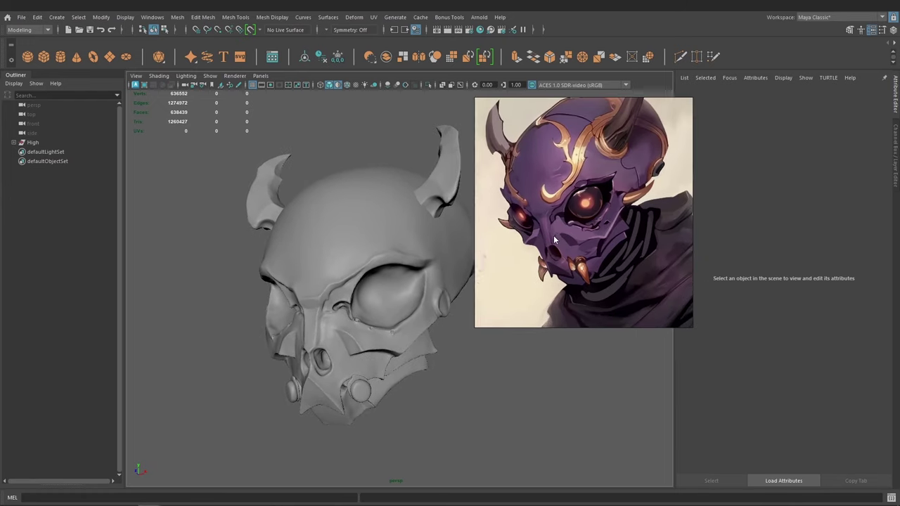
left_click_drag(553, 235, 603, 233)
key("ctrl+shift+a")
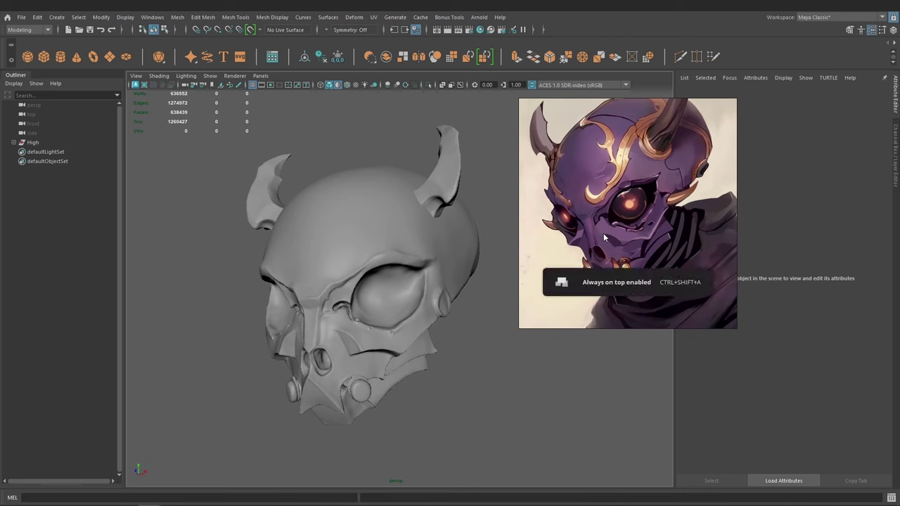
mouse_move(439, 315)
left_mouse_down("alt")
mouse_move(419, 318)
mouse_move(428, 326)
left_mouse_up("alt")
key("F1")
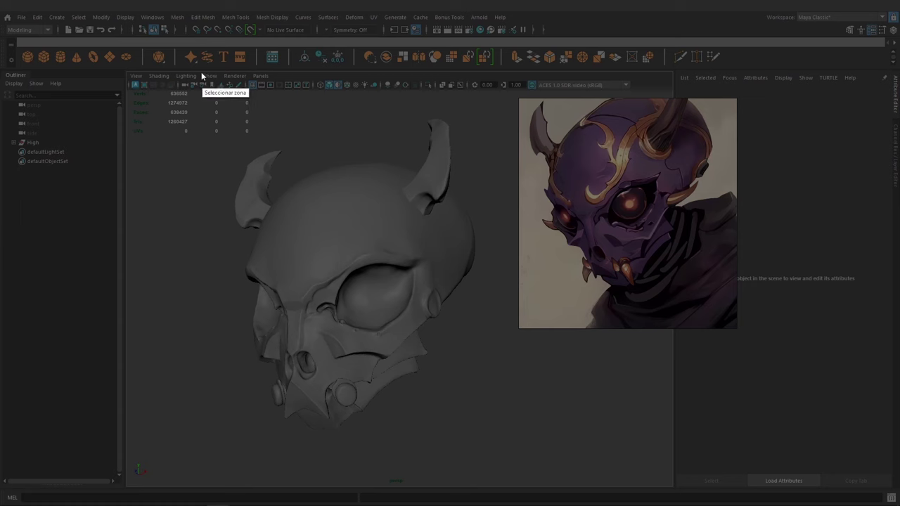
mouse_move(177, 31)
left_mouse_down()
mouse_move(522, 481)
mouse_move(811, 467)
mouse_move(794, 464)
left_mouse_up()
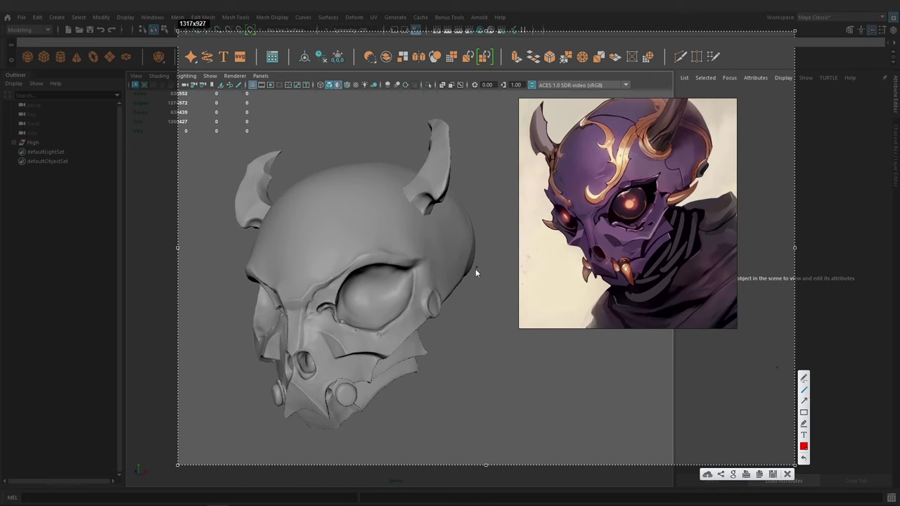
Draw red lines from the eye up to the horn, across the forehead and toward the jaw.
left_click_drag(451, 266, 452, 289)
mouse_move(449, 266)
left_mouse_down()
mouse_move(430, 230)
mouse_move(438, 221)
left_mouse_up()
left_click_drag(406, 185, 315, 171)
left_click_drag(315, 376, 326, 392)
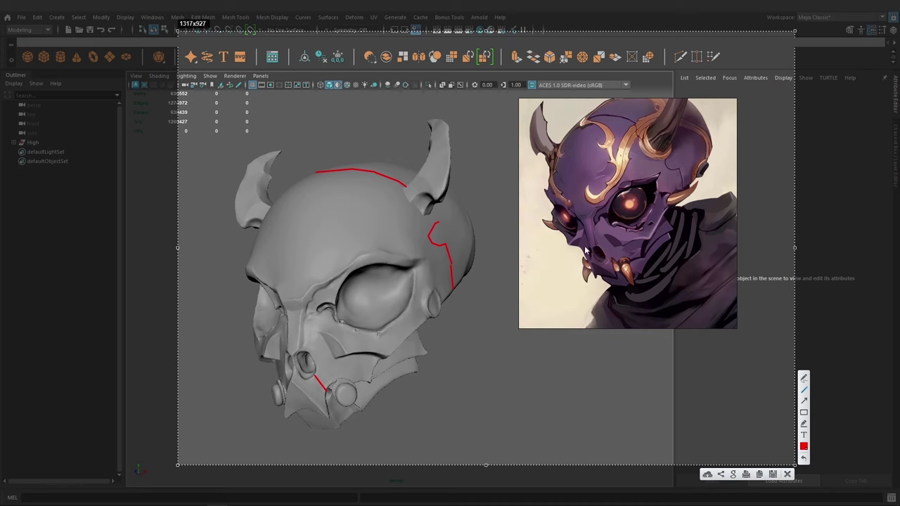
left_click_drag(593, 228, 596, 243)
Add red marks on the skull side, reference and under the eye socket, undoing the cheek hatching.
left_click_drag(308, 320, 303, 356)
left_click_drag(658, 195, 674, 195)
mouse_move(415, 284)
left_mouse_down()
mouse_move(440, 288)
mouse_move(443, 307)
left_mouse_up()
mouse_move(411, 288)
left_mouse_down()
mouse_move(309, 318)
mouse_move(360, 384)
left_mouse_up()
mouse_move(320, 337)
left_mouse_down()
mouse_move(378, 370)
mouse_move(393, 346)
left_mouse_up()
left_click_drag(366, 307, 424, 329)
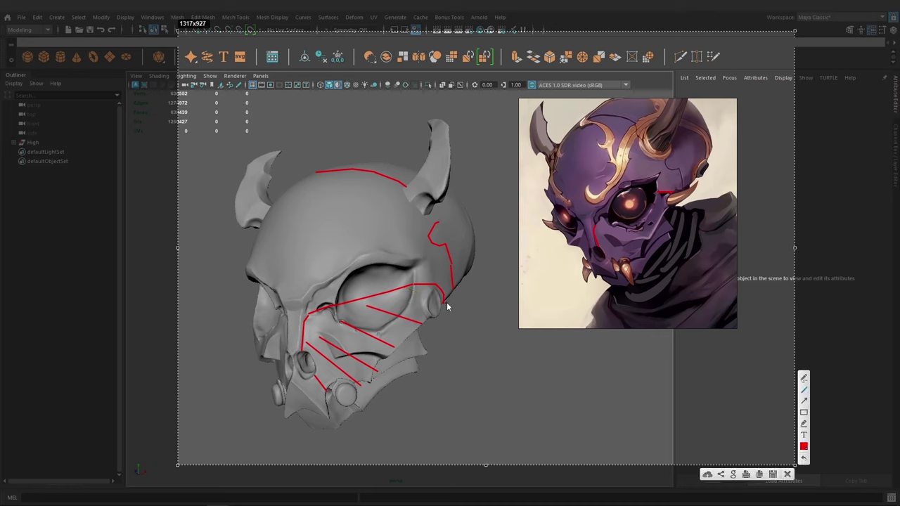
key("ctrl+z")
key("ctrl+z")
key("ctrl+z")
key("ctrl+z")
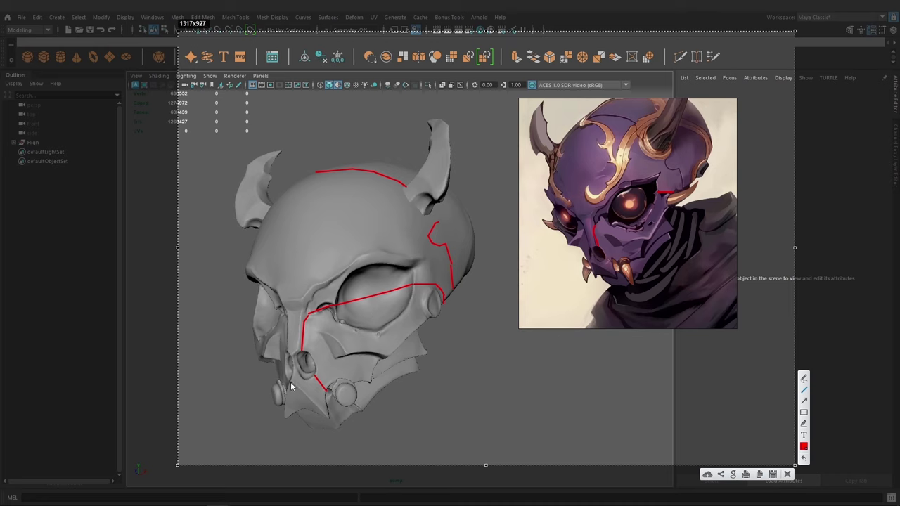
Draw a red zigzag outline around the skull's lower jaw panel on the screenshot.
mouse_move(290, 383)
left_mouse_down()
mouse_move(329, 419)
mouse_move(284, 416)
left_mouse_up()
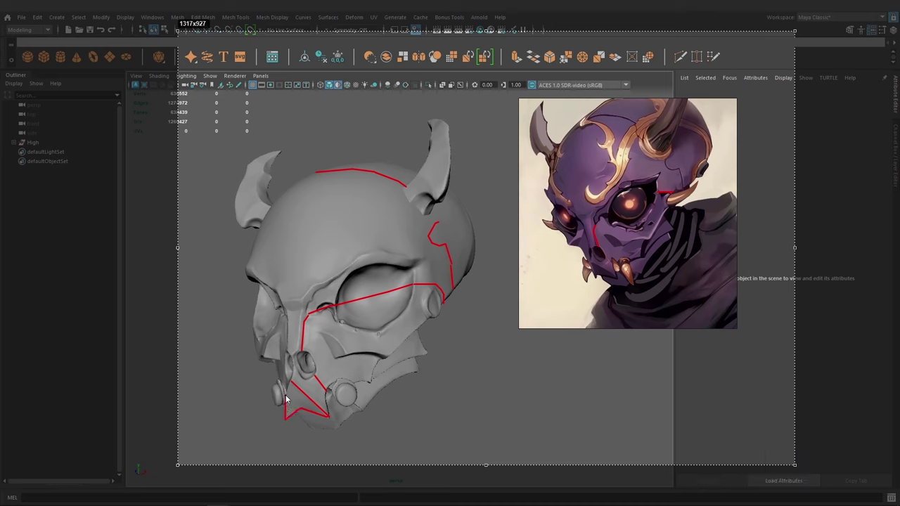
left_click_drag(287, 398, 294, 385)
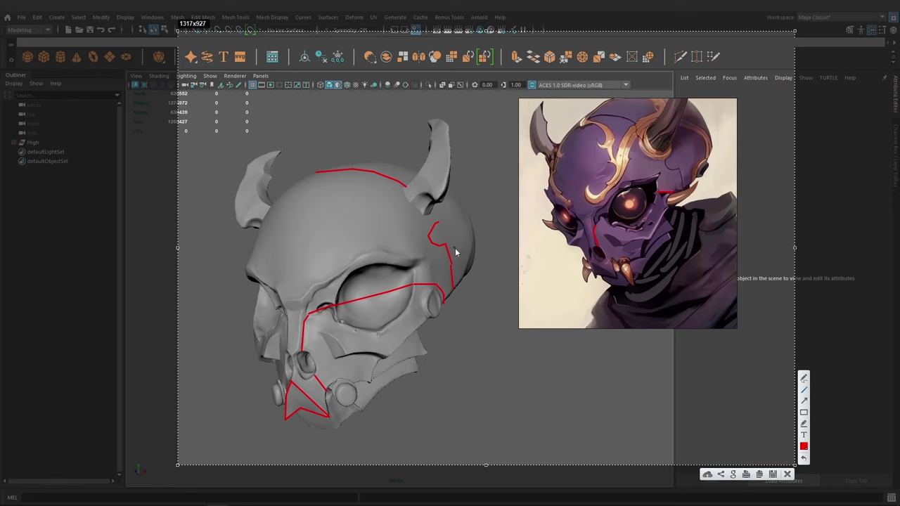
Close the annotated screenshot, select the skull mesh and isolate it with Ctrl+1.
key("Escape")
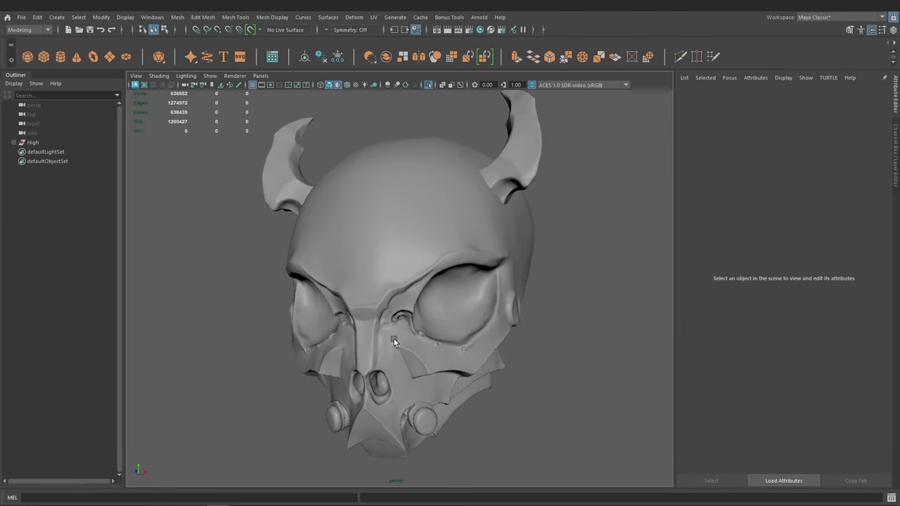
left_click(394, 341)
mouse_move(391, 361)
left_mouse_down("alt")
mouse_move(378, 359)
mouse_move(409, 362)
left_mouse_up("alt")
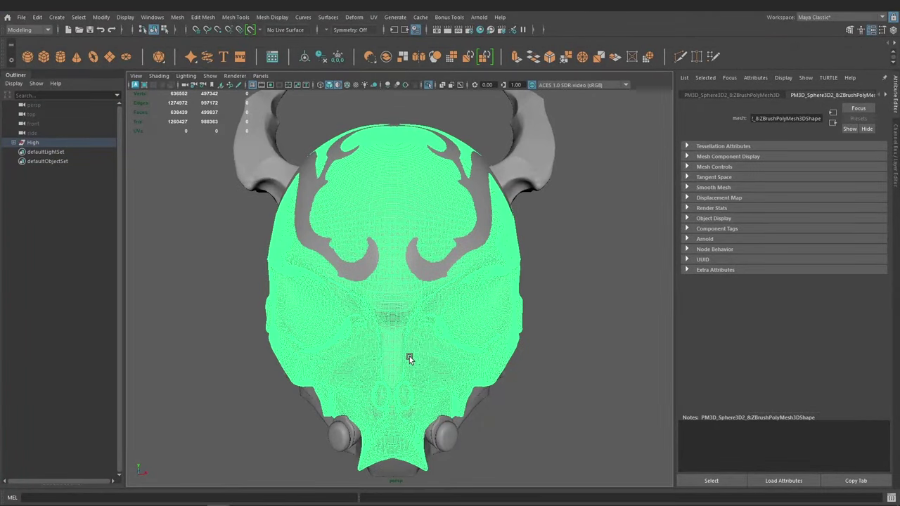
key("ctrl+1")
left_click_drag(403, 346, 432, 333, "alt")
left_click(428, 84)
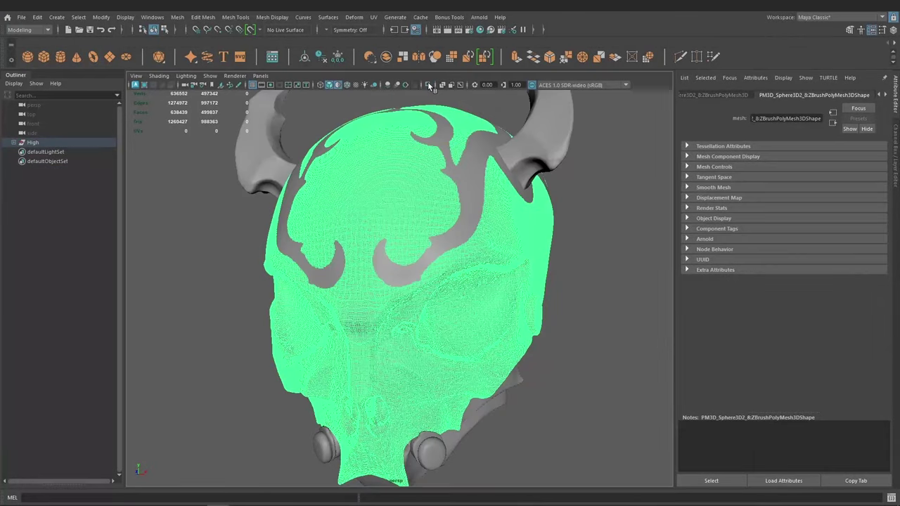
left_click(427, 84)
Make the isolated skull mesh the live surface for retopology.
left_click_drag(393, 225, 404, 226, "alt")
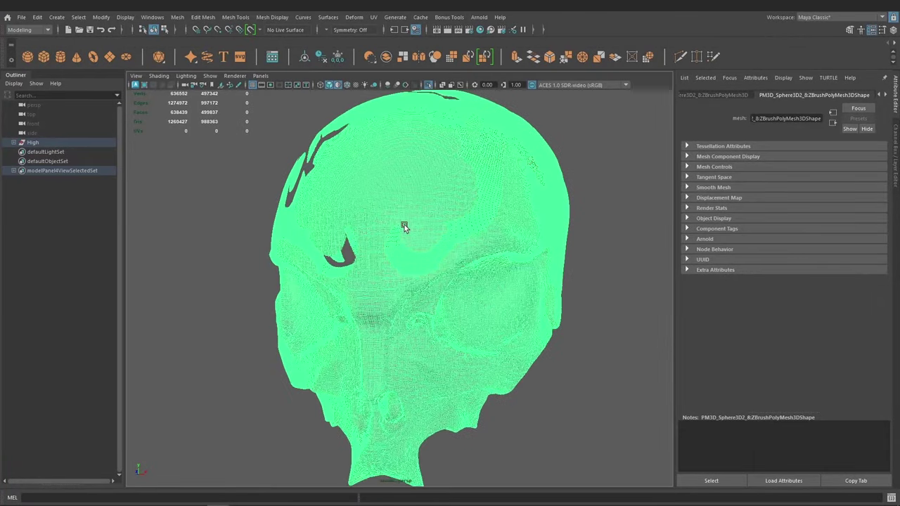
left_click(251, 30)
mouse_move(431, 192)
left_mouse_down("alt")
mouse_move(405, 261)
mouse_move(422, 244)
mouse_move(424, 269)
mouse_move(390, 286)
mouse_move(413, 281)
mouse_move(400, 292)
mouse_move(422, 249)
mouse_move(433, 269)
left_mouse_up("alt")
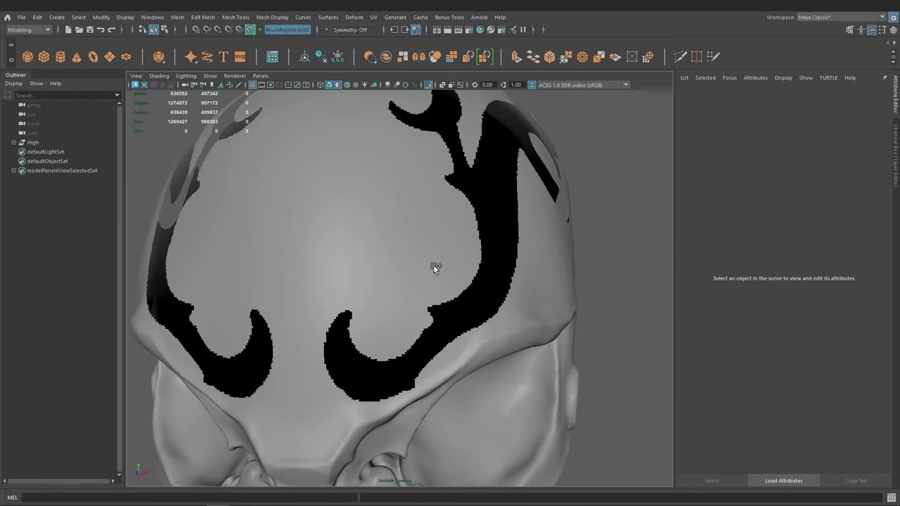
Start a quad strip beside the black forehead band, laying five quads down its edge.
scroll(428, 267, "up", 2)
mouse_move(428, 267)
left_mouse_down("alt")
mouse_move(422, 291)
mouse_move(390, 252)
left_mouse_up("alt")
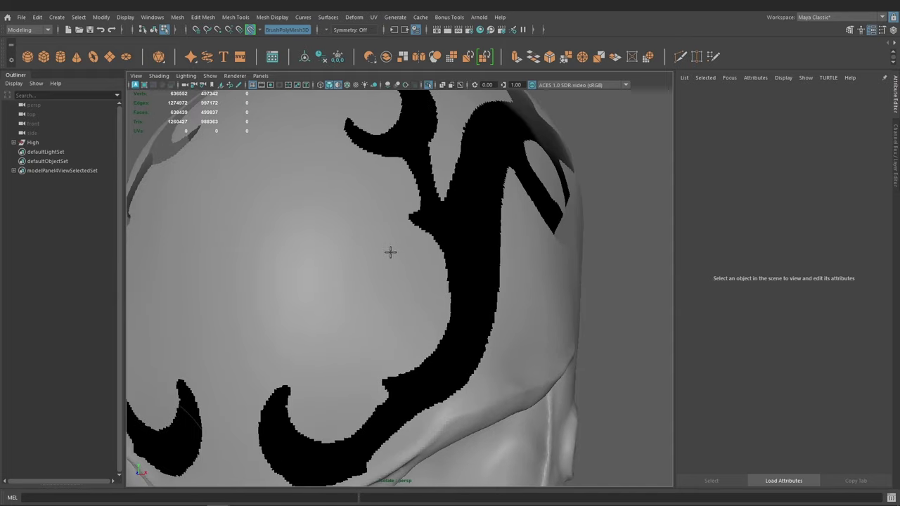
left_click(379, 241)
left_click(408, 220)
left_click(384, 267)
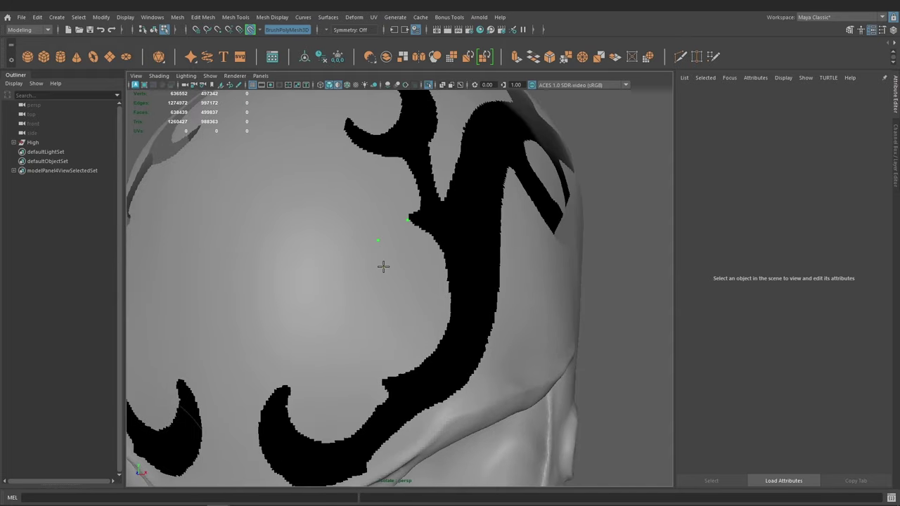
left_click(431, 244)
left_click(404, 245, "shift")
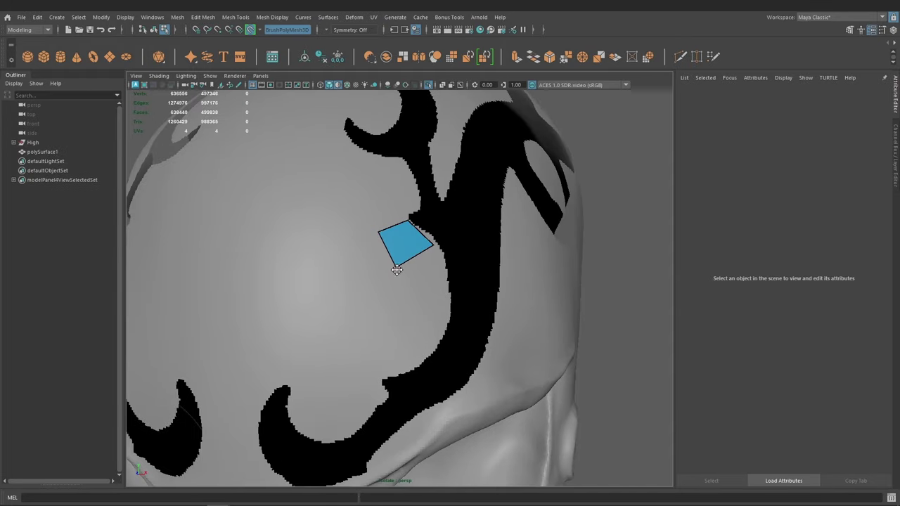
left_click(400, 288)
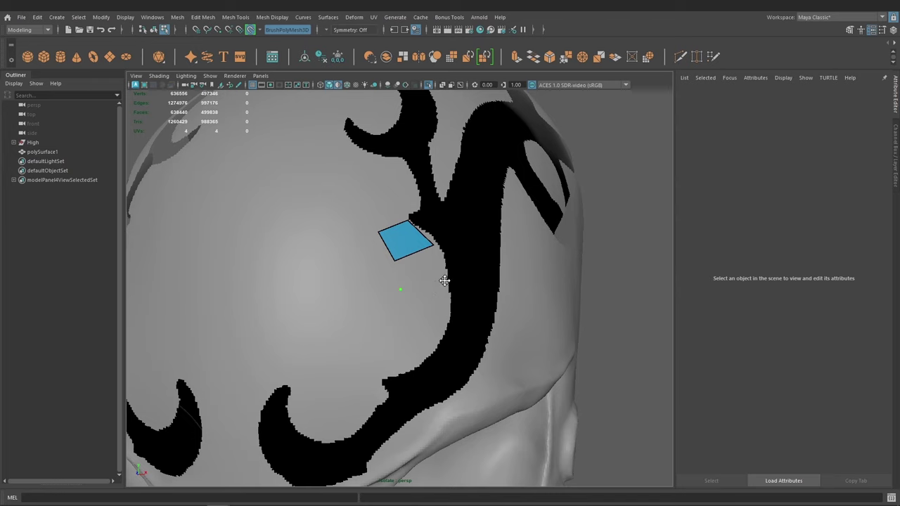
left_click(443, 284, "shift")
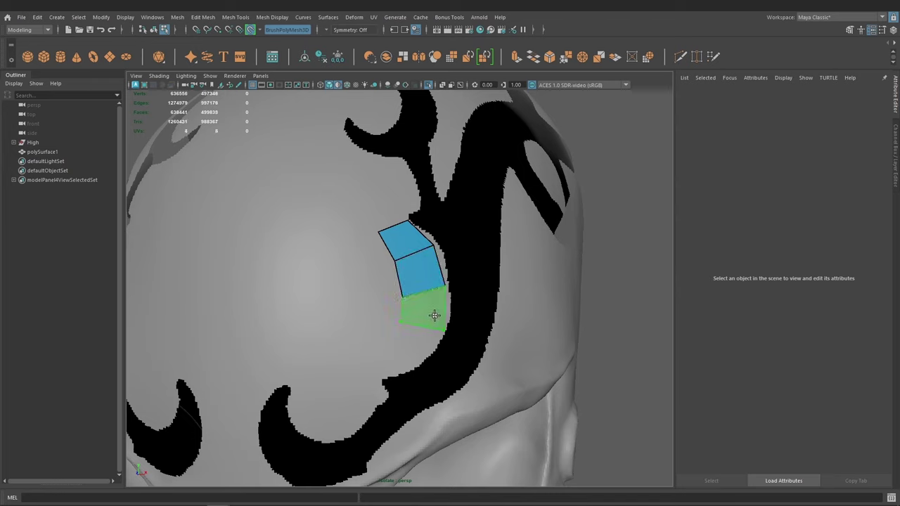
left_click(435, 315, "shift")
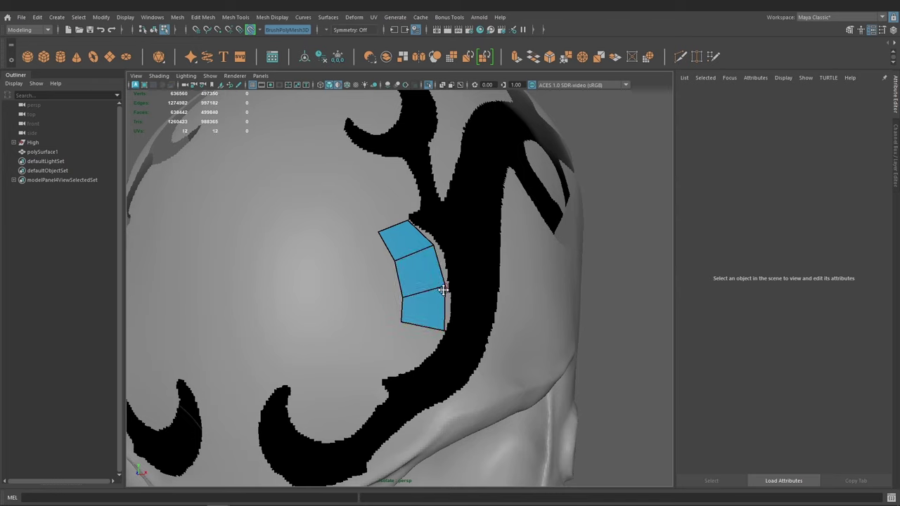
left_click(416, 347, "shift")
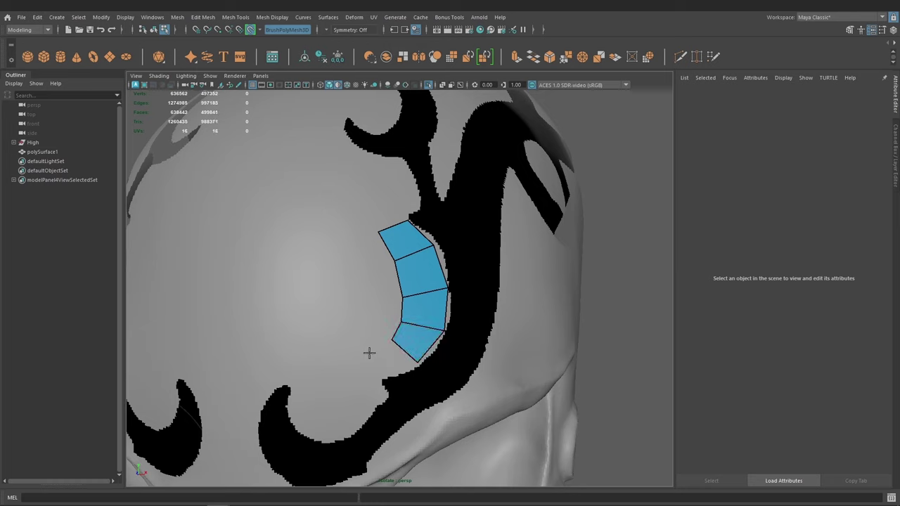
left_click(384, 375, "shift")
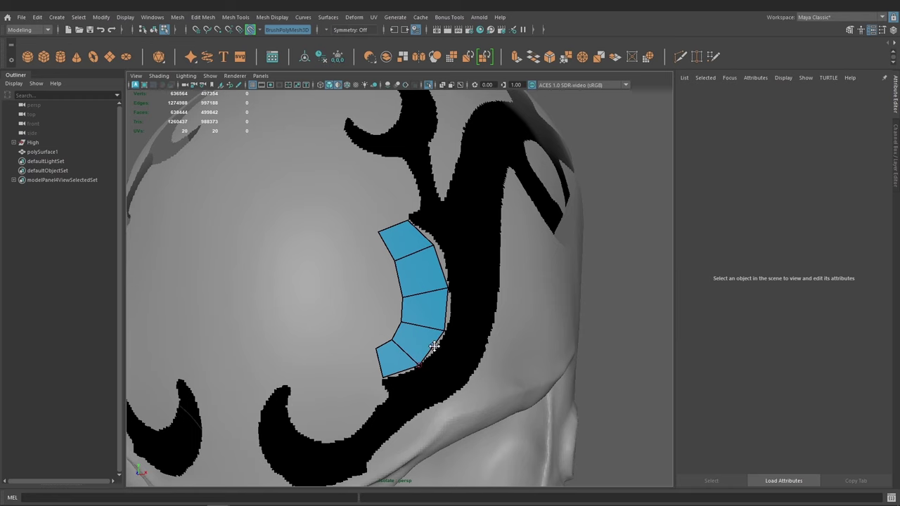
Relax the strip, undo its last quad, and add new quads at the strip's lower end.
mouse_move(445, 330)
left_mouse_down("alt")
mouse_move(454, 322)
mouse_move(443, 329)
left_mouse_up("alt")
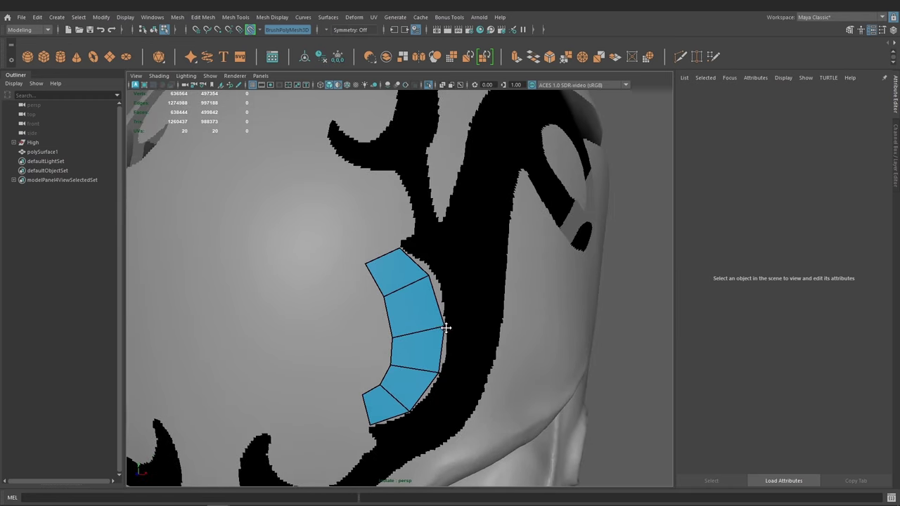
left_click_drag(428, 280, 437, 366, "shift")
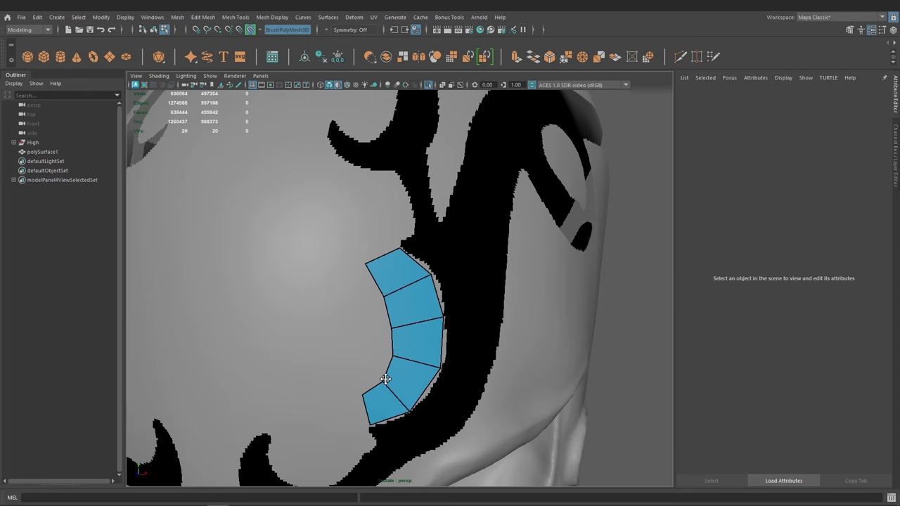
mouse_move(376, 381)
left_mouse_down("alt")
mouse_move(404, 343)
mouse_move(378, 363)
mouse_move(402, 367)
mouse_move(422, 316)
mouse_move(433, 346)
left_mouse_up("alt")
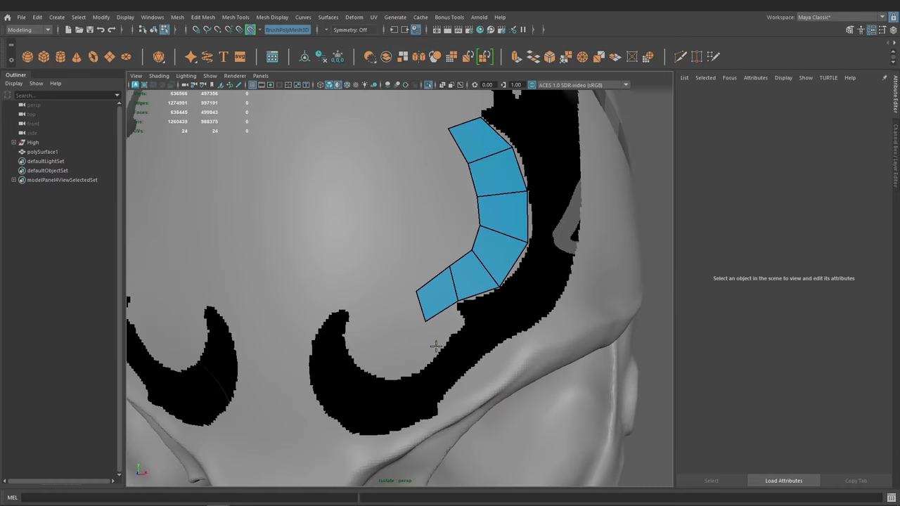
key("ctrl+z")
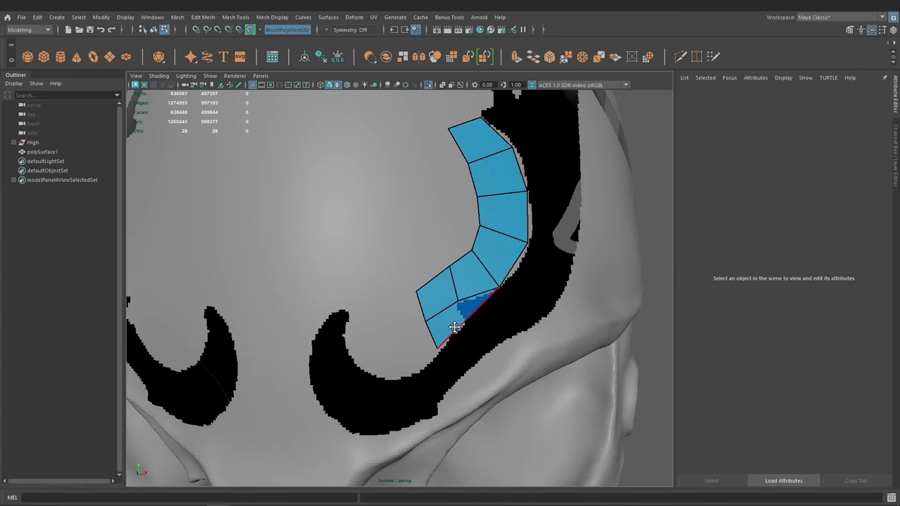
left_click(442, 322, "shift")
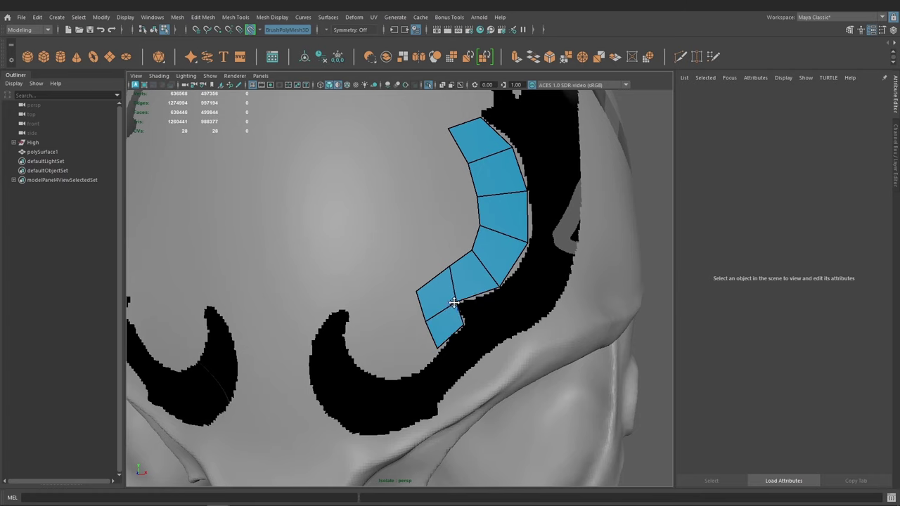
left_click_drag(455, 303, 417, 334, "alt")
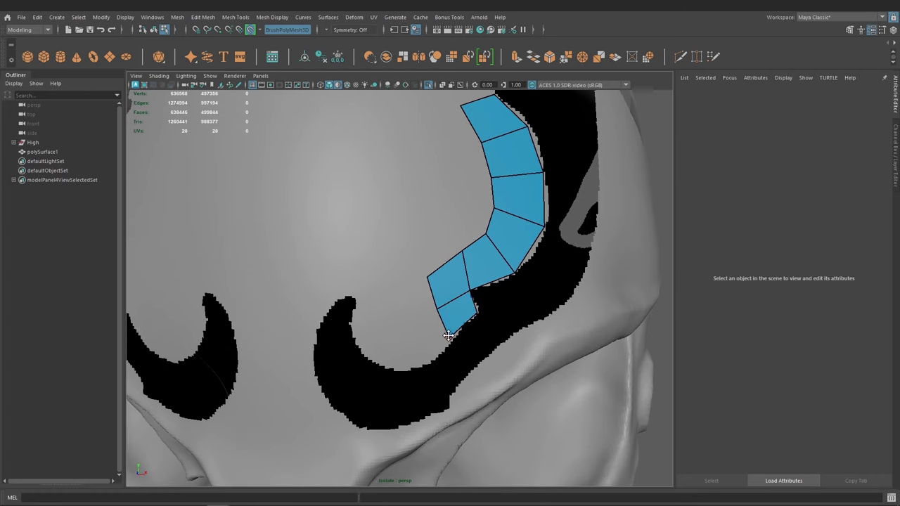
left_click(425, 362)
left_click(426, 345, "shift")
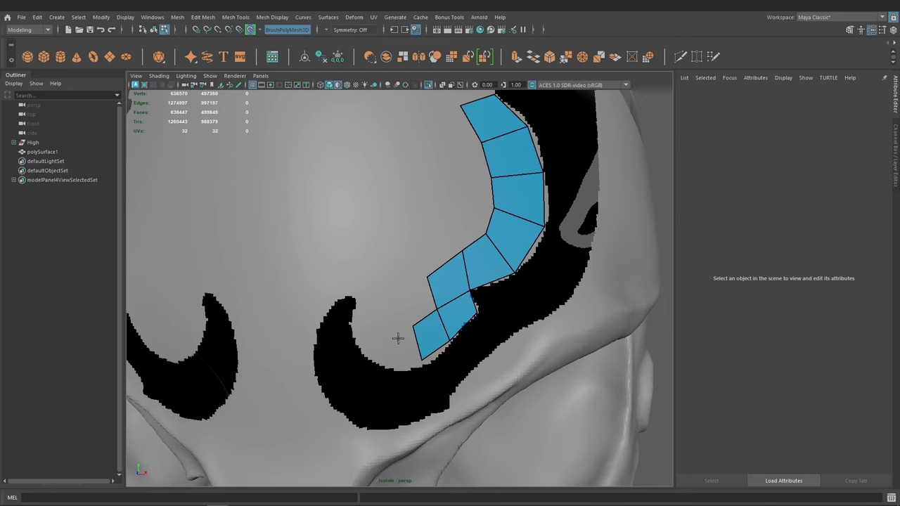
left_click(389, 332)
left_click(401, 344, "shift")
scroll(402, 350, "up", 2)
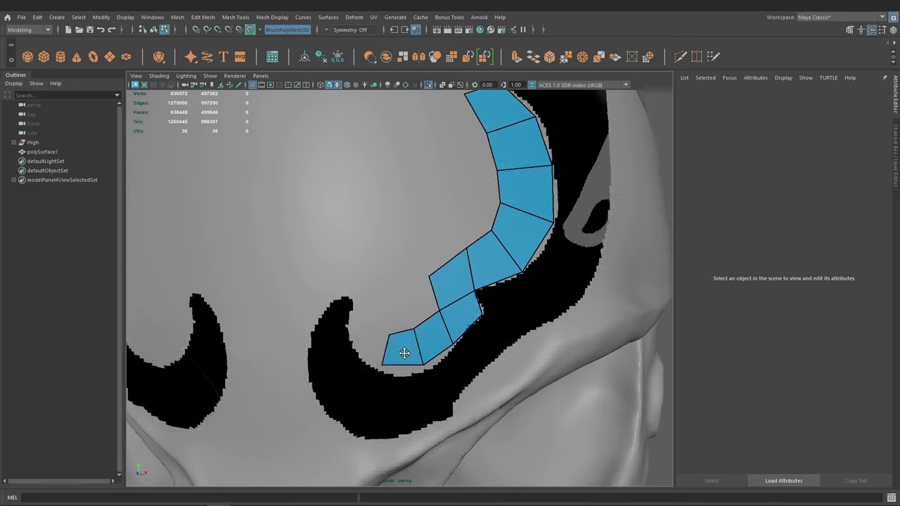
left_click_drag(383, 366, 382, 372)
Extend the strip into the band's hooked curl, filling it with extra faces.
left_click(374, 324)
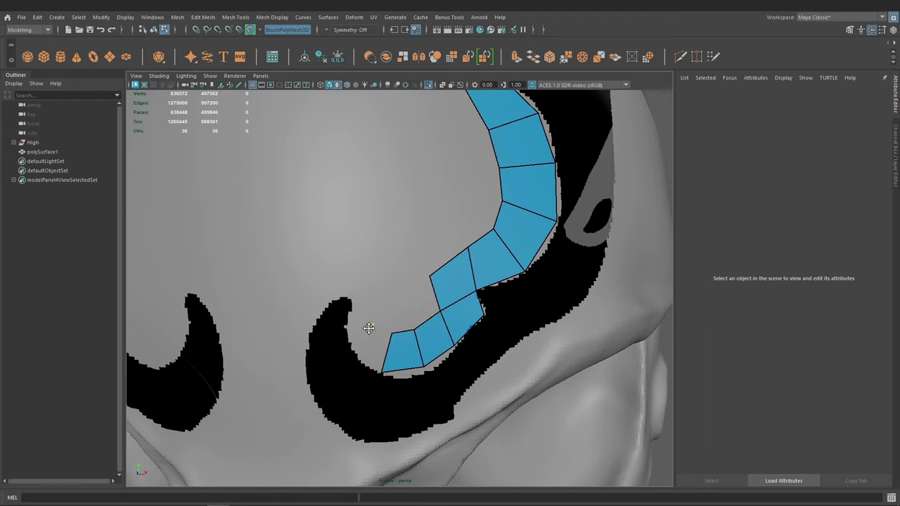
left_click(374, 336, "shift")
left_click(368, 290)
left_click(352, 298)
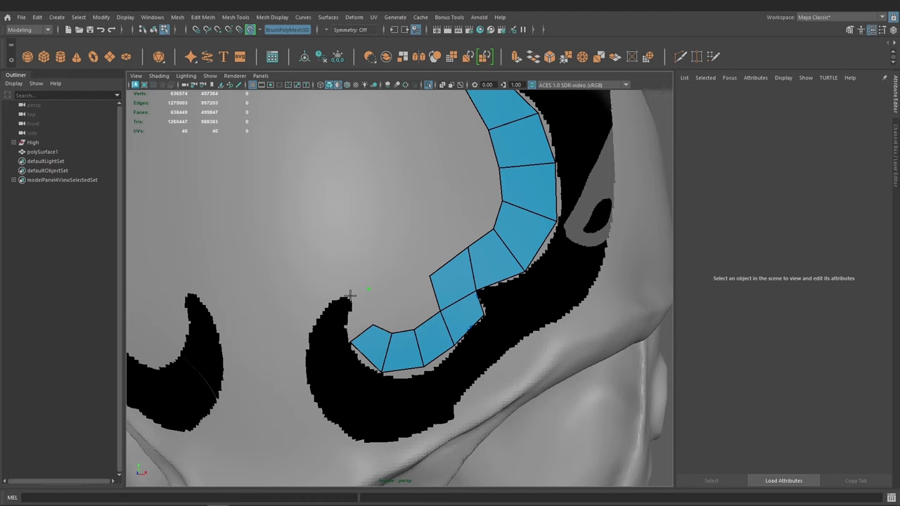
left_click(357, 318, "shift")
left_click_drag(367, 290, 367, 275)
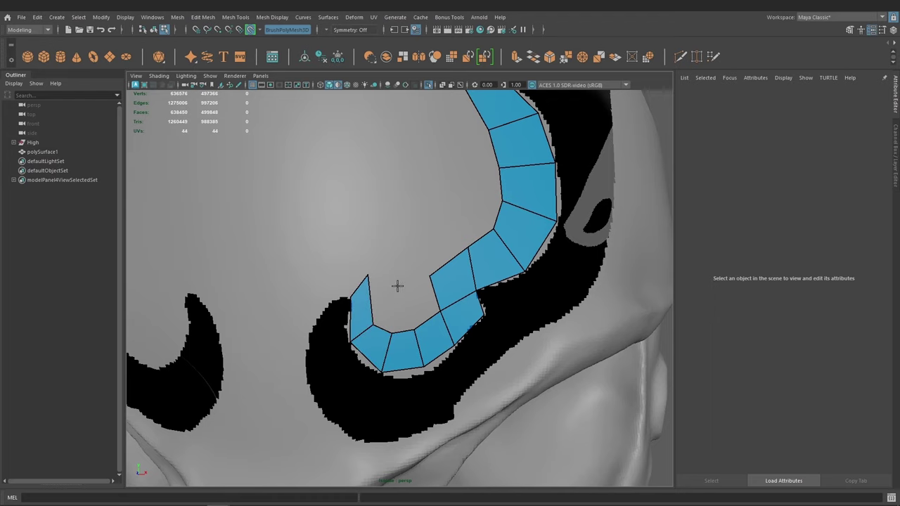
left_click(397, 285)
left_click_drag(418, 330, 407, 321, "alt")
left_click(408, 285, "shift")
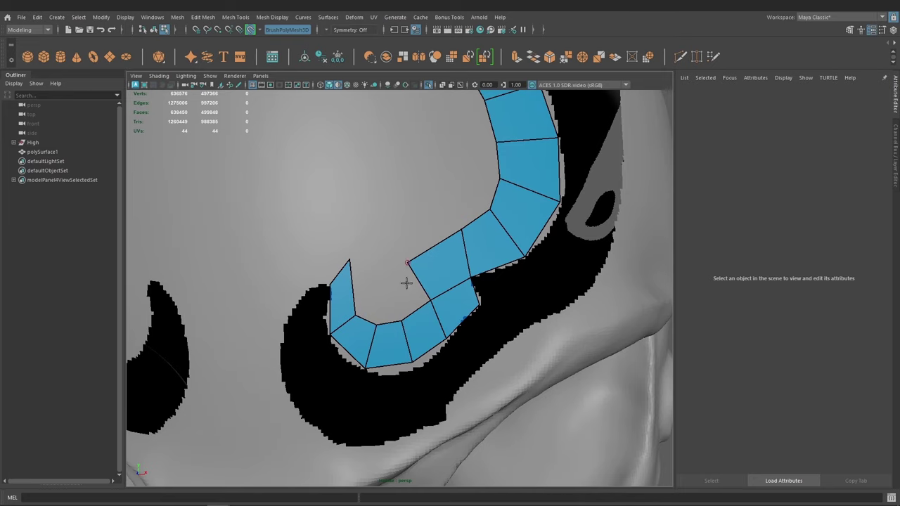
left_click(370, 275, "shift")
Inspect the strip and place two stray quads on the neighbouring black band.
mouse_move(402, 315)
left_mouse_down("alt")
mouse_move(428, 328)
mouse_move(447, 204)
left_mouse_up("alt")
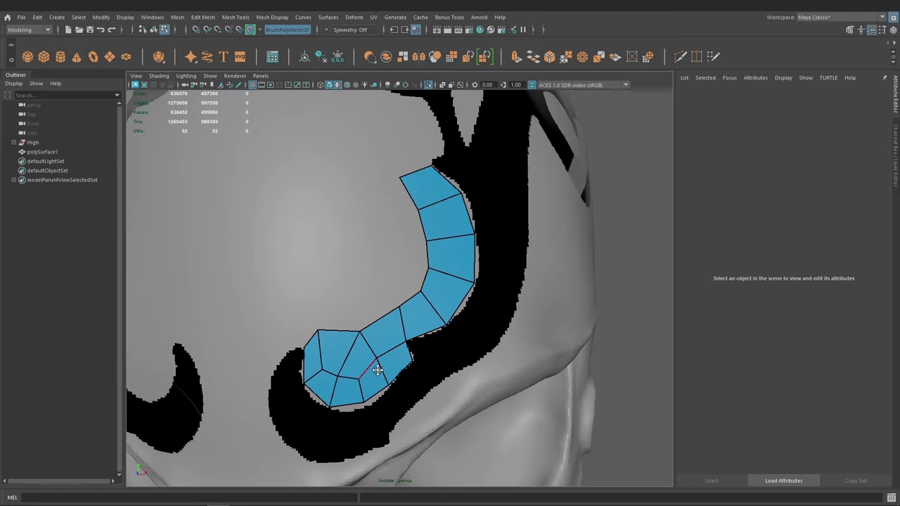
left_click_drag(375, 367, 401, 325, "alt")
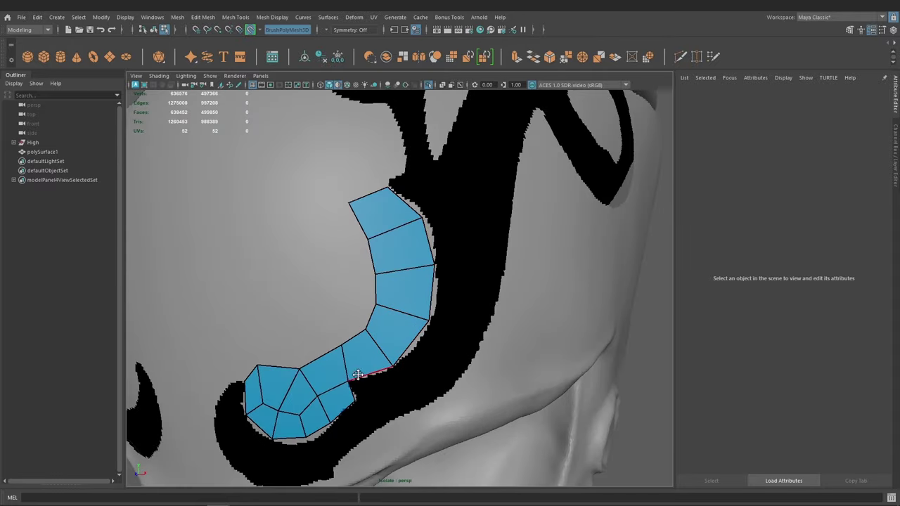
mouse_move(318, 406)
left_mouse_down("alt")
mouse_move(351, 370)
mouse_move(425, 341)
mouse_move(396, 312)
left_mouse_up("alt")
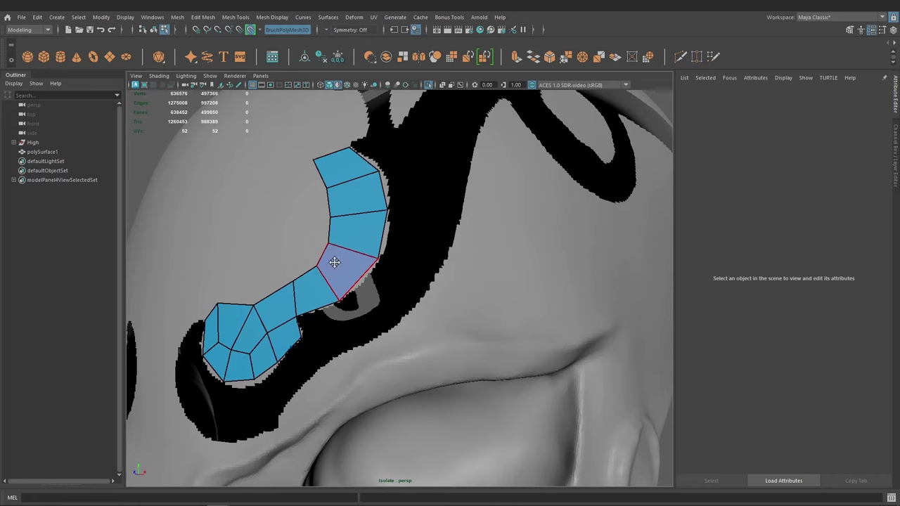
left_click_drag(425, 364, 412, 361, "alt")
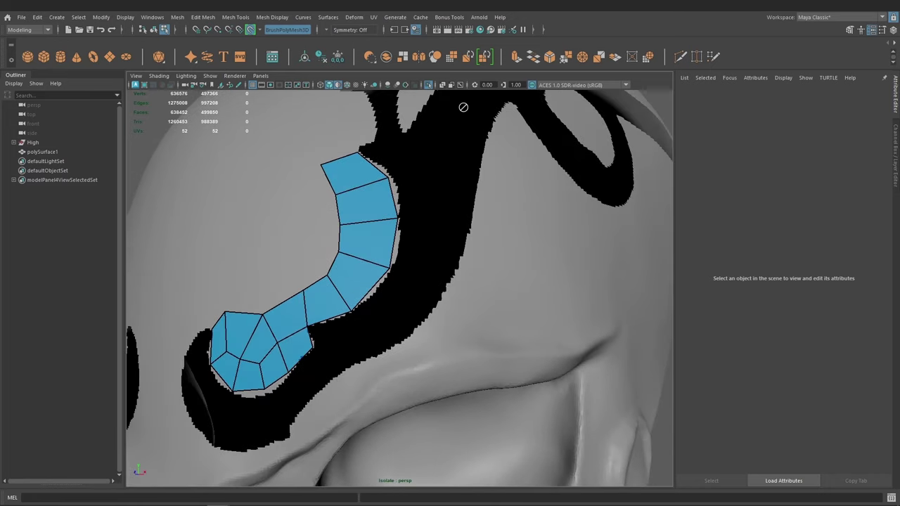
left_click_drag(377, 330, 398, 337, "alt")
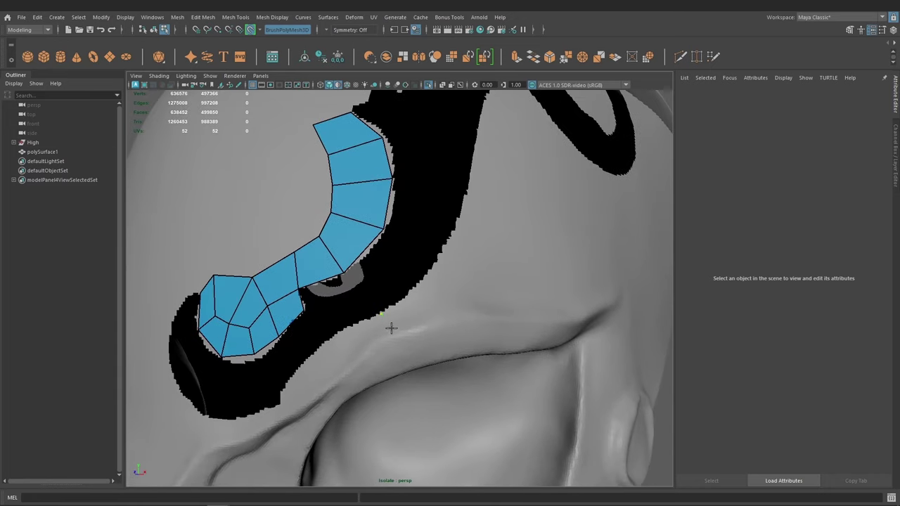
left_click(396, 330)
left_click_drag(448, 310, 366, 242, "alt")
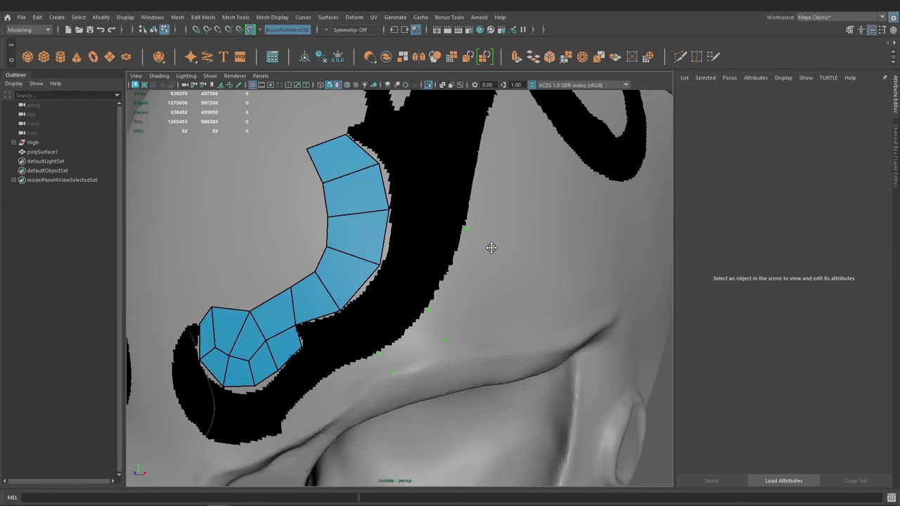
left_click(461, 287, "shift")
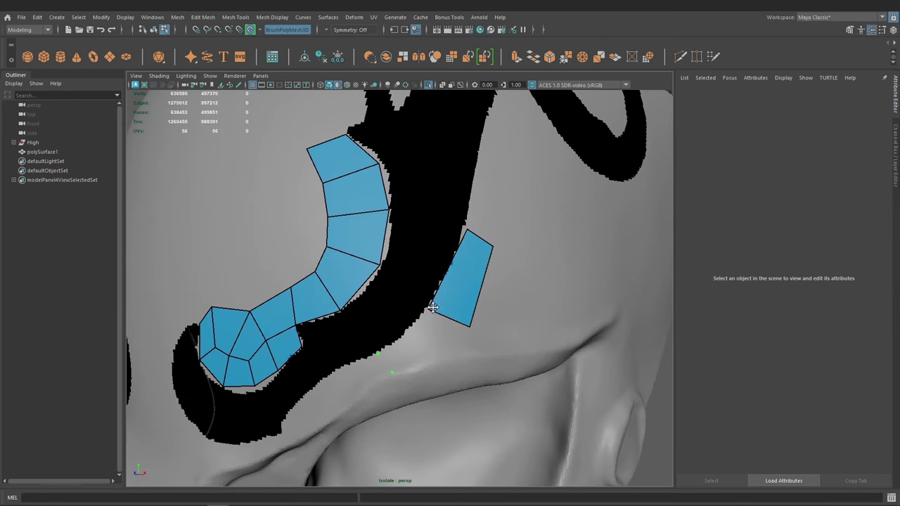
left_click(427, 325, "shift")
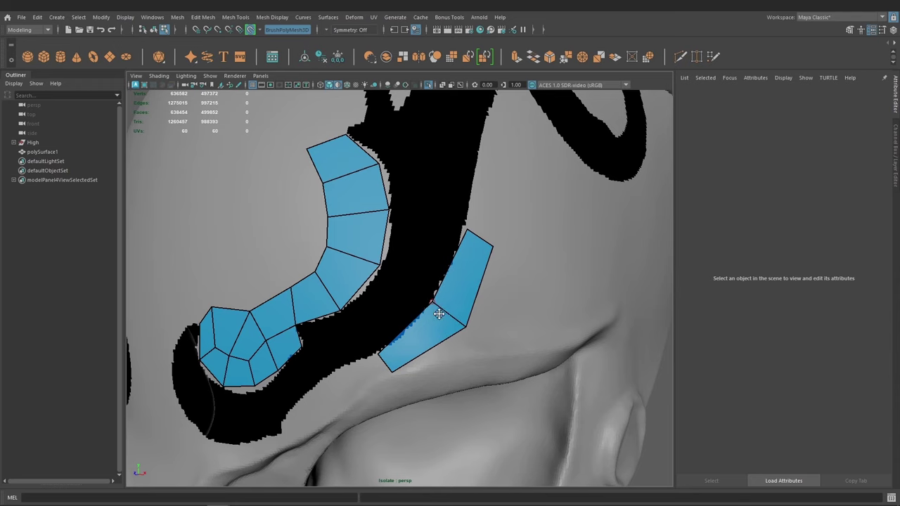
Undo the quads on the neighbouring band, keeping only the forehead strip.
left_click_drag(439, 313, 380, 287, "alt")
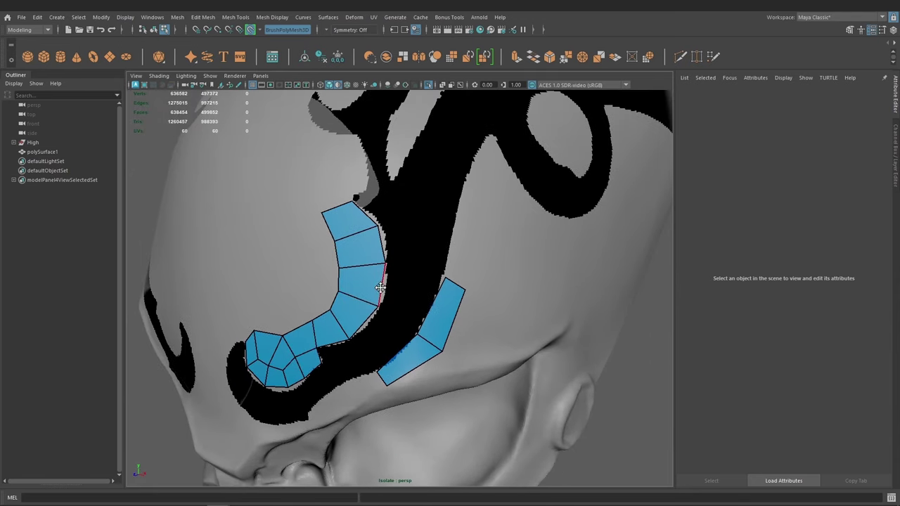
left_click_drag(408, 316, 437, 337, "alt")
left_click_drag(424, 277, 463, 130, "alt")
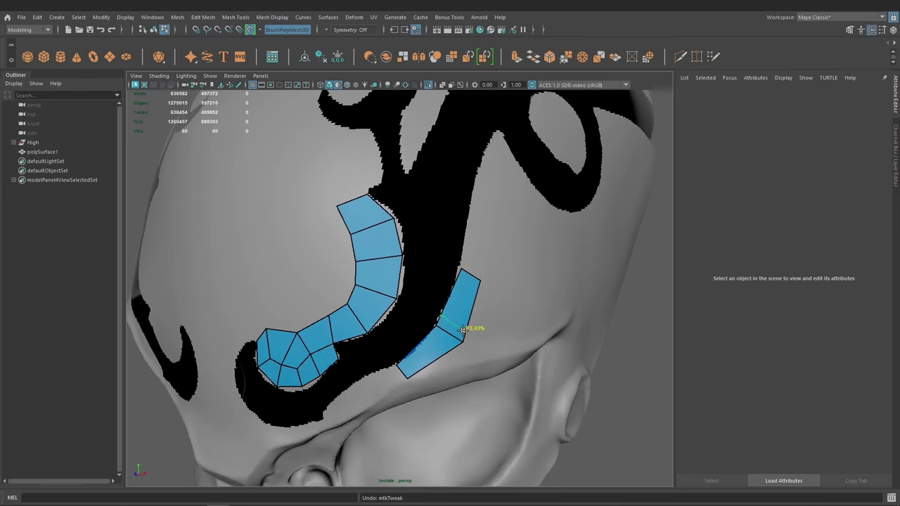
key("ctrl+z")
key("ctrl+z")
mouse_move(464, 333)
left_mouse_down("alt")
mouse_move(449, 342)
mouse_move(442, 373)
mouse_move(420, 345)
left_mouse_up("alt")
key("ctrl+z")
key("ctrl+z")
key("ctrl+z")
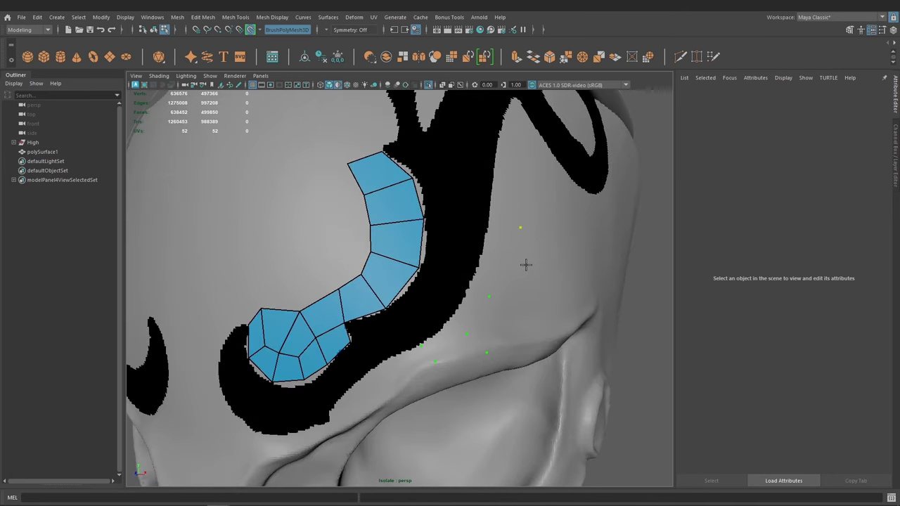
left_click_drag(525, 264, 505, 328, "alt")
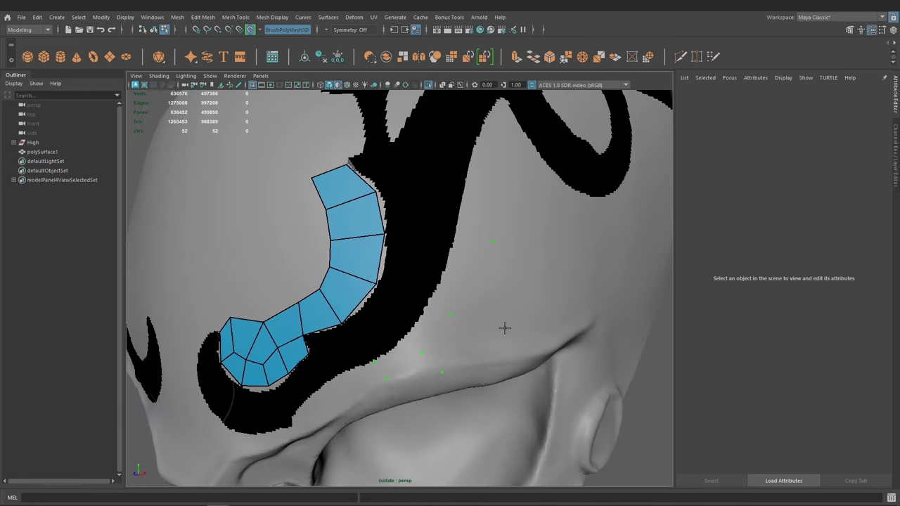
Clear the placed points and add two new faces at the patch's left end.
right_click(477, 273, "ctrl+shift")
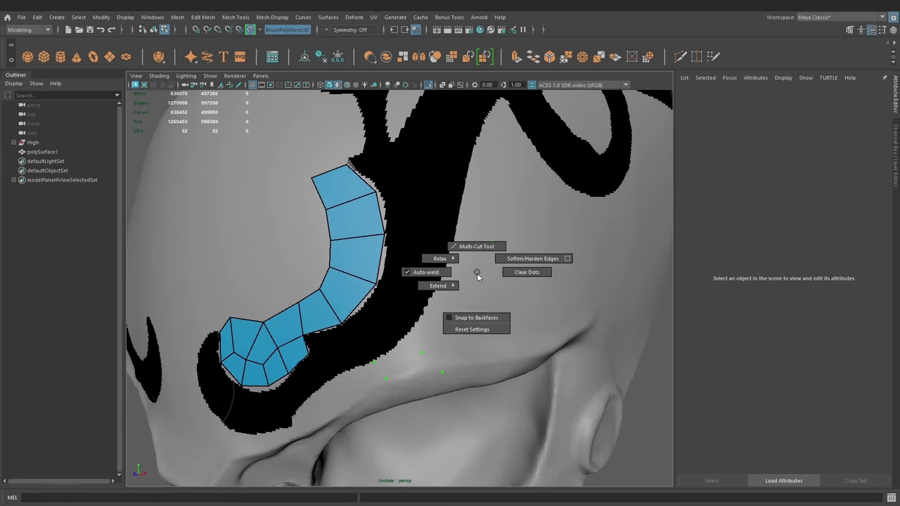
left_click(521, 275)
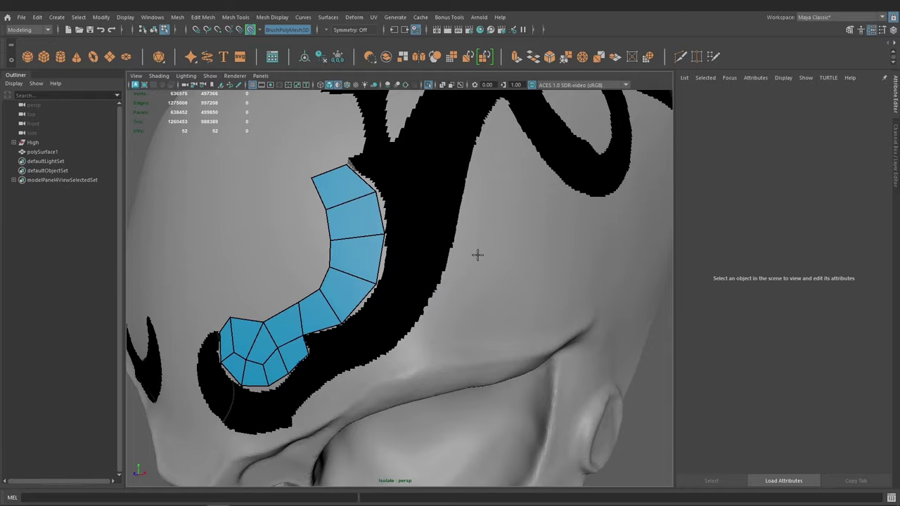
mouse_move(313, 399)
left_mouse_down("alt")
mouse_move(438, 358)
mouse_move(426, 365)
mouse_move(429, 331)
mouse_move(414, 295)
left_mouse_up("alt")
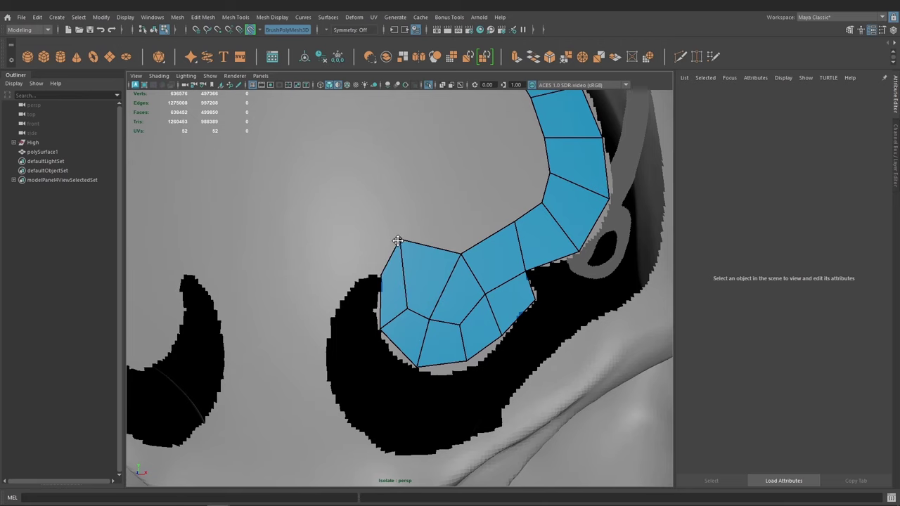
left_click(358, 267, "shift")
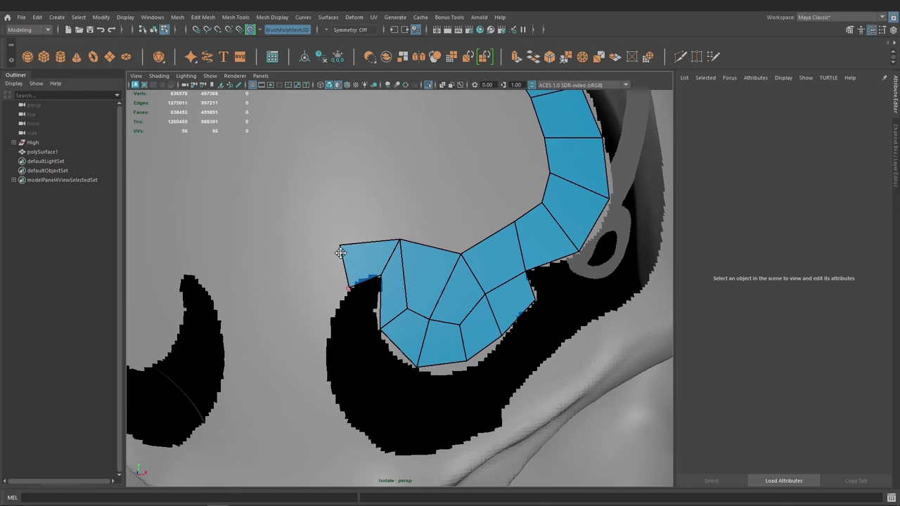
left_click_drag(399, 240, 396, 229)
left_click_drag(398, 279, 382, 279, "alt")
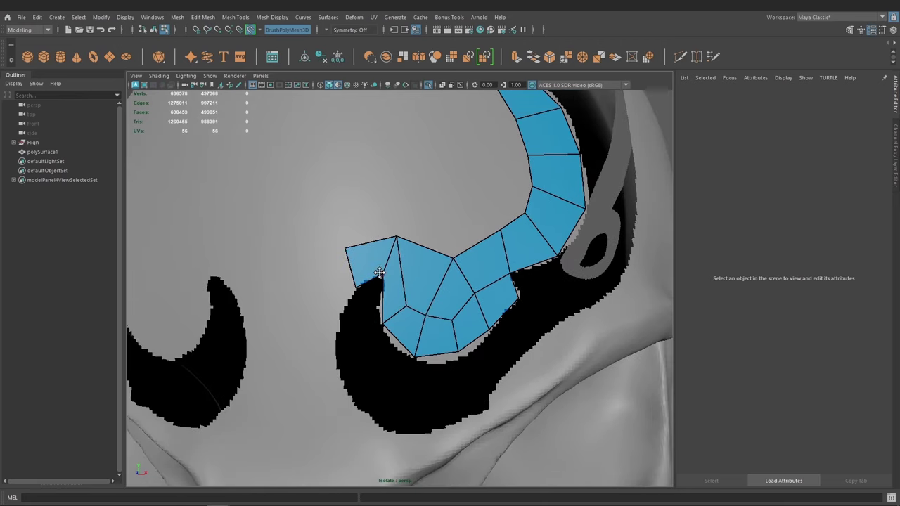
left_click(334, 298, "shift")
left_click_drag(334, 297, 455, 316, "alt")
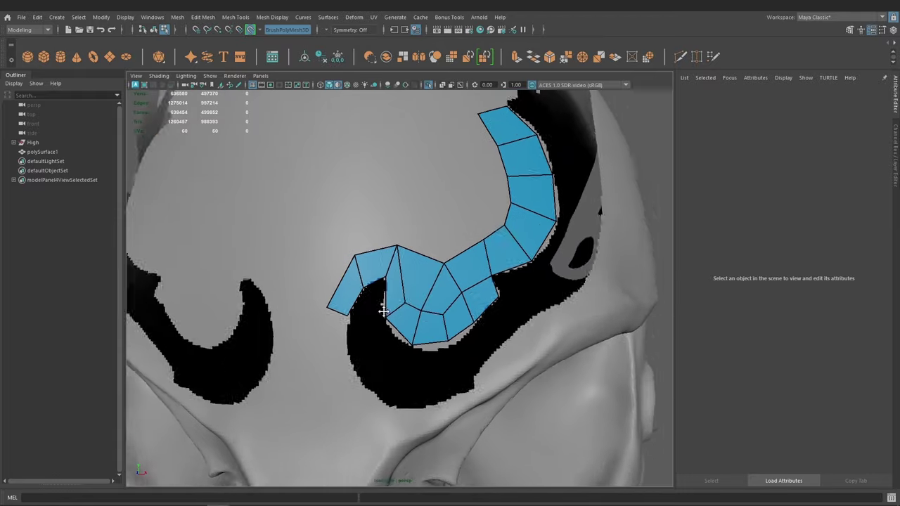
mouse_move(397, 293)
left_mouse_down("alt")
mouse_move(435, 295)
mouse_move(416, 310)
left_mouse_up("alt")
scroll(435, 295, "up", 5)
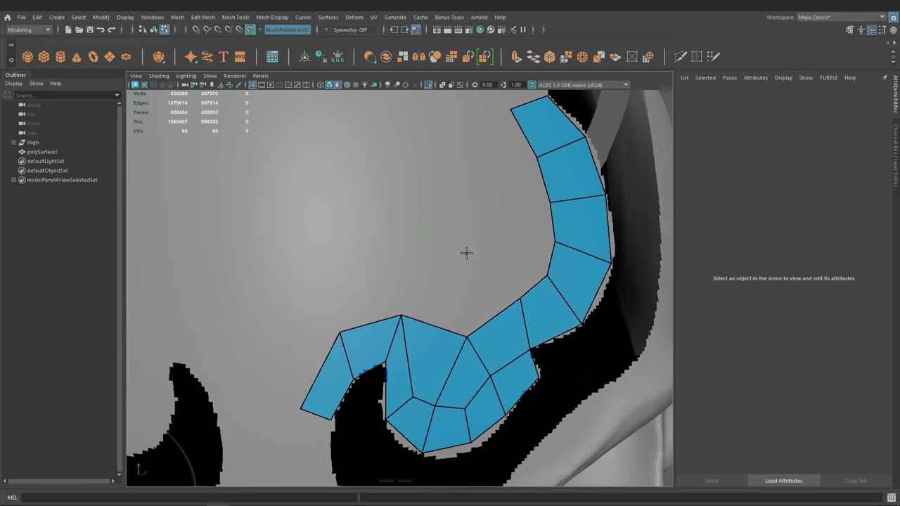
left_click(443, 295, "shift")
left_click(368, 287, "shift")
mouse_move(368, 288)
left_mouse_down("alt")
mouse_move(410, 298)
mouse_move(403, 319)
left_mouse_up("alt")
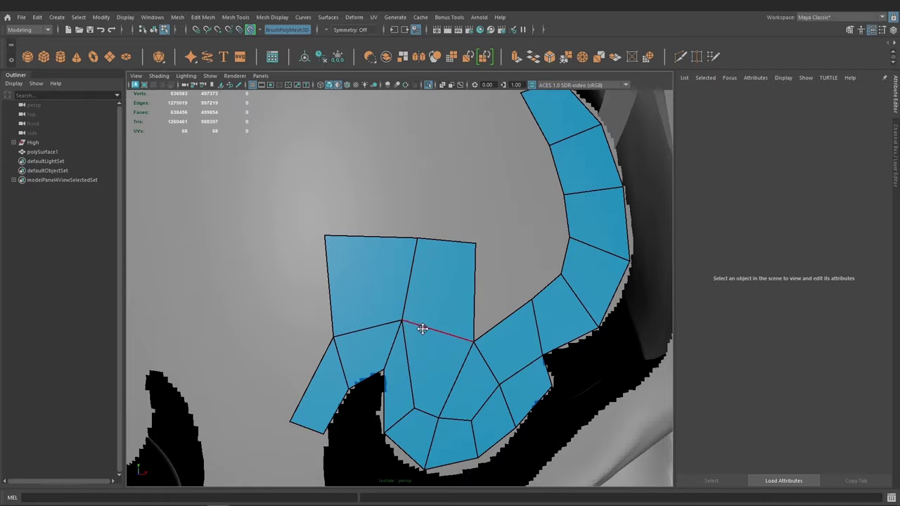
Delete the two upper quads above the curl and pull the inner vertex down onto the pattern.
mouse_move(422, 329)
left_mouse_down("alt")
mouse_move(351, 281)
mouse_move(410, 281)
mouse_move(401, 292)
mouse_move(410, 222)
mouse_move(431, 271)
mouse_move(396, 312)
mouse_move(379, 274)
left_mouse_up("alt")
mouse_move(391, 305)
left_mouse_down("alt")
mouse_move(384, 292)
mouse_move(362, 319)
left_mouse_up("alt")
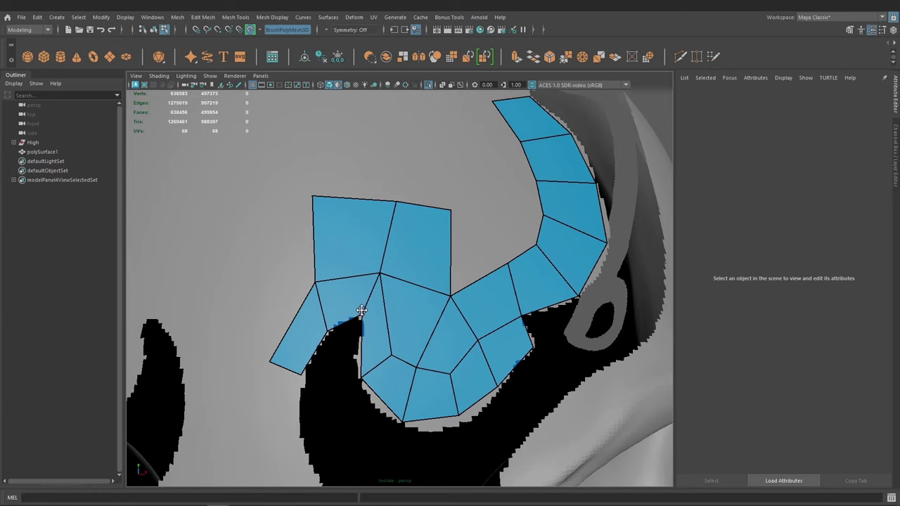
left_click(351, 246, "ctrl+shift")
left_click(404, 260, "ctrl+shift")
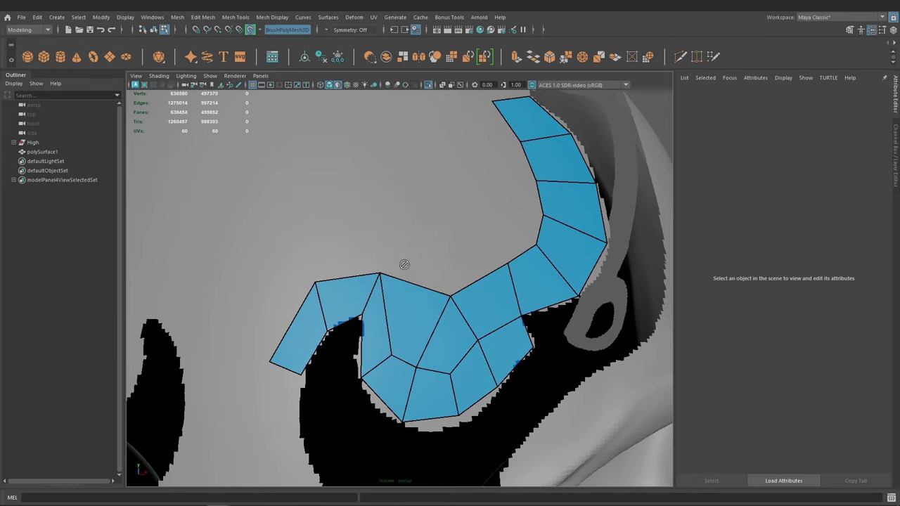
left_click_drag(378, 310, 370, 317, "alt")
left_click_drag(353, 278, 362, 301)
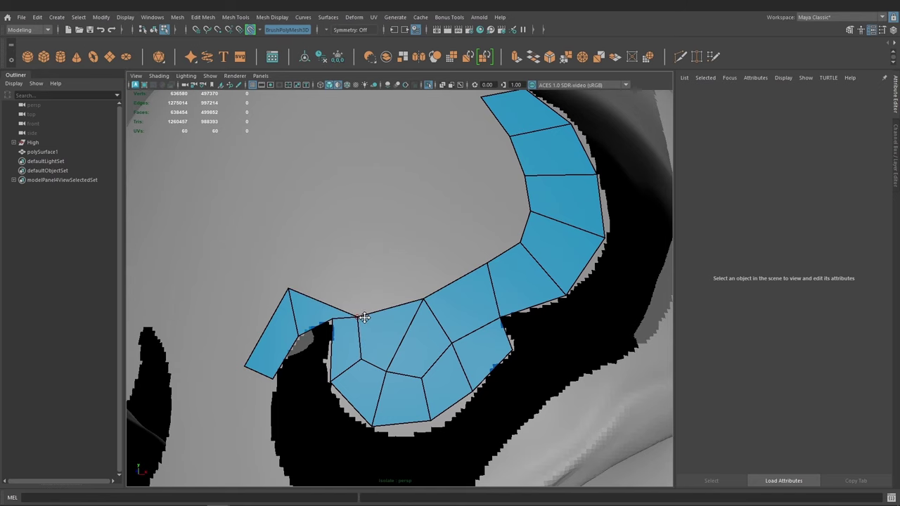
Delete the two leftmost quads and add a new quad left of the patch.
left_click(327, 306, "ctrl+shift")
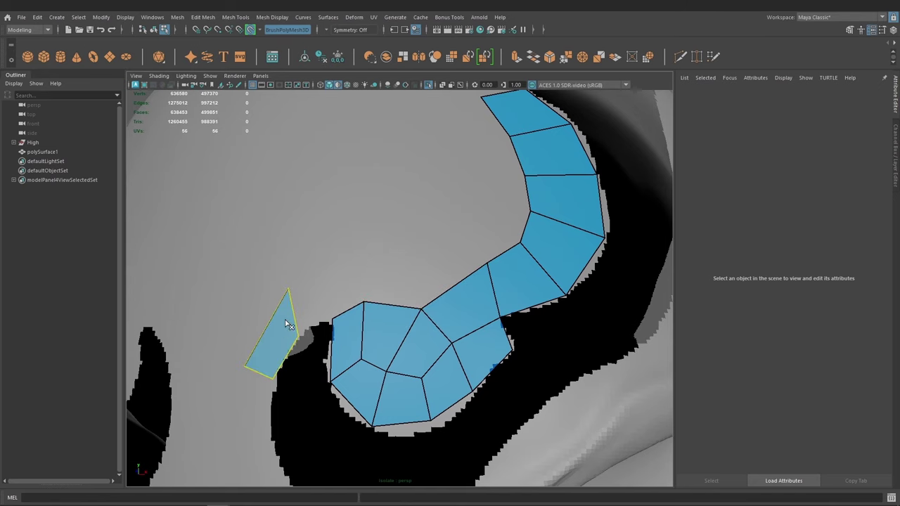
left_click(285, 322, "ctrl+shift")
middle_click_drag(336, 335, 391, 348, "alt")
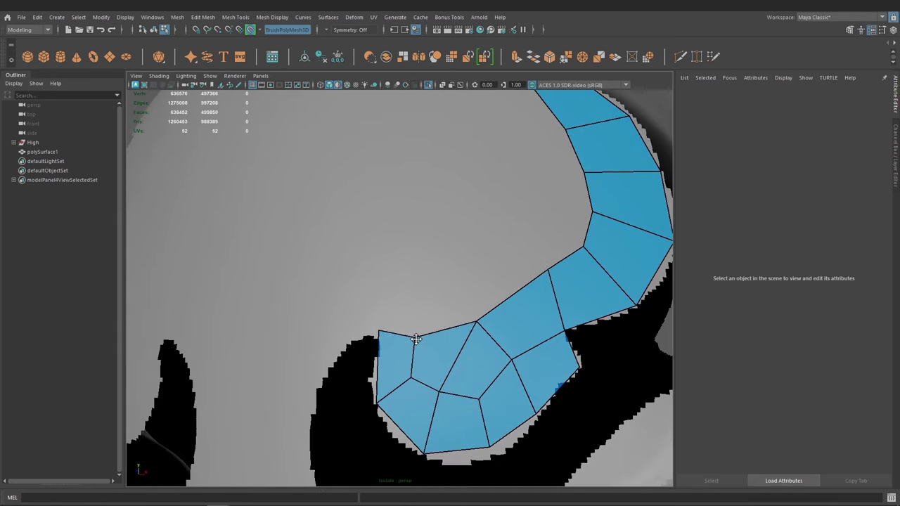
left_click_drag(391, 349, 395, 323, "alt")
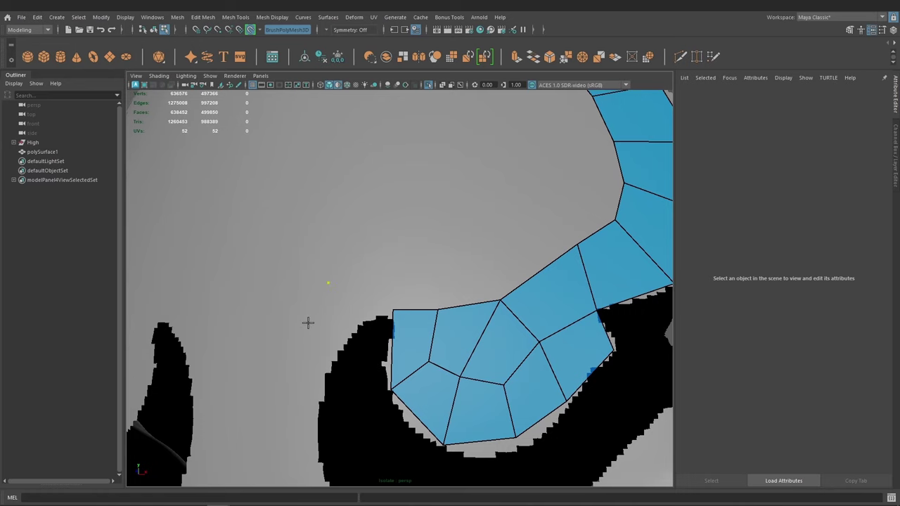
left_click(331, 321, "shift")
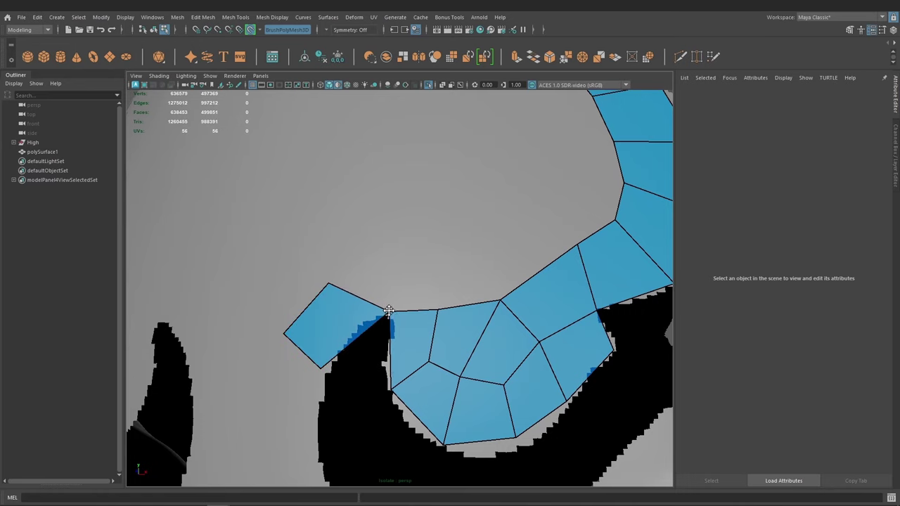
left_click_drag(399, 332, 380, 289, "alt")
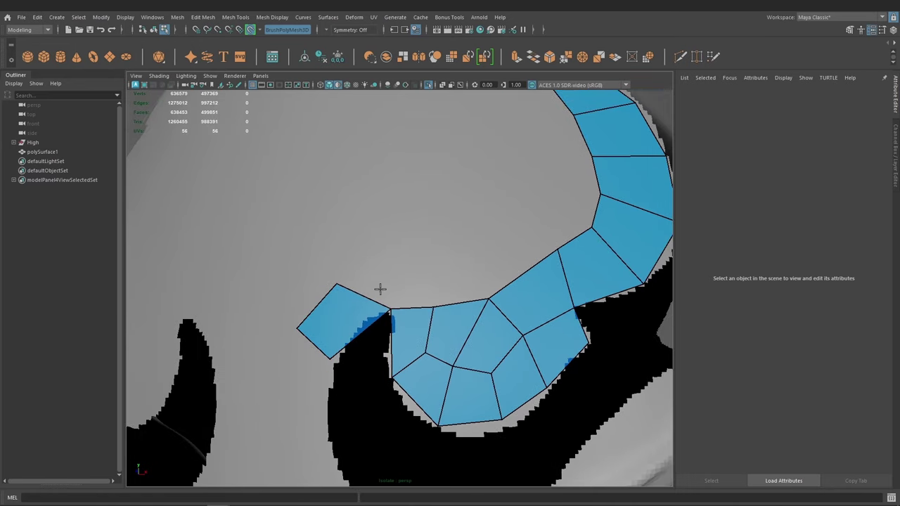
Add two quads above the patch and one below the left quad, adjusting its lower vertices.
left_click(427, 265, "shift")
left_click(359, 239)
left_click(368, 259, "shift")
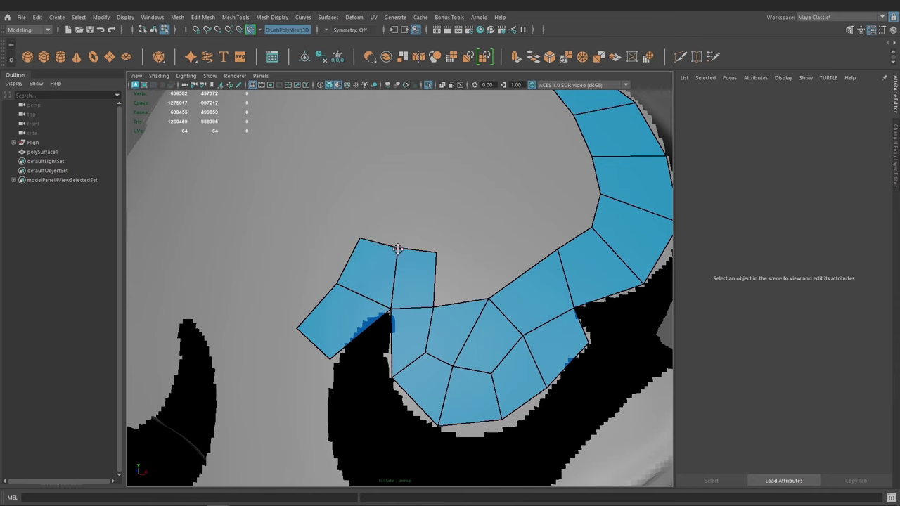
left_click_drag(395, 246, 410, 248)
left_click_drag(374, 366, 370, 303, "alt")
left_click_drag(330, 269, 332, 273)
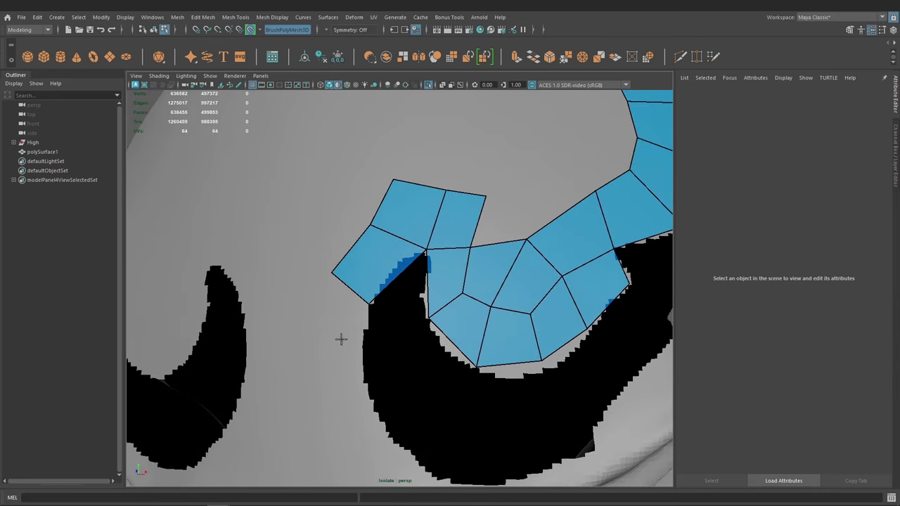
left_click_drag(313, 349, 369, 334)
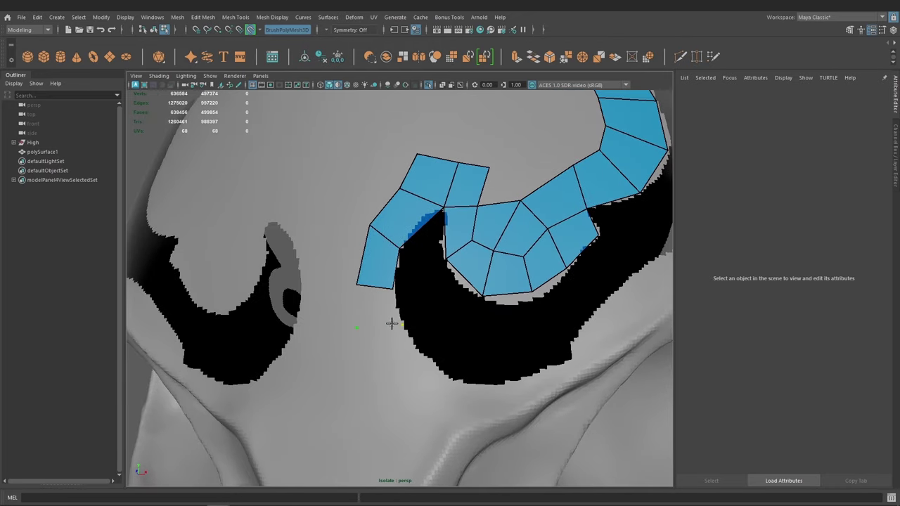
Extend the left strip downward beside the pattern with new quads at its bottom.
left_click(392, 324, "shift")
mouse_move(387, 337)
left_mouse_down("alt")
mouse_move(418, 367)
mouse_move(370, 317)
left_mouse_up("alt")
left_click(415, 379, "shift")
left_click(392, 345, "shift")
mouse_move(392, 344)
left_mouse_down("alt")
mouse_move(442, 308)
mouse_move(412, 281)
left_mouse_up("alt")
left_click(395, 382, "shift")
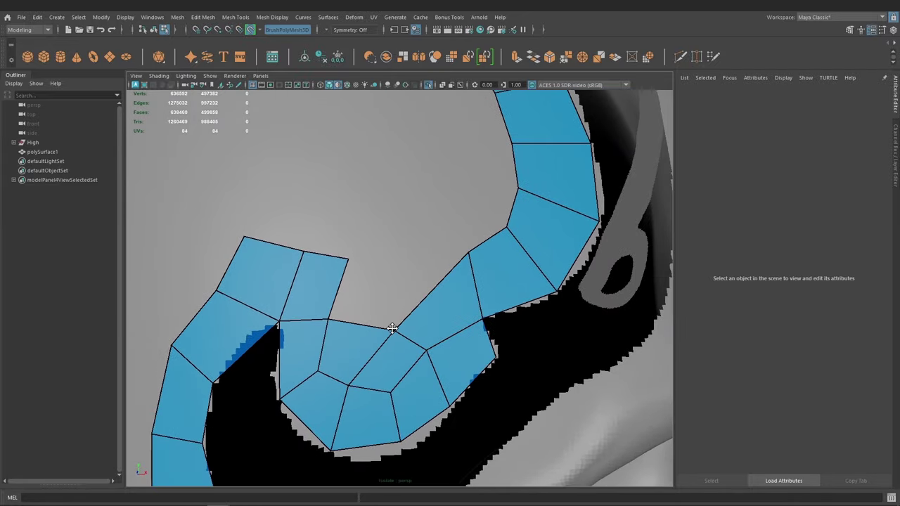
Fill the gap between the two strips and add quads to the left column.
left_click_drag(353, 249, 361, 288, "alt")
left_click(428, 325, "shift")
mouse_move(428, 325)
left_mouse_down("alt")
mouse_move(437, 308)
mouse_move(426, 315)
left_mouse_up("alt")
left_click(439, 318, "shift")
left_click(434, 334, "shift")
Extrude a wide new column of quads along the left border, replacing an undone thin one.
left_click(434, 317, "shift")
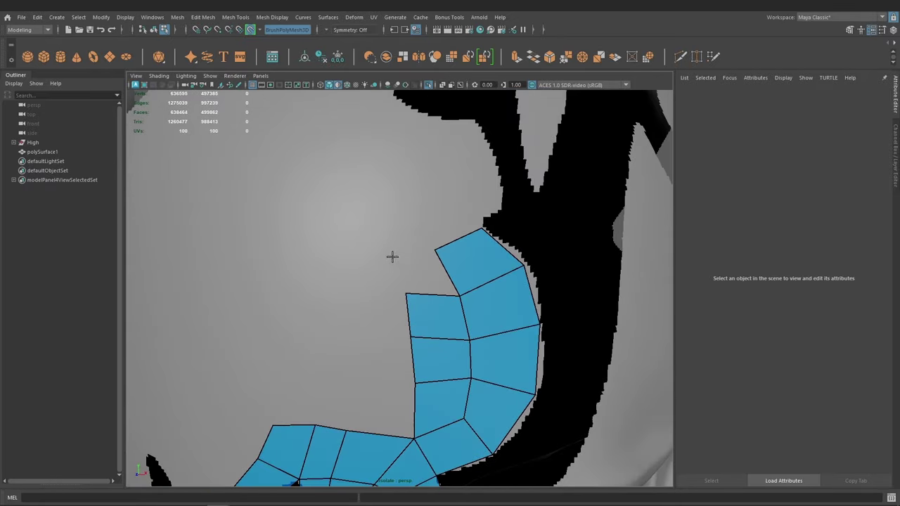
mouse_move(429, 277)
left_mouse_down("alt")
mouse_move(412, 311)
mouse_move(401, 277)
left_mouse_up("alt")
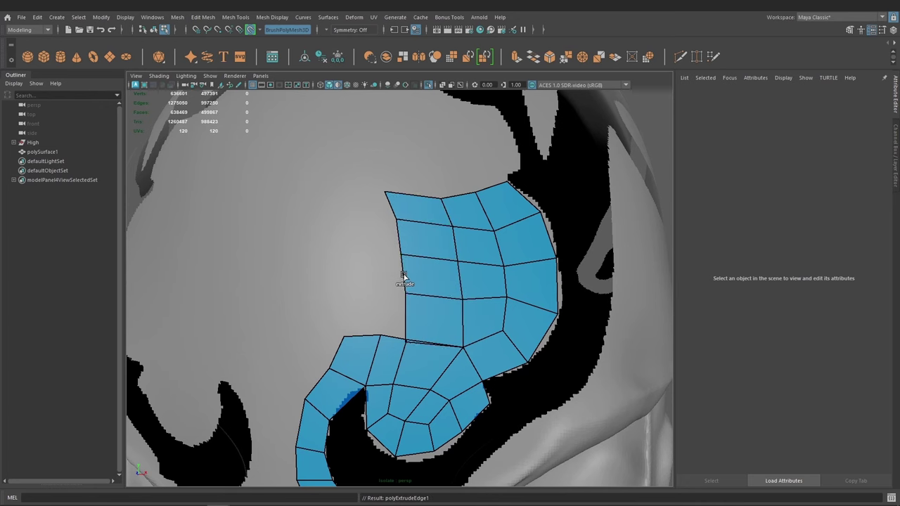
key("ctrl+z")
mouse_move(408, 315)
left_mouse_down("alt")
mouse_move(435, 316)
mouse_move(380, 330)
left_mouse_up("alt")
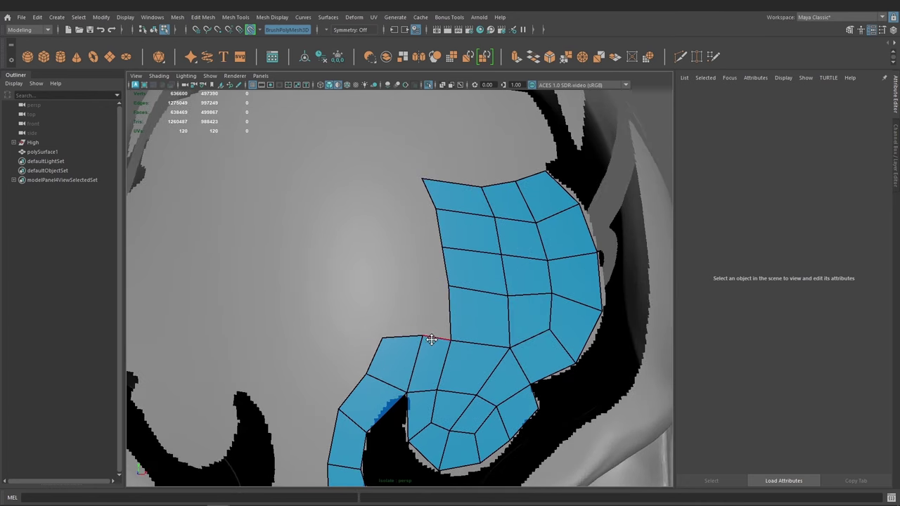
mouse_move(438, 320)
left_mouse_down()
mouse_move(406, 316)
mouse_move(434, 263)
mouse_move(458, 311)
left_mouse_up()
Relax the patch's upper-left vertices, undoing an outward pull of the top-left vertex.
mouse_move(437, 271)
left_mouse_down("alt")
mouse_move(367, 247)
mouse_move(376, 246)
left_mouse_up("alt")
mouse_move(412, 301)
left_mouse_down("alt")
mouse_move(394, 300)
mouse_move(398, 293)
mouse_move(420, 311)
mouse_move(394, 274)
left_mouse_up("alt")
left_click_drag(360, 211, 352, 205)
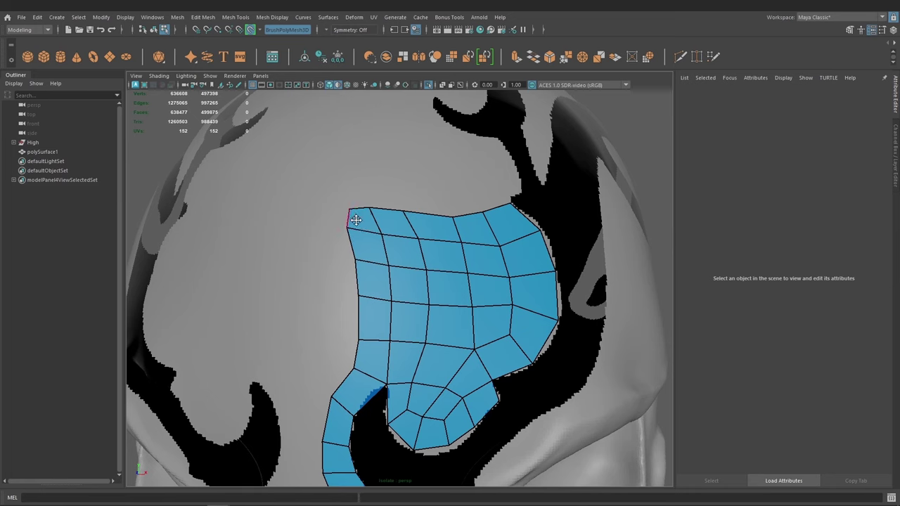
key("ctrl+z")
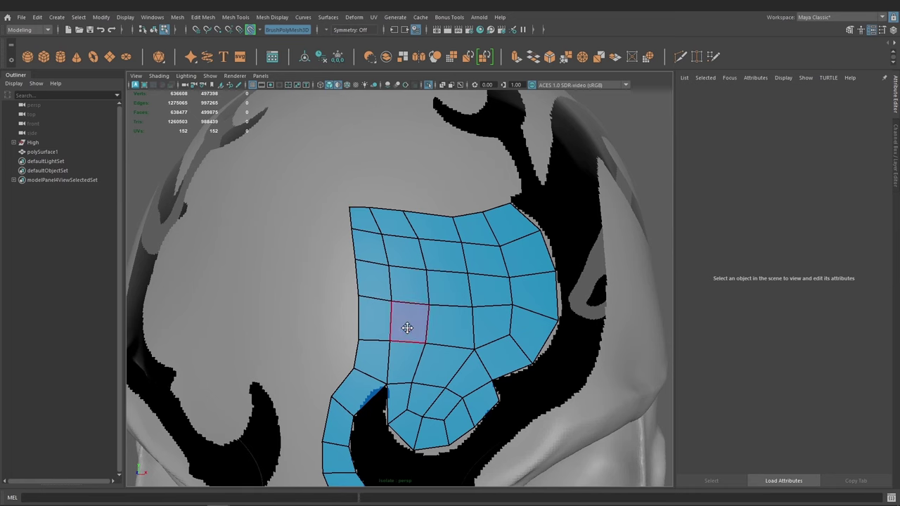
mouse_move(406, 326)
left_mouse_down("alt")
mouse_move(401, 305)
mouse_move(418, 337)
mouse_move(392, 296)
mouse_move(428, 304)
left_mouse_up("alt")
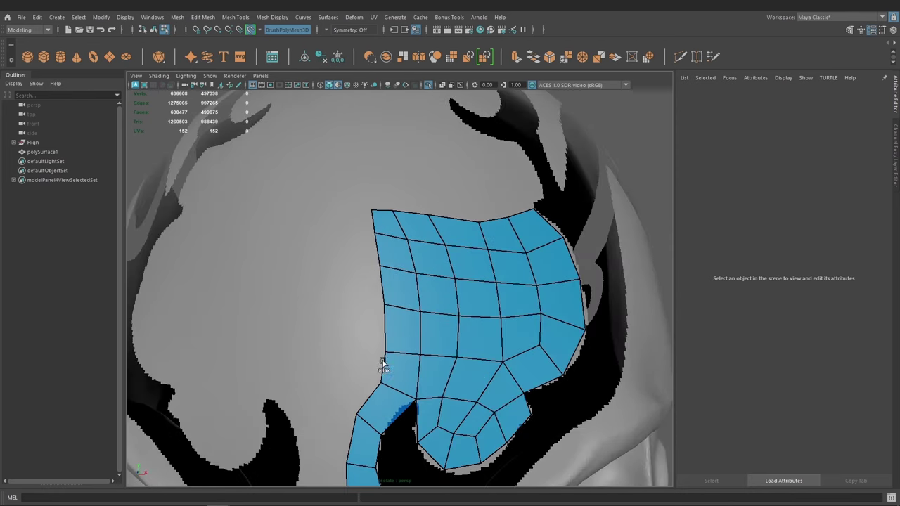
left_click_drag(438, 295, 462, 234, "alt")
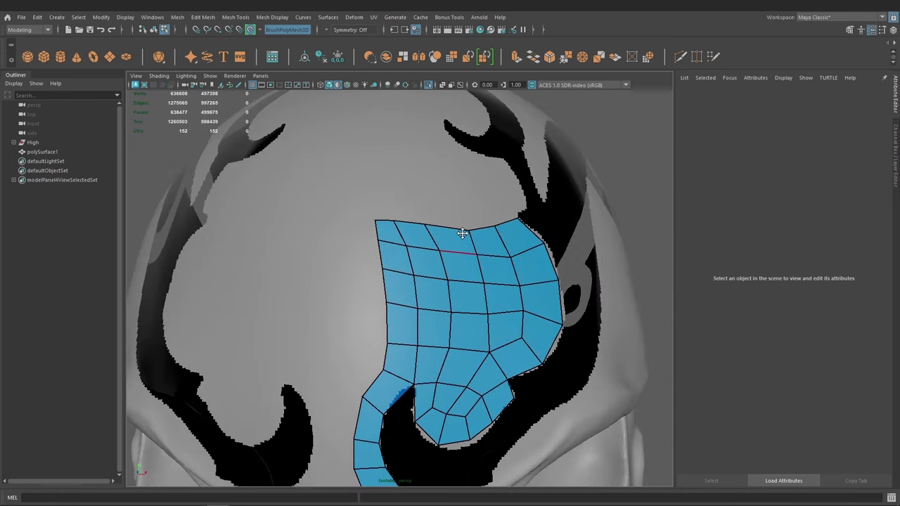
left_click(884, 31)
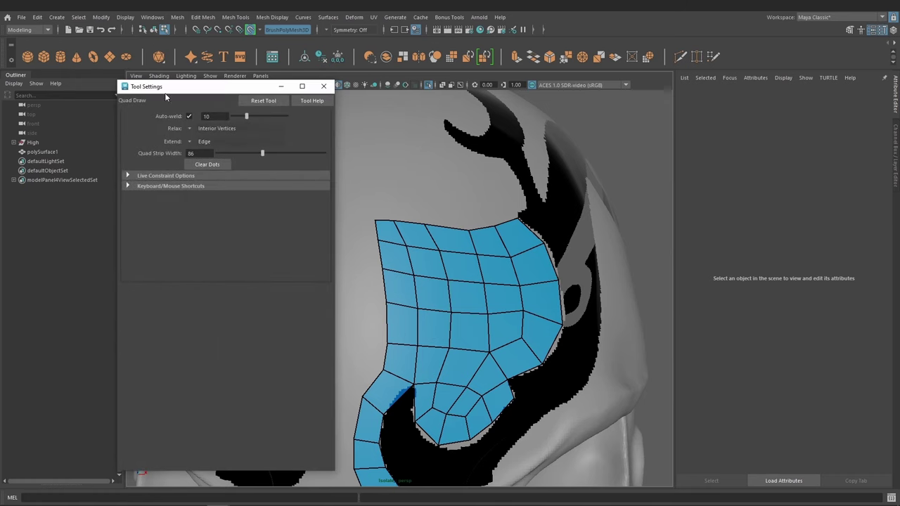
Set Quad Draw's Relax mode to All Vertices and even out the patch's top rows.
left_click(128, 176)
left_click(128, 238)
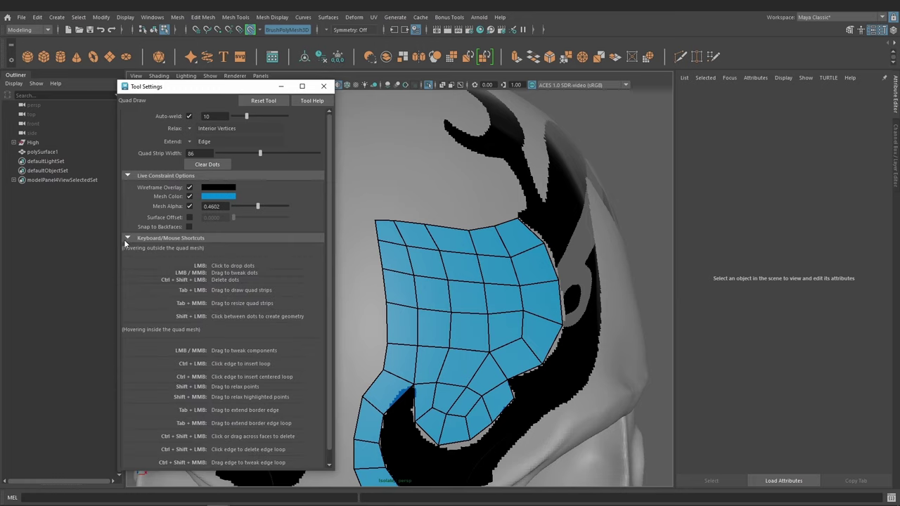
left_click(127, 238)
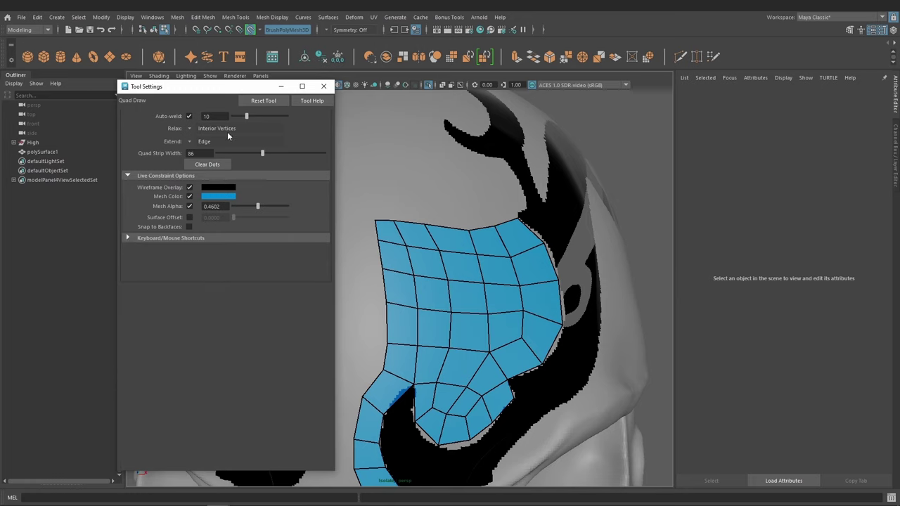
left_click(189, 128)
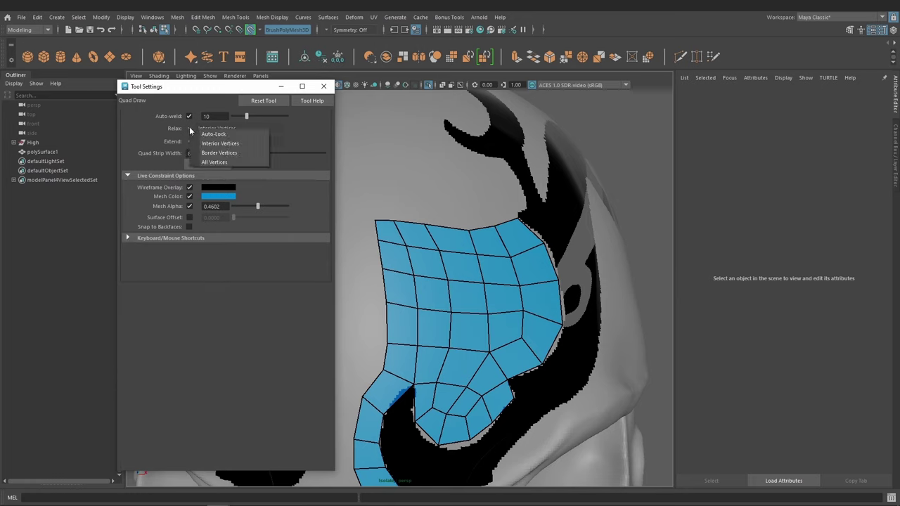
left_click(225, 164)
left_click_drag(386, 269, 456, 265, "alt")
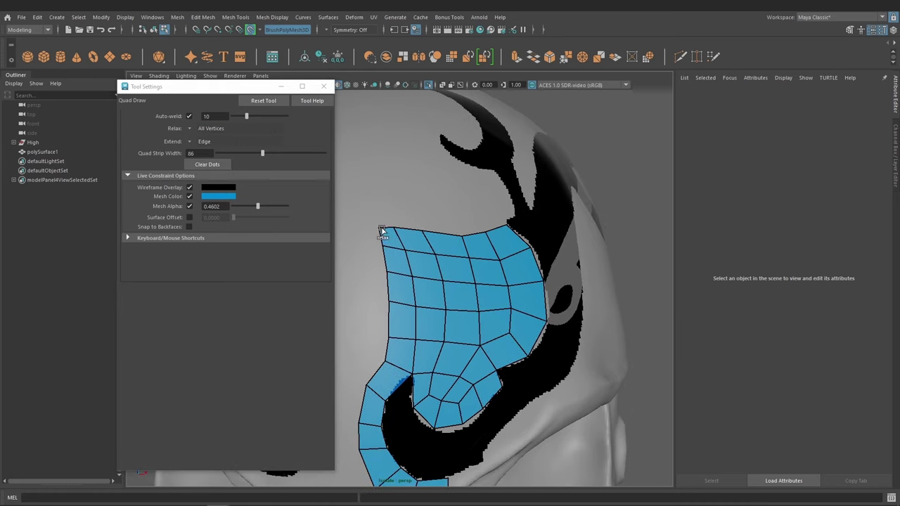
mouse_move(381, 232)
left_mouse_down("shift")
mouse_move(458, 230)
mouse_move(386, 224)
mouse_move(381, 236)
mouse_move(411, 277)
mouse_move(407, 243)
mouse_move(445, 237)
mouse_move(438, 233)
left_mouse_up("shift")
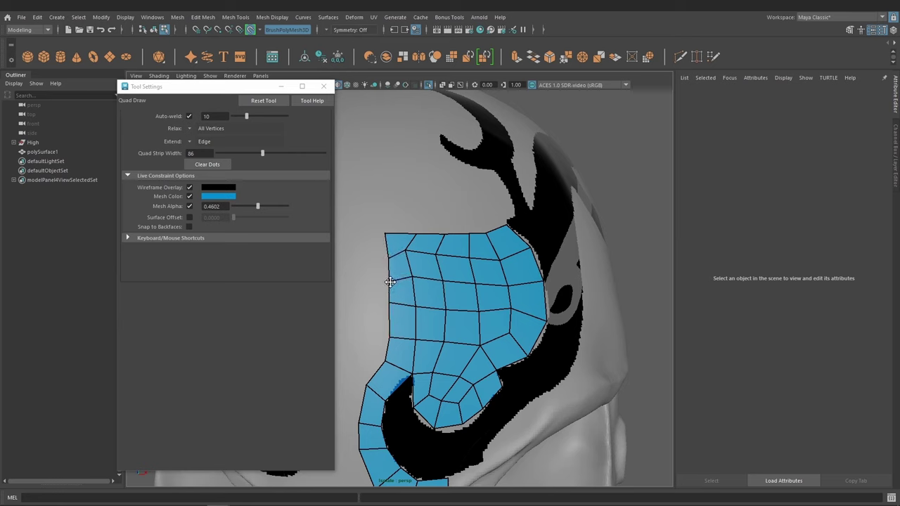
Switch Relax back to Interior Vertices, relax the grid evenly, and close the settings window.
left_click(192, 128)
left_click(220, 143)
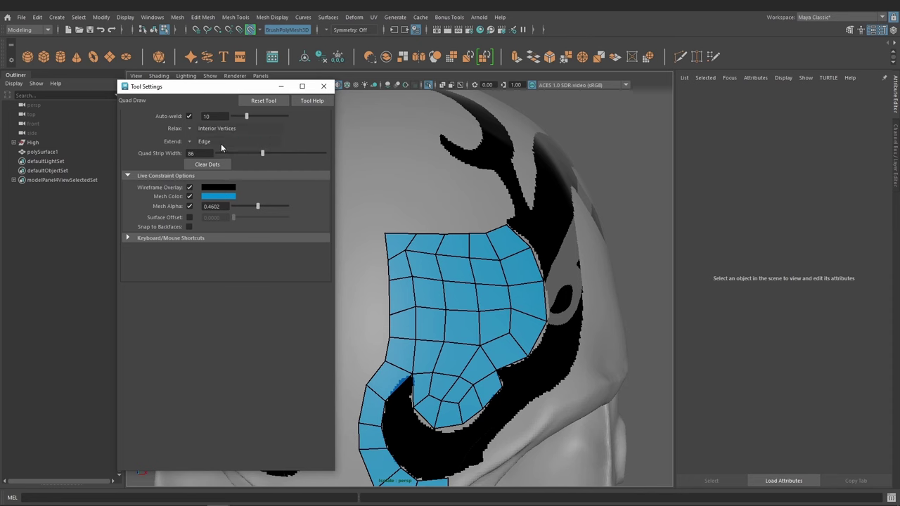
left_click_drag(445, 311, 448, 303, "alt")
left_click_drag(437, 253, 384, 263, "shift")
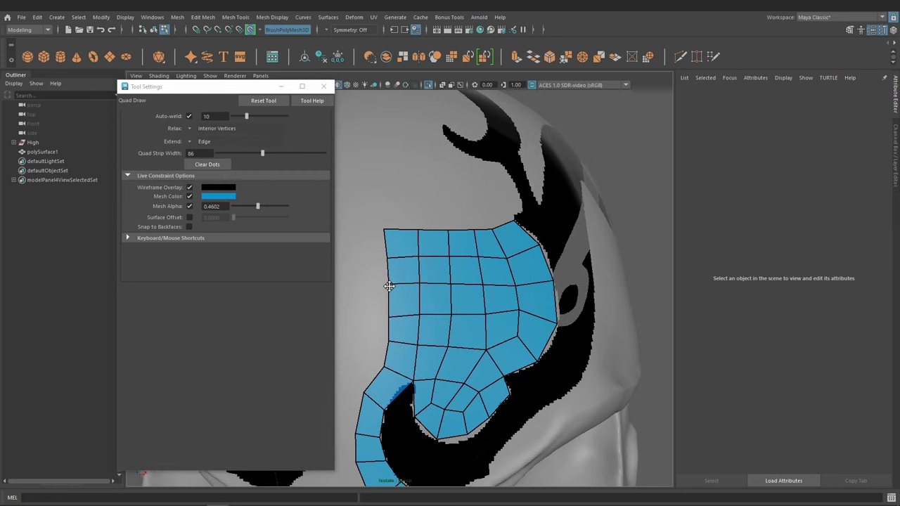
mouse_move(391, 311)
left_mouse_down("alt")
mouse_move(422, 286)
mouse_move(441, 329)
left_mouse_up("alt")
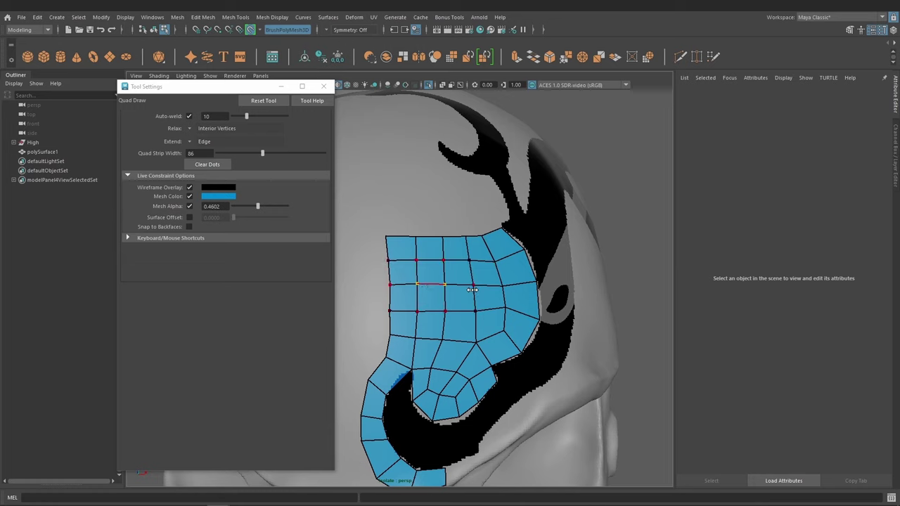
mouse_move(446, 289)
left_mouse_down("shift")
mouse_move(436, 311)
mouse_move(445, 302)
mouse_move(454, 307)
mouse_move(416, 283)
mouse_move(336, 120)
left_mouse_up("shift")
left_click(324, 86)
Add a new quad at the patch's top edge and another to its right.
mouse_move(483, 297)
left_mouse_down("alt")
mouse_move(464, 323)
mouse_move(454, 304)
left_mouse_up("alt")
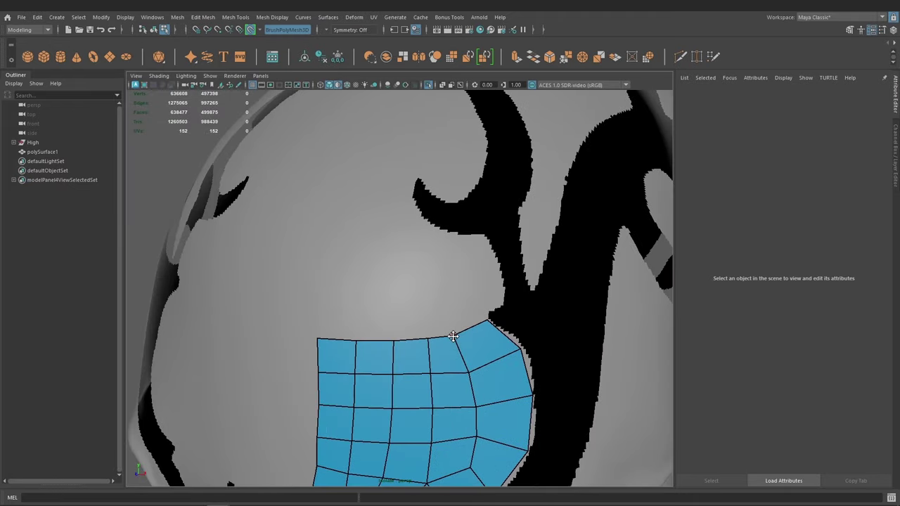
middle_click_drag(447, 277, 450, 295, "alt")
left_click(451, 296)
left_click(481, 296)
left_click(467, 320, "shift")
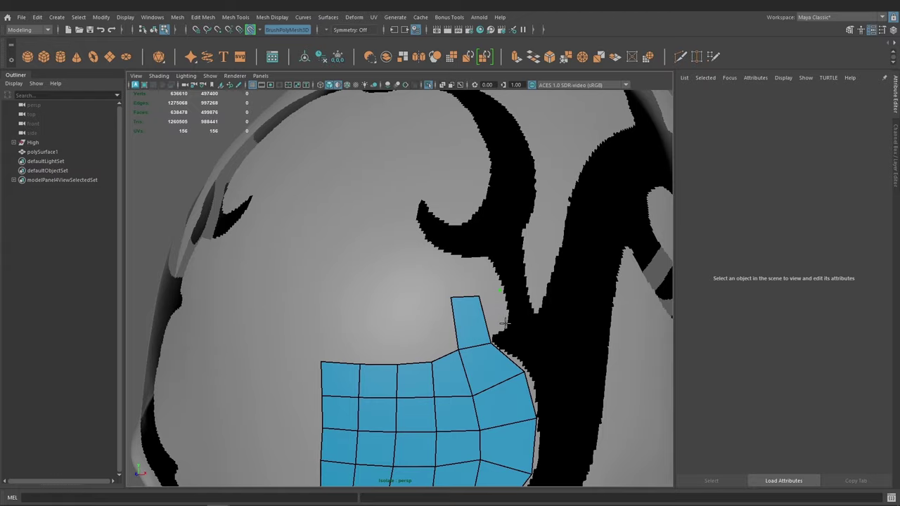
middle_click_drag(503, 322, 508, 355, "alt")
left_click(504, 325)
left_click(511, 360)
left_click(501, 345, "shift")
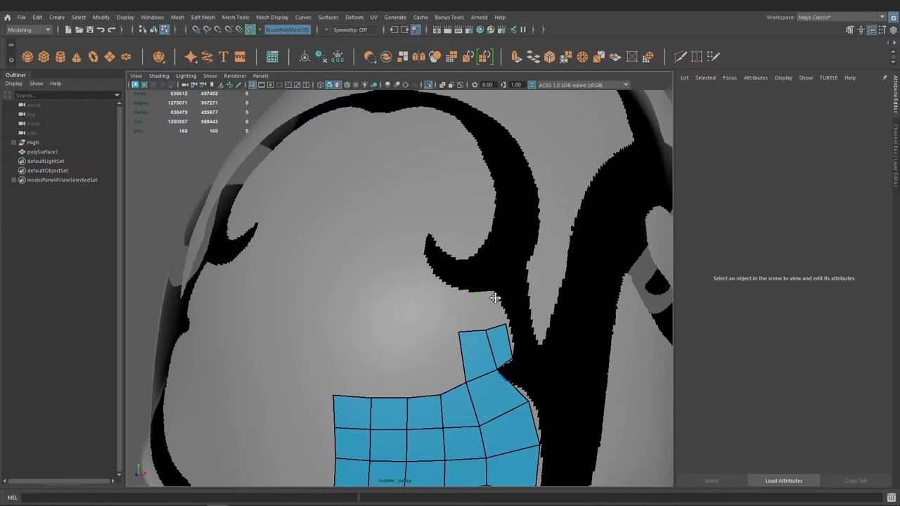
Fill several new quads along the patch's left side on the right forehead.
mouse_move(494, 295)
left_mouse_down("alt")
mouse_move(476, 303)
mouse_move(498, 341)
mouse_move(479, 350)
mouse_move(453, 328)
left_mouse_up("alt")
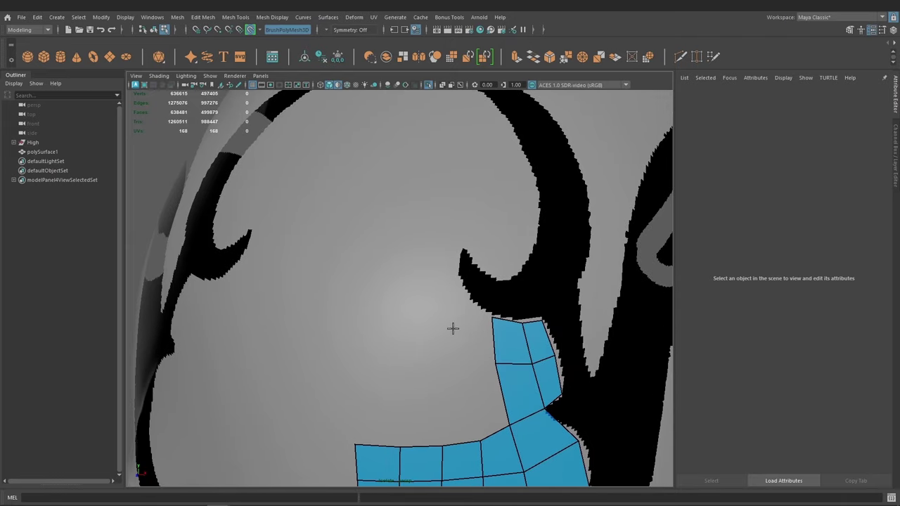
left_click(466, 301)
left_click(472, 331, "shift")
mouse_move(473, 335)
left_mouse_down("alt")
mouse_move(476, 327)
mouse_move(446, 372)
mouse_move(487, 251)
left_mouse_up("alt")
left_click(471, 348, "shift")
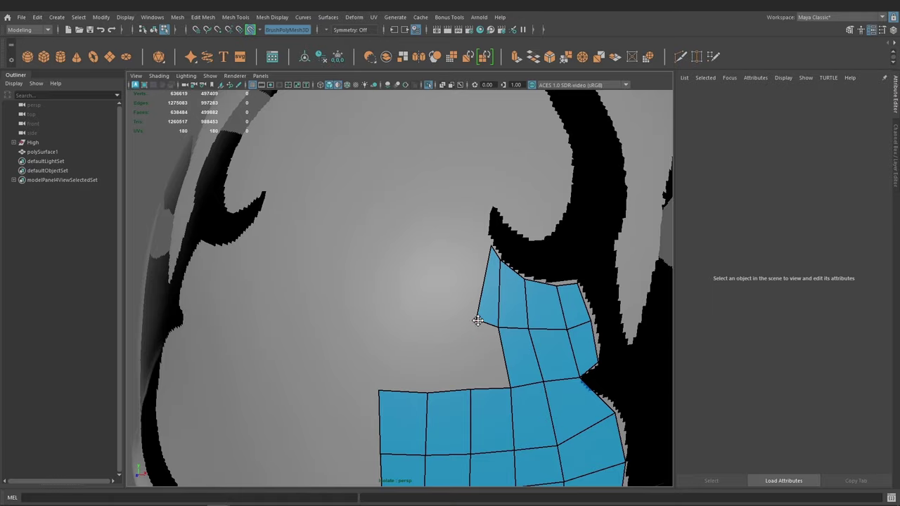
mouse_move(508, 263)
left_mouse_down("alt")
mouse_move(470, 325)
mouse_move(478, 316)
mouse_move(454, 325)
left_mouse_up("alt")
left_click(478, 315, "shift")
left_click(462, 323, "shift")
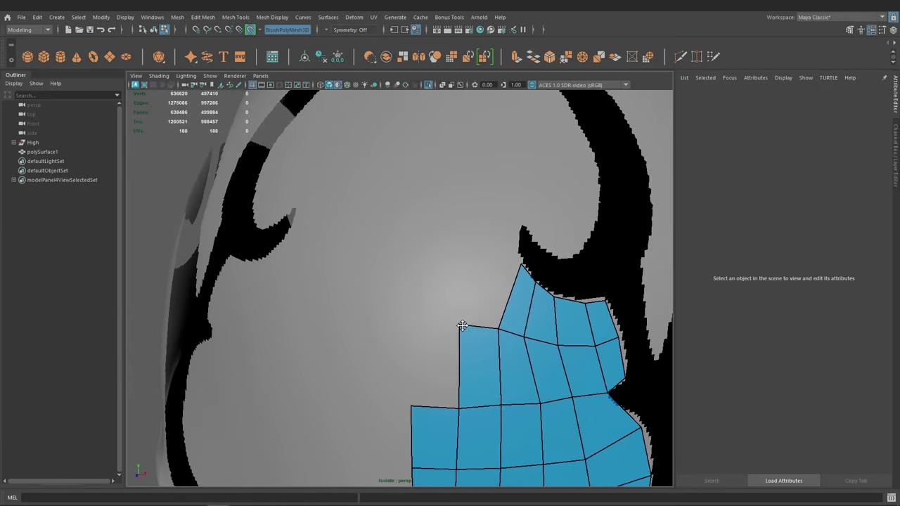
scroll(469, 311, "down", 3)
scroll(412, 328, "down", 5)
scroll(440, 302, "down", 3)
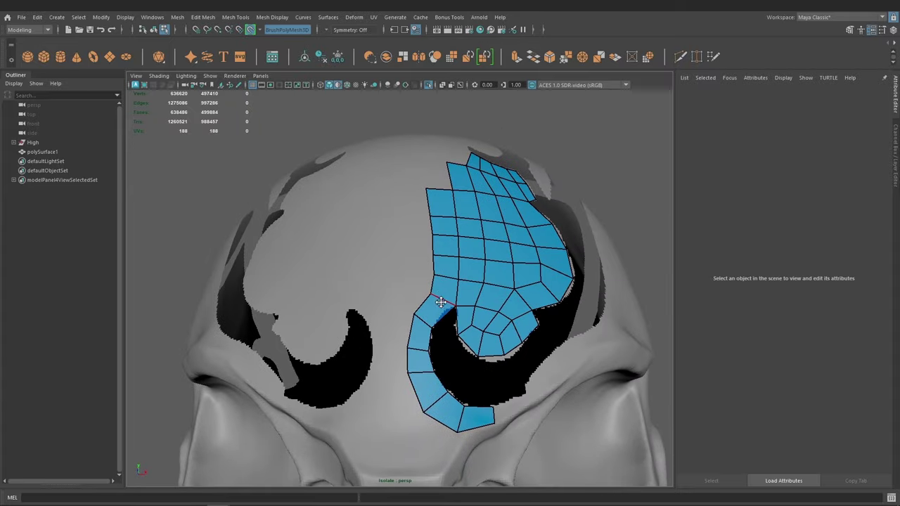
Add a quad at the patch's left edge and fill the gap at its top.
mouse_move(440, 302)
left_mouse_down("alt")
mouse_move(457, 321)
mouse_move(460, 311)
mouse_move(430, 287)
mouse_move(438, 312)
left_mouse_up("alt")
left_click(429, 288)
left_click(429, 290, "shift")
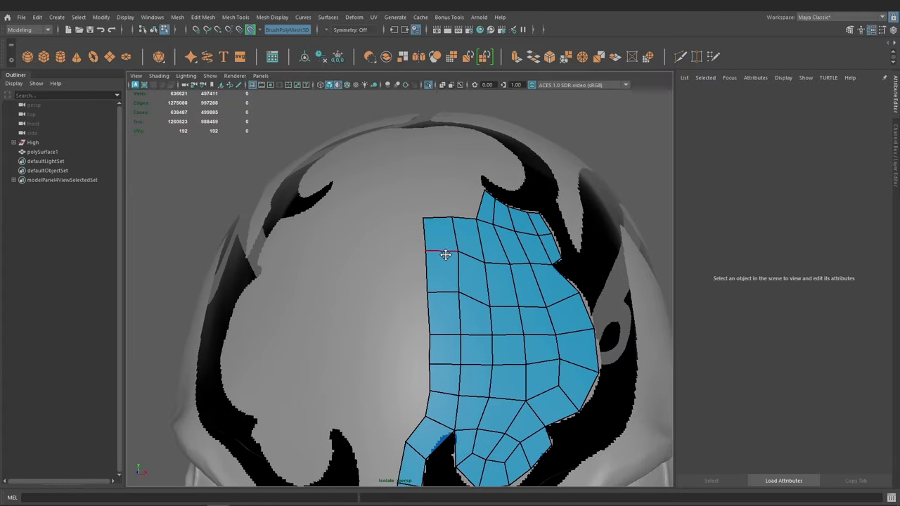
mouse_move(445, 380)
left_mouse_down("alt")
mouse_move(474, 316)
mouse_move(458, 345)
mouse_move(474, 290)
mouse_move(471, 311)
mouse_move(465, 307)
mouse_move(491, 346)
mouse_move(460, 358)
left_mouse_up("alt")
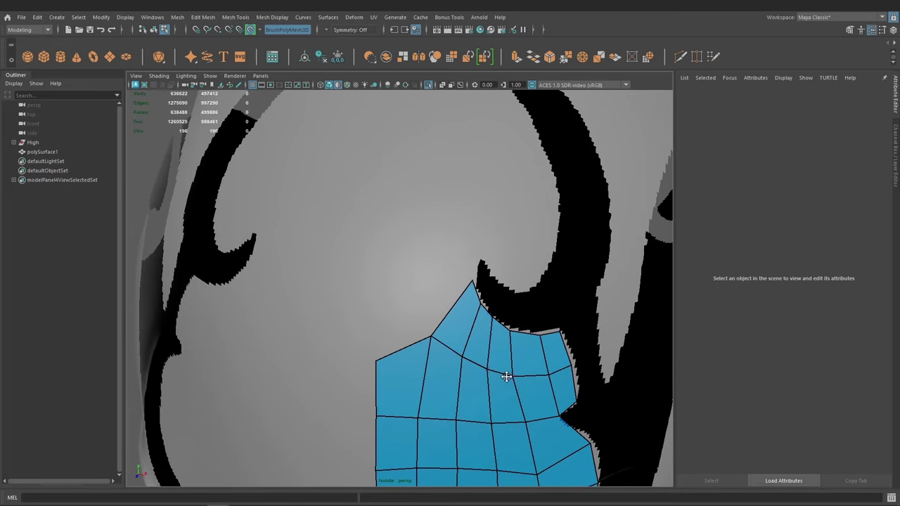
left_click_drag(506, 377, 462, 362, "alt")
mouse_move(412, 335)
left_mouse_down("alt")
mouse_move(439, 317)
mouse_move(497, 309)
left_mouse_up("alt")
left_click(498, 268)
left_click(482, 311, "shift")
Relax the patch to straighten its vertical edge loop.
mouse_move(507, 276)
left_mouse_down("alt")
mouse_move(490, 293)
mouse_move(480, 274)
left_mouse_up("alt")
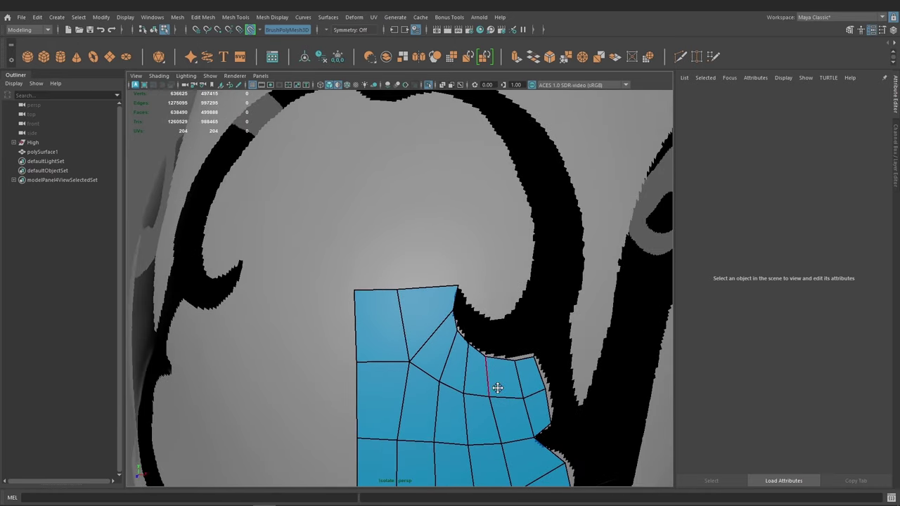
left_click_drag(499, 375, 473, 359, "shift")
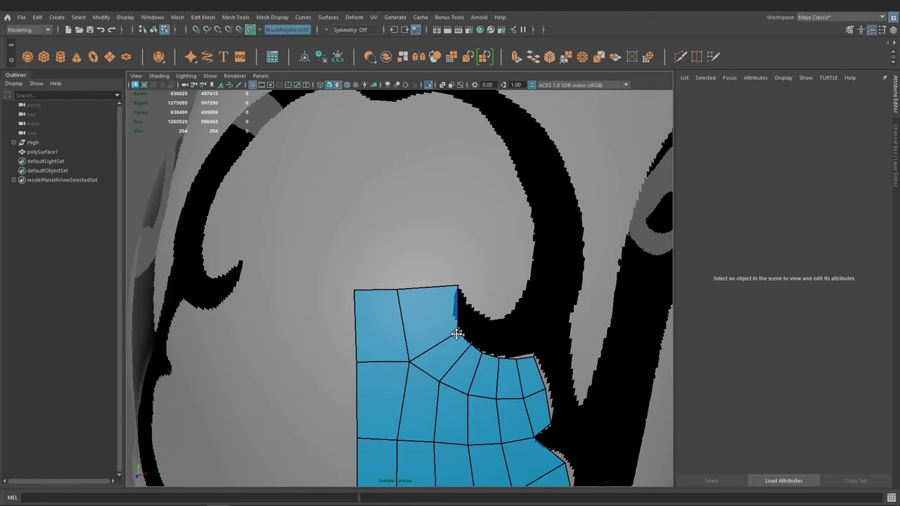
scroll(415, 344, "down", 1)
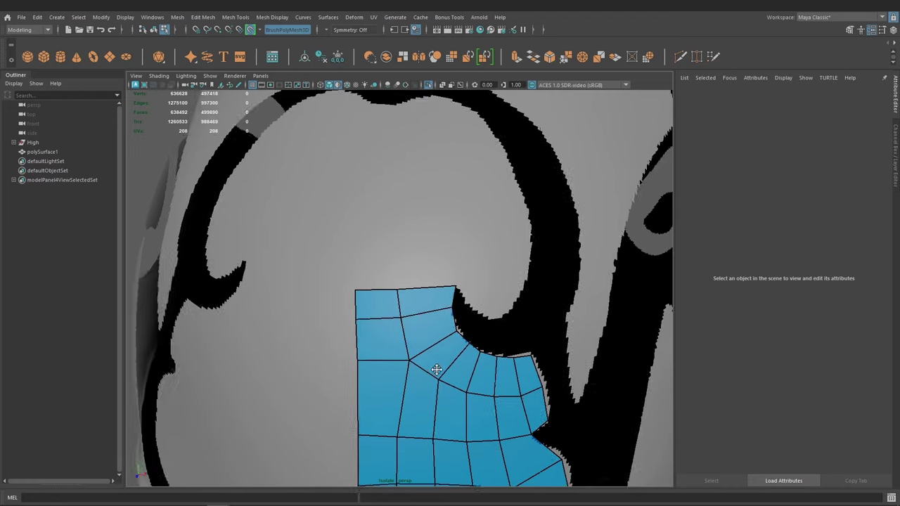
scroll(422, 371, "down", 2)
scroll(410, 323, "down", 1)
scroll(393, 326, "down", 1)
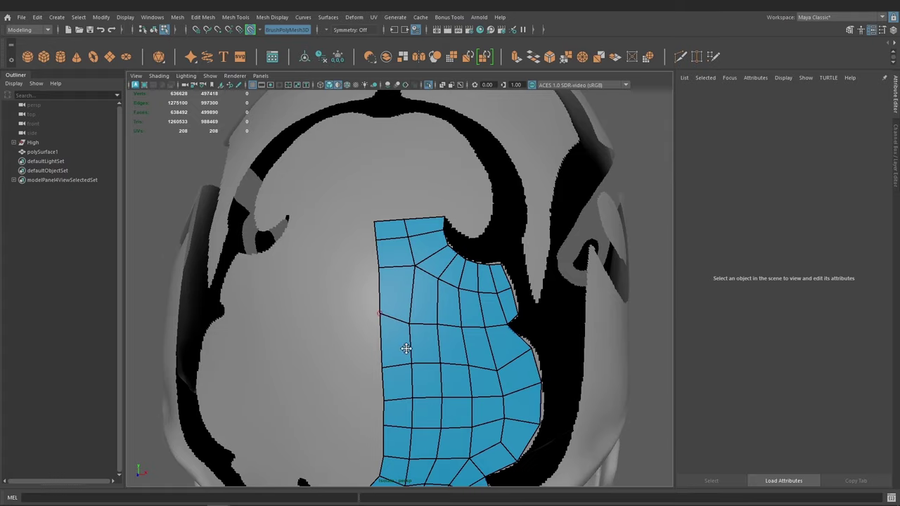
Smooth the patch's grid spacing and add quads on its right side, plus a tall quad above.
left_click_drag(407, 345, 415, 333, "alt")
mouse_move(414, 385)
left_mouse_down("shift")
mouse_move(442, 365)
mouse_move(490, 373)
mouse_move(445, 374)
mouse_move(495, 342)
mouse_move(463, 365)
mouse_move(465, 330)
mouse_move(516, 361)
mouse_move(444, 317)
mouse_move(460, 334)
left_mouse_up("shift")
left_click(441, 307, "shift")
left_click(500, 356, "shift")
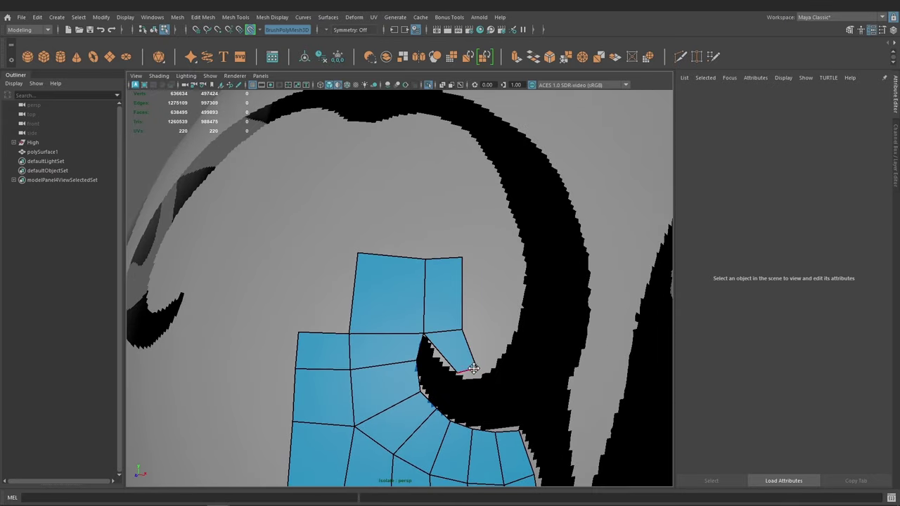
mouse_move(475, 347)
left_mouse_down("alt")
mouse_move(458, 363)
mouse_move(447, 312)
mouse_move(478, 312)
mouse_move(475, 358)
left_mouse_up("alt")
left_click(474, 328, "shift")
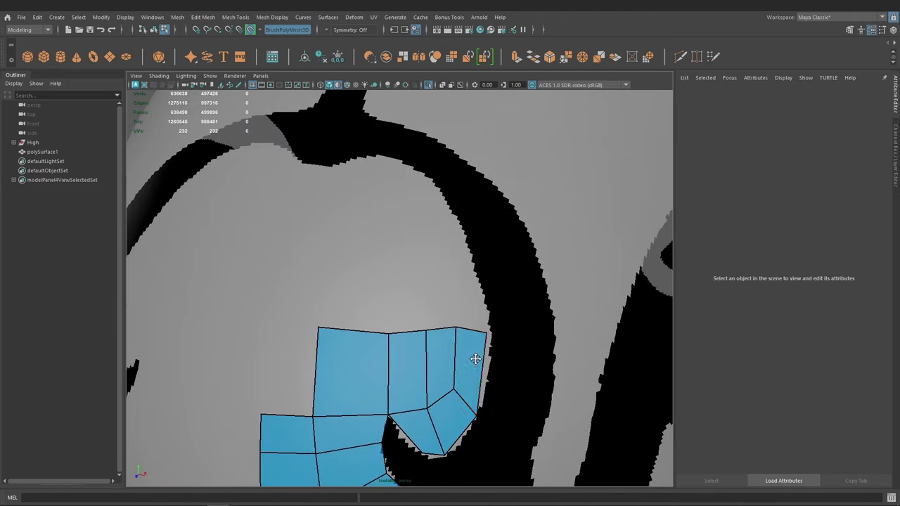
left_click(440, 269, "shift")
left_click_drag(438, 327, 433, 320, "alt")
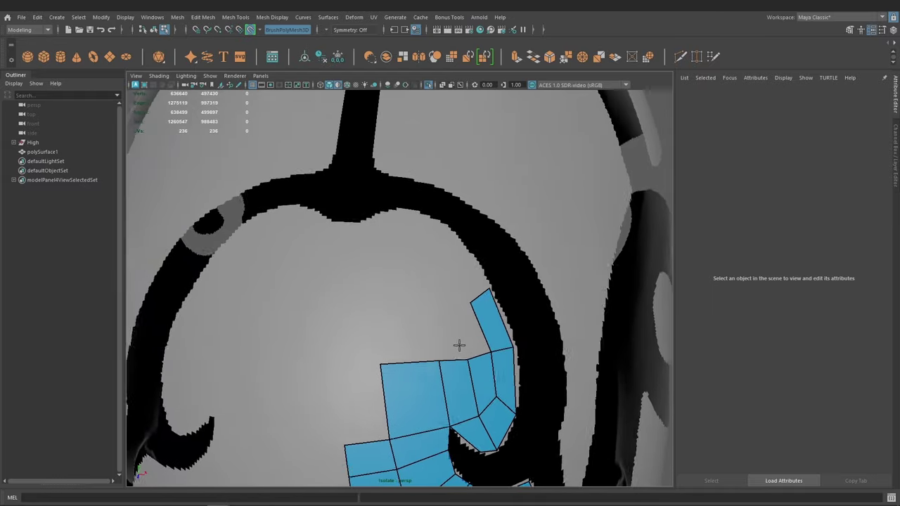
Fill the gap above the patch and extend a quad strip along the black arc.
mouse_move(463, 353)
left_mouse_down("alt")
mouse_move(427, 347)
mouse_move(430, 308)
mouse_move(471, 322)
left_mouse_up("alt")
left_click(436, 307, "shift")
left_click(464, 309, "shift")
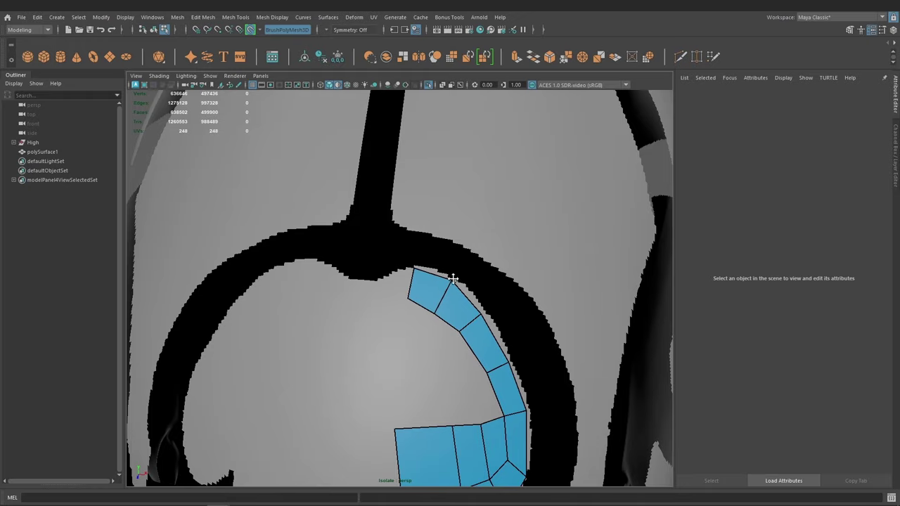
left_click_drag(453, 279, 436, 379, "alt")
left_click(441, 361, "shift")
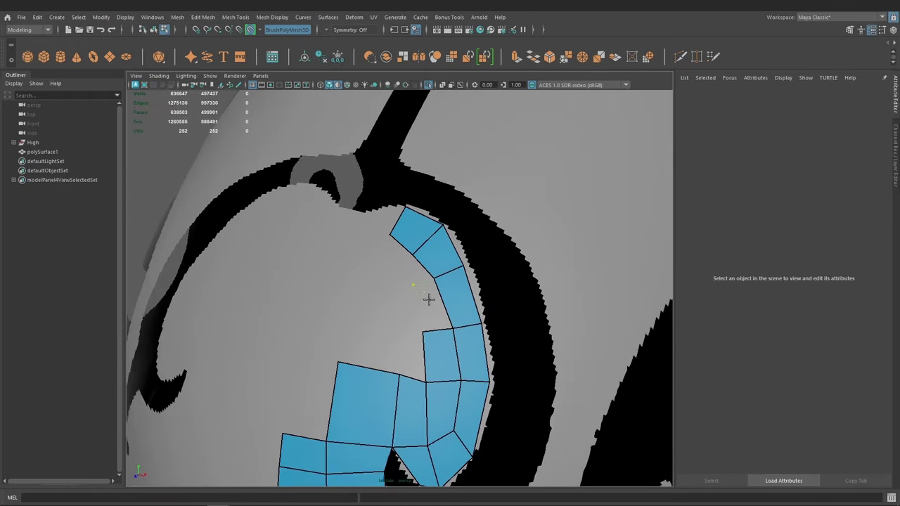
left_click(422, 303, "shift")
mouse_move(426, 302)
left_mouse_down("alt")
mouse_move(432, 317)
mouse_move(430, 259)
left_mouse_up("alt")
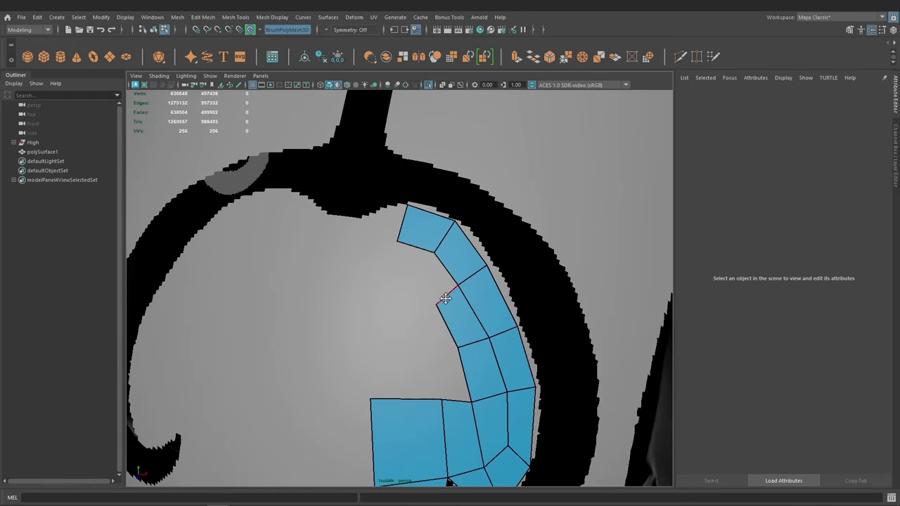
left_click(396, 256, "shift")
Fill the remaining quads of the curved strip wrapping the lower crescent toward the brow.
left_click_drag(432, 297, 469, 367, "alt")
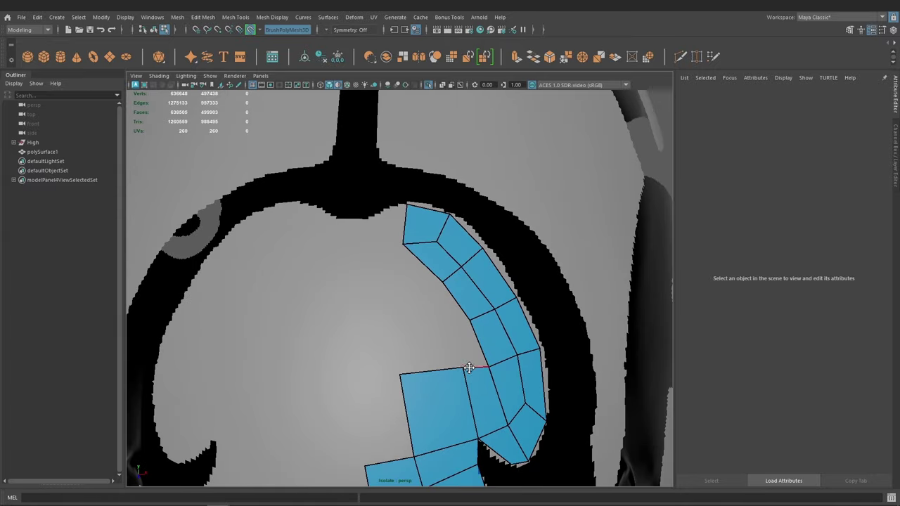
mouse_move(417, 291)
left_mouse_down("alt")
mouse_move(396, 337)
mouse_move(446, 315)
mouse_move(407, 342)
mouse_move(425, 343)
mouse_move(423, 328)
left_mouse_up("alt")
left_click(429, 340, "shift")
left_click(421, 327, "shift")
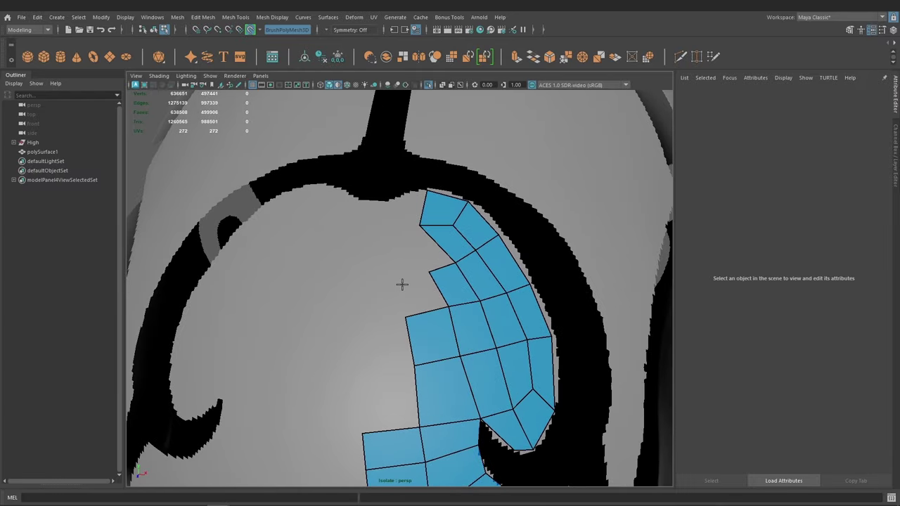
mouse_move(404, 283)
left_mouse_down("alt")
mouse_move(446, 363)
mouse_move(412, 286)
left_mouse_up("alt")
left_click(423, 302, "shift")
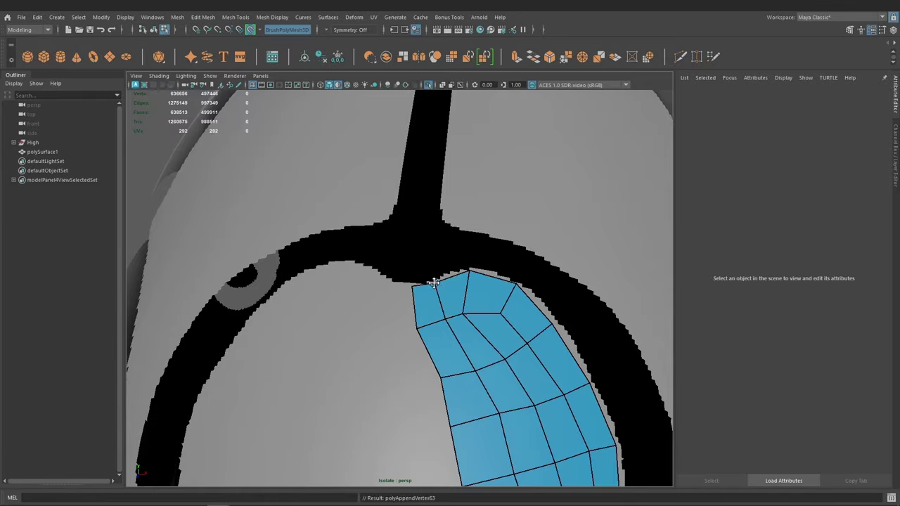
mouse_move(450, 353)
left_mouse_down("alt")
mouse_move(363, 312)
mouse_move(388, 339)
left_mouse_up("alt")
left_click(373, 329, "shift")
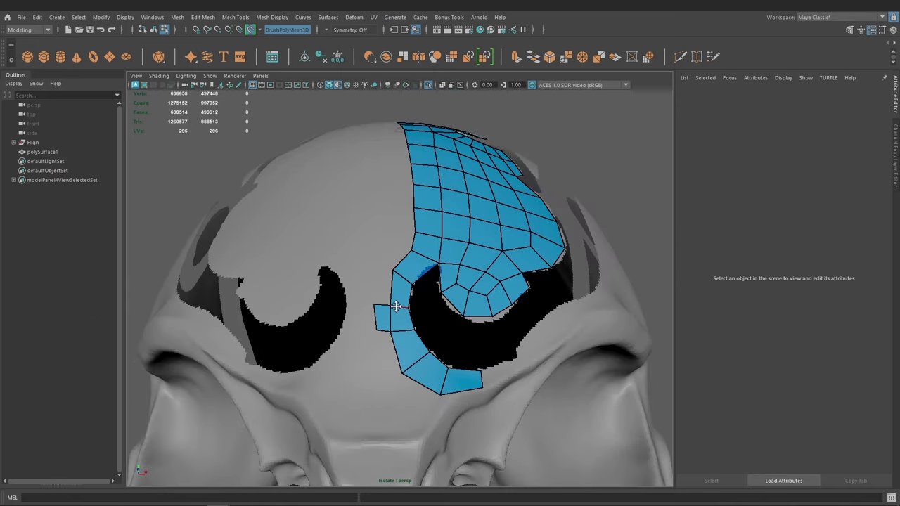
left_click_drag(396, 306, 387, 241, "alt")
right_click_drag(387, 241, 393, 309, "alt")
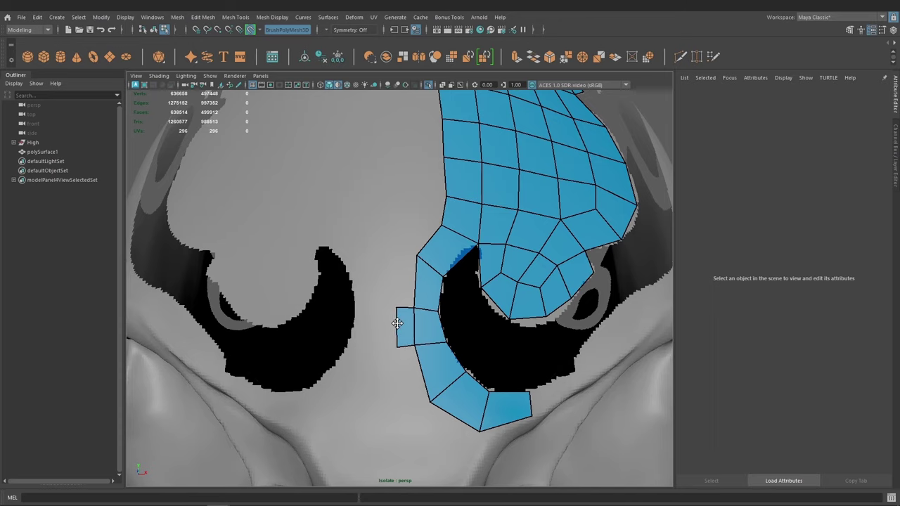
right_click_drag(395, 361, 311, 156, "alt")
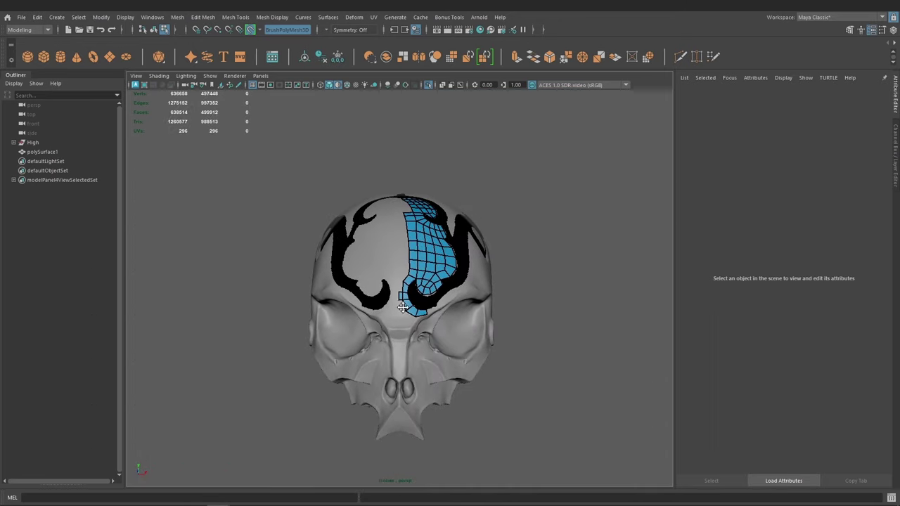
Undo the last placed quad point on the brow strip.
left_click_drag(311, 157, 427, 283, "alt")
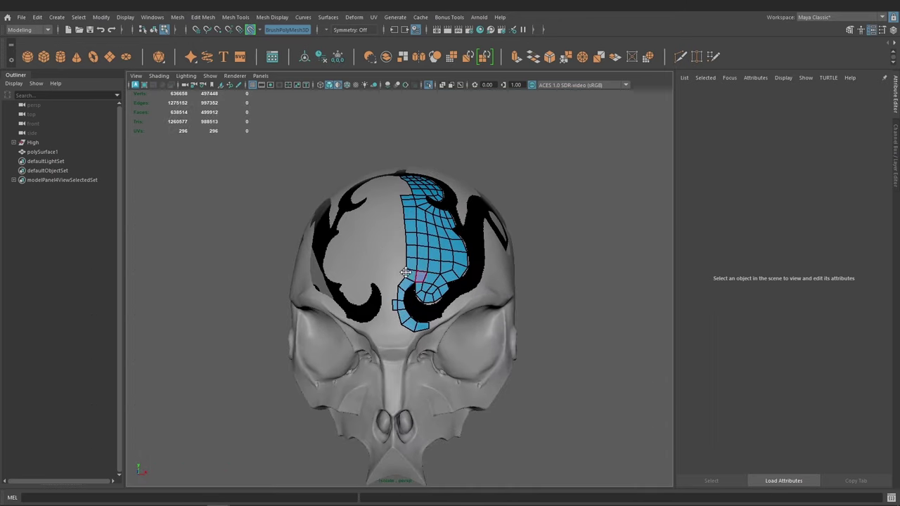
scroll(401, 307, "up", 2)
scroll(401, 307, "up", 3)
scroll(405, 303, "up", 3)
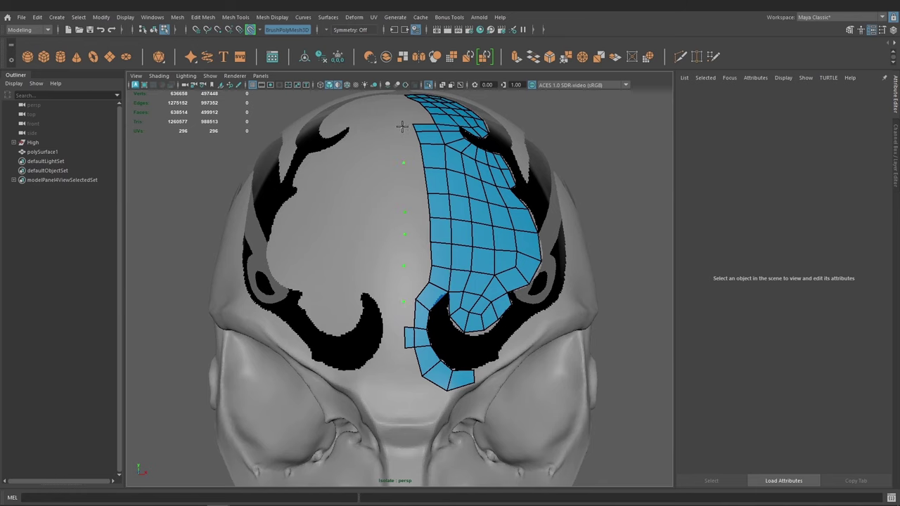
scroll(402, 127, "down", 3)
left_click_drag(381, 237, 406, 147, "alt")
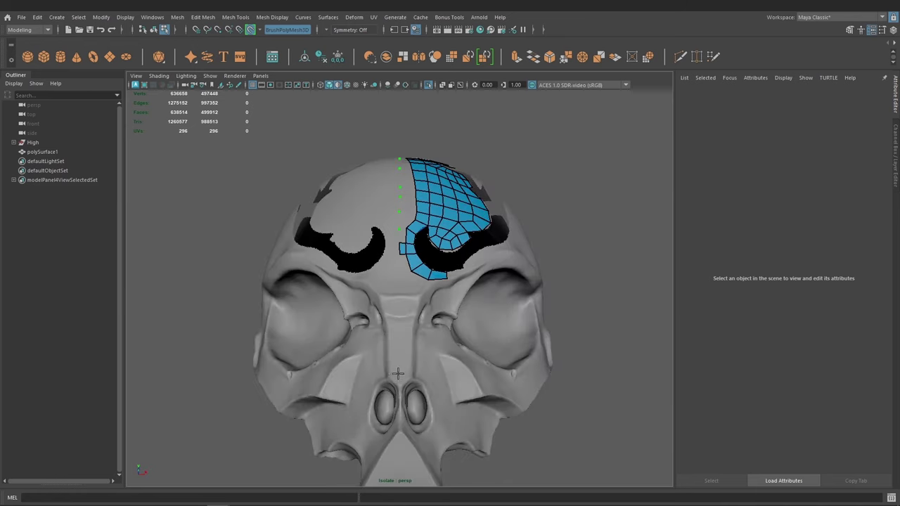
left_click_drag(392, 480, 457, 269, "alt")
scroll(457, 270, "up", 3)
scroll(457, 269, "up", 2)
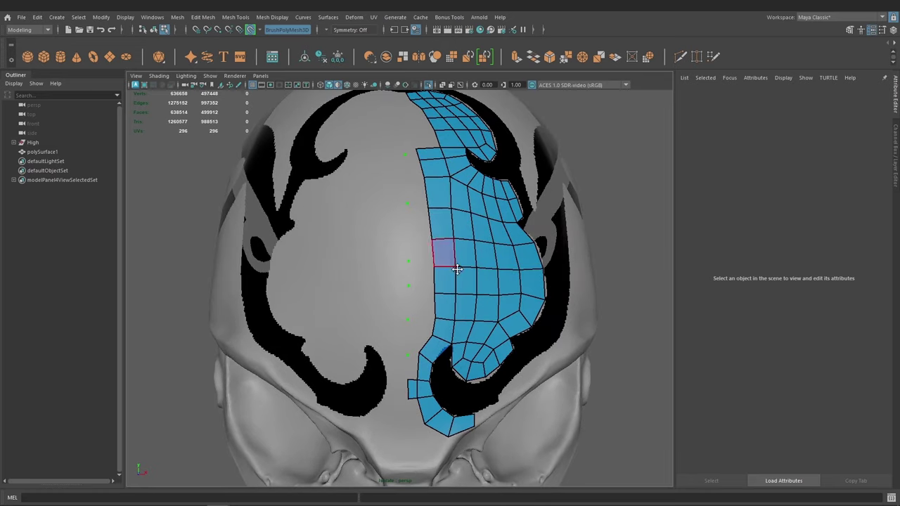
scroll(410, 337, "up", 2)
scroll(373, 285, "up", 2)
key("ctrl+z")
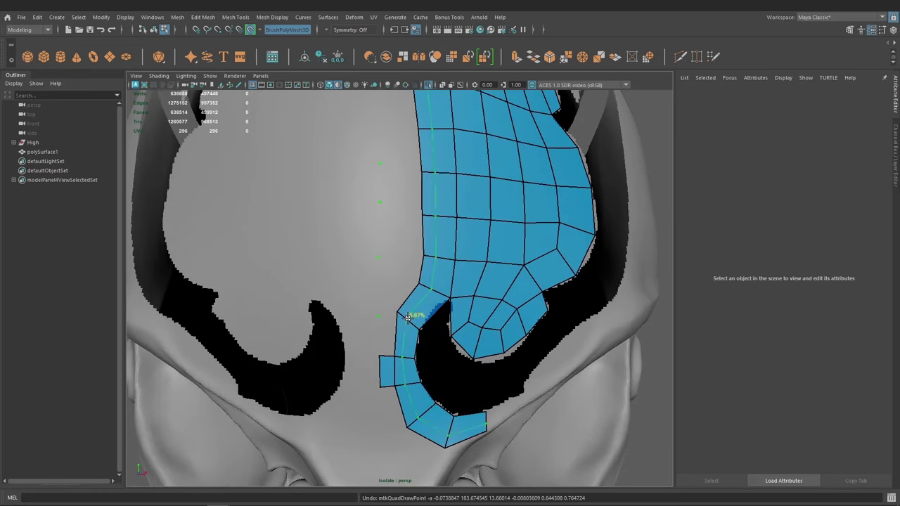
scroll(401, 366, "up", 1)
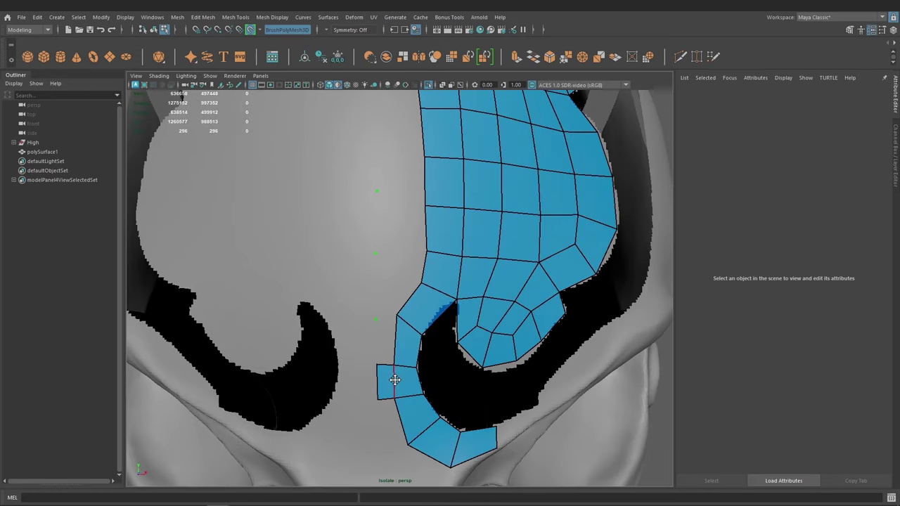
scroll(397, 373, "up", 1)
Straighten the brow strip's outer edge and add quads beside its left edge.
left_click_drag(406, 324, 385, 322, "shift")
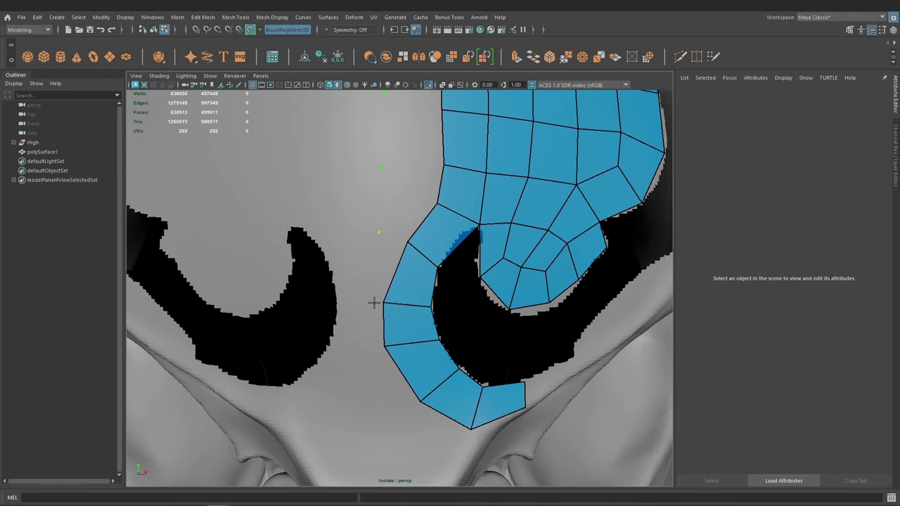
left_click(369, 323, "shift")
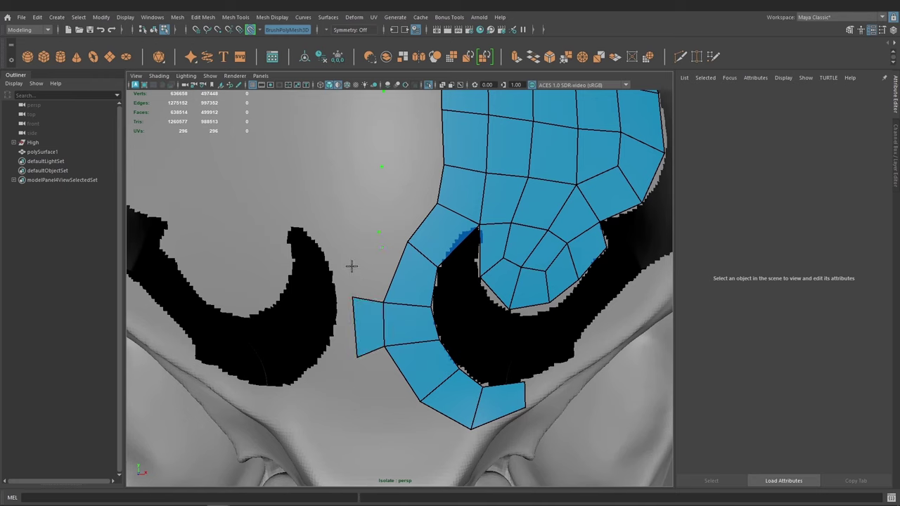
left_click(359, 281, "shift")
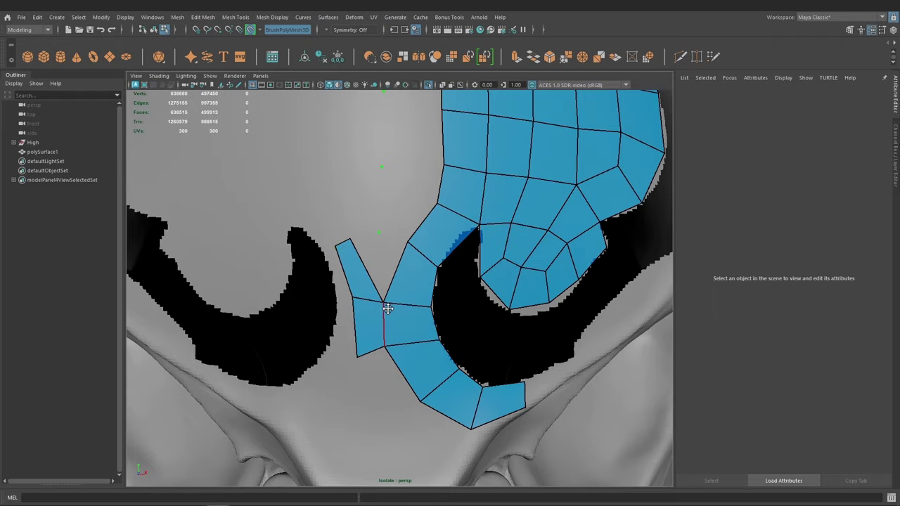
scroll(359, 281, "down", 2)
scroll(365, 307, "up", 3)
mouse_move(359, 281)
left_mouse_down("alt")
mouse_move(365, 307)
mouse_move(401, 316)
left_mouse_up("alt")
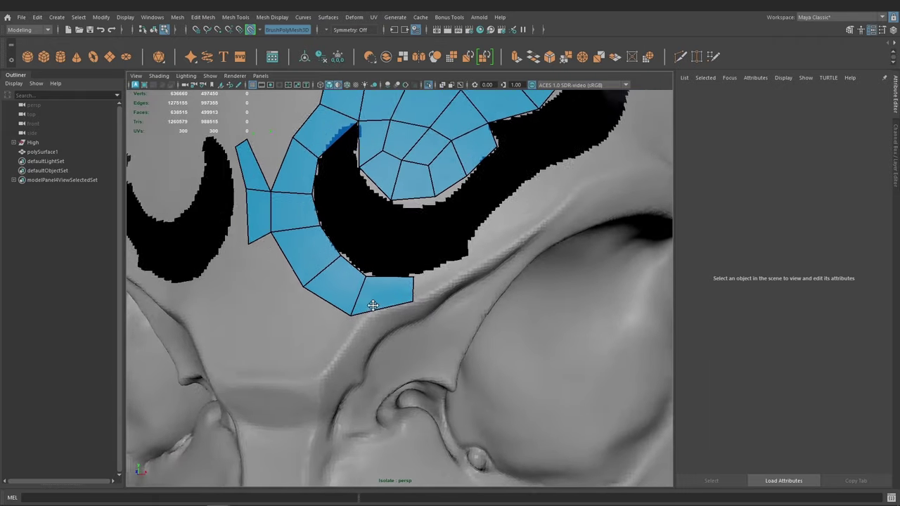
key("ctrl+z")
key("ctrl+z")
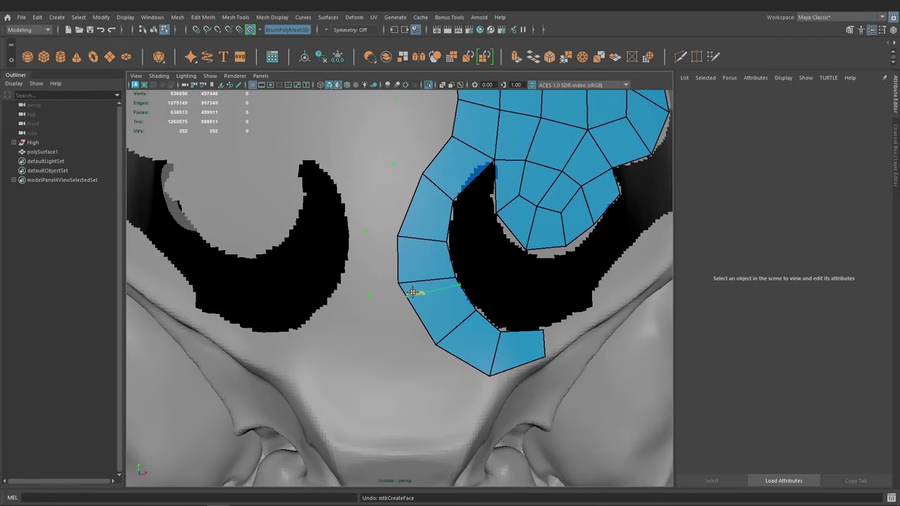
Slide the strip's left edge rightward and fill a quad left of it.
left_click_drag(401, 260, 414, 260)
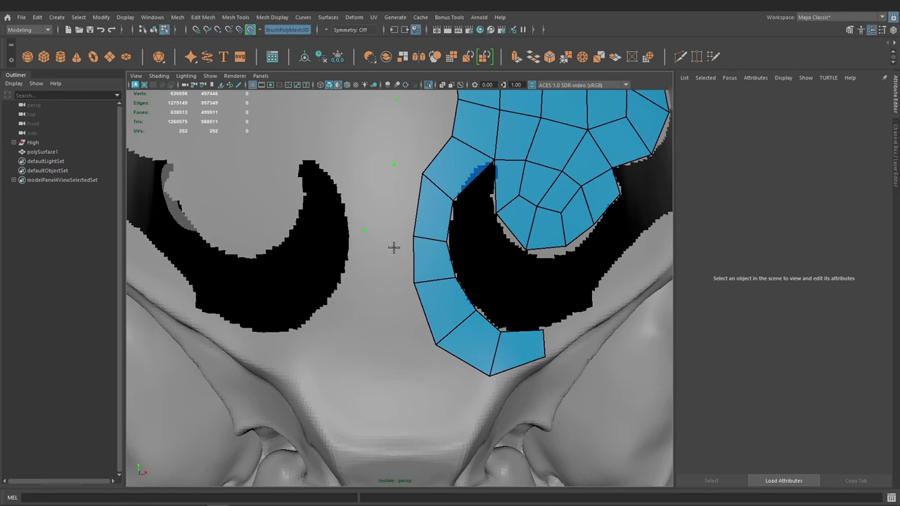
scroll(392, 278, "down", 5)
right_click(393, 241)
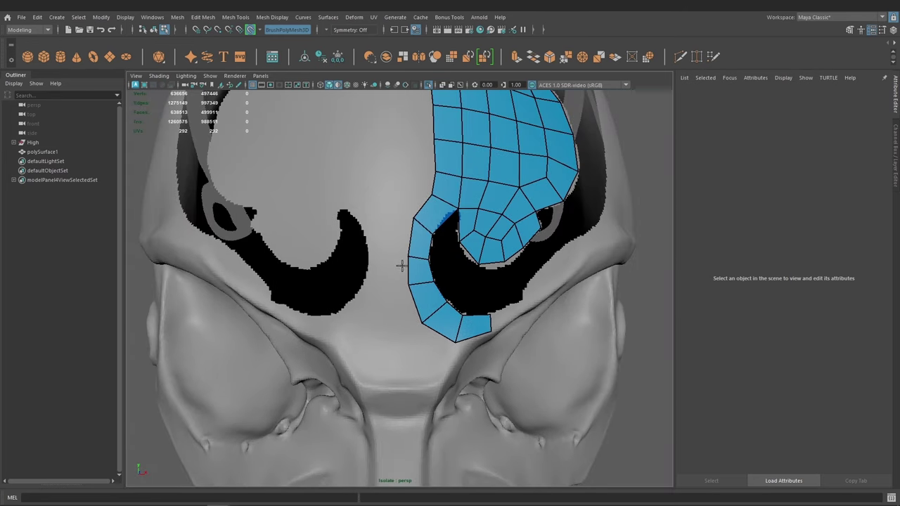
scroll(405, 263, "up", 3)
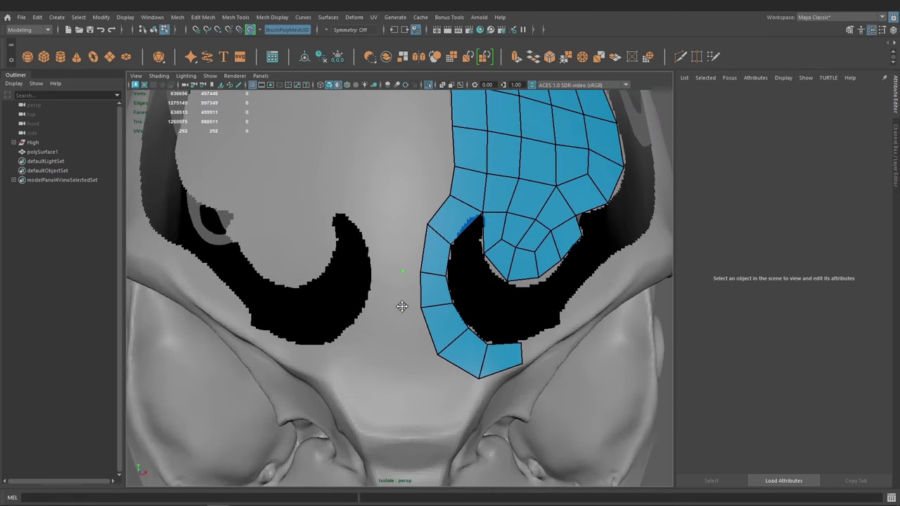
left_click(402, 307, "shift")
scroll(402, 300, "up", 2)
Fill quads in the upper-left column and extend a column of quads along the left border.
mouse_move(414, 310)
left_mouse_down("alt")
mouse_move(414, 341)
mouse_move(398, 315)
mouse_move(395, 269)
mouse_move(404, 291)
mouse_move(406, 255)
mouse_move(414, 288)
mouse_move(432, 294)
left_mouse_up("alt")
left_click(403, 371, "shift")
left_click(432, 294, "shift")
left_click_drag(409, 260, 414, 271)
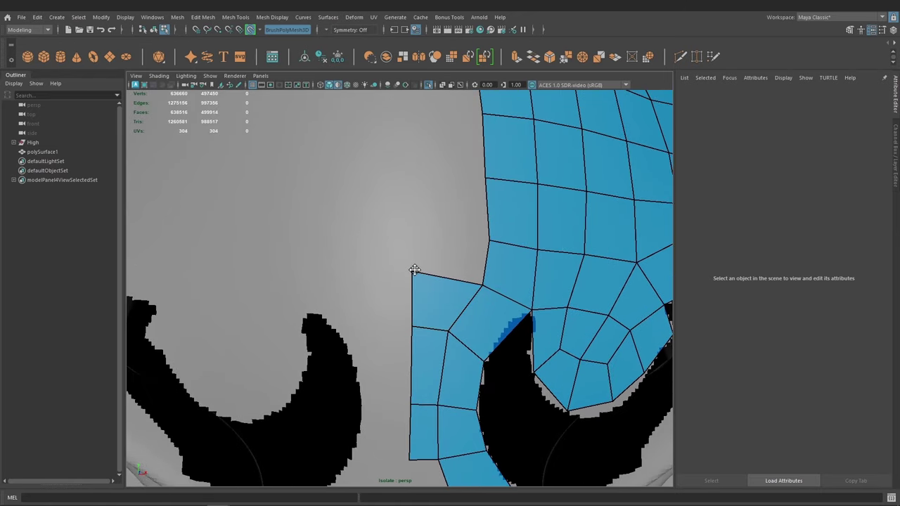
scroll(442, 257, "down", 5)
mouse_move(412, 195)
left_mouse_down("alt")
mouse_move(426, 281)
mouse_move(394, 297)
mouse_move(406, 317)
mouse_move(407, 301)
left_mouse_up("alt")
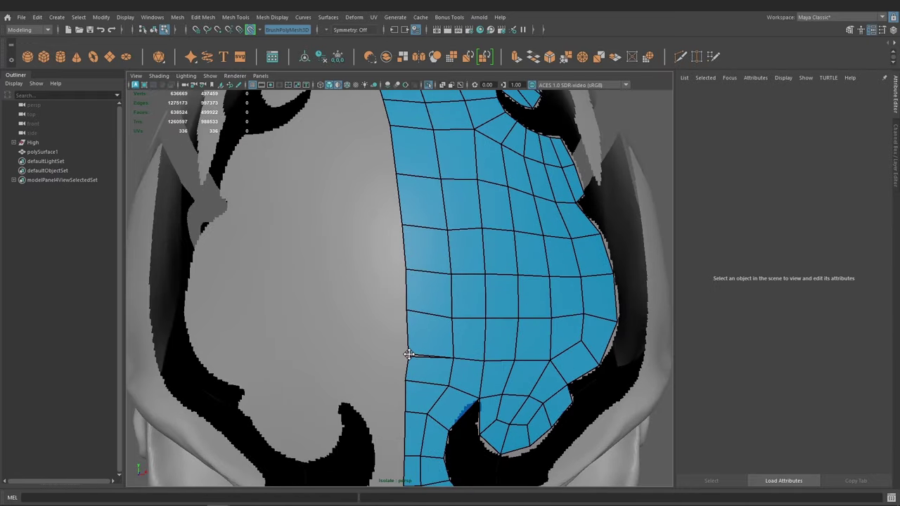
Select the retopology patch polySurface1 and isolate it with Ctrl+1.
mouse_move(409, 349)
left_mouse_down("alt")
mouse_move(405, 301)
mouse_move(409, 287)
mouse_move(422, 291)
left_mouse_up("alt")
right_click_drag(422, 292, 453, 278)
mouse_move(454, 278)
left_mouse_down("alt")
mouse_move(410, 255)
mouse_move(404, 274)
mouse_move(427, 305)
mouse_move(407, 312)
mouse_move(396, 260)
mouse_move(398, 311)
mouse_move(398, 271)
left_mouse_up("alt")
scroll(427, 305, "down", 3)
key("ctrl+1")
scroll(396, 298, "up", 1)
Select the patch's left border edge loop and scale it to 0 in X.
scroll(398, 206, "up", 1)
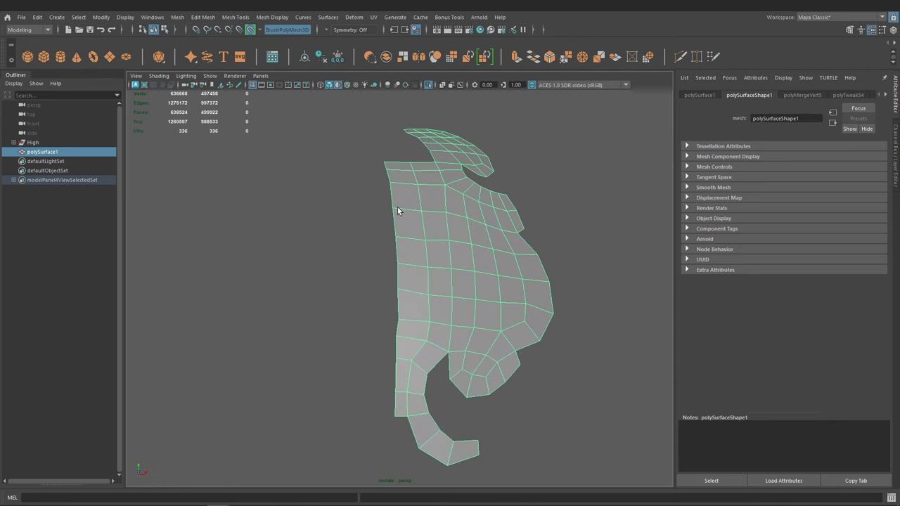
key("F10")
left_click(387, 167)
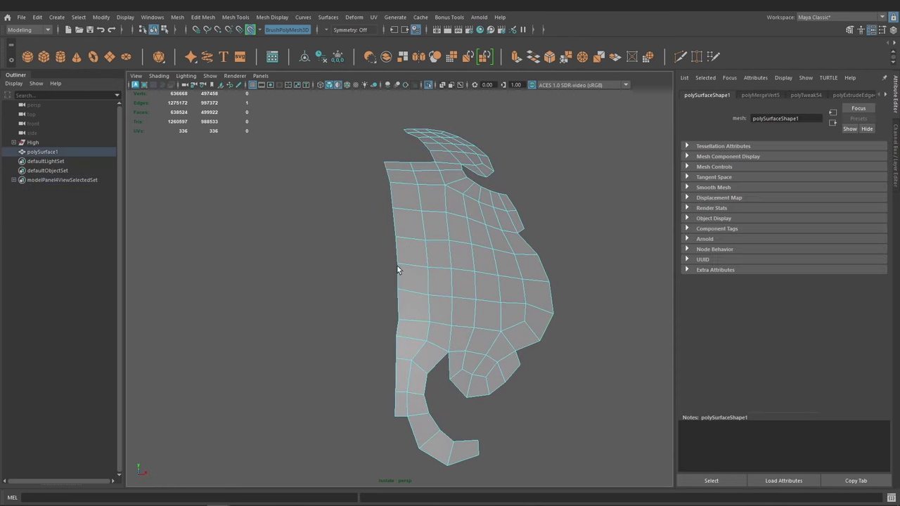
double_click(396, 402)
left_click_drag(396, 402, 386, 157, "alt")
mouse_move(380, 346)
left_mouse_down("alt")
mouse_move(400, 323)
mouse_move(388, 301)
mouse_move(398, 236)
mouse_move(345, 104)
left_mouse_up("alt")
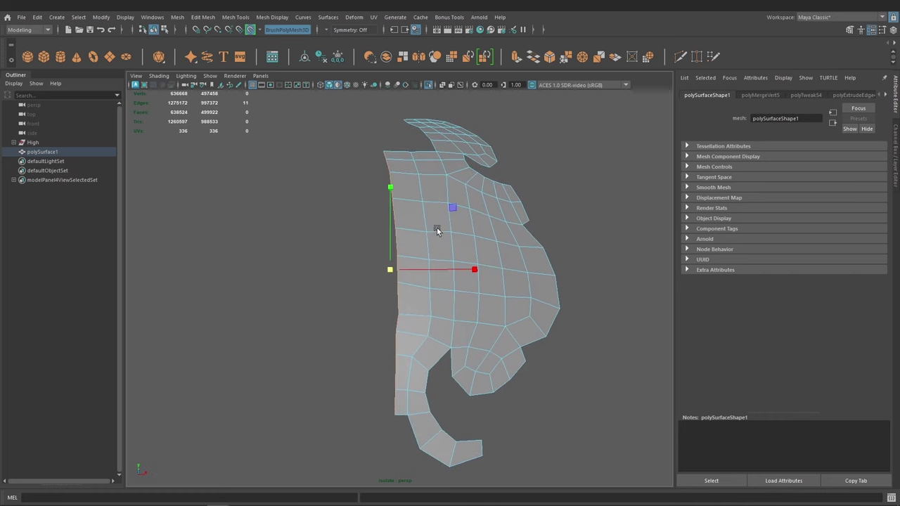
left_click_drag(440, 270, 197, 275)
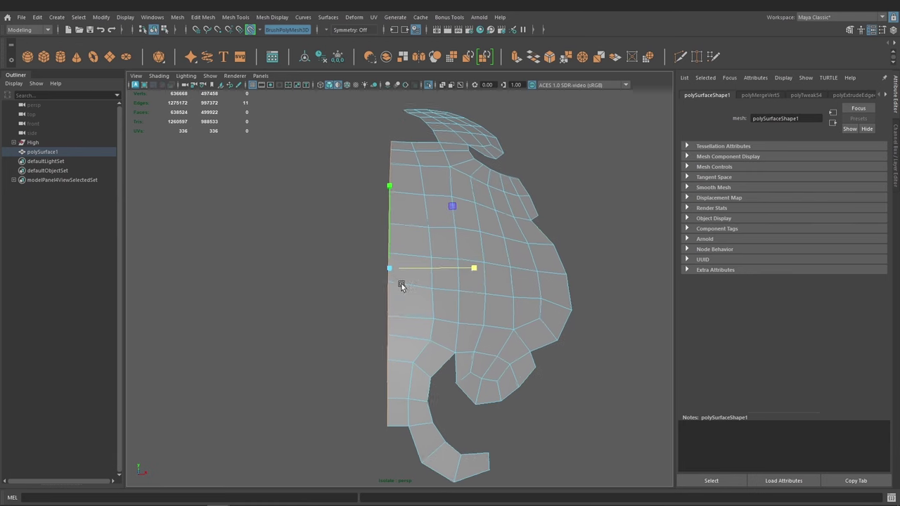
Show the high-res head again and shift the straightened border slightly right.
key("ctrl+1")
mouse_move(418, 295)
left_mouse_down("alt")
mouse_move(431, 267)
mouse_move(403, 267)
mouse_move(445, 260)
left_mouse_up("alt")
left_click_drag(451, 204, 459, 205)
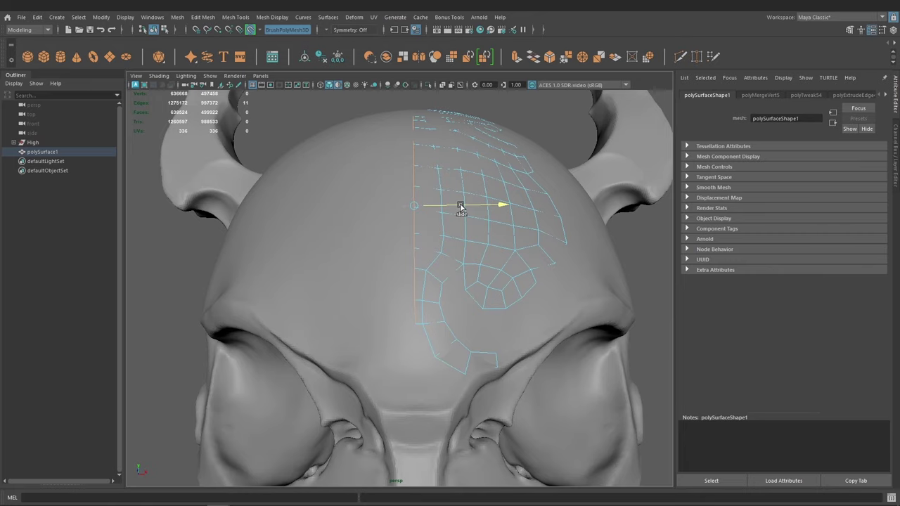
mouse_move(453, 232)
left_mouse_down("alt")
mouse_move(432, 235)
mouse_move(426, 296)
left_mouse_up("alt")
key("F8")
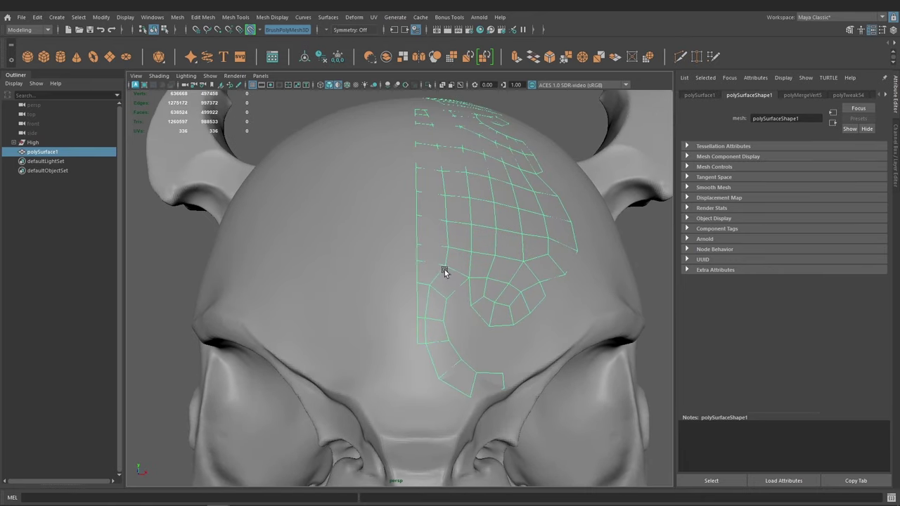
scroll(436, 246, "down", 5)
left_click_drag(421, 225, 414, 255, "alt")
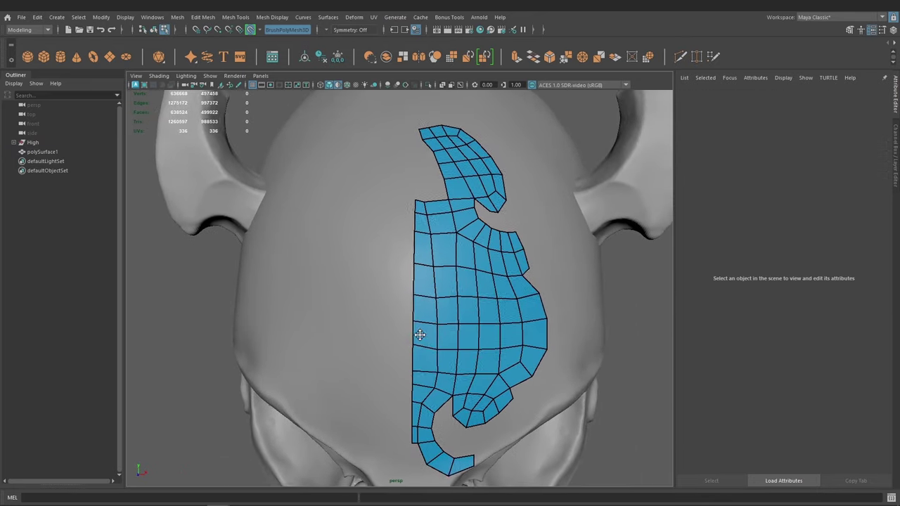
scroll(429, 288, "up", 5)
left_click_drag(428, 331, 432, 311, "alt")
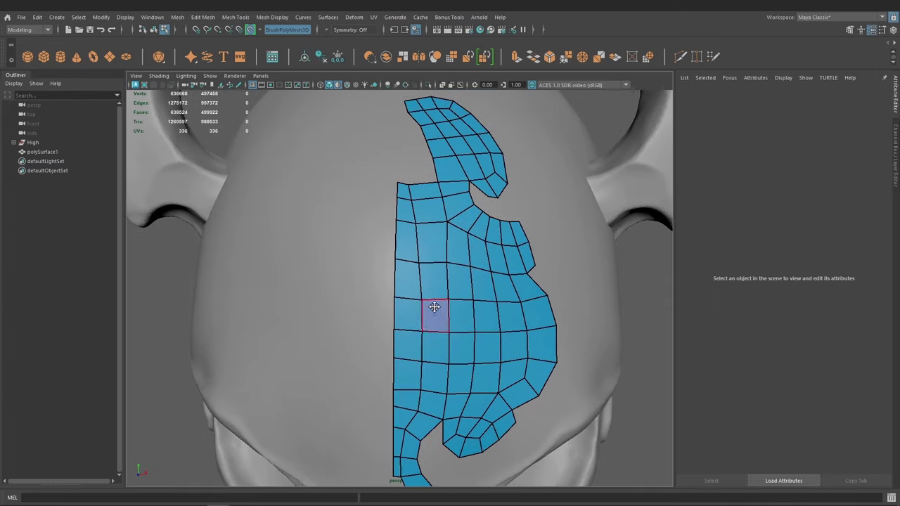
mouse_move(429, 267)
left_mouse_down("alt")
mouse_move(403, 281)
mouse_move(427, 369)
left_mouse_up("alt")
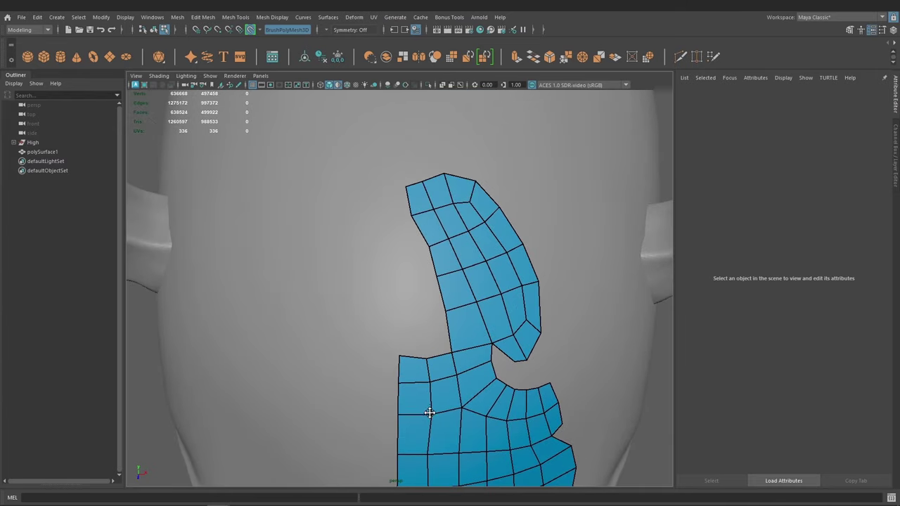
mouse_move(429, 412)
left_mouse_down("alt")
mouse_move(416, 356)
mouse_move(422, 301)
mouse_move(407, 305)
mouse_move(399, 260)
mouse_move(370, 315)
mouse_move(363, 221)
left_mouse_up("alt")
Select the High head mesh, isolate it and make it the live surface.
key("q")
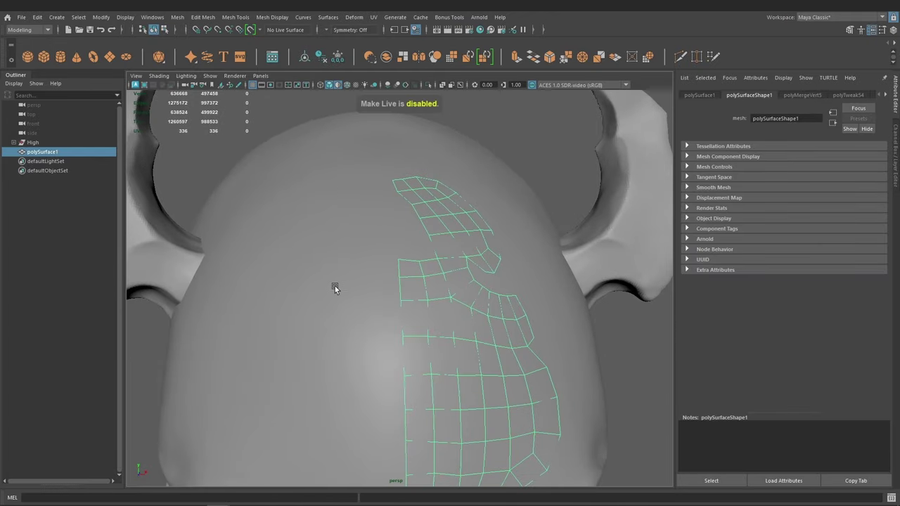
left_click(336, 290)
key("ctrl+1")
left_click(249, 29)
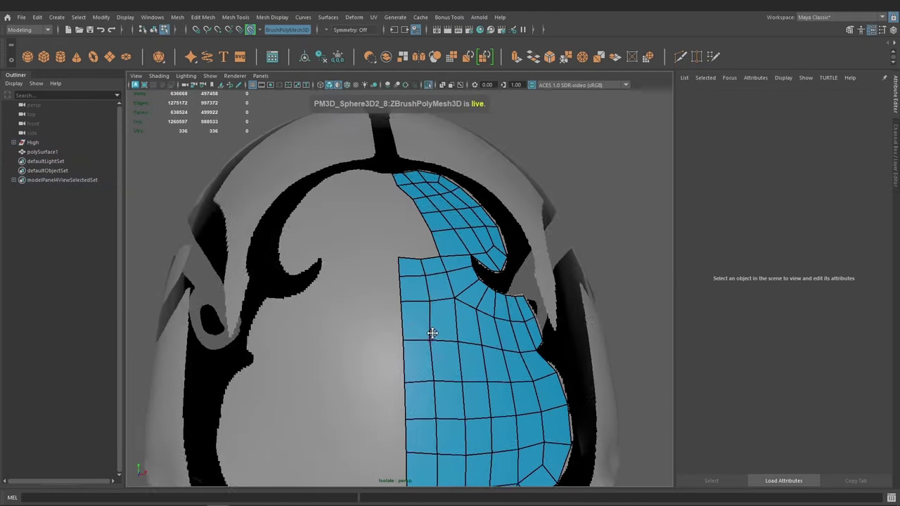
mouse_move(432, 332)
left_mouse_down("alt")
mouse_move(418, 358)
mouse_move(392, 291)
mouse_move(411, 351)
left_mouse_up("alt")
Add quads up the narrow centre strip of the forehead.
left_click(409, 365, "shift")
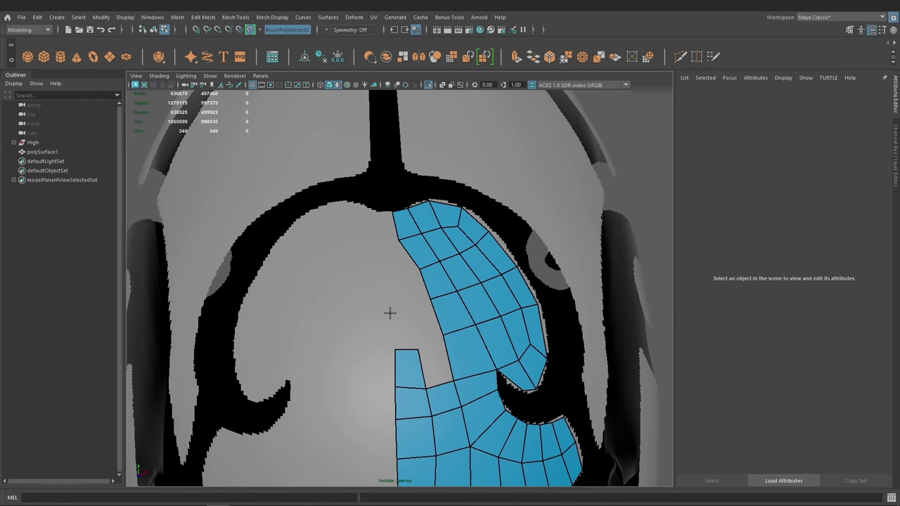
mouse_move(398, 296)
left_mouse_down("alt")
mouse_move(394, 281)
mouse_move(395, 327)
left_mouse_up("alt")
left_click(399, 330, "shift")
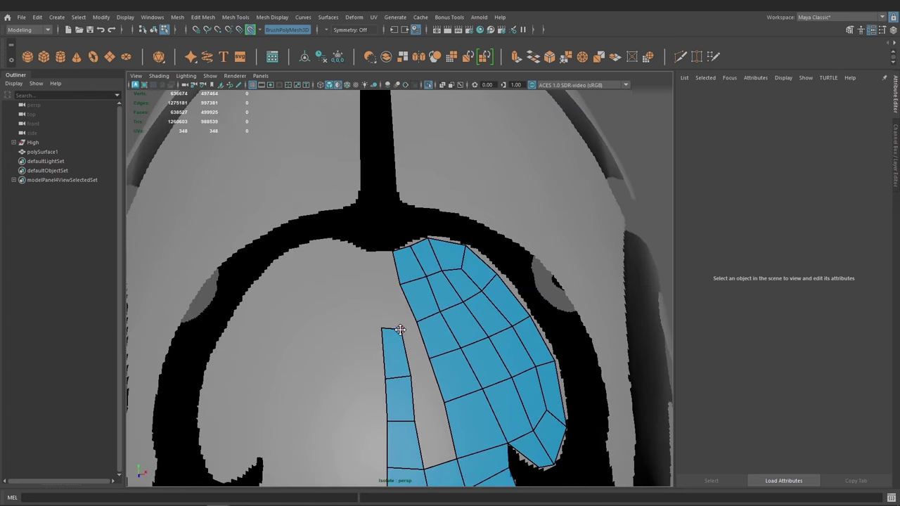
left_click_drag(408, 377, 386, 314, "alt")
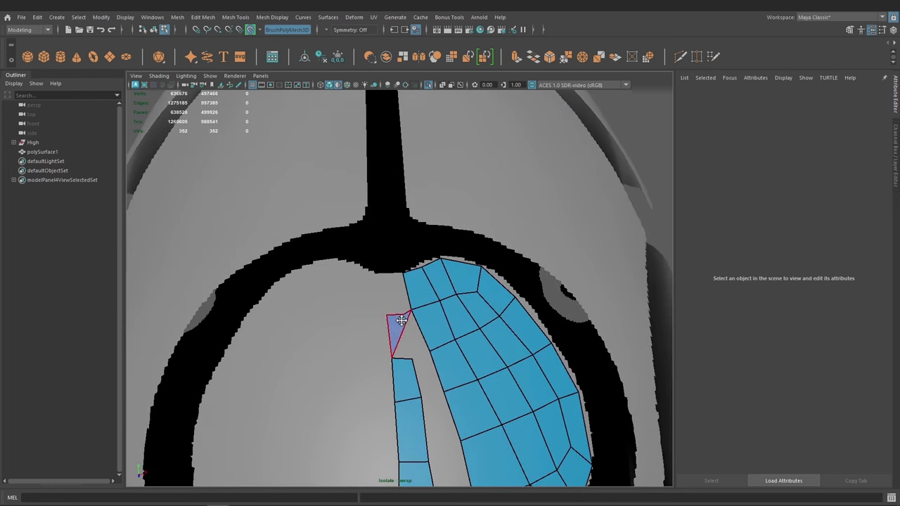
left_click(395, 332, "shift")
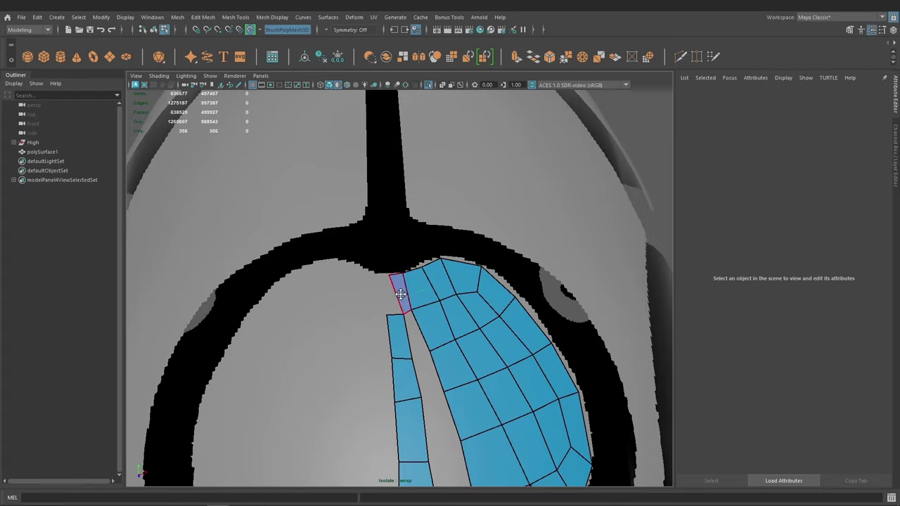
Fill quads joining the centre strip to the large patch up to the black arc.
left_click(405, 309, "shift")
scroll(407, 312, "down", 3)
left_click(422, 369, "shift")
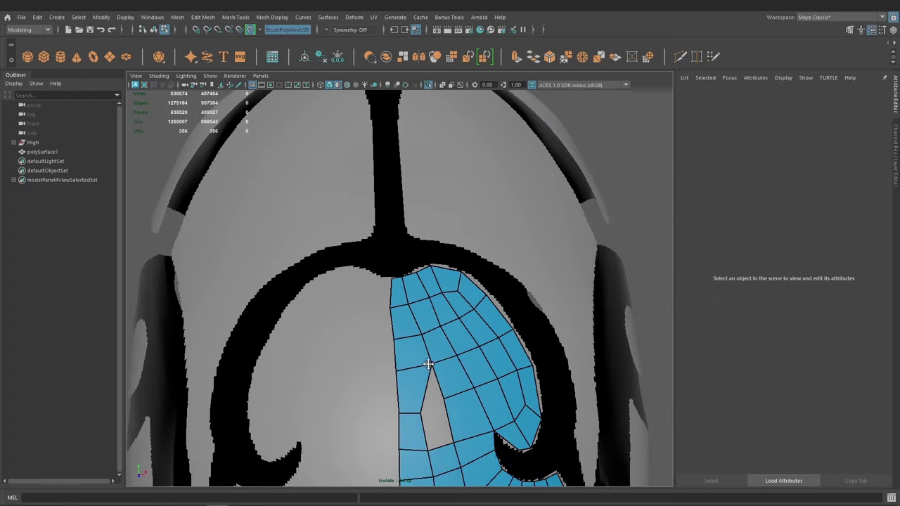
left_click_drag(422, 369, 425, 316, "alt")
scroll(425, 314, "up", 2)
mouse_move(426, 314)
left_mouse_down("alt")
mouse_move(422, 333)
mouse_move(415, 305)
mouse_move(418, 342)
mouse_move(398, 282)
left_mouse_up("alt")
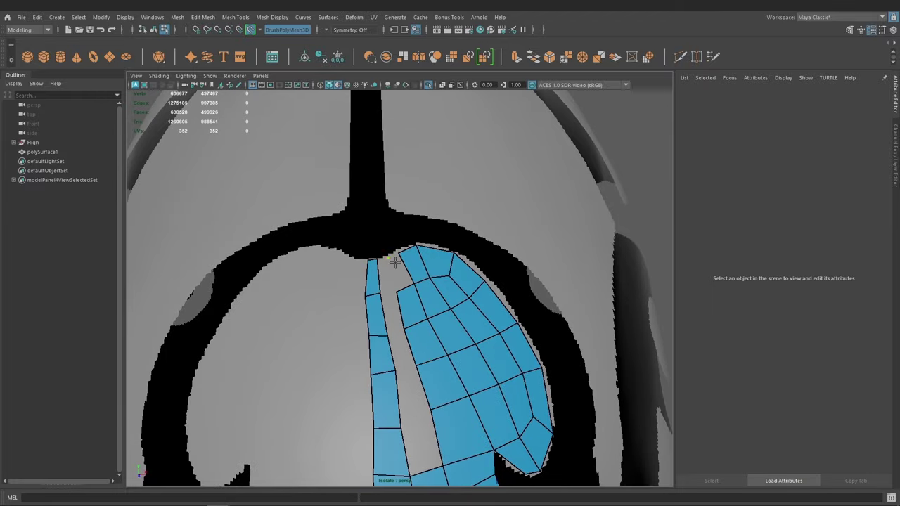
mouse_move(388, 286)
left_mouse_down("alt")
mouse_move(422, 456)
mouse_move(422, 286)
mouse_move(397, 359)
left_mouse_up("alt")
scroll(416, 314, "down", 3)
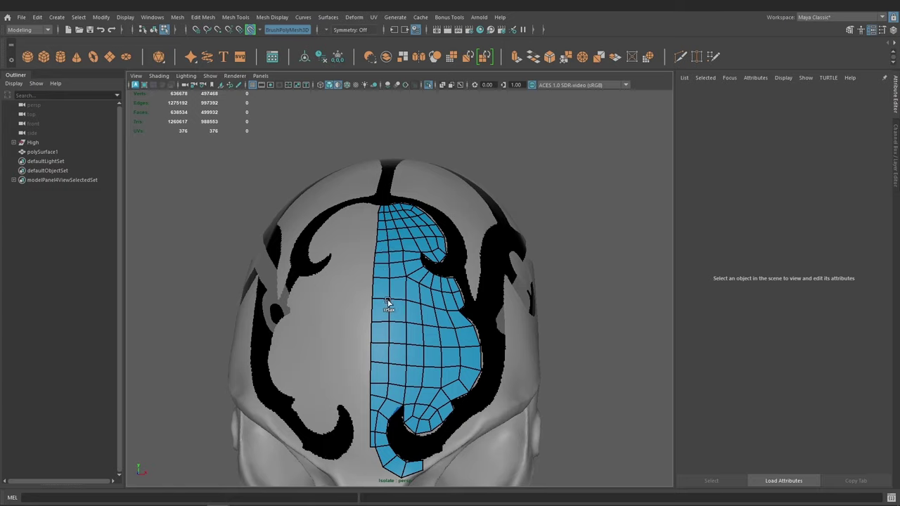
Add a new quad extending the forehead strip downward between the eye holes.
left_click_drag(387, 304, 408, 345, "alt")
scroll(410, 335, "up", 3)
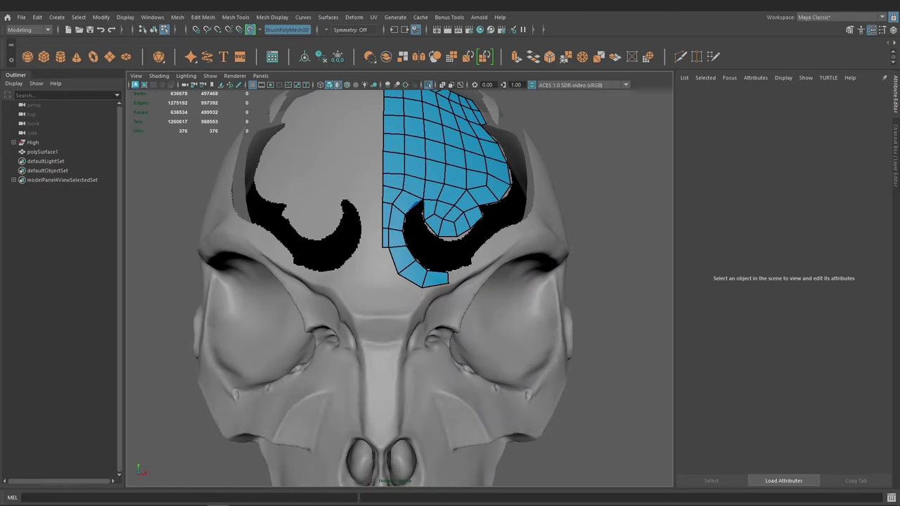
scroll(396, 297, "up", 2)
scroll(396, 298, "up", 3)
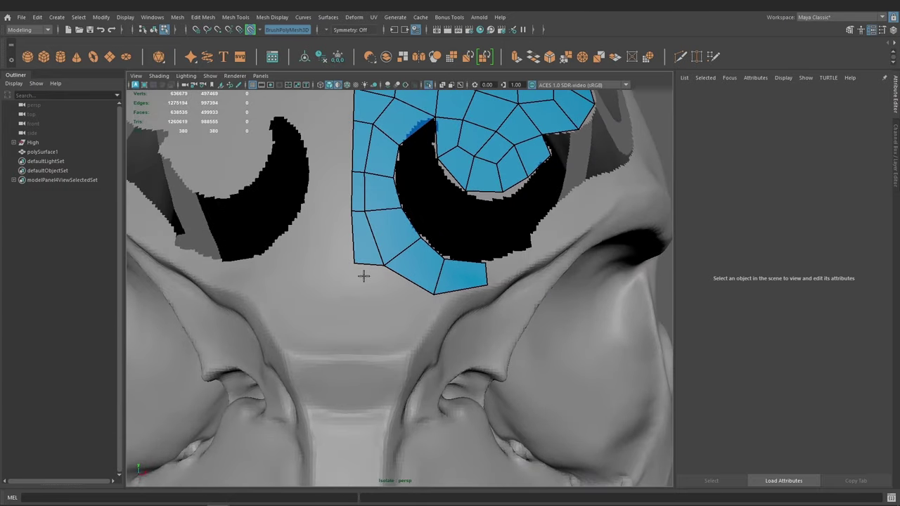
scroll(357, 262, "down", 3)
scroll(373, 267, "down", 1)
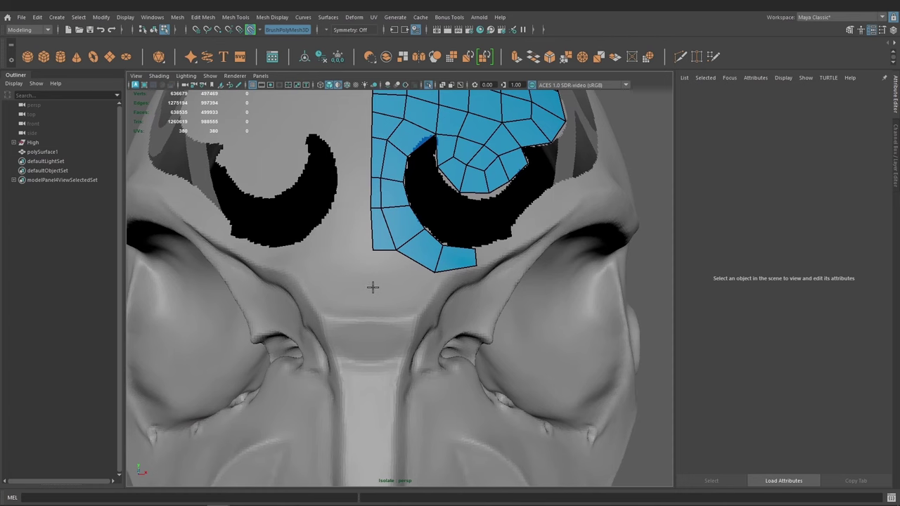
scroll(372, 287, "up", 2)
left_click(398, 267, "shift")
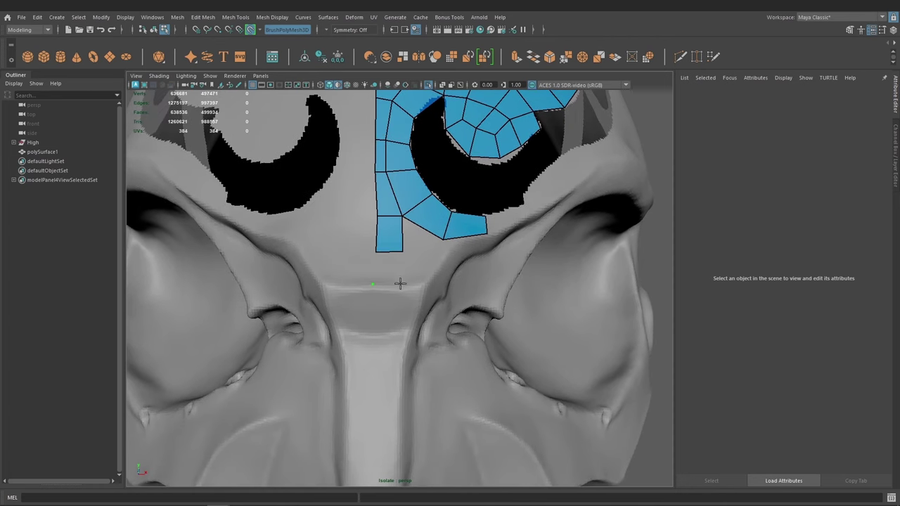
scroll(397, 284, "up", 2)
scroll(392, 310, "up", 2)
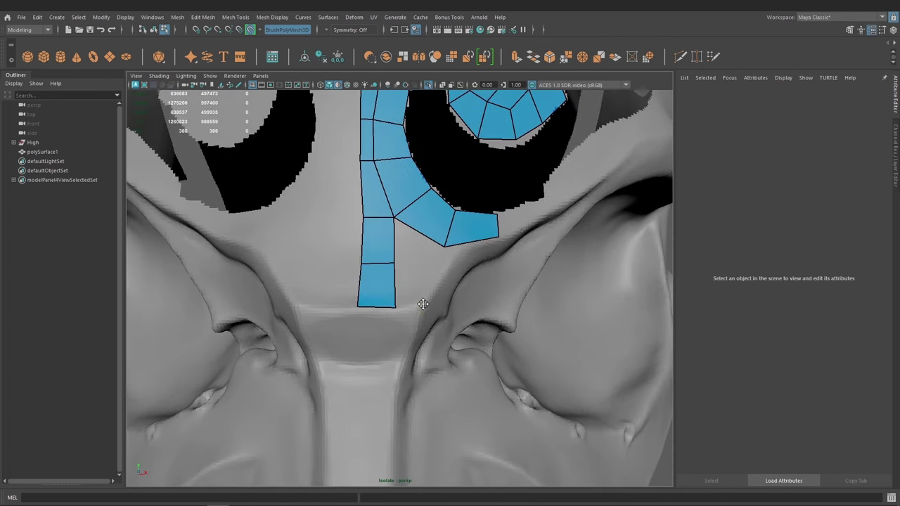
scroll(412, 265, "down", 2)
scroll(394, 250, "down", 2)
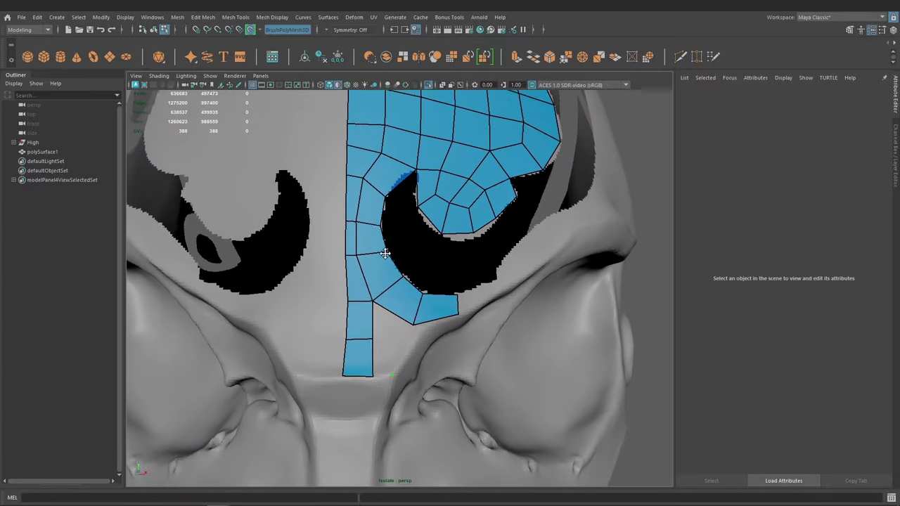
Reshape the strip's lower quads, then delete the right-branching quads and the strip's two lowest quads.
mouse_move(385, 253)
left_mouse_down("alt")
mouse_move(394, 267)
mouse_move(369, 283)
mouse_move(366, 251)
mouse_move(388, 258)
left_mouse_up("alt")
scroll(370, 282, "up", 2)
mouse_move(380, 330)
left_mouse_down()
mouse_move(388, 319)
mouse_move(373, 324)
mouse_move(371, 308)
left_mouse_up()
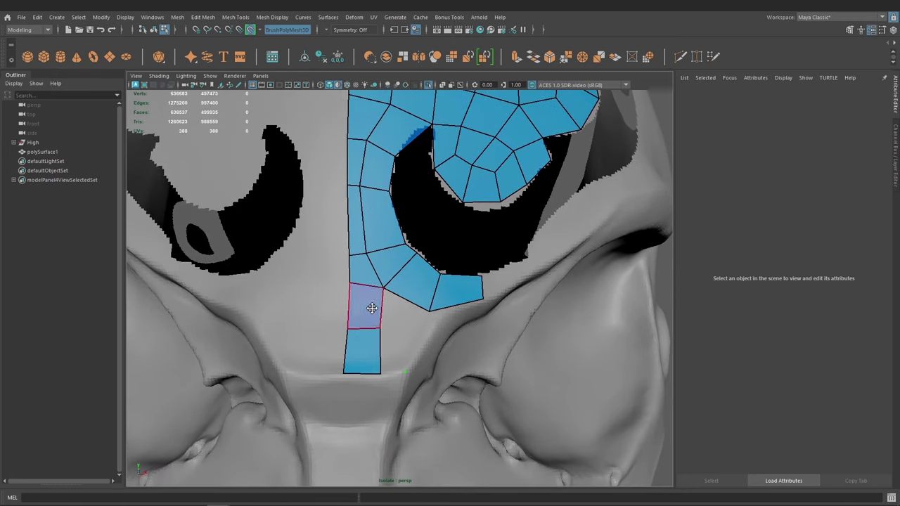
left_click(457, 291, "ctrl+shift")
left_click(415, 285, "ctrl+shift")
mouse_move(428, 307)
left_mouse_down("alt")
mouse_move(368, 282)
mouse_move(367, 363)
mouse_move(408, 360)
left_mouse_up("alt")
left_click(358, 296, "ctrl+shift")
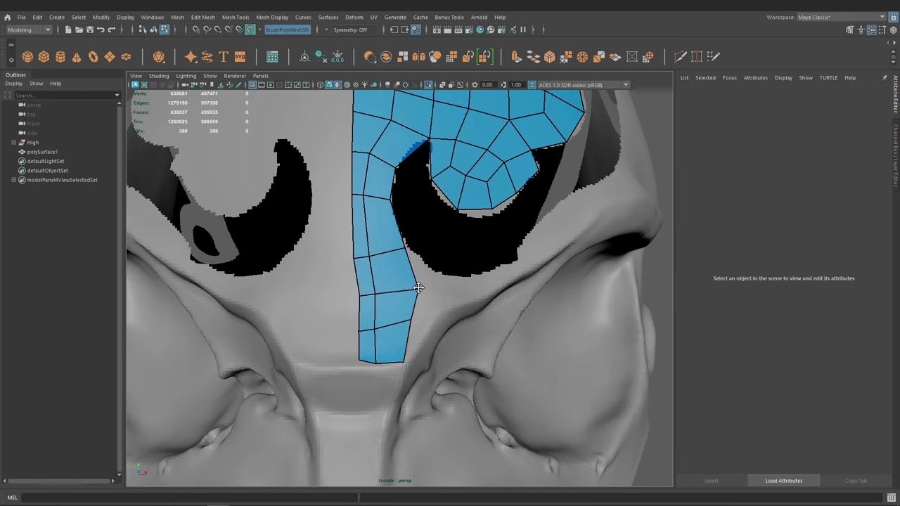
Refill the gap at the bottom of the strip with new quads down to the brow.
scroll(421, 276, "up", 2)
scroll(430, 271, "up", 1)
mouse_move(429, 271)
left_mouse_down("alt")
mouse_move(440, 278)
mouse_move(392, 267)
mouse_move(402, 287)
left_mouse_up("alt")
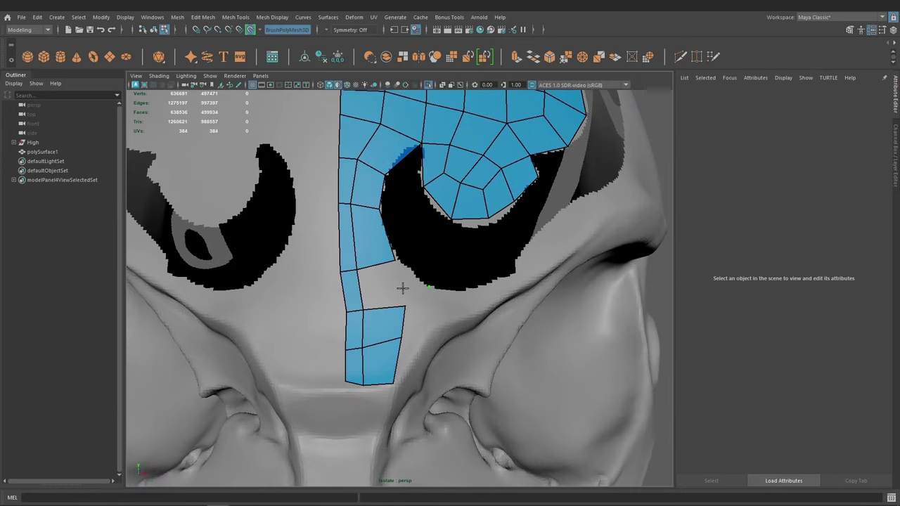
scroll(398, 271, "down", 3)
scroll(403, 281, "up", 3)
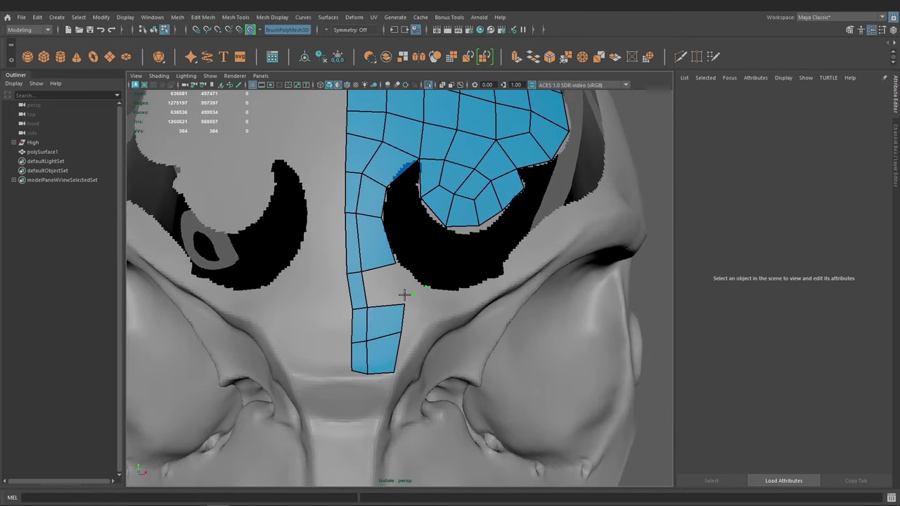
left_click_drag(404, 294, 373, 275, "alt")
left_click(374, 275, "shift")
left_click(359, 305, "shift")
Merge the lower quad's tip vertex onto the upper corner, undoing one stray point.
scroll(380, 288, "up", 3)
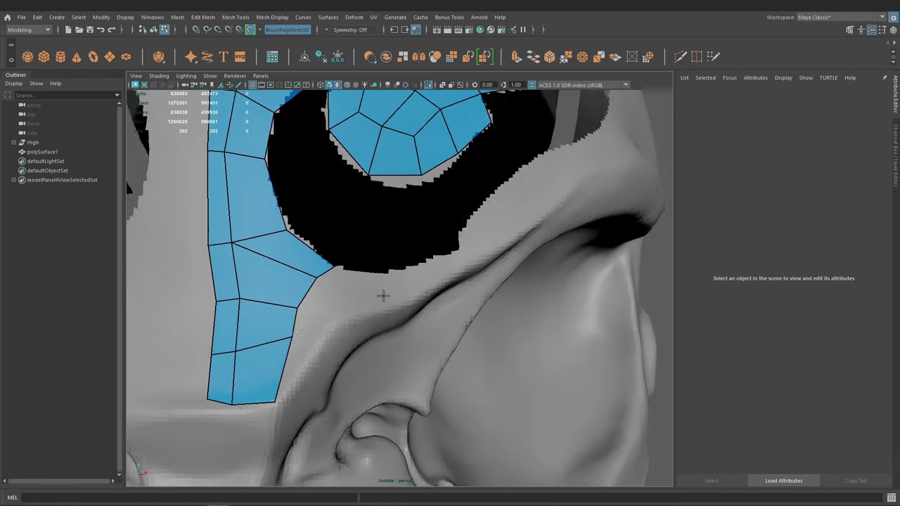
scroll(377, 297, "down", 1)
scroll(404, 323, "up", 1)
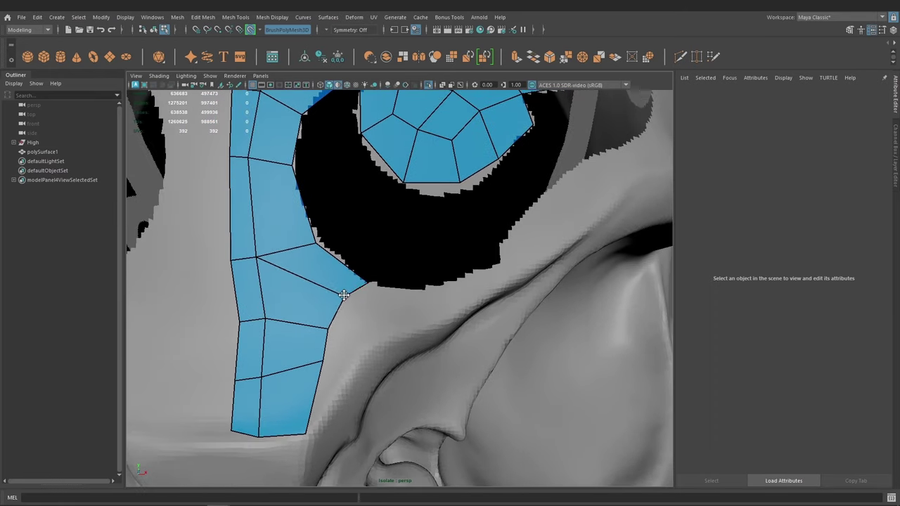
mouse_move(405, 324)
left_mouse_down("alt")
mouse_move(342, 351)
mouse_move(379, 266)
left_mouse_up("alt")
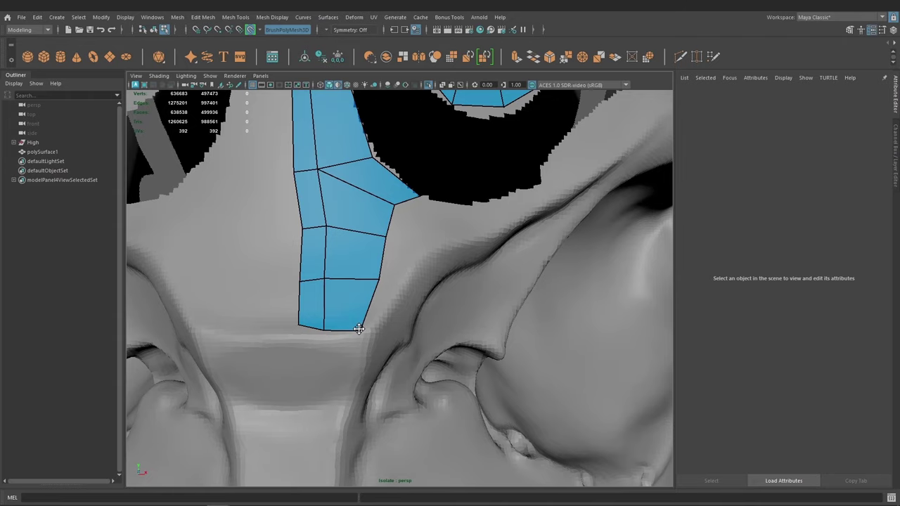
mouse_move(358, 329)
left_mouse_down("alt")
mouse_move(358, 302)
mouse_move(378, 312)
mouse_move(366, 295)
mouse_move(376, 350)
mouse_move(416, 322)
mouse_move(354, 307)
mouse_move(342, 292)
left_mouse_up("alt")
right_click_drag(341, 278, 370, 313, "alt")
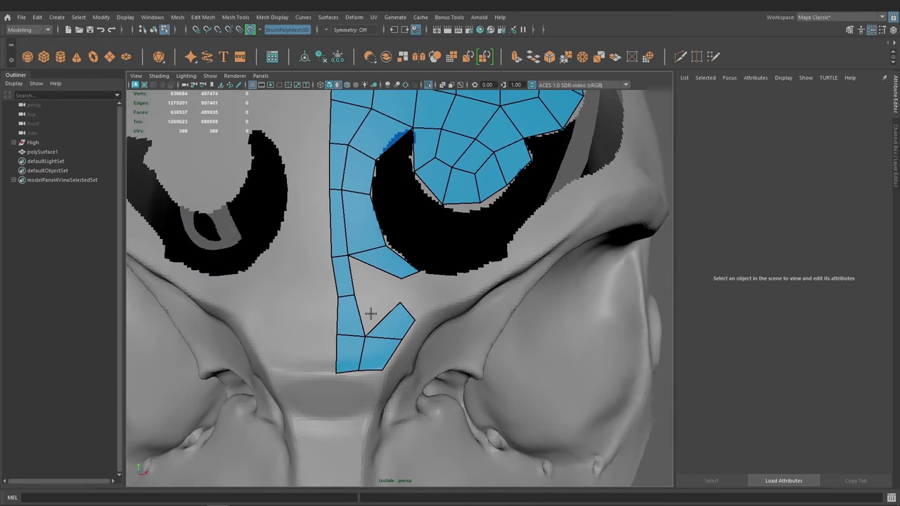
mouse_move(378, 311)
left_mouse_down("alt")
mouse_move(407, 283)
mouse_move(387, 289)
left_mouse_up("alt")
mouse_move(386, 290)
right_mouse_down("alt")
mouse_move(399, 310)
mouse_move(363, 311)
mouse_move(376, 304)
right_mouse_up("alt")
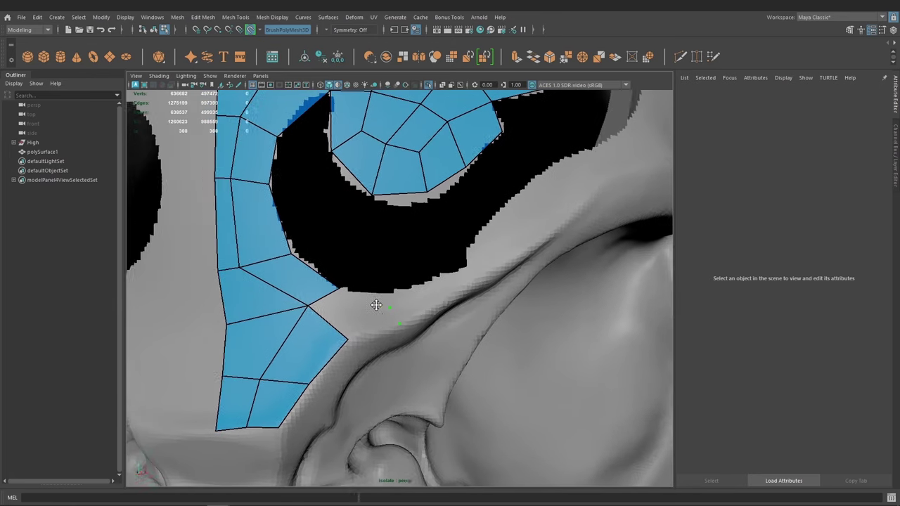
key("ctrl+z")
mouse_move(376, 304)
middle_mouse_down("alt")
mouse_move(402, 312)
mouse_move(391, 307)
middle_mouse_up("alt")
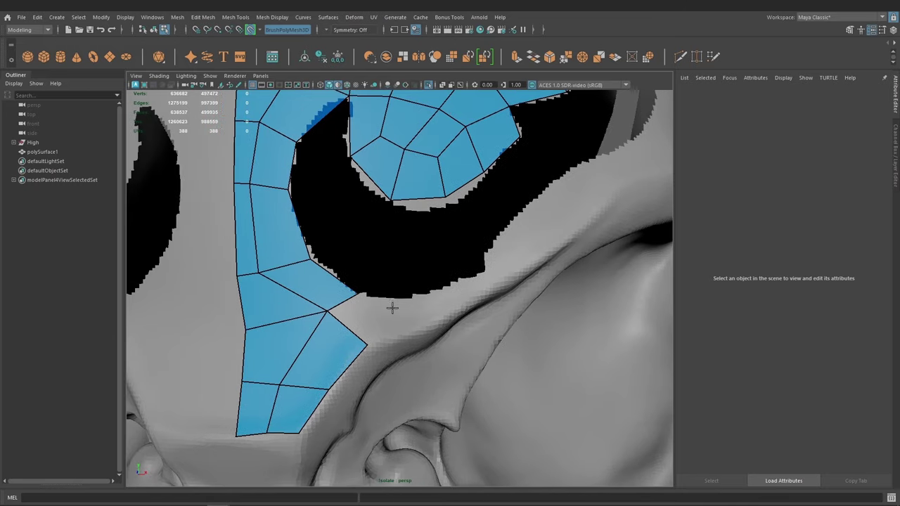
right_click_drag(391, 308, 398, 341, "alt")
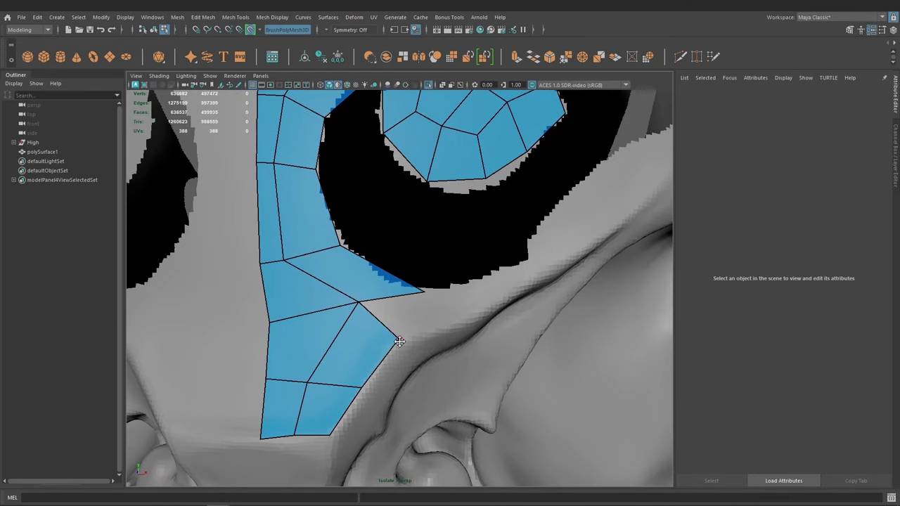
Fill the notch at the mesh tip with a quad.
left_click(443, 320)
left_click(404, 313, "shift")
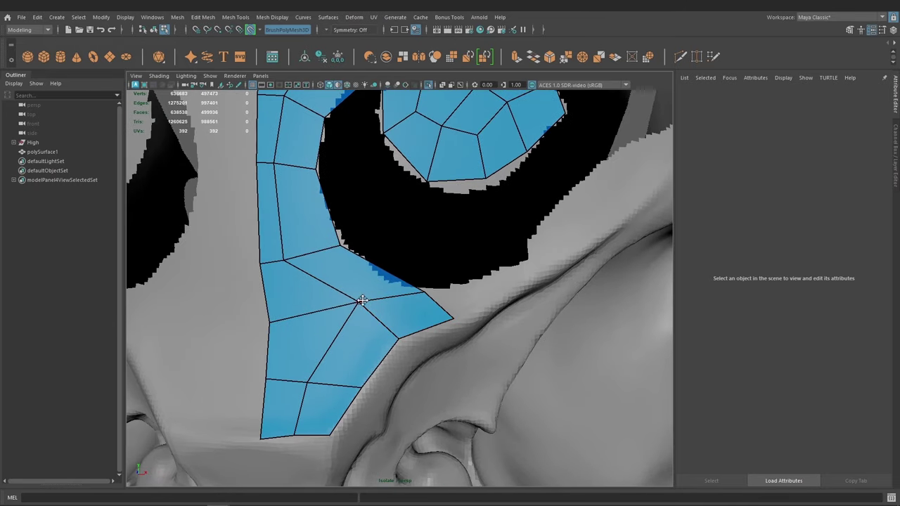
right_click_drag(357, 302, 365, 305, "alt")
middle_click_drag(366, 305, 376, 253, "alt")
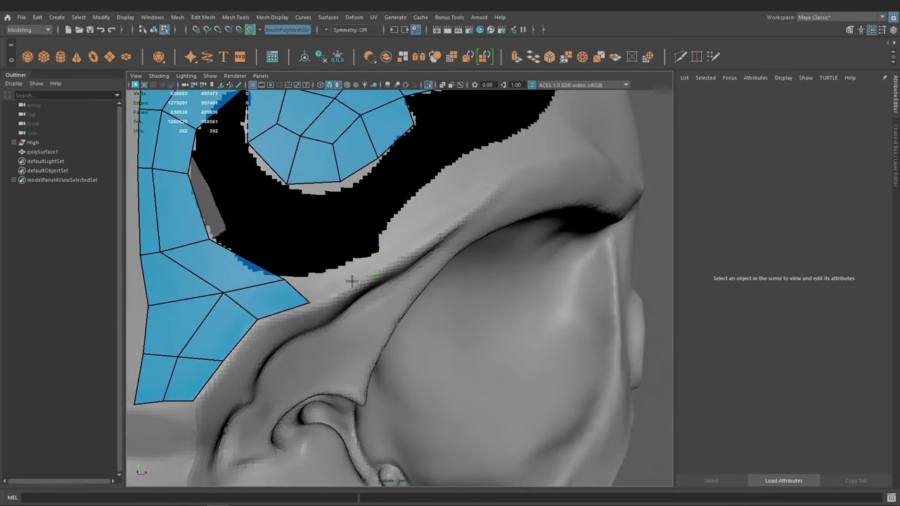
mouse_move(351, 281)
right_mouse_down("alt")
mouse_move(331, 274)
mouse_move(396, 275)
right_mouse_up("alt")
middle_click_drag(396, 275, 380, 295, "alt")
right_click_drag(379, 295, 333, 349, "alt")
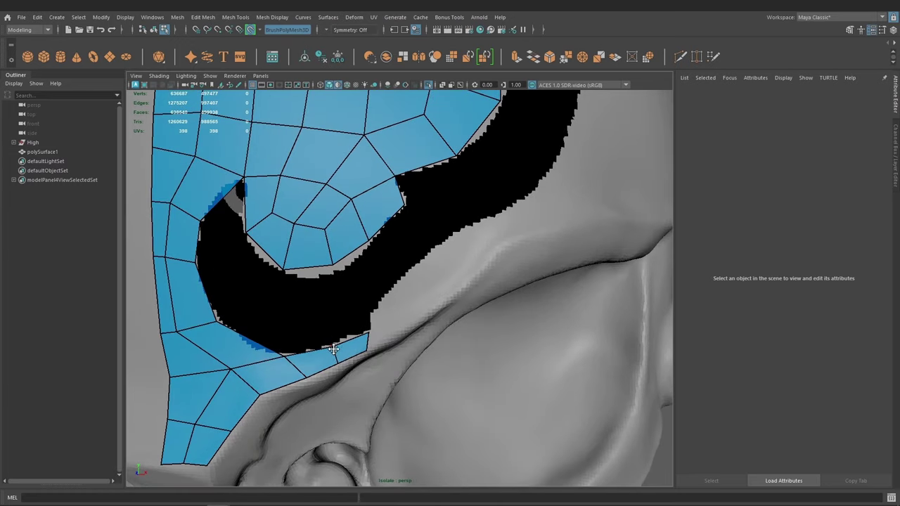
scroll(332, 347, "up", 2)
scroll(330, 345, "up", 2)
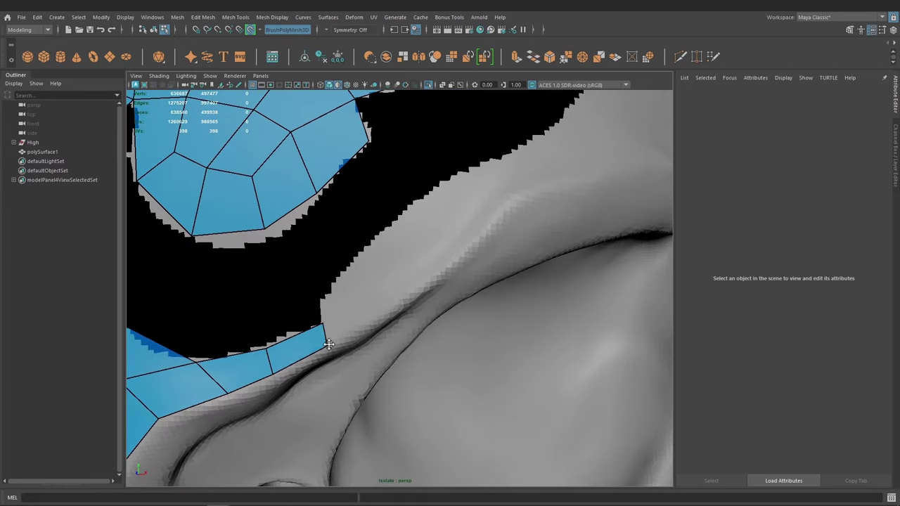
scroll(337, 312, "up", 1)
Add two quads at the mesh tip, following the outer tip of the eye hole's lower rim.
left_click(392, 338, "shift")
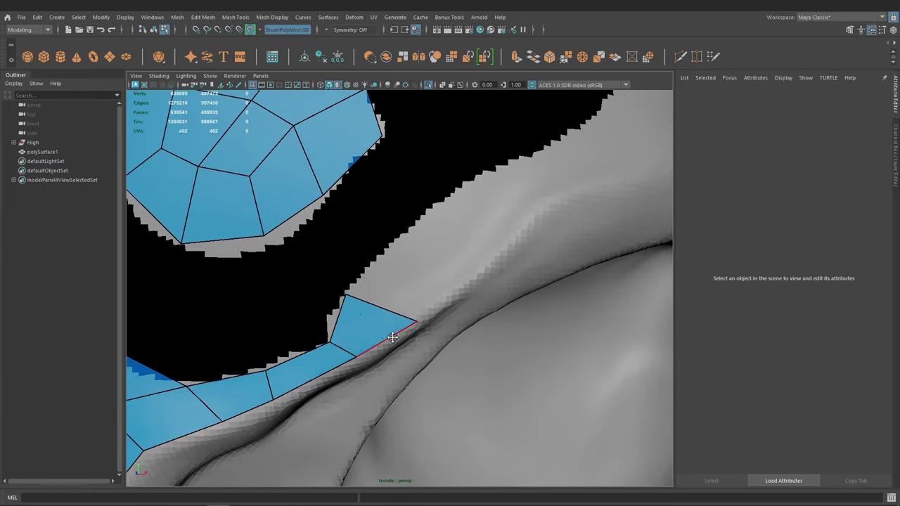
scroll(393, 338, "down", 3)
scroll(398, 334, "up", 1)
scroll(402, 328, "up", 1)
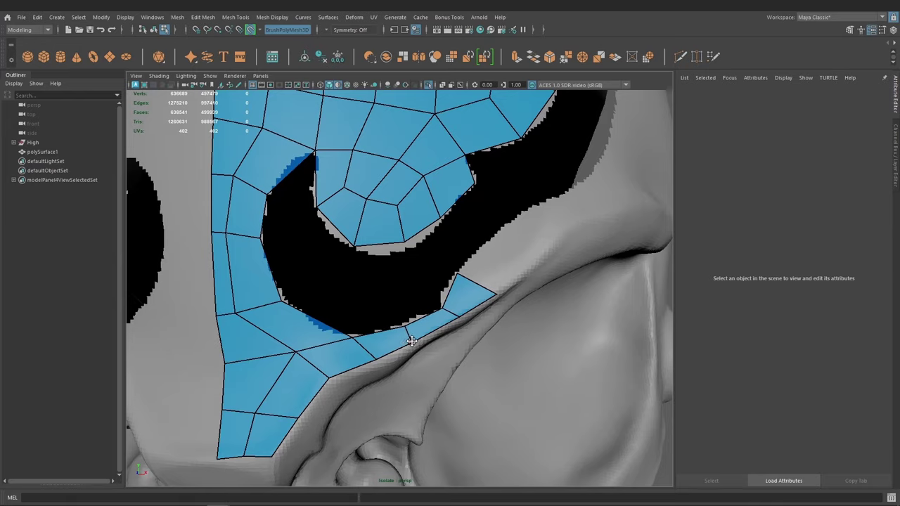
scroll(411, 341, "down", 1)
scroll(375, 296, "up", 2)
scroll(398, 349, "down", 1)
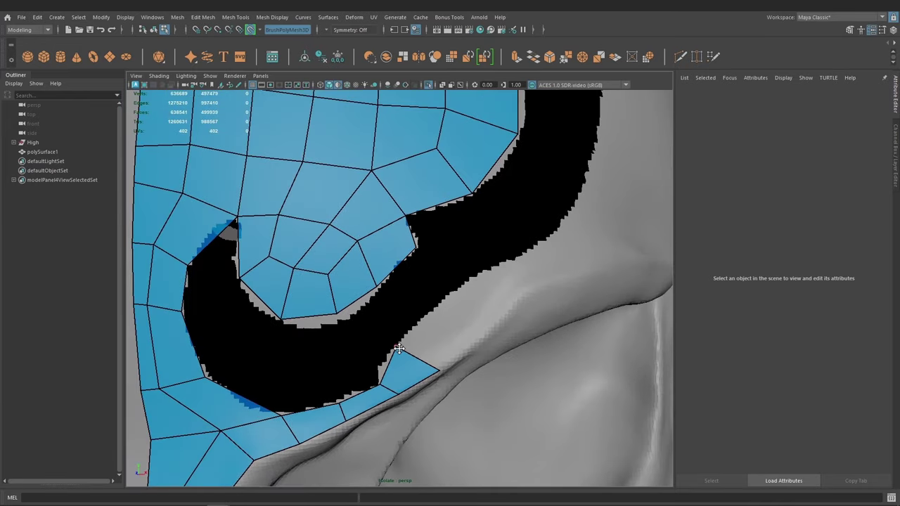
left_click(450, 338, "shift")
scroll(436, 330, "down", 1)
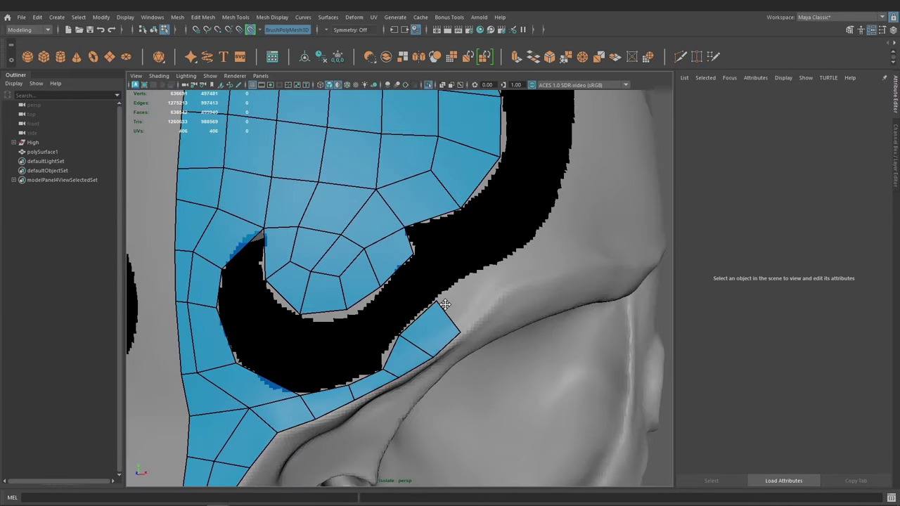
scroll(422, 327, "up", 1)
scroll(416, 326, "down", 1)
scroll(416, 326, "up", 1)
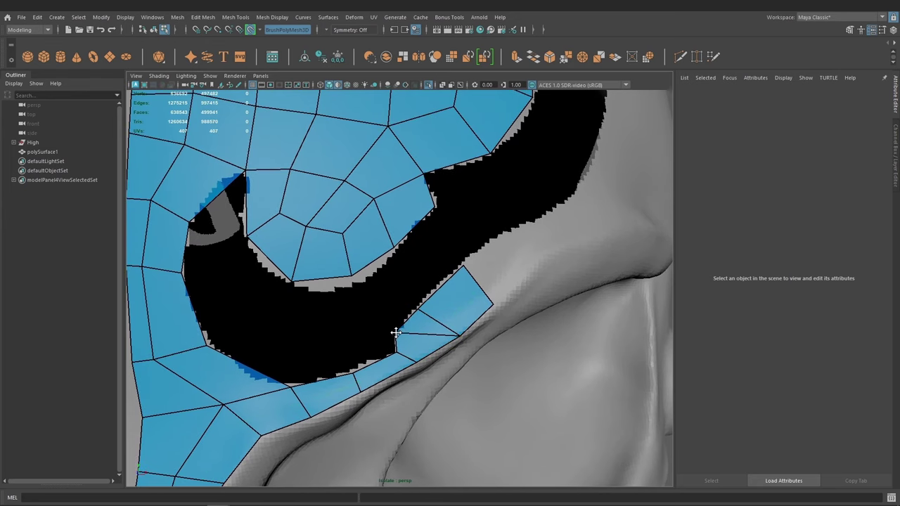
scroll(396, 333, "down", 1)
scroll(398, 335, "up", 1)
scroll(400, 337, "up", 1)
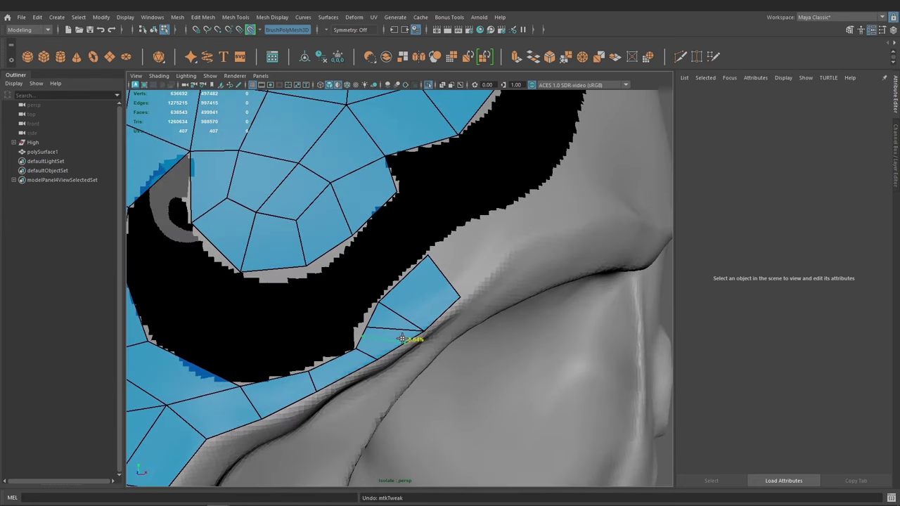
scroll(404, 323, "down", 1)
scroll(419, 309, "up", 2)
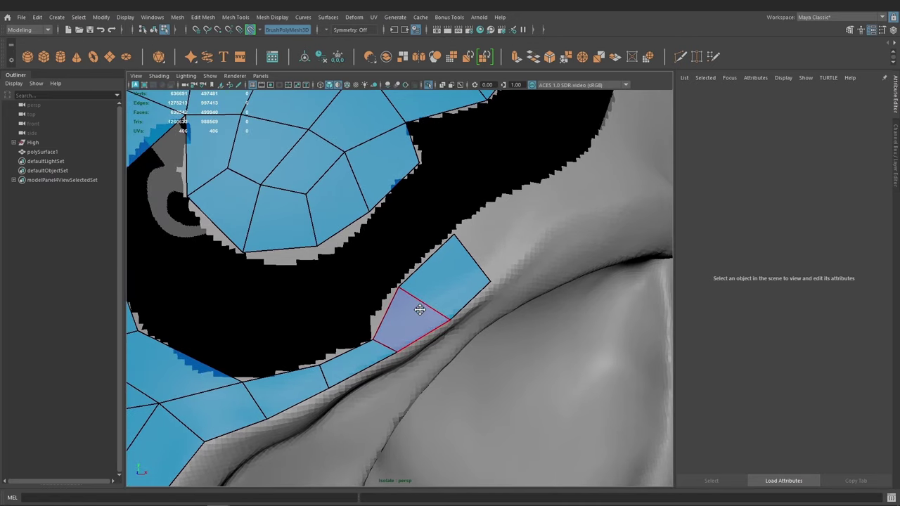
scroll(411, 317, "down", 2)
scroll(408, 310, "up", 1)
scroll(418, 307, "up", 1)
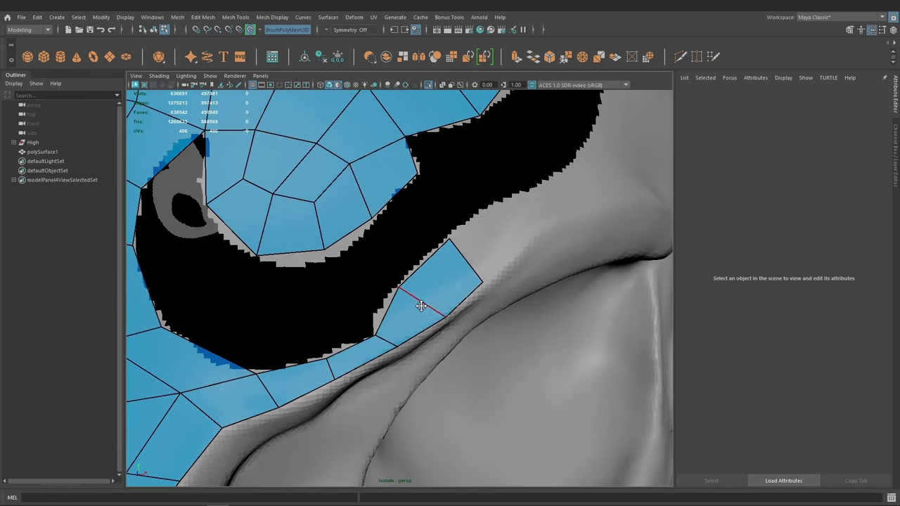
scroll(426, 307, "up", 1)
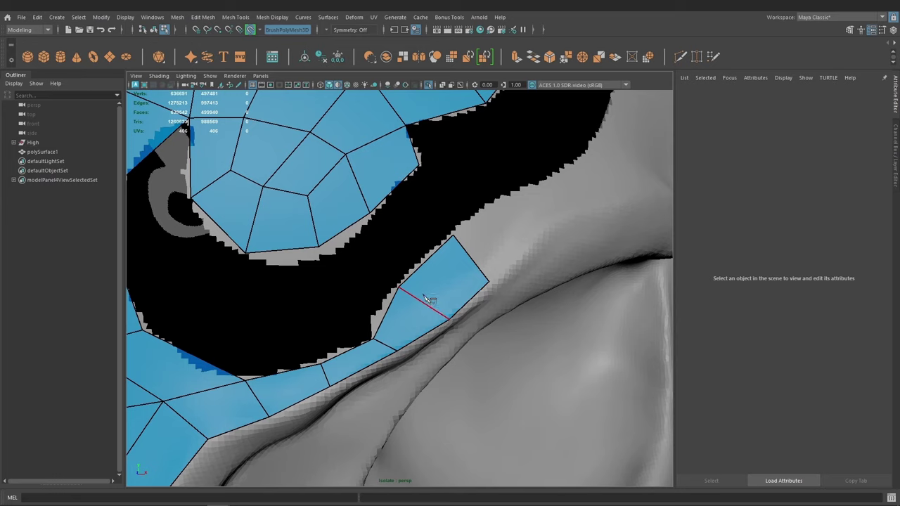
Switch Quad Draw between edge-cutting and quad-drawing modes from its marking menu.
right_click(423, 296, "shift")
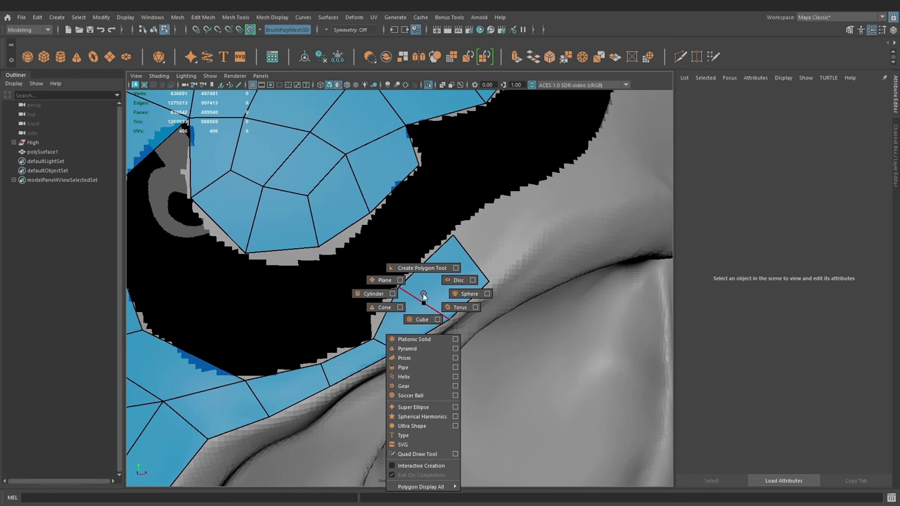
scroll(420, 301, "down", 2)
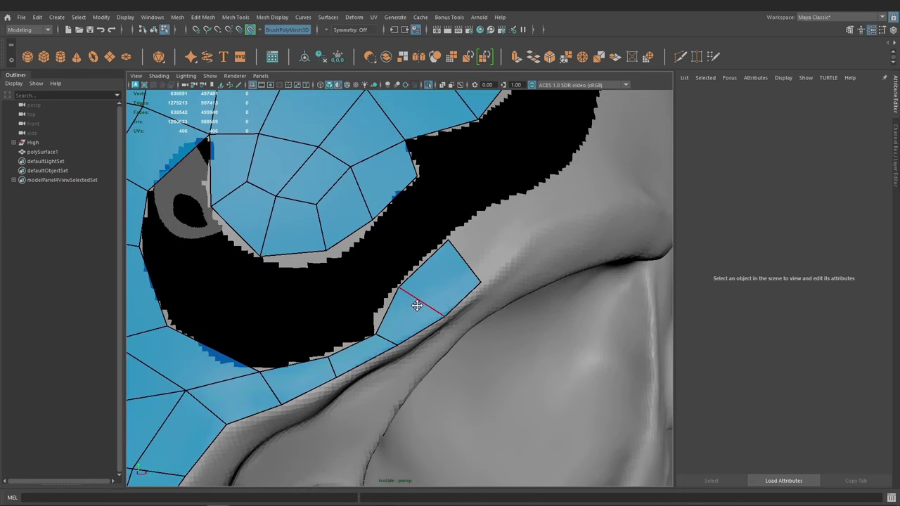
right_click(419, 293, "ctrl+shift")
right_click(425, 290, "ctrl+shift")
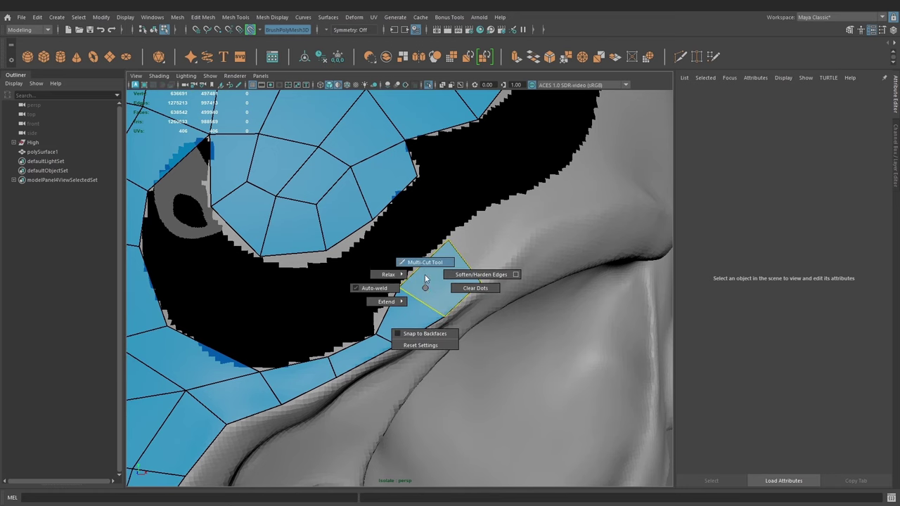
left_click(424, 263)
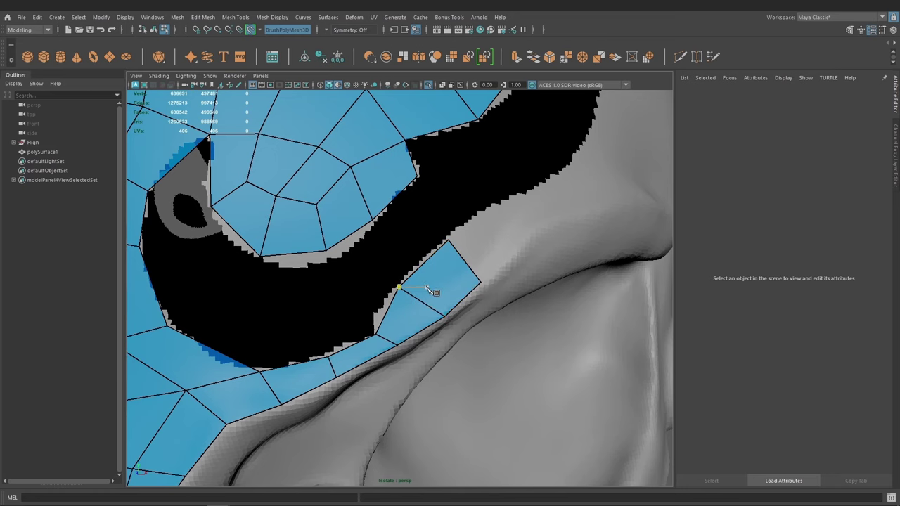
right_click(426, 284, "ctrl+shift")
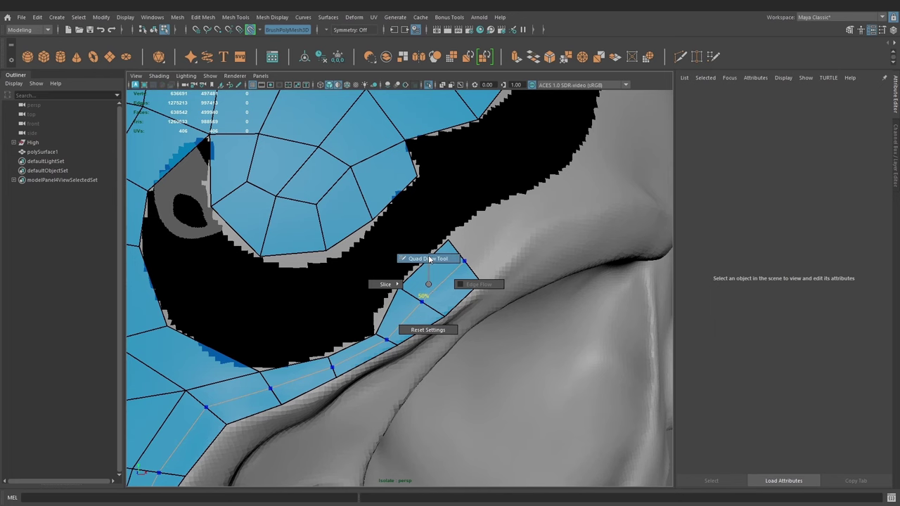
left_click(428, 259)
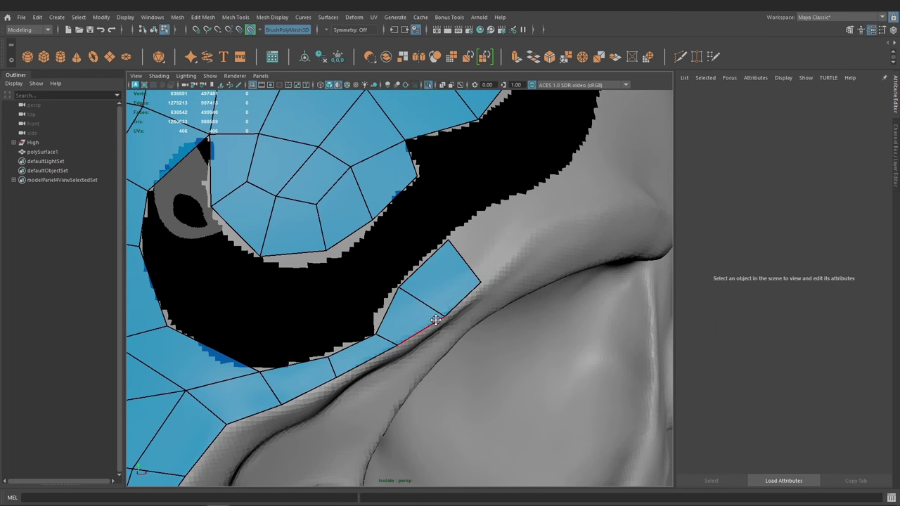
Split the small quad beside the tattoo hole with a new edge and pull its left corner further left.
scroll(428, 312, "up", 1)
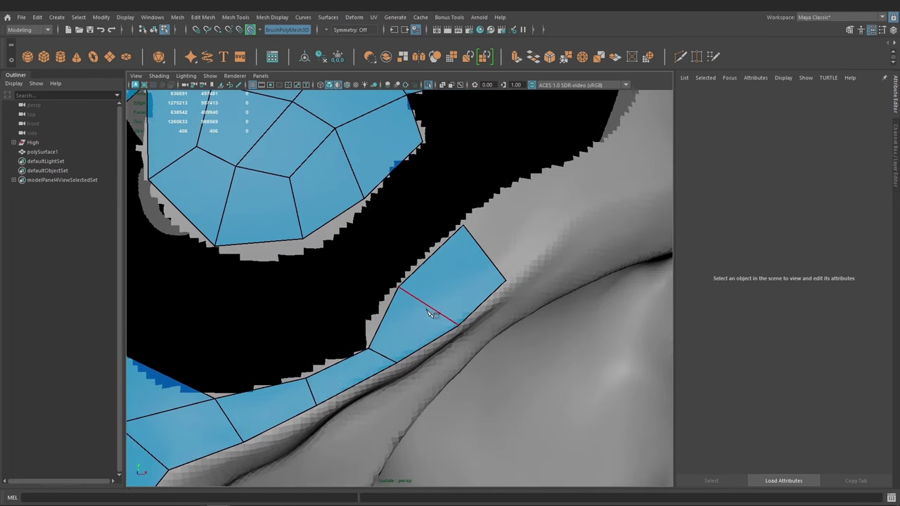
left_click(391, 327)
mouse_move(383, 318)
left_mouse_down()
mouse_move(369, 318)
mouse_move(412, 301)
mouse_move(422, 311)
left_mouse_up()
scroll(415, 321, "down", 1)
scroll(416, 322, "down", 3)
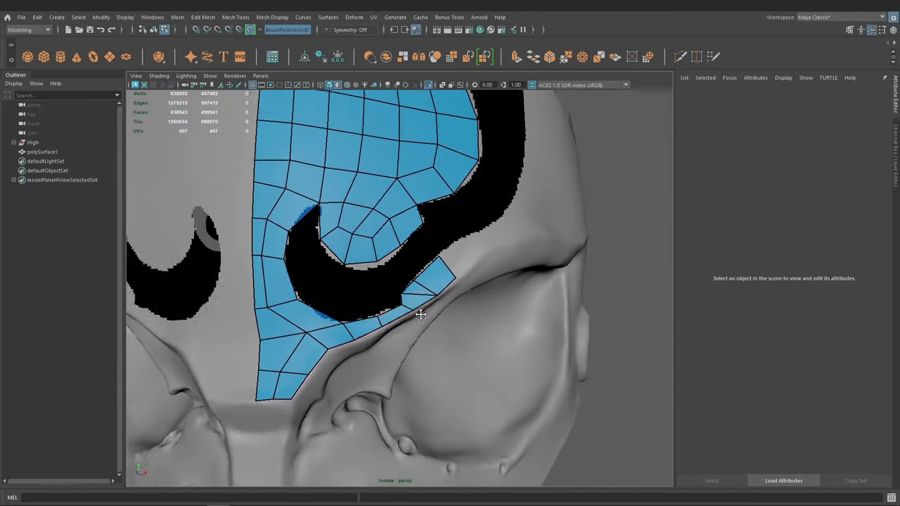
Nudge a vertex beside the tattoo hole to reshape the nearby quads.
scroll(443, 293, "up", 1)
scroll(442, 293, "up", 2)
scroll(417, 312, "up", 1)
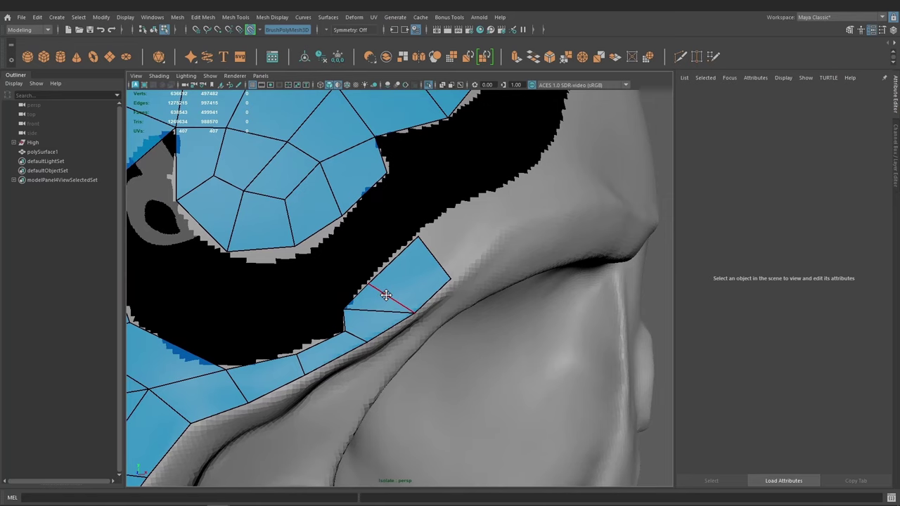
scroll(415, 339, "down", 2)
scroll(401, 341, "up", 2)
scroll(402, 335, "down", 2)
scroll(406, 265, "up", 1)
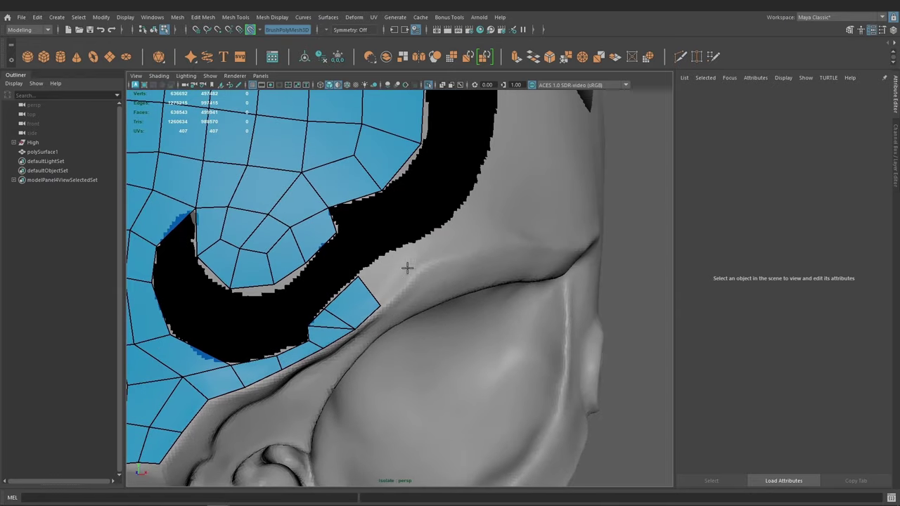
scroll(383, 338, "up", 1)
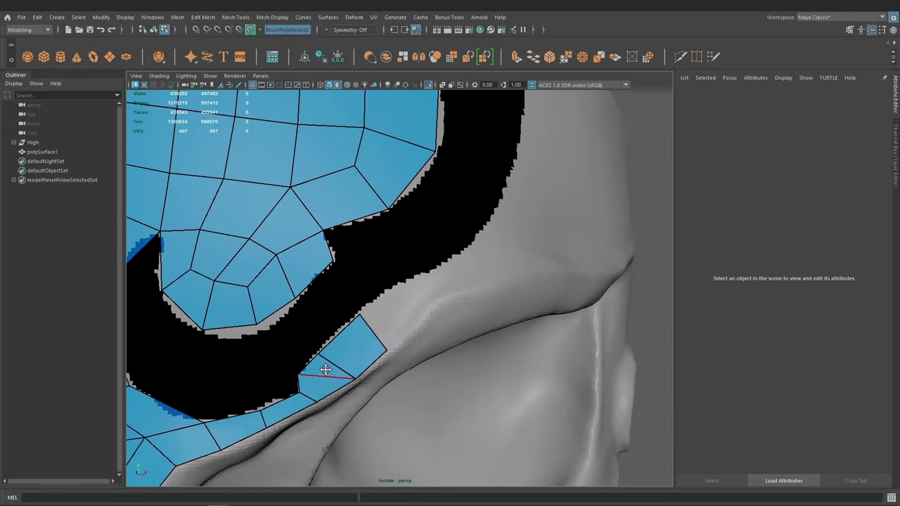
middle_click_drag(325, 370, 375, 346, "alt")
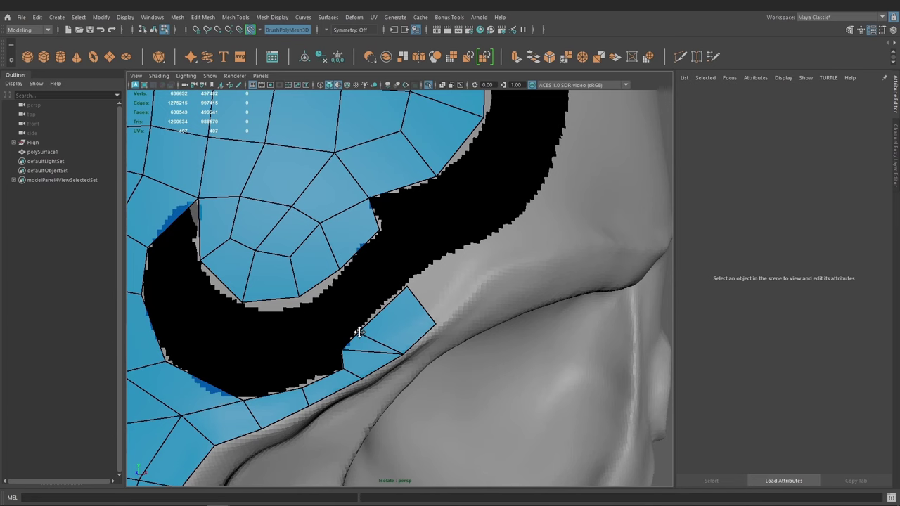
mouse_move(358, 332)
middle_mouse_down("alt")
mouse_move(398, 305)
mouse_move(414, 310)
middle_mouse_up("alt")
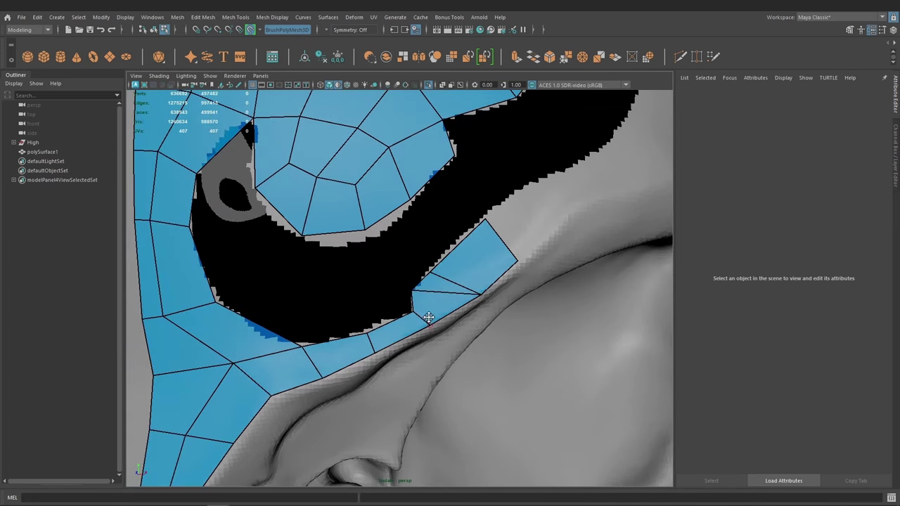
left_click_drag(417, 284, 412, 288)
Fill a new quad along the tattoo hole's lower edge.
scroll(459, 290, "down", 2)
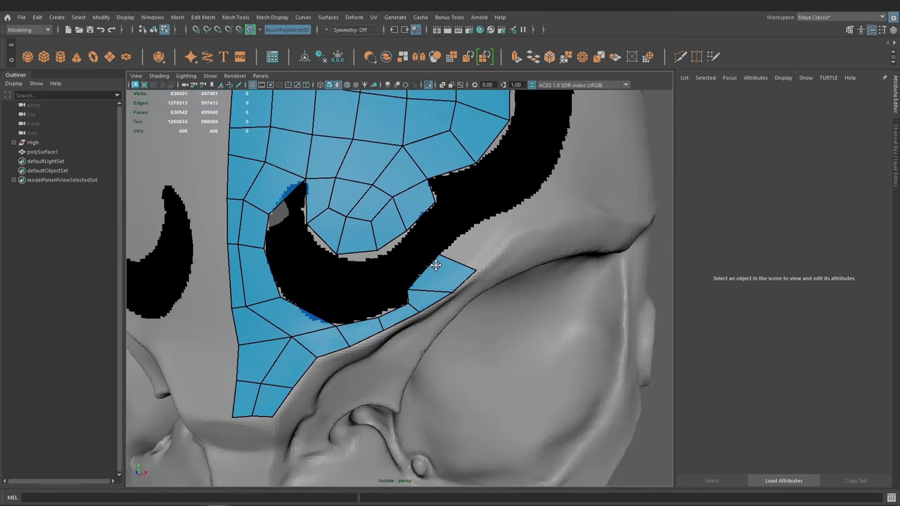
scroll(430, 268, "up", 2)
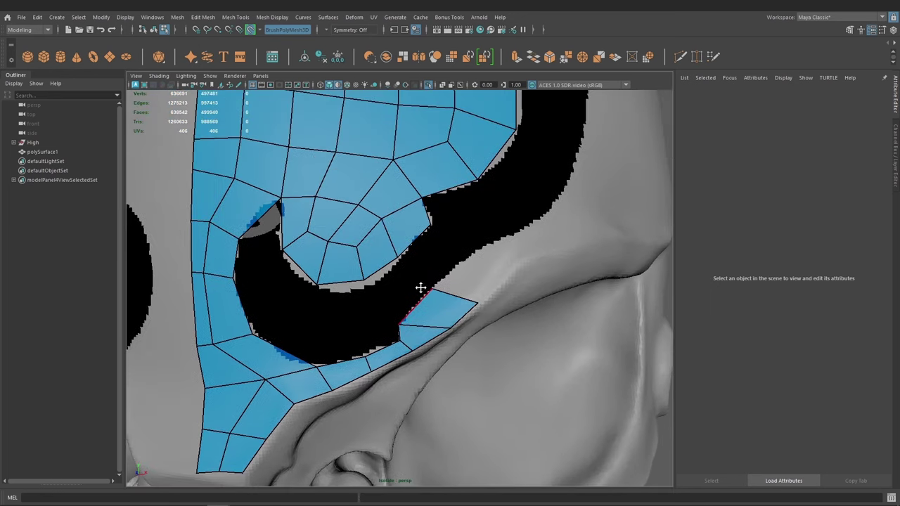
middle_click_drag(419, 289, 406, 315, "alt")
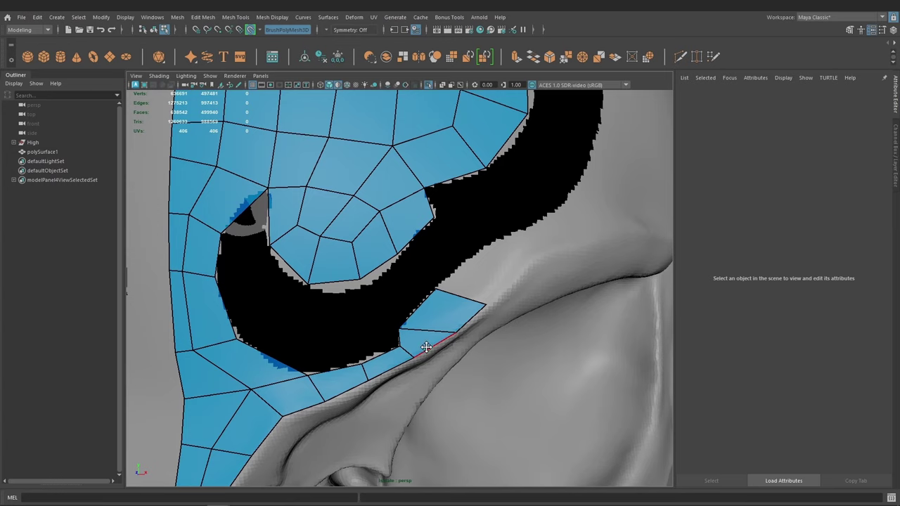
scroll(429, 293, "up", 2)
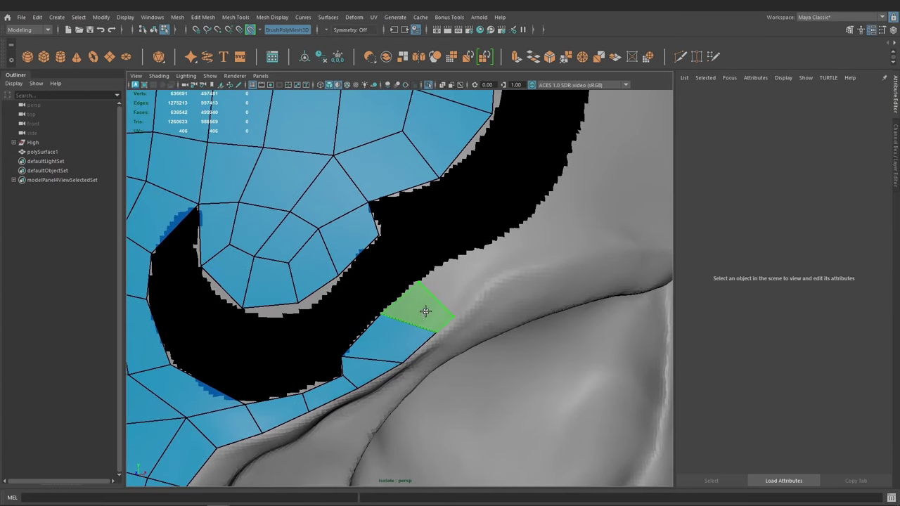
left_click(425, 312, "shift")
Delete the stray quad at the end of the strip.
scroll(426, 310, "down", 2)
scroll(433, 295, "up", 1)
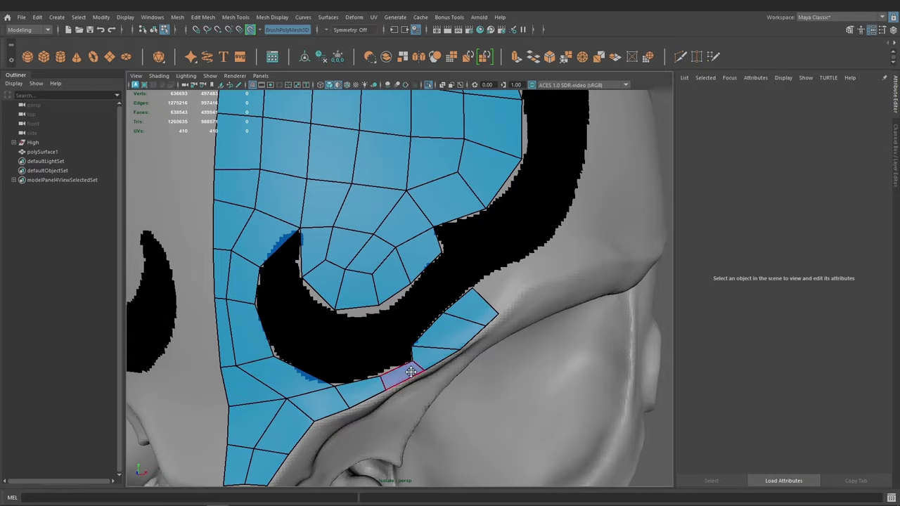
scroll(338, 334, "down", 2)
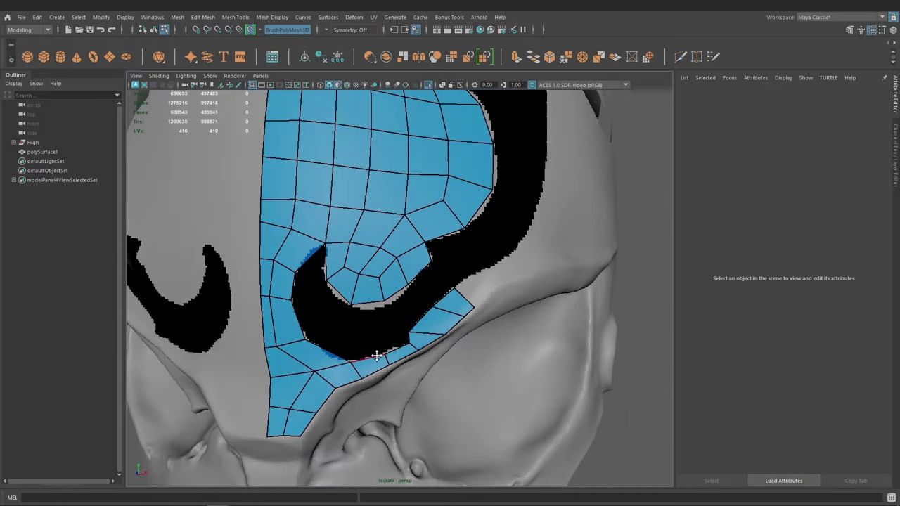
scroll(422, 326, "down", 1)
scroll(401, 295, "up", 3)
scroll(422, 331, "up", 1)
left_click(422, 331, "ctrl+shift")
Add a new quad on the mesh edge, extending the strip toward the cheek.
scroll(421, 329, "down", 2)
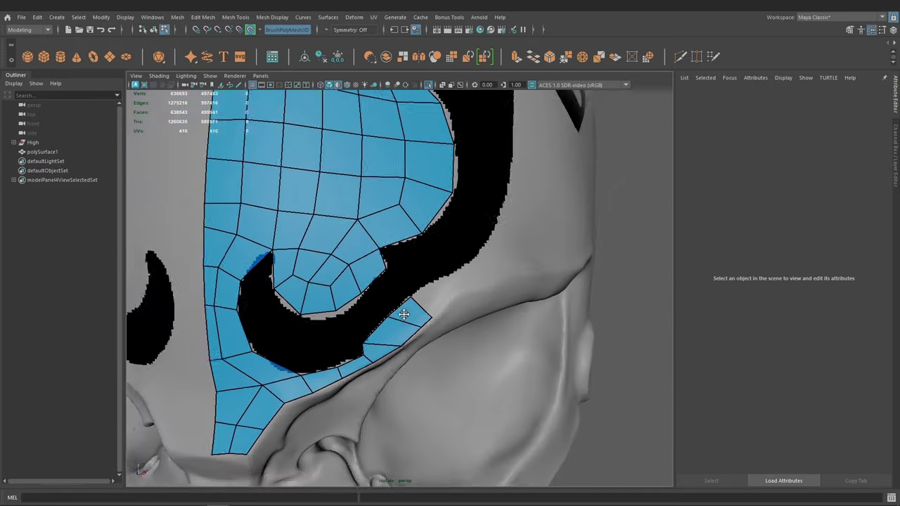
scroll(422, 327, "down", 1)
scroll(411, 351, "up", 2)
scroll(426, 344, "up", 2)
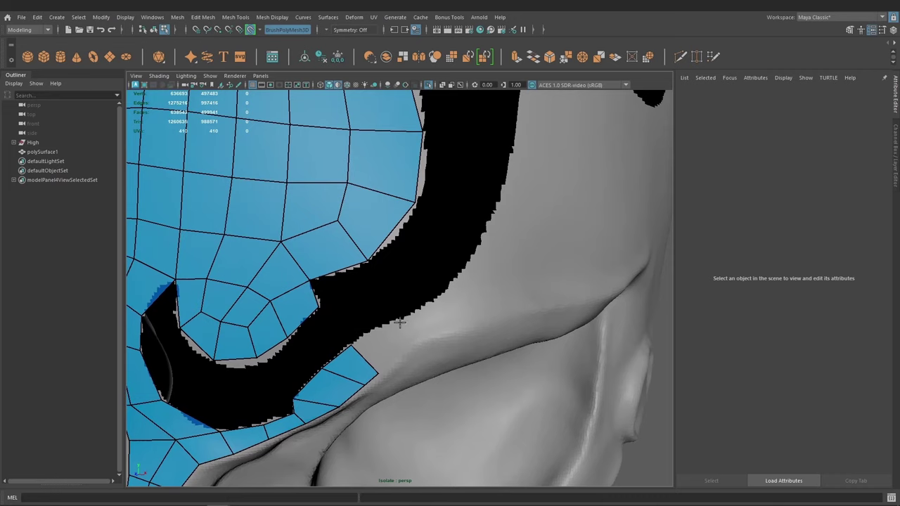
left_click(395, 341, "shift")
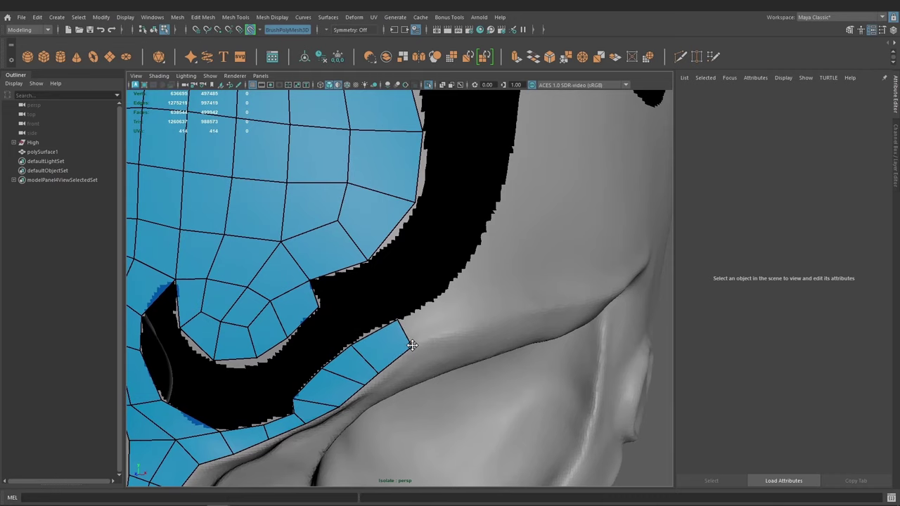
scroll(412, 346, "down", 2)
scroll(428, 335, "down", 2)
scroll(433, 332, "up", 3)
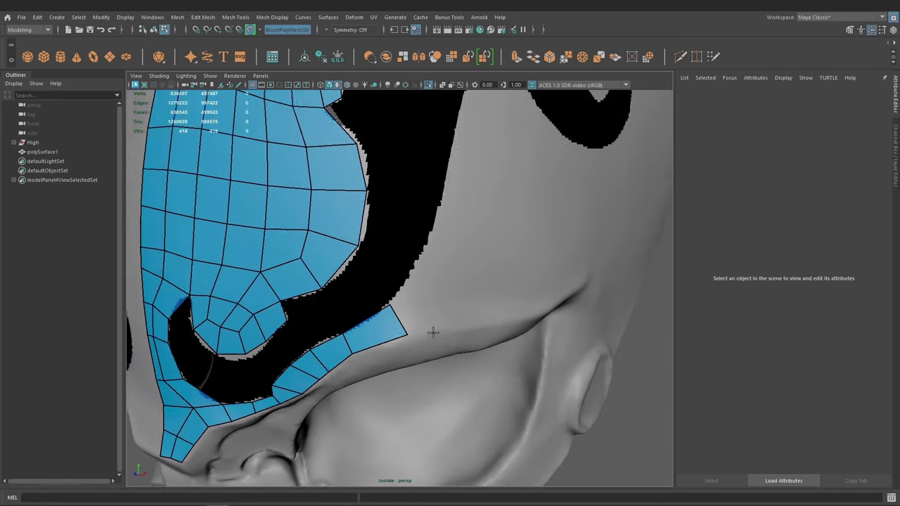
scroll(433, 332, "up", 1)
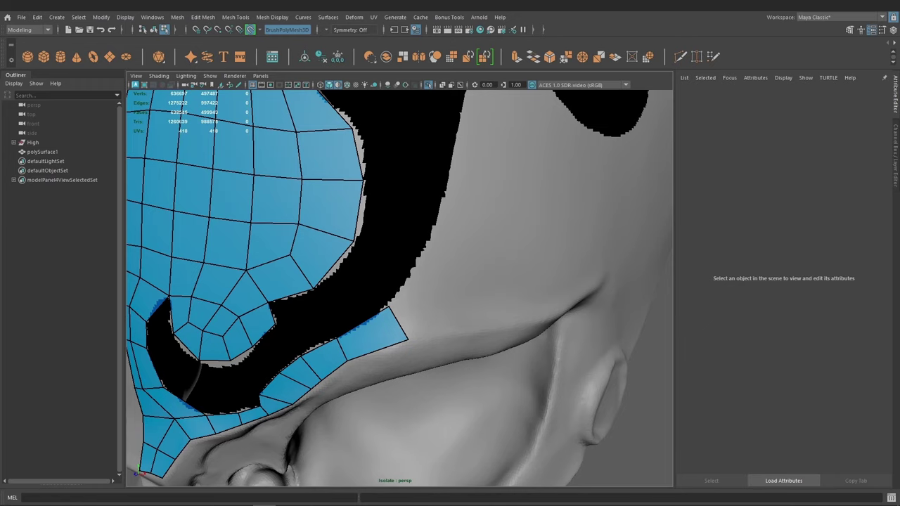
scroll(429, 282, "down", 1)
scroll(427, 288, "down", 1)
scroll(436, 289, "up", 1)
scroll(443, 294, "up", 2)
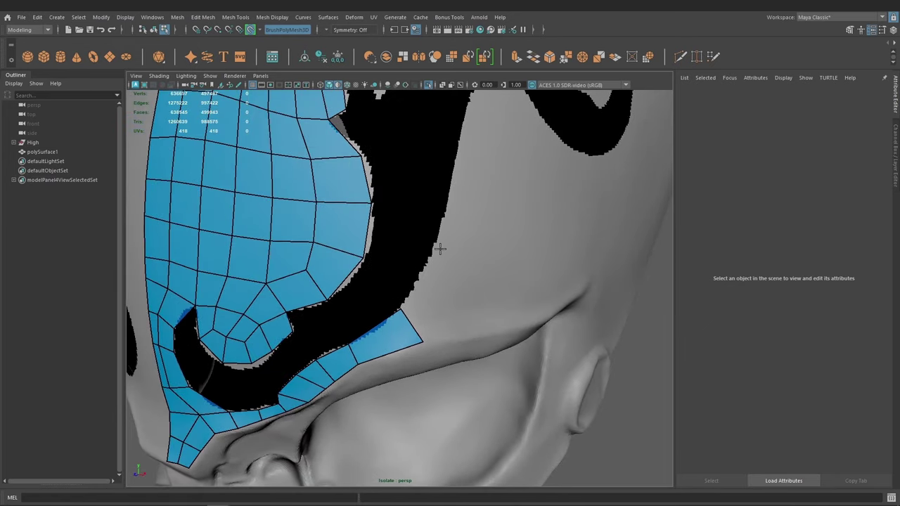
Fill quads between the dots and the strip, extending it up the tattoo band.
left_click(435, 300, "shift")
scroll(433, 299, "down", 1)
scroll(433, 295, "down", 2)
scroll(430, 288, "up", 2)
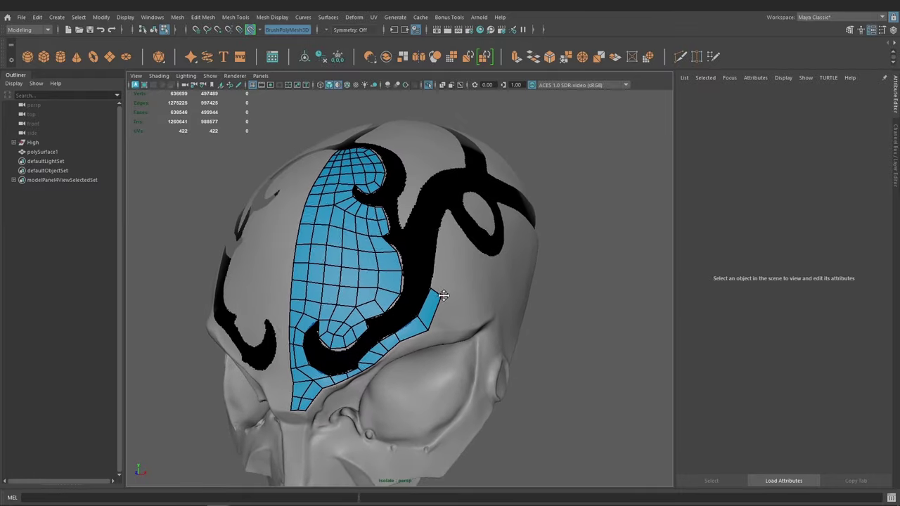
scroll(426, 281, "up", 2)
scroll(431, 312, "up", 2)
scroll(466, 317, "up", 1)
scroll(424, 330, "down", 1)
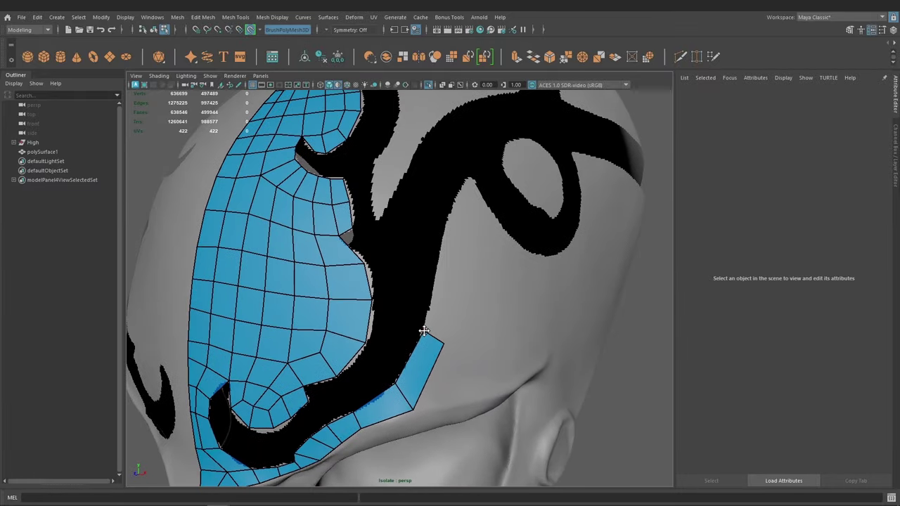
scroll(447, 312, "up", 1)
left_click(441, 304, "shift")
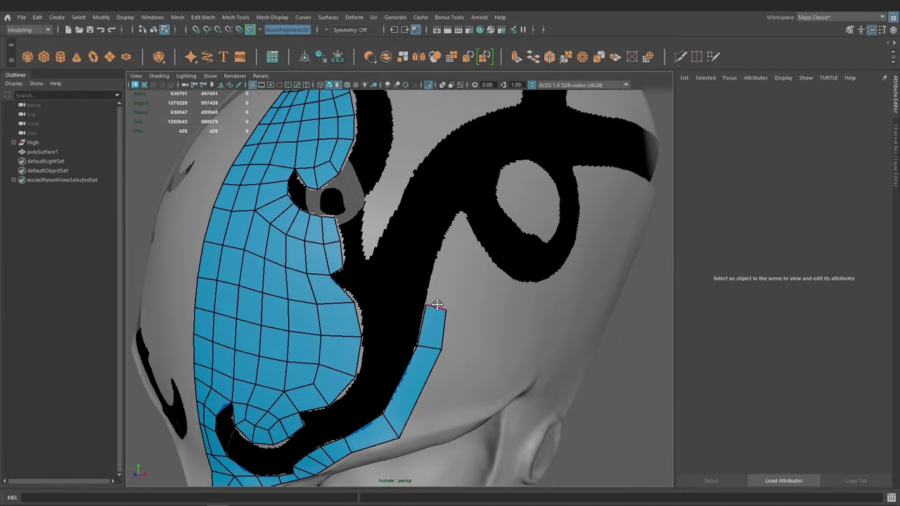
left_click(445, 291, "shift")
scroll(436, 309, "up", 1)
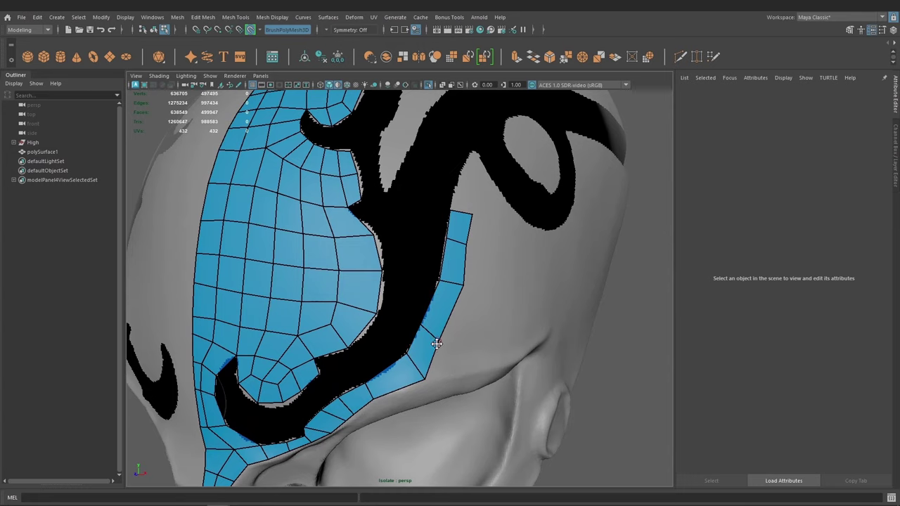
scroll(433, 341, "down", 1)
scroll(422, 337, "up", 1)
scroll(401, 322, "up", 2)
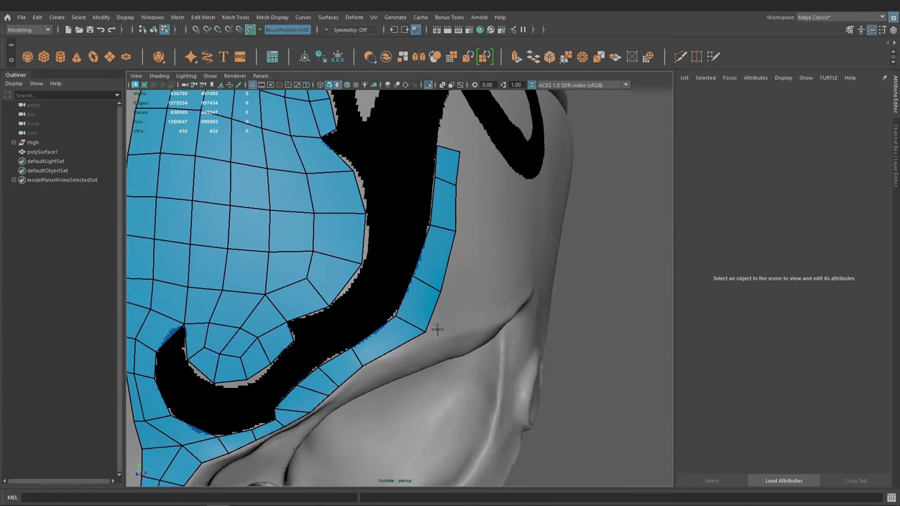
Add several quads at the strip's upper end beside the tattoo swirl.
left_click_drag(436, 329, 412, 307, "alt")
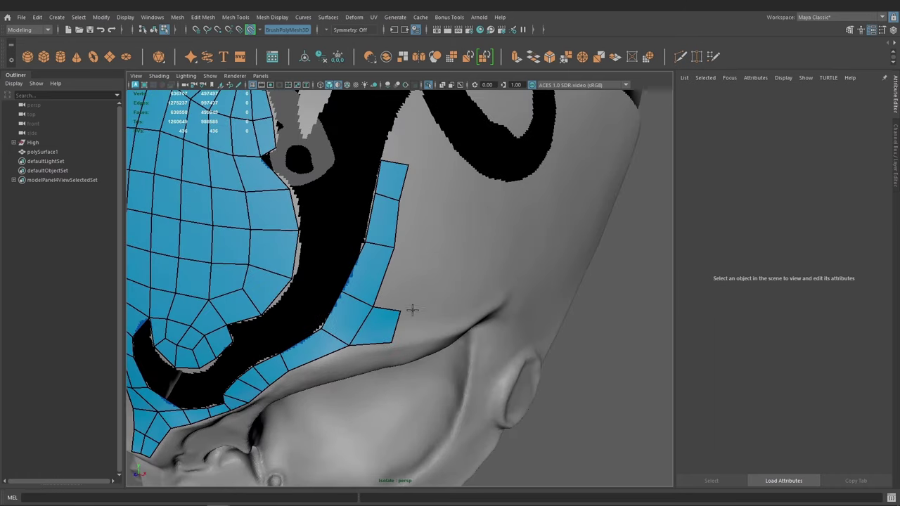
left_click(400, 261, "shift")
left_click_drag(400, 260, 409, 273, "alt")
scroll(408, 273, "down", 2)
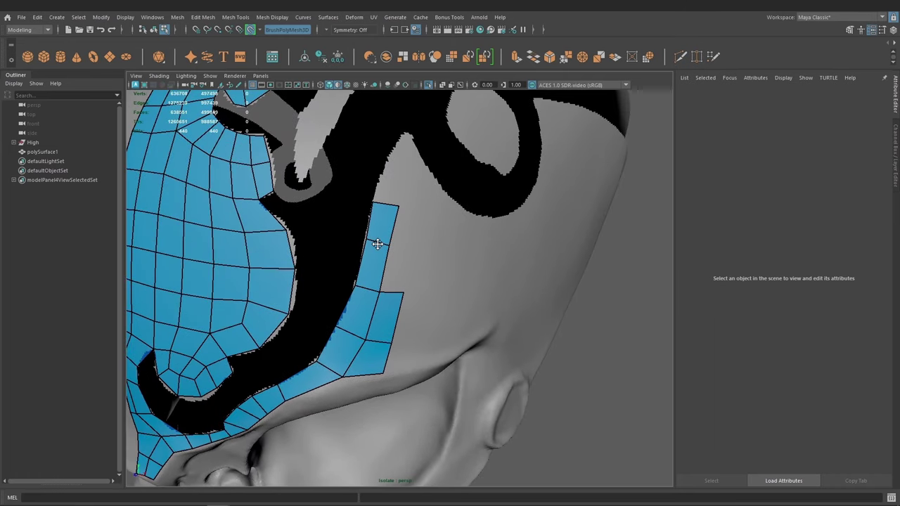
scroll(397, 270, "up", 1)
scroll(394, 273, "up", 2)
left_click_drag(403, 235, 387, 267, "alt")
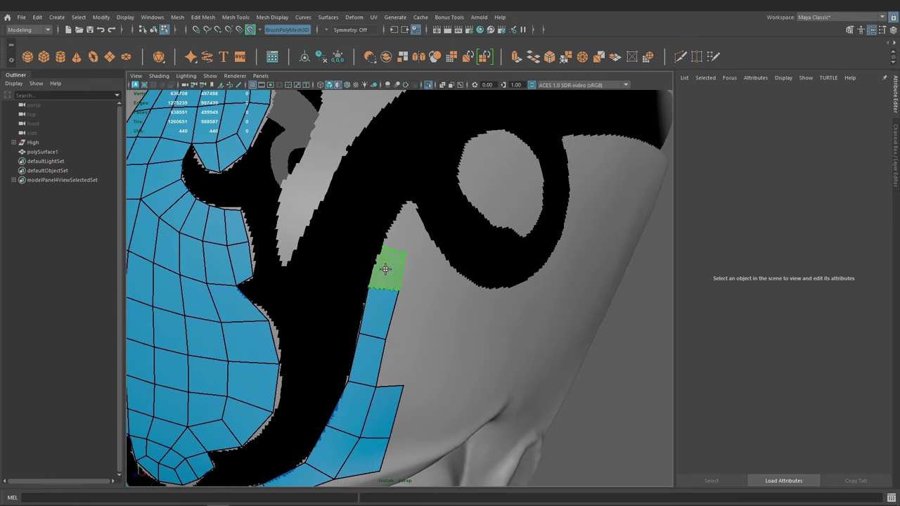
left_click(387, 267, "shift")
scroll(408, 237, "up", 2)
left_click(424, 241, "shift")
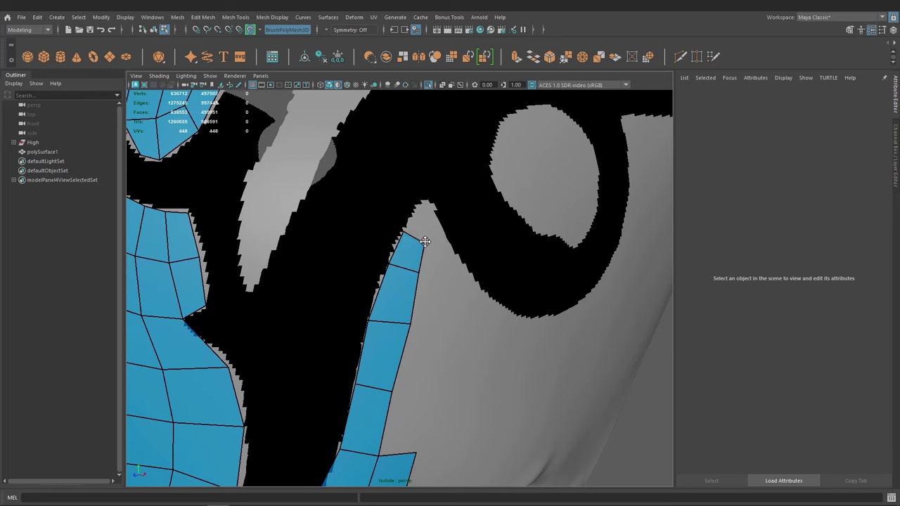
left_click(424, 203, "shift")
left_click_drag(432, 235, 422, 271, "alt")
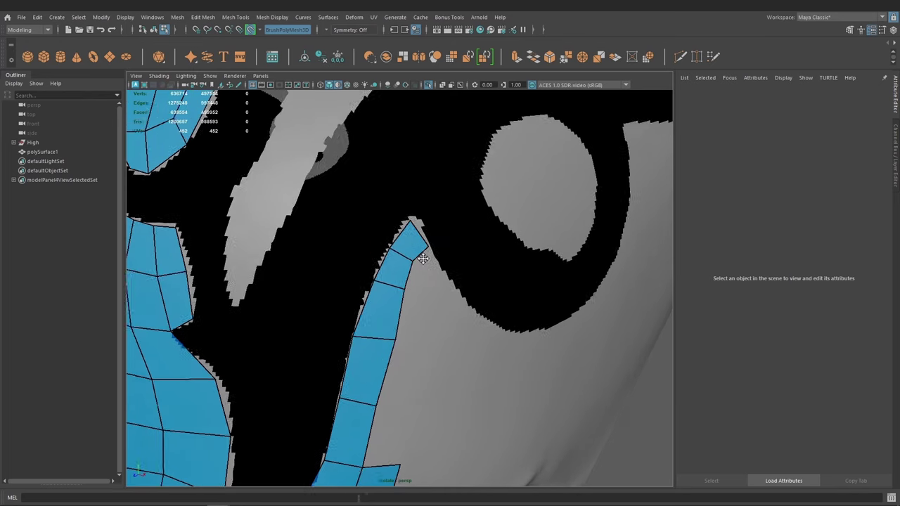
left_click(434, 278, "shift")
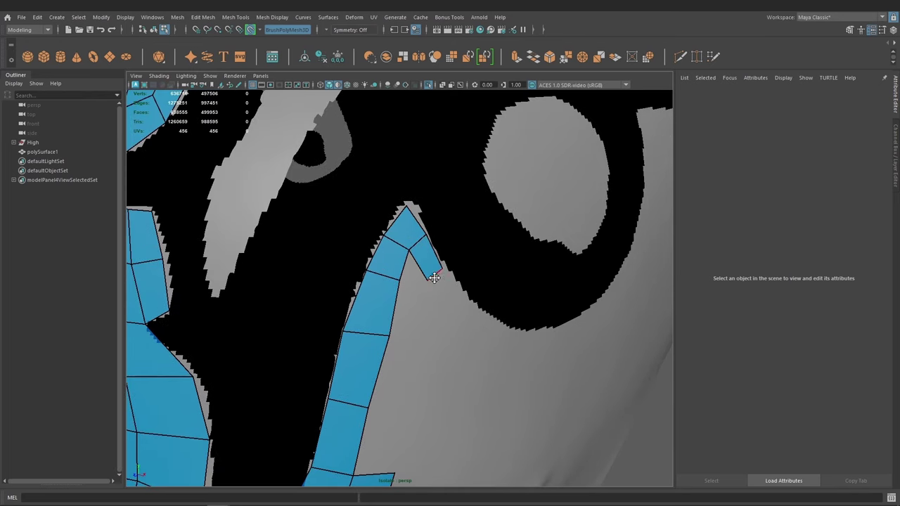
left_click(405, 323, "shift")
left_click_drag(397, 317, 389, 284, "alt")
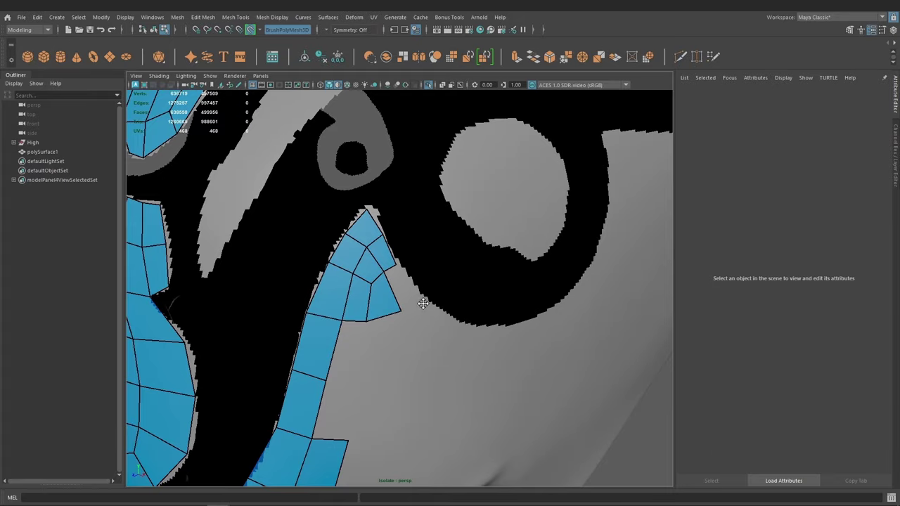
scroll(423, 303, "down", 3)
Tumble around the new patch and fill the notch at the strip's lower right.
mouse_move(387, 319)
left_mouse_down("alt")
mouse_move(370, 301)
mouse_move(384, 260)
mouse_move(385, 335)
mouse_move(446, 361)
mouse_move(364, 361)
mouse_move(384, 315)
mouse_move(382, 348)
mouse_move(401, 307)
mouse_move(362, 296)
left_mouse_up("alt")
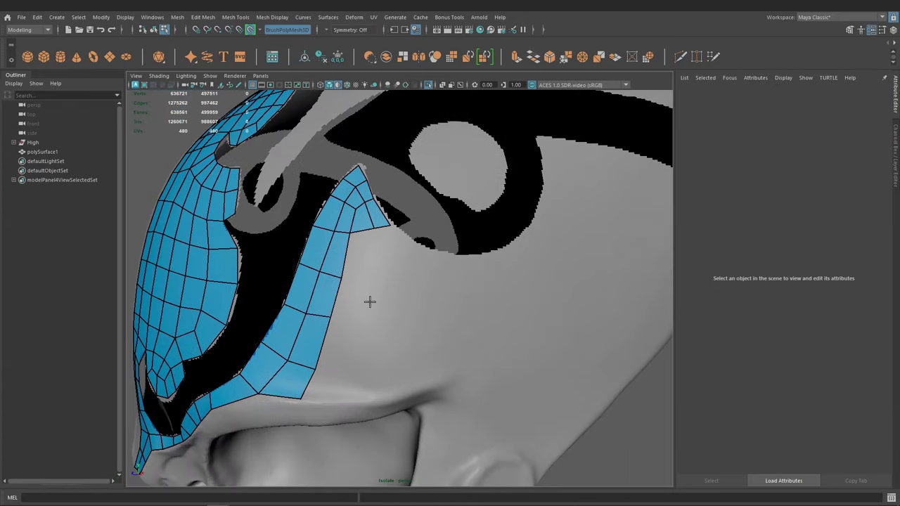
scroll(369, 302, "down", 2)
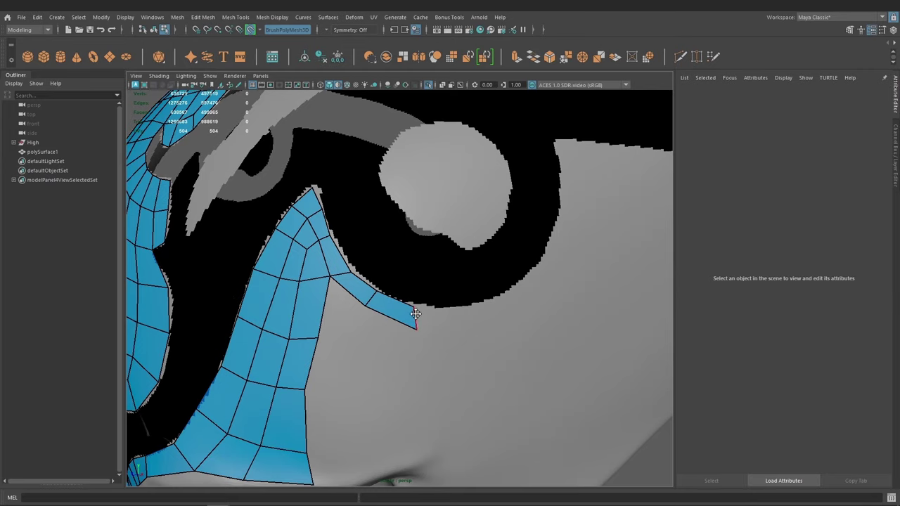
mouse_move(415, 315)
left_mouse_down("alt")
mouse_move(416, 302)
mouse_move(408, 373)
mouse_move(416, 285)
mouse_move(352, 297)
left_mouse_up("alt")
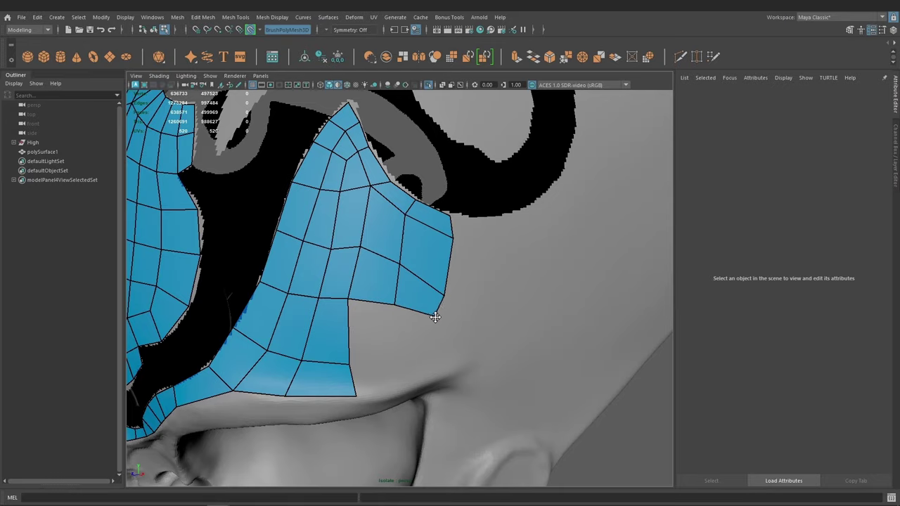
mouse_move(421, 313)
left_mouse_down("alt")
mouse_move(409, 304)
mouse_move(392, 325)
mouse_move(412, 305)
mouse_move(424, 346)
mouse_move(380, 321)
mouse_move(390, 313)
mouse_move(374, 311)
mouse_move(384, 312)
left_mouse_up("alt")
left_click(383, 317, "shift")
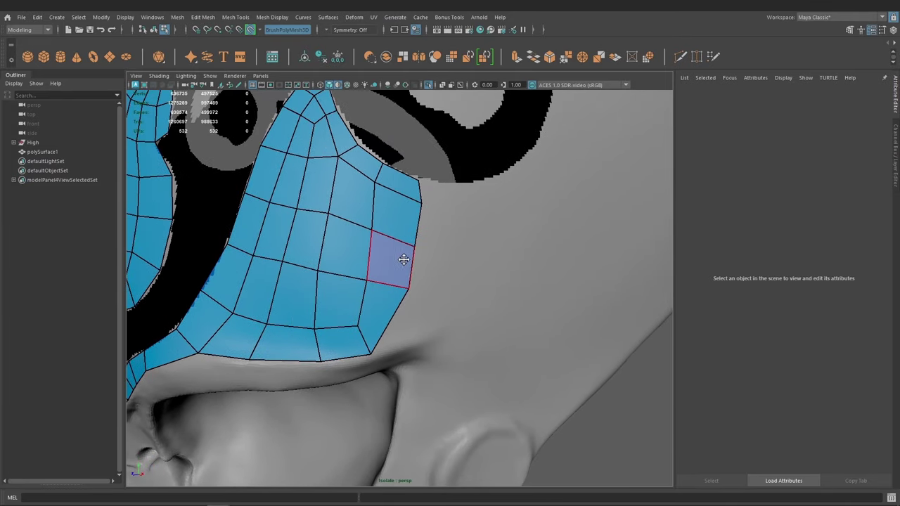
mouse_move(403, 259)
left_mouse_down("alt")
mouse_move(387, 299)
mouse_move(345, 313)
mouse_move(382, 336)
mouse_move(371, 345)
mouse_move(394, 330)
left_mouse_up("alt")
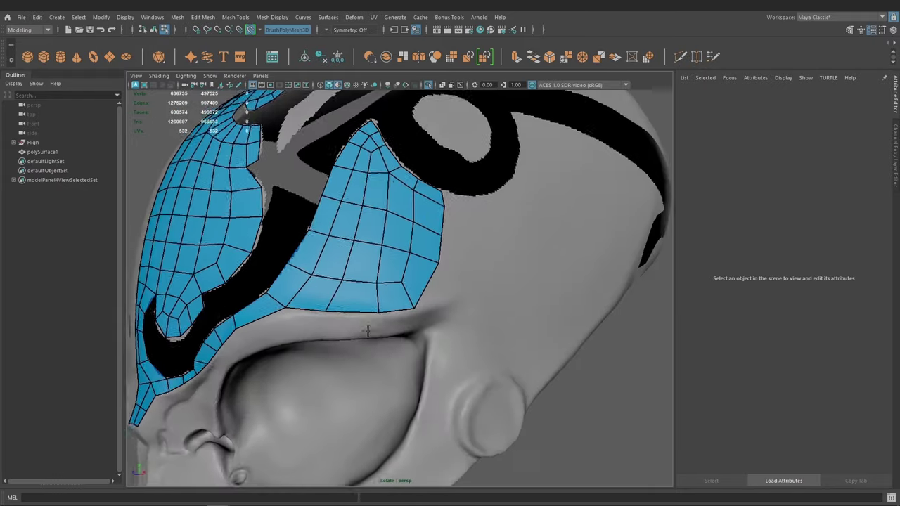
scroll(394, 331, "down", 5)
scroll(404, 317, "up", 3)
scroll(404, 317, "up", 3)
scroll(361, 301, "up", 3)
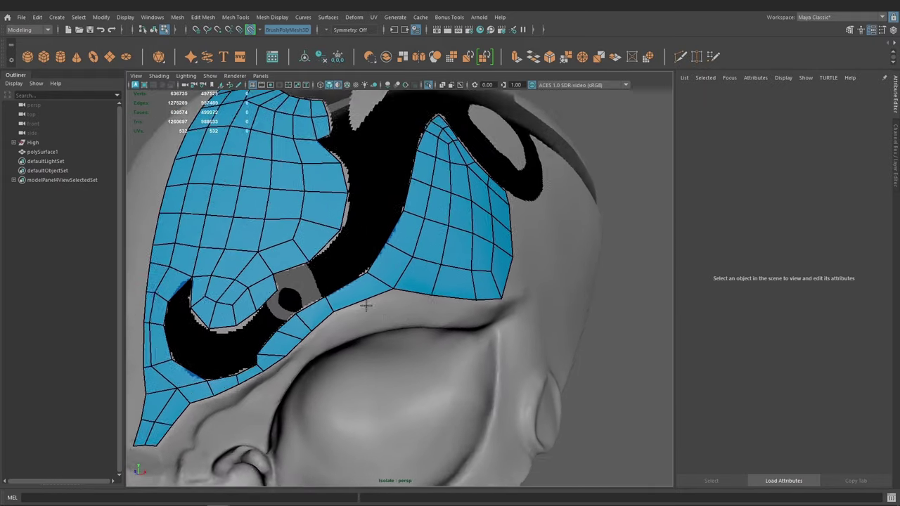
scroll(331, 311, "up", 2)
Add quads at the brow strip's corner near the nose bridge, filling the gap between its edges.
mouse_move(342, 310)
left_mouse_down("alt")
mouse_move(341, 320)
mouse_move(365, 309)
mouse_move(367, 283)
mouse_move(312, 337)
mouse_move(342, 288)
mouse_move(358, 317)
mouse_move(419, 362)
mouse_move(421, 354)
left_mouse_up("alt")
left_click(350, 317, "shift")
left_click(439, 313, "shift")
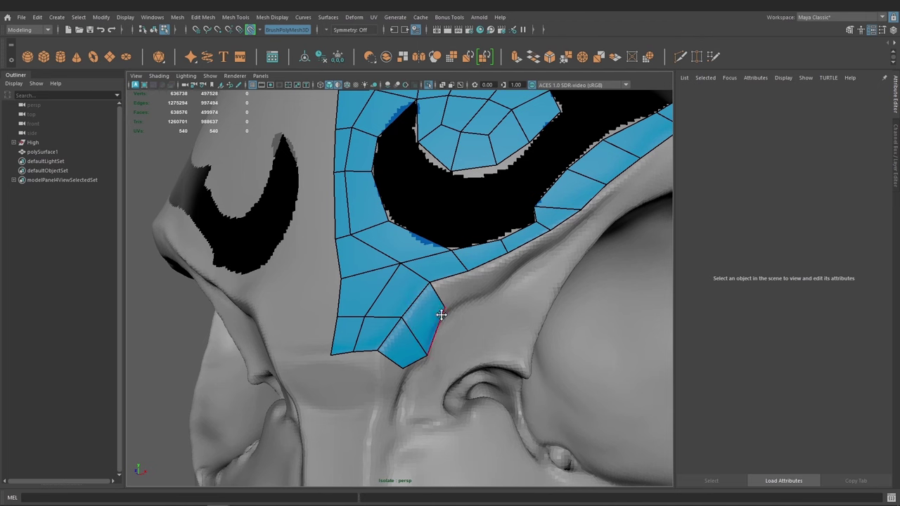
left_click(444, 308, "shift")
left_click_drag(445, 307, 374, 308, "alt")
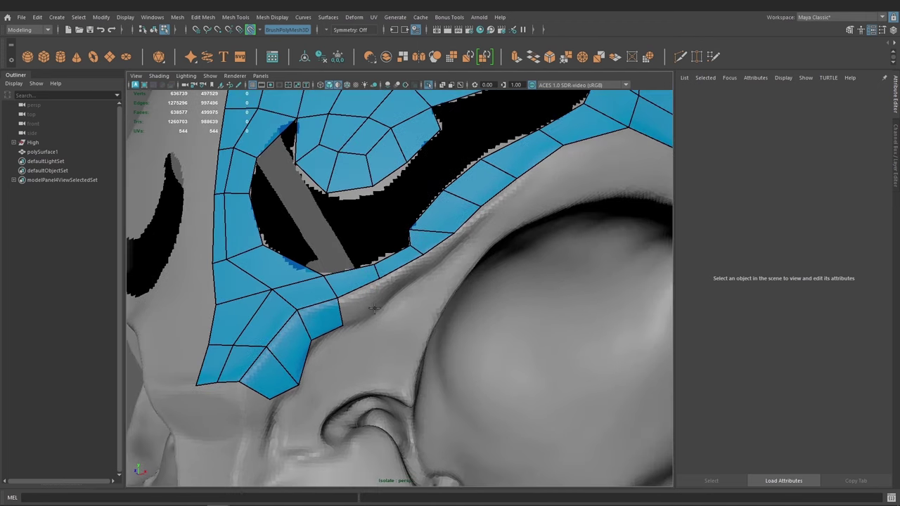
mouse_move(404, 276)
left_mouse_down("alt")
mouse_move(356, 316)
mouse_move(359, 299)
left_mouse_up("alt")
left_click(370, 298, "shift")
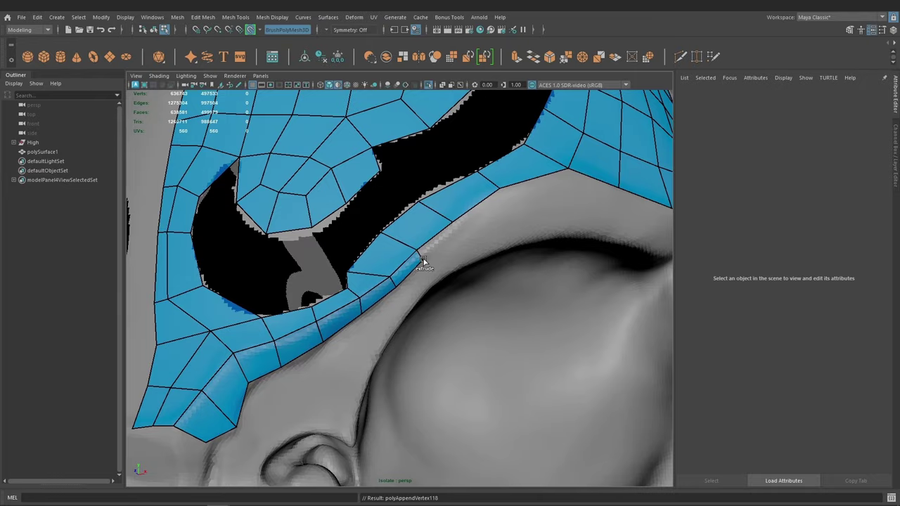
scroll(425, 261, "down", 5)
mouse_move(425, 262)
left_mouse_down("alt")
mouse_move(355, 267)
mouse_move(351, 283)
mouse_move(282, 316)
left_mouse_up("alt")
scroll(408, 261, "up", 3)
scroll(391, 260, "up", 2)
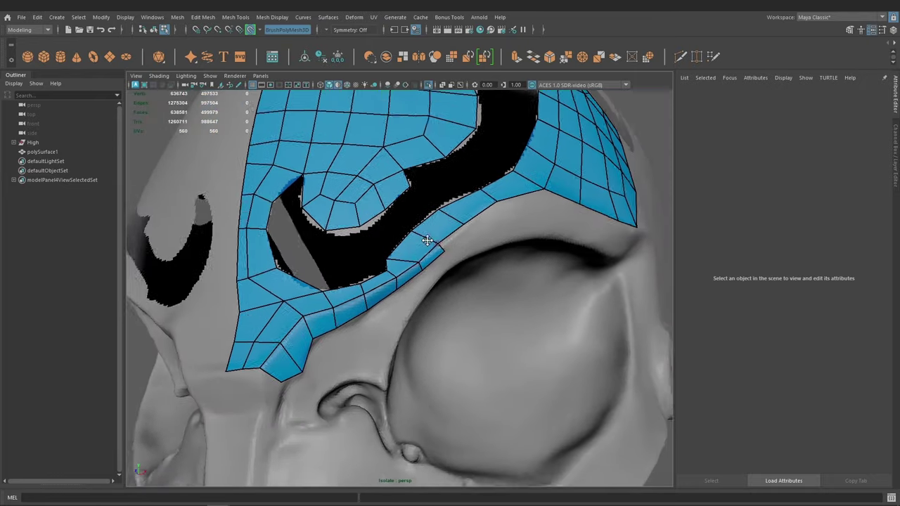
scroll(391, 261, "down", 2)
scroll(383, 258, "up", 2)
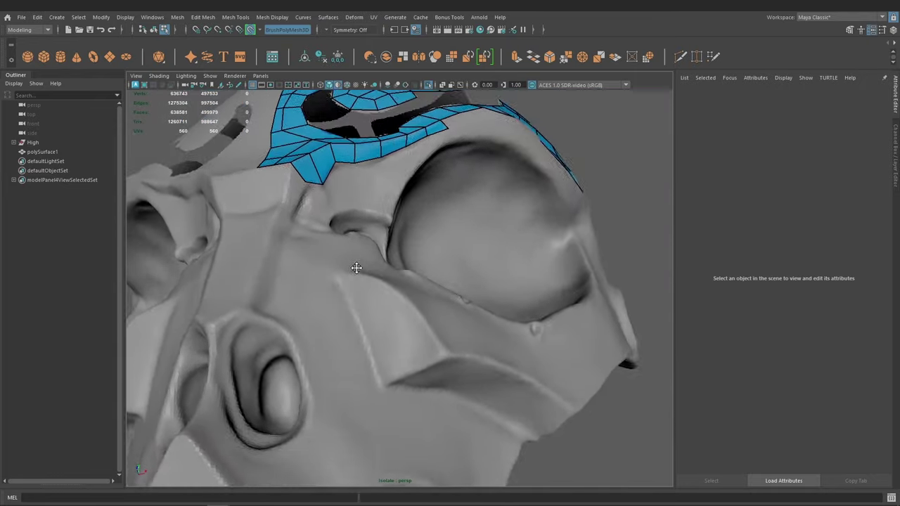
scroll(384, 258, "up", 3)
scroll(358, 245, "up", 2)
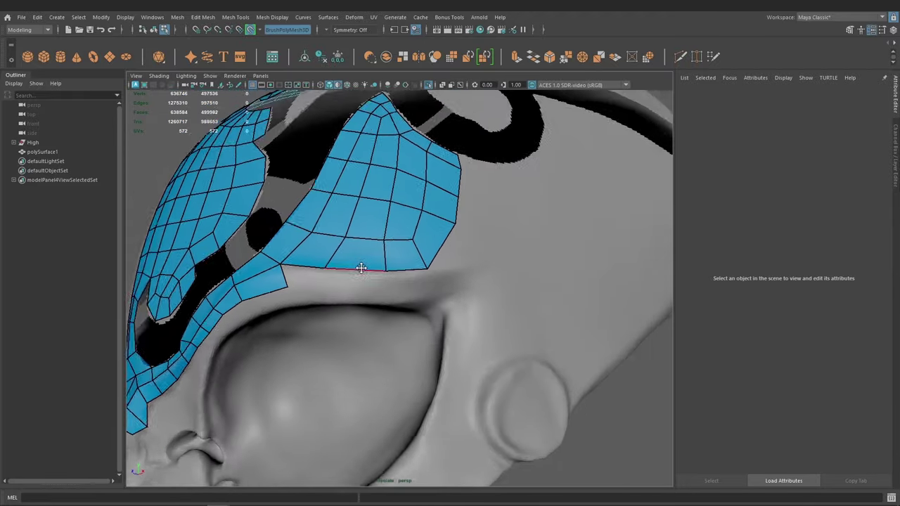
Extrude a row of quads along the patch's lower border and join it to the strip.
left_click_drag(385, 261, 386, 288, "alt")
key("ctrl+z")
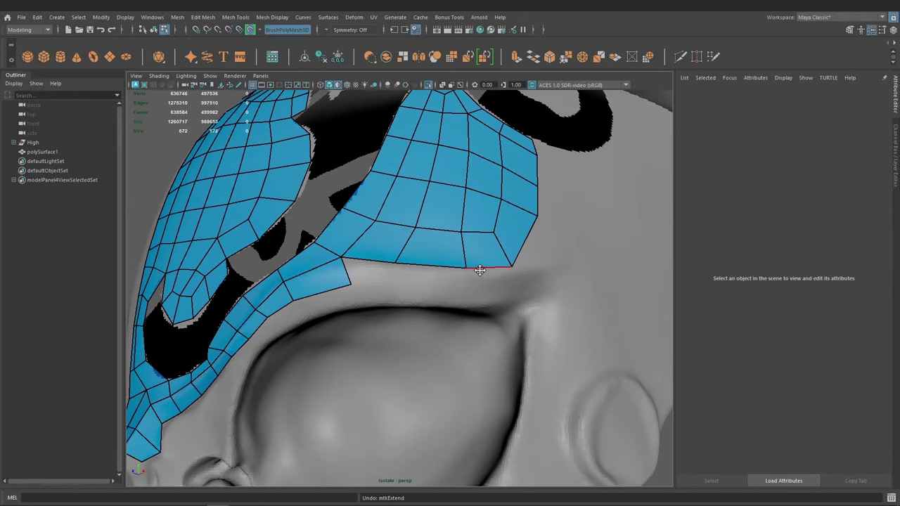
left_click_drag(452, 275, 431, 284)
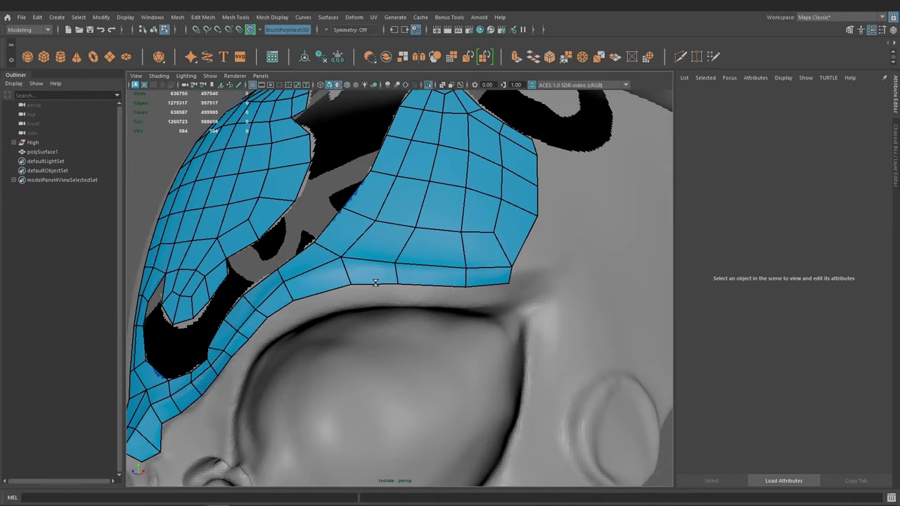
mouse_move(375, 282)
left_mouse_down("alt")
mouse_move(419, 271)
mouse_move(396, 279)
mouse_move(378, 335)
left_mouse_up("alt")
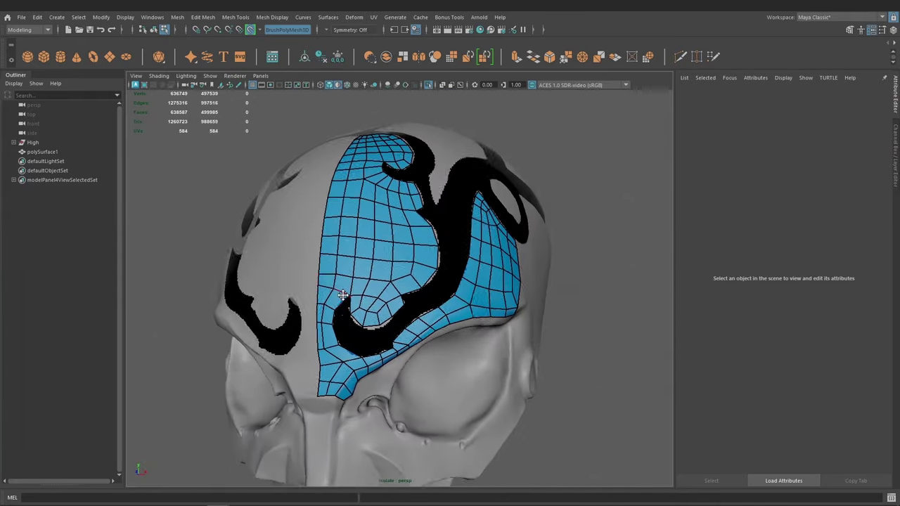
Square the strip's pointed tip into a quad and add another quad at its lower tip.
scroll(378, 375, "down", 5)
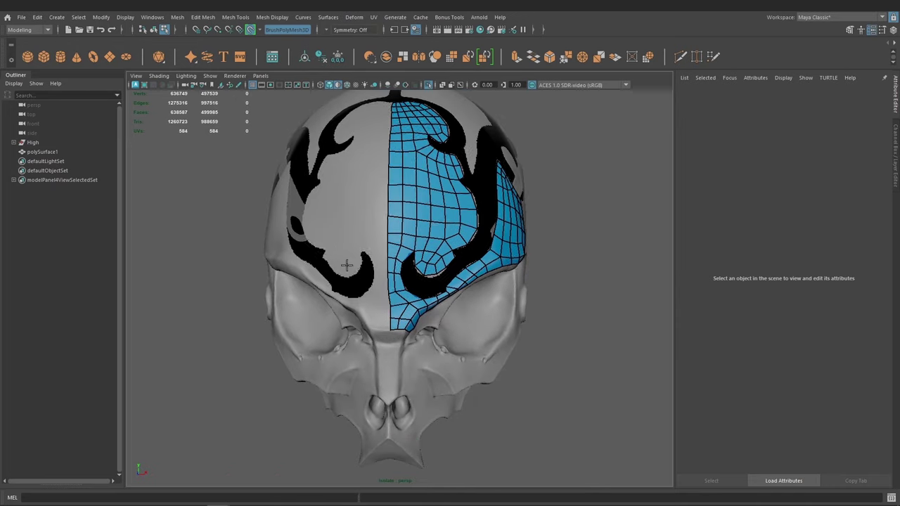
scroll(351, 261, "up", 5)
scroll(412, 307, "up", 3)
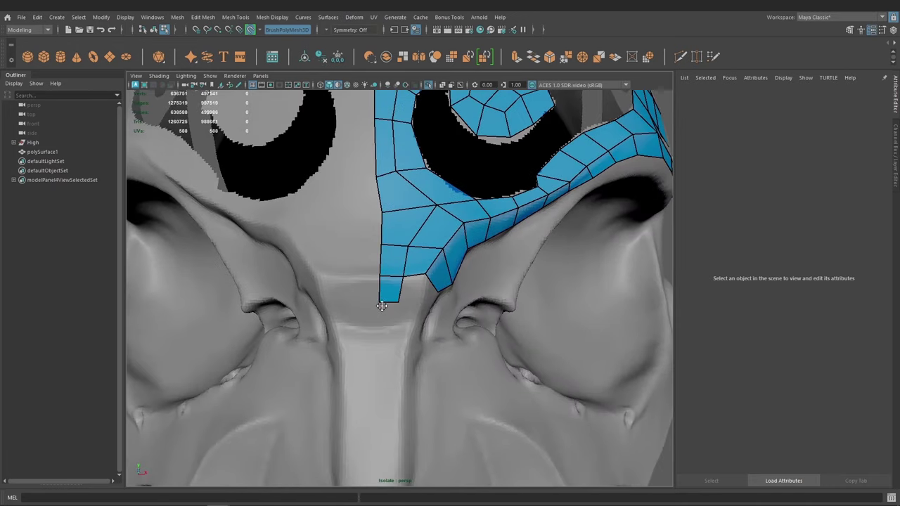
left_click(390, 320, "shift")
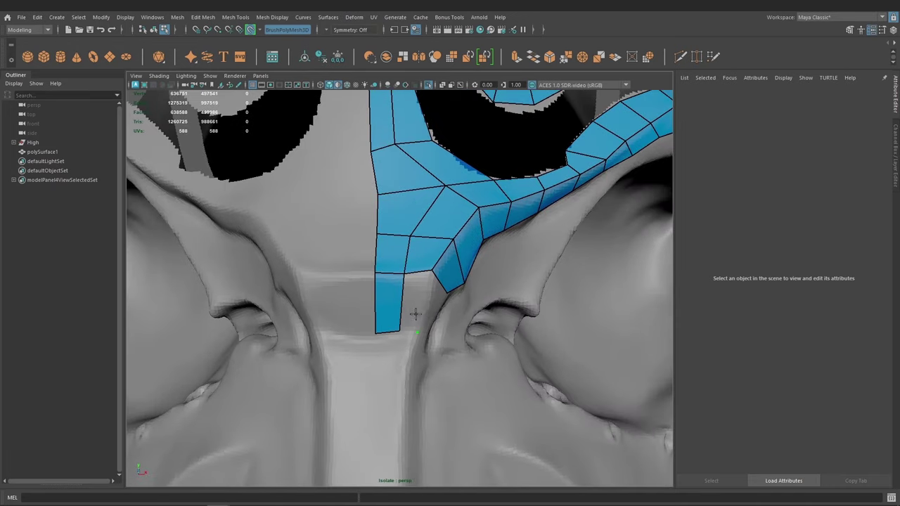
left_click_drag(412, 311, 327, 263, "alt")
right_click(352, 304)
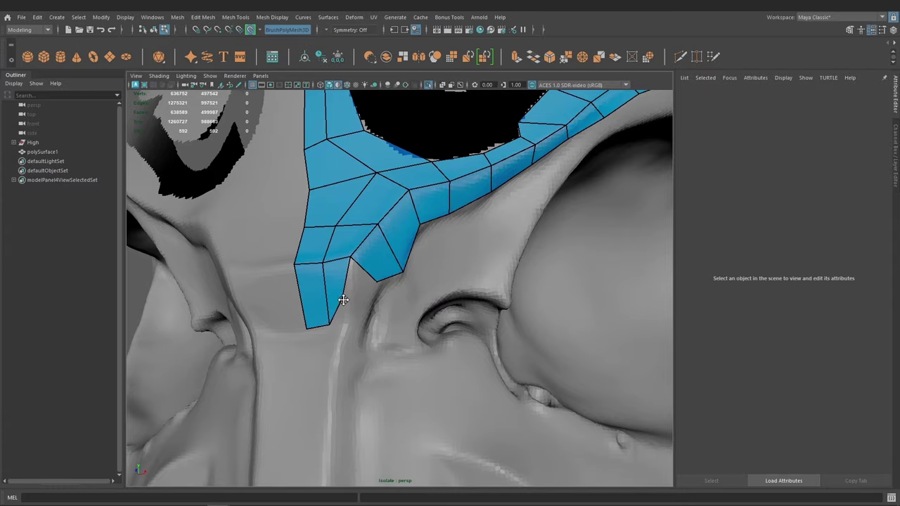
left_click(342, 309, "shift")
scroll(333, 317, "up", 2)
mouse_move(332, 317)
left_mouse_down("alt")
mouse_move(437, 302)
mouse_move(392, 275)
mouse_move(347, 267)
mouse_move(400, 261)
mouse_move(368, 293)
mouse_move(345, 295)
mouse_move(368, 288)
mouse_move(387, 304)
mouse_move(395, 291)
mouse_move(382, 295)
mouse_move(380, 261)
left_mouse_up("alt")
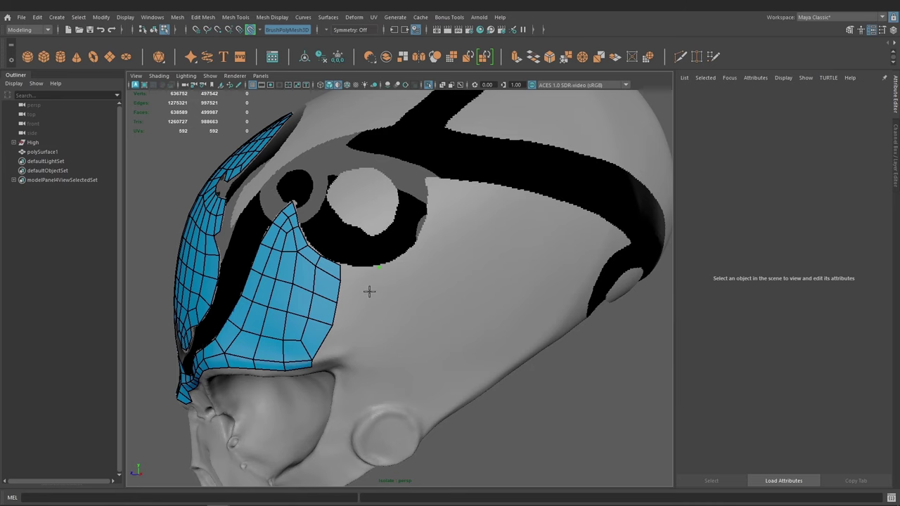
Add a small quad at the patch edge, then extrude quads down from the eye-socket rim onto the temple.
left_click_drag(438, 331, 378, 281, "alt")
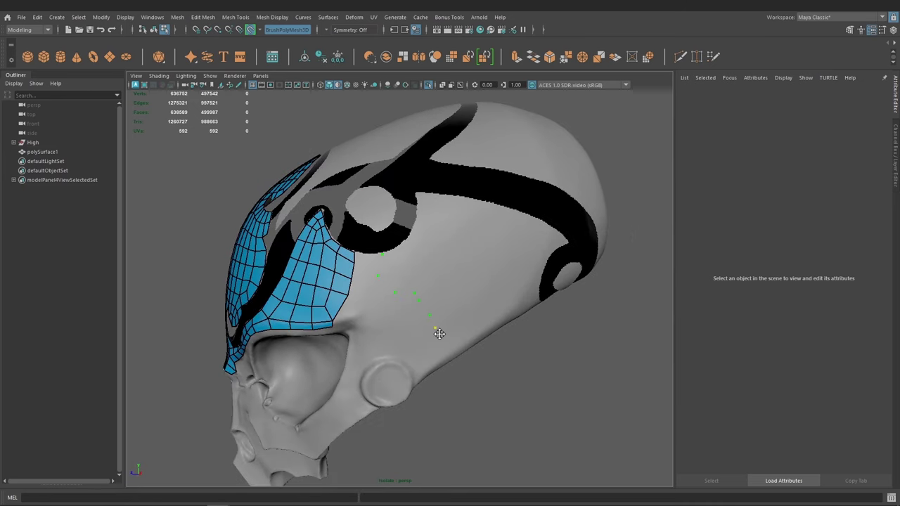
mouse_move(471, 336)
left_mouse_down("alt")
mouse_move(434, 307)
mouse_move(449, 288)
mouse_move(442, 285)
mouse_move(460, 316)
mouse_move(442, 299)
mouse_move(446, 287)
mouse_move(421, 281)
mouse_move(429, 297)
mouse_move(417, 287)
mouse_move(439, 269)
left_mouse_up("alt")
key("ctrl+z")
scroll(418, 289, "up", 2)
left_click(413, 264, "shift")
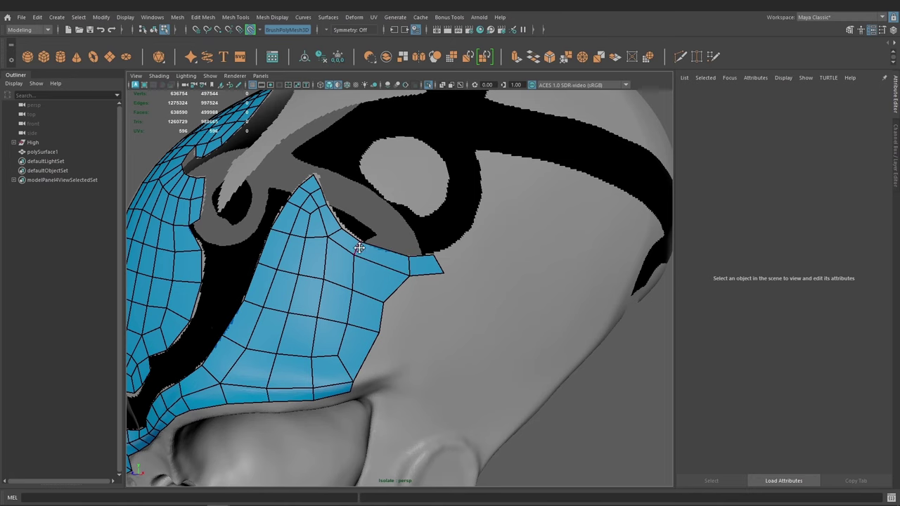
left_click_drag(367, 262, 378, 267, "alt")
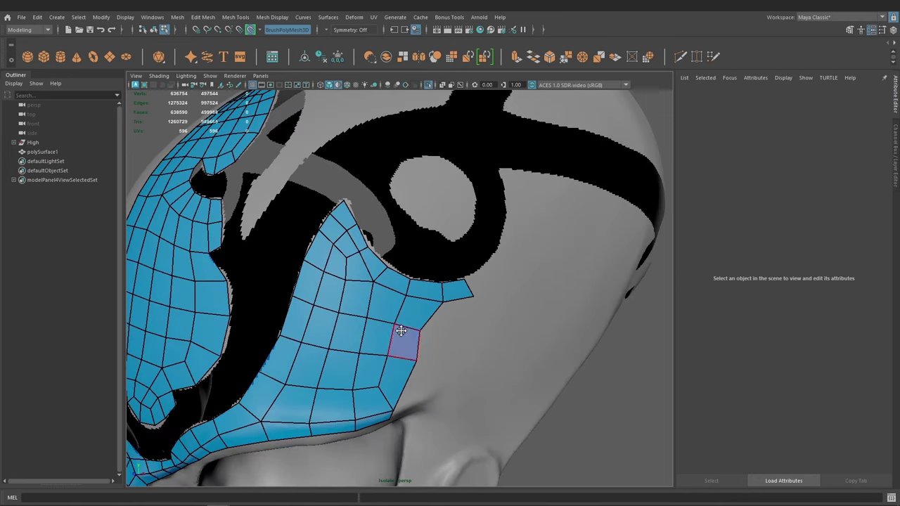
mouse_move(402, 341)
left_mouse_down("alt")
mouse_move(381, 273)
mouse_move(388, 267)
mouse_move(375, 283)
mouse_move(329, 267)
left_mouse_up("alt")
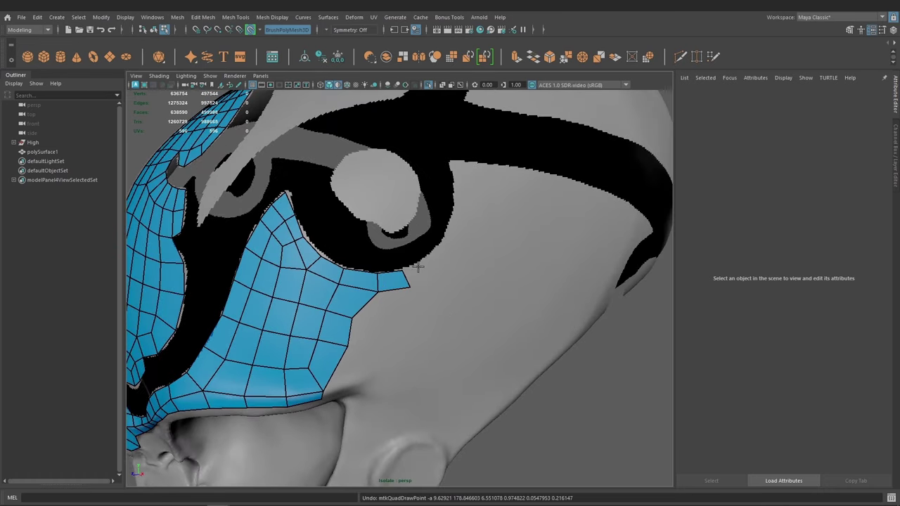
mouse_move(428, 279)
left_mouse_down("alt")
mouse_move(401, 262)
mouse_move(412, 312)
mouse_move(396, 279)
mouse_move(426, 311)
mouse_move(433, 281)
mouse_move(348, 341)
mouse_move(446, 241)
left_mouse_up("alt")
left_click(398, 286, "shift")
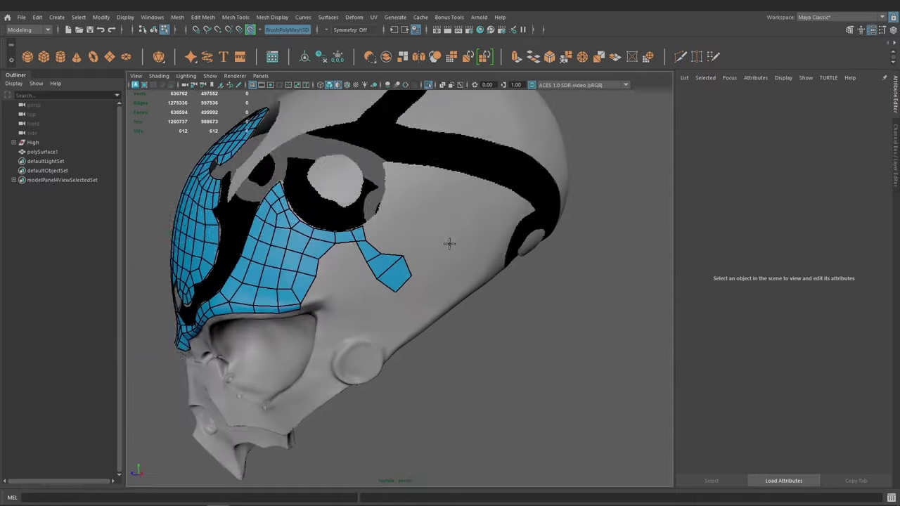
Undo the last face, reposition the end quad's outer corner, and commit it as a face.
scroll(401, 311, "up", 2)
key("ctrl+z")
left_click_drag(407, 270, 389, 288)
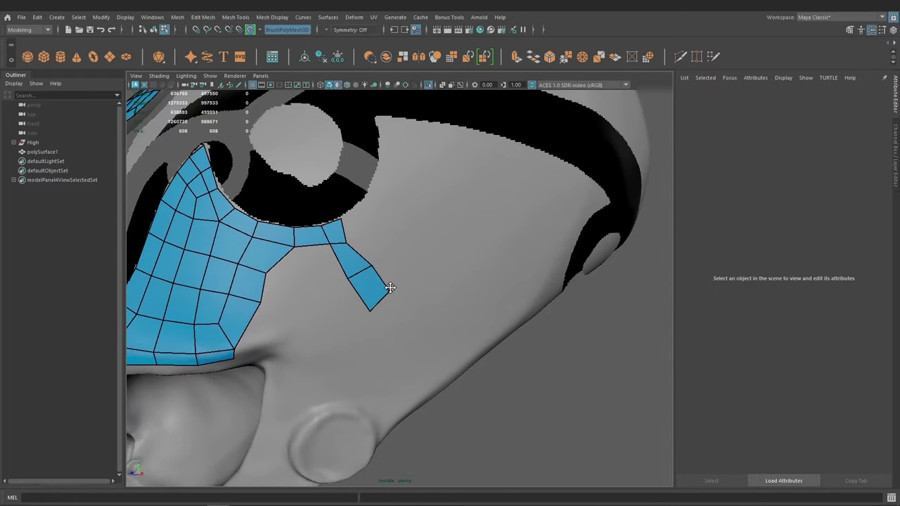
left_click_drag(365, 252, 402, 281, "alt")
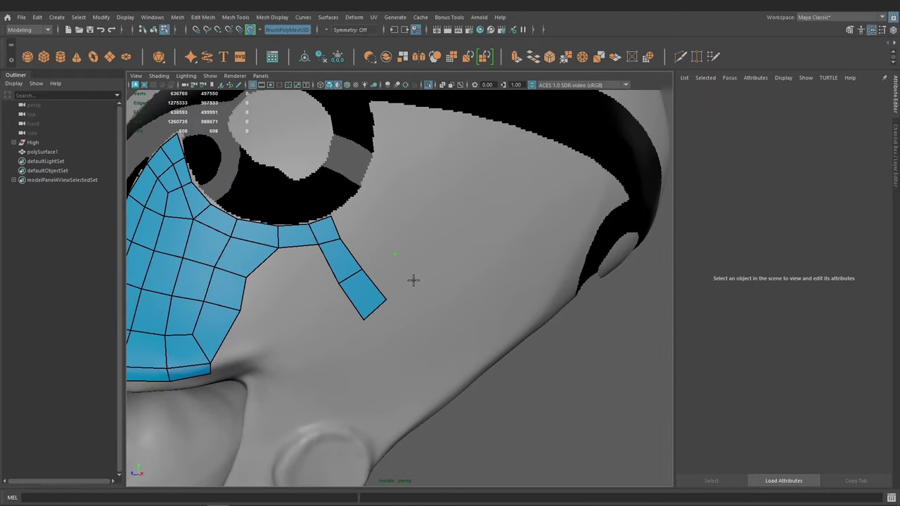
left_click(396, 282, "shift")
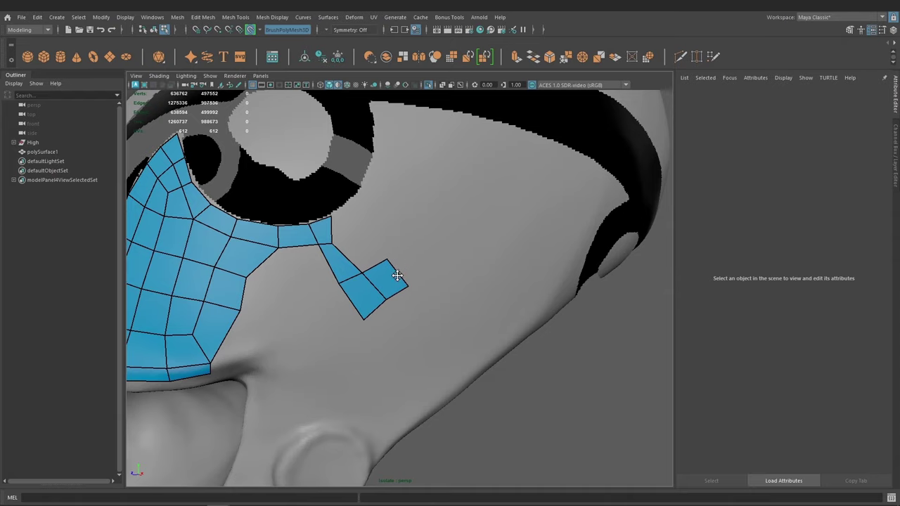
Extend the temple strip down by about three quads and fill the gaps beside and below it.
left_click_drag(397, 276, 442, 372, "alt")
mouse_move(416, 327)
left_mouse_down("alt")
mouse_move(362, 292)
mouse_move(405, 285)
mouse_move(393, 301)
mouse_move(351, 266)
mouse_move(382, 276)
mouse_move(375, 333)
left_mouse_up("alt")
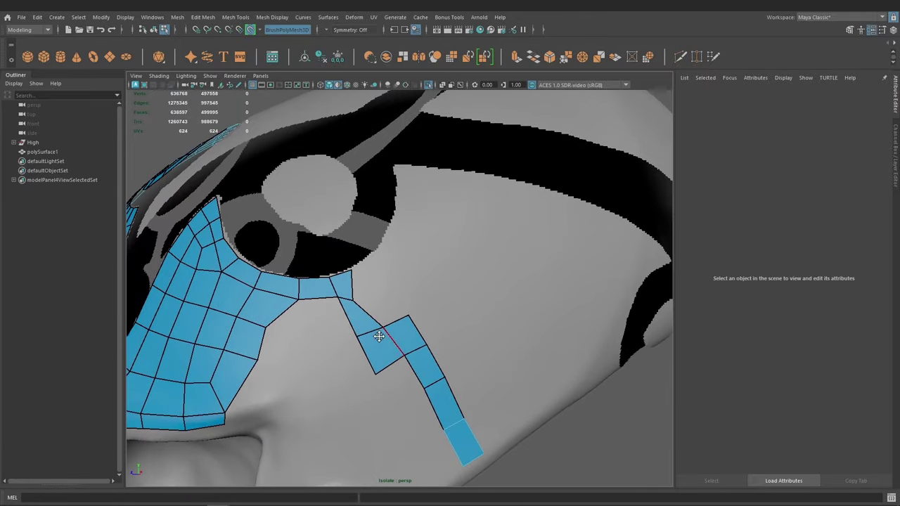
mouse_move(297, 299)
left_mouse_down("alt")
mouse_move(333, 338)
mouse_move(380, 296)
mouse_move(390, 310)
mouse_move(347, 317)
mouse_move(347, 345)
mouse_move(345, 325)
mouse_move(371, 317)
mouse_move(358, 352)
mouse_move(421, 331)
left_mouse_up("alt")
left_click(349, 315, "shift")
left_click(347, 326, "shift")
left_click(358, 306, "shift")
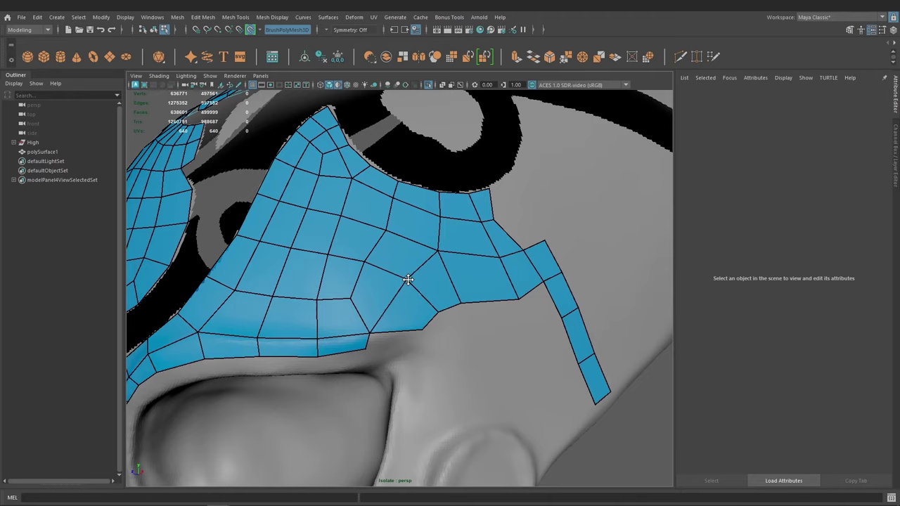
Relax the patch faces, delete faces next to the gap, and refill the hole with quads.
left_click_drag(419, 297, 422, 308, "alt")
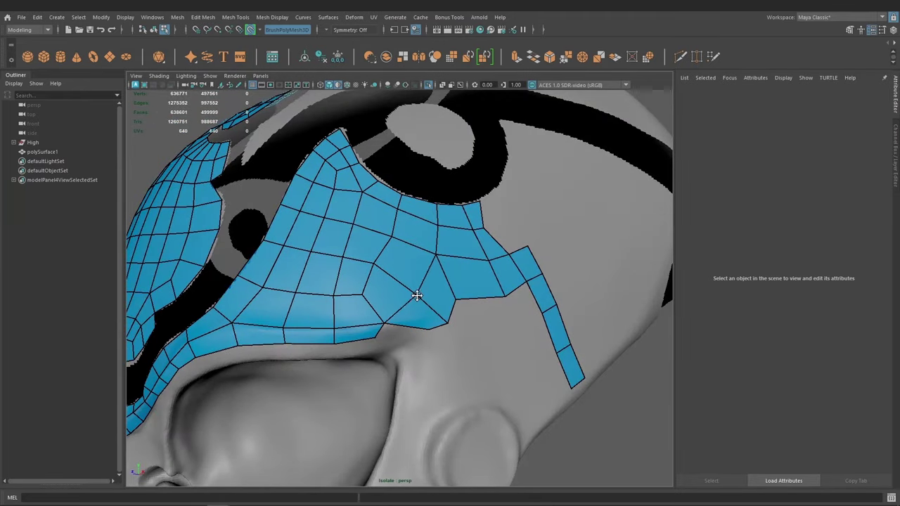
mouse_move(391, 260)
left_mouse_down("shift")
mouse_move(458, 315)
mouse_move(438, 287)
mouse_move(401, 307)
mouse_move(441, 327)
mouse_move(408, 305)
mouse_move(422, 295)
left_mouse_up("shift")
left_click(413, 318, "shift")
left_click(391, 286, "ctrl+shift")
left_click(414, 280, "shift")
mouse_move(339, 282)
left_mouse_down("alt")
mouse_move(412, 313)
mouse_move(432, 297)
mouse_move(404, 295)
mouse_move(415, 327)
mouse_move(429, 285)
mouse_move(465, 328)
mouse_move(474, 309)
mouse_move(442, 298)
mouse_move(396, 328)
mouse_move(394, 305)
mouse_move(438, 316)
mouse_move(408, 327)
mouse_move(397, 303)
mouse_move(422, 321)
mouse_move(433, 349)
mouse_move(401, 312)
mouse_move(428, 311)
mouse_move(406, 316)
mouse_move(414, 324)
mouse_move(414, 299)
mouse_move(426, 329)
mouse_move(397, 343)
left_mouse_up("alt")
Fill the remaining gaps toward the ear with quads, including below the upper rows and strip.
left_click(426, 274, "shift")
left_click(414, 291, "shift")
left_click(465, 328, "shift")
left_click(458, 327, "shift")
left_click(442, 298, "shift")
scroll(376, 301, "down", 5)
left_click(425, 291, "shift")
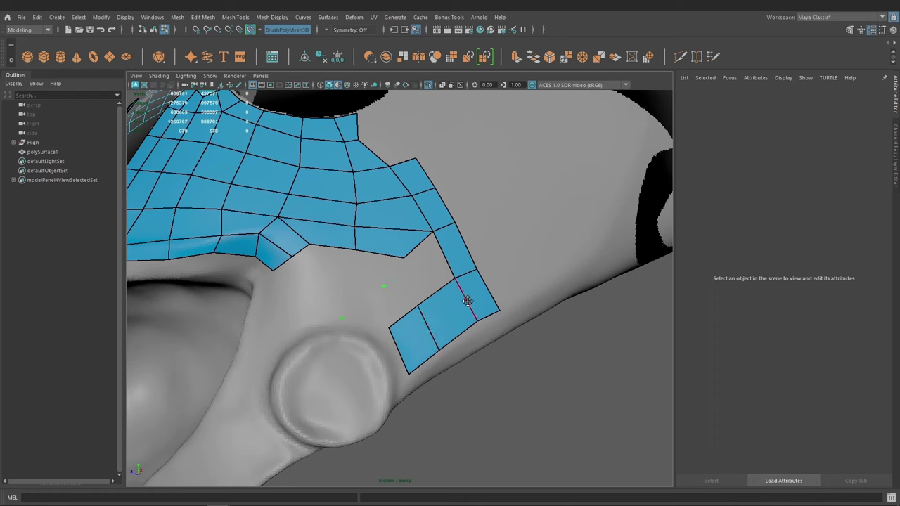
Insert an edge loop across the lower strip and fill two quads bridging the gap.
left_click(468, 301, "ctrl")
left_click(380, 302, "shift")
mouse_move(381, 321)
left_mouse_down("alt")
mouse_move(395, 317)
mouse_move(380, 325)
mouse_move(399, 295)
left_mouse_up("alt")
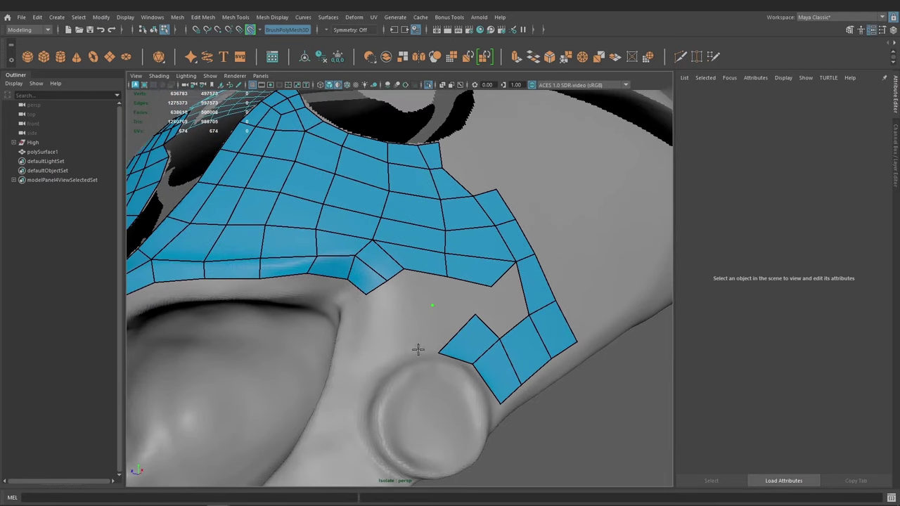
mouse_move(457, 322)
left_mouse_down("alt")
mouse_move(434, 300)
mouse_move(422, 303)
mouse_move(443, 331)
mouse_move(440, 352)
left_mouse_up("alt")
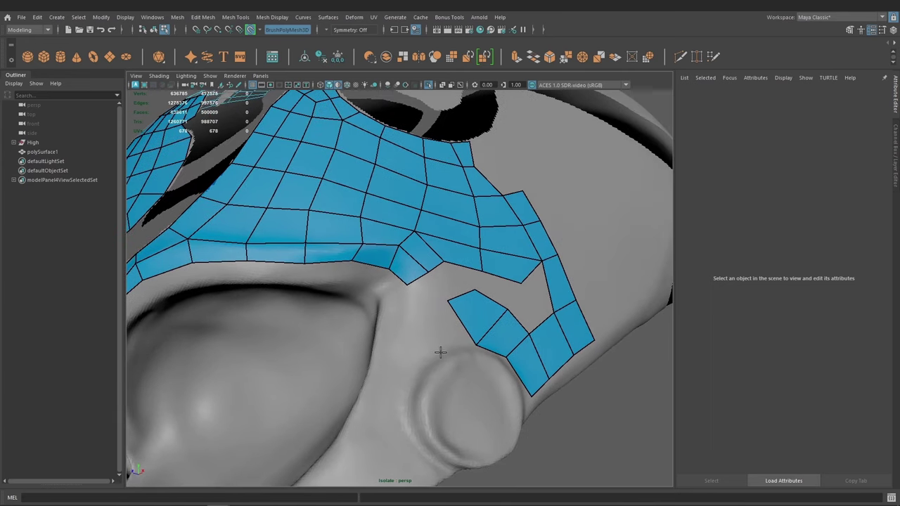
left_click(436, 316, "shift")
left_click(417, 282, "shift")
Fill the remaining gaps, split the strip with another edge loop, and relax the filled area.
left_click_drag(417, 282, 450, 277, "alt")
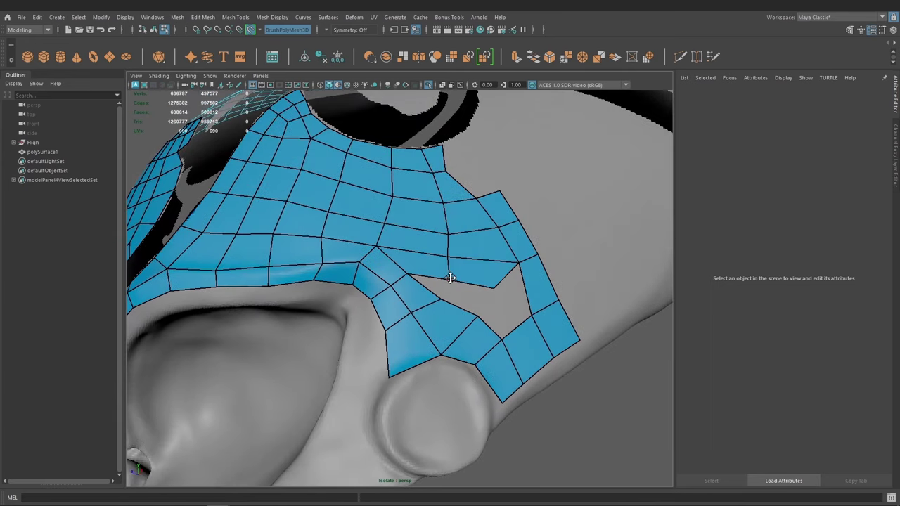
left_click_drag(470, 307, 459, 309, "alt")
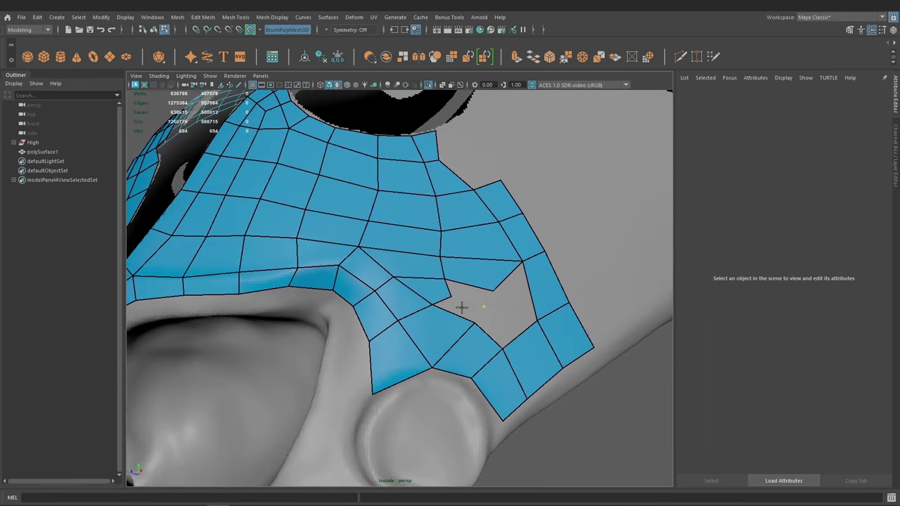
left_click(461, 267, "shift")
left_click_drag(461, 267, 452, 285, "alt")
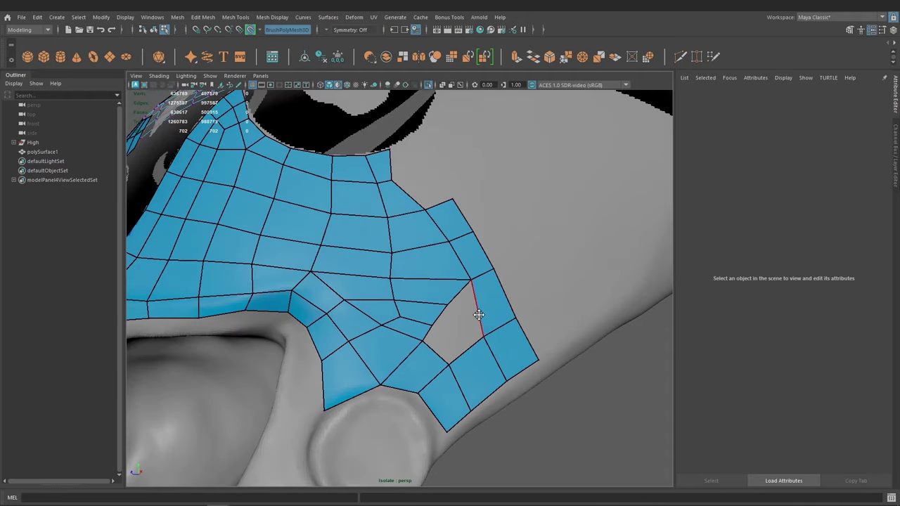
left_click(478, 314, "ctrl")
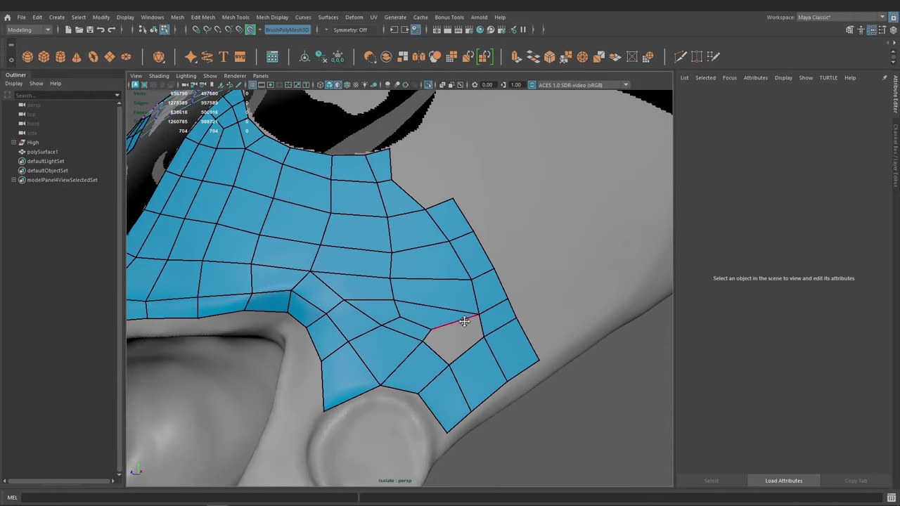
left_click(447, 344, "shift")
left_click_drag(447, 344, 409, 279, "alt")
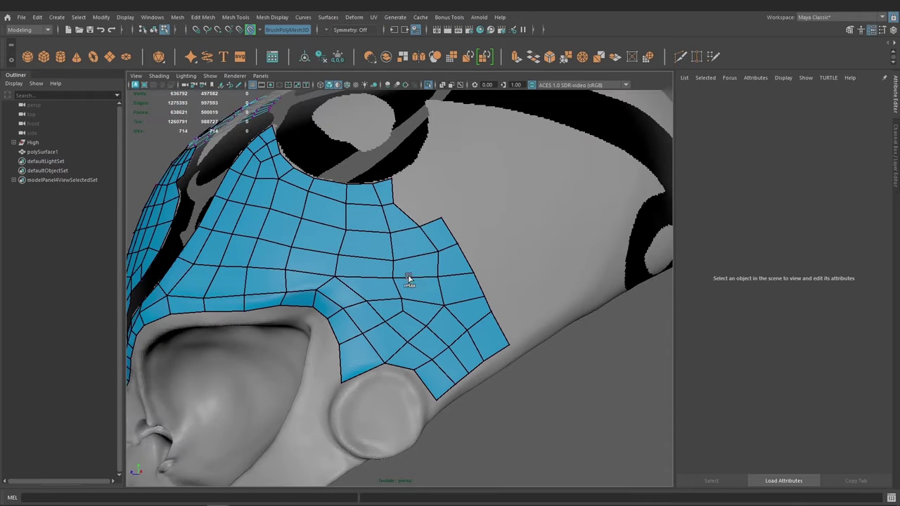
mouse_move(460, 323)
left_mouse_down("alt")
mouse_move(436, 278)
mouse_move(401, 295)
mouse_move(422, 305)
mouse_move(405, 312)
mouse_move(385, 269)
left_mouse_up("alt")
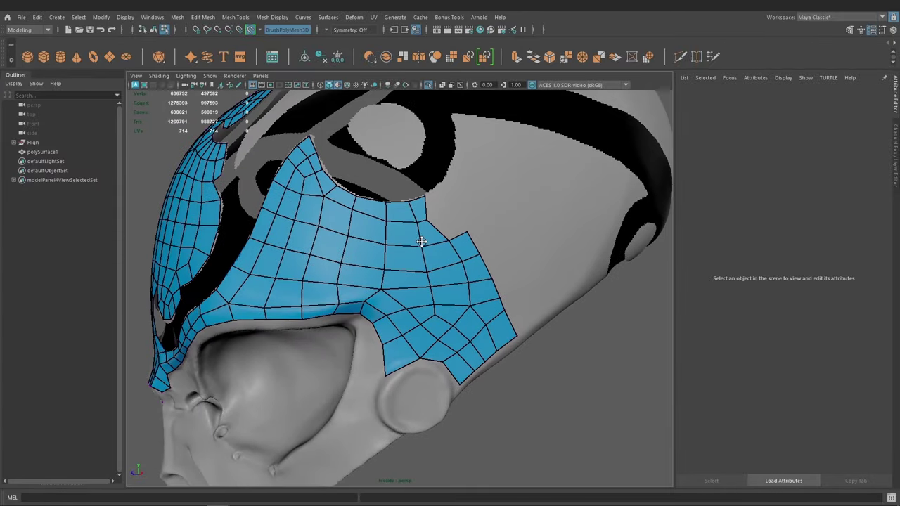
Inspect the temple patch from several angles and relax its quads into even spacing.
mouse_move(445, 265)
left_mouse_down("alt")
mouse_move(411, 271)
mouse_move(434, 307)
mouse_move(420, 299)
left_mouse_up("alt")
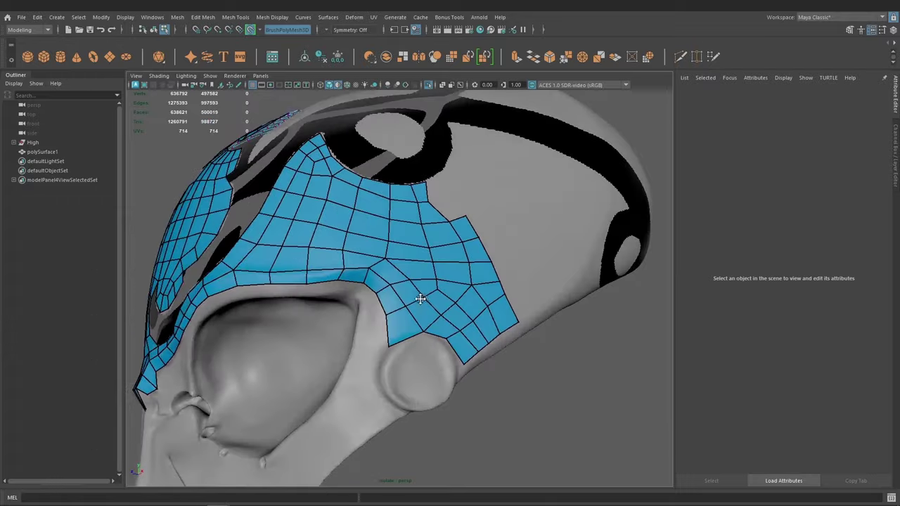
mouse_move(436, 338)
left_mouse_down("alt")
mouse_move(446, 287)
mouse_move(458, 302)
mouse_move(486, 307)
mouse_move(446, 297)
mouse_move(438, 322)
mouse_move(446, 307)
mouse_move(412, 244)
left_mouse_up("alt")
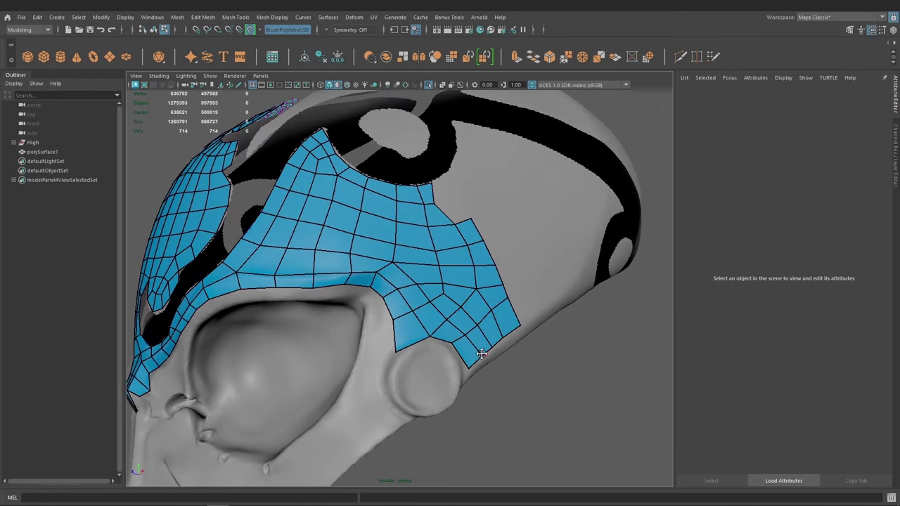
mouse_move(480, 353)
left_mouse_down("alt")
mouse_move(438, 321)
mouse_move(403, 252)
left_mouse_up("alt")
mouse_move(490, 289)
left_mouse_down("alt")
mouse_move(454, 291)
mouse_move(433, 272)
left_mouse_up("alt")
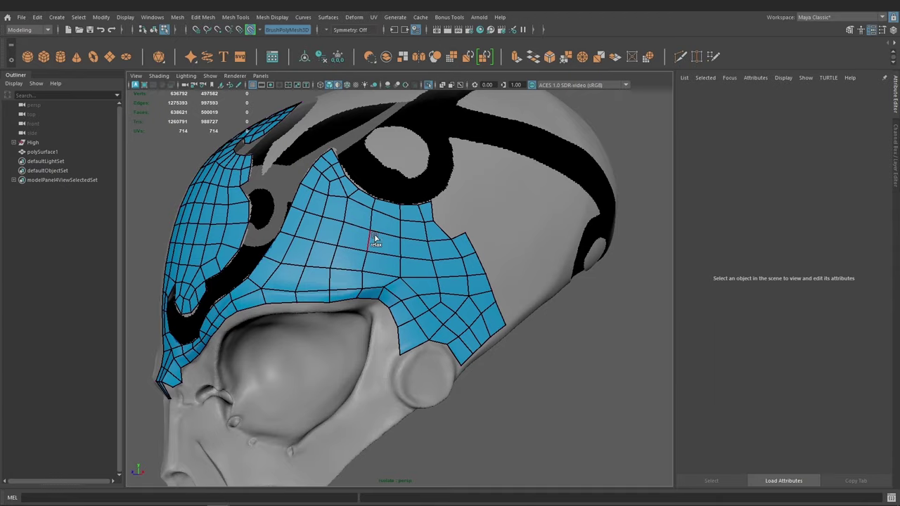
mouse_move(375, 239)
left_mouse_down()
mouse_move(459, 296)
mouse_move(456, 321)
mouse_move(482, 302)
mouse_move(446, 312)
mouse_move(472, 318)
mouse_move(468, 326)
mouse_move(428, 311)
mouse_move(448, 314)
mouse_move(452, 258)
left_mouse_up()
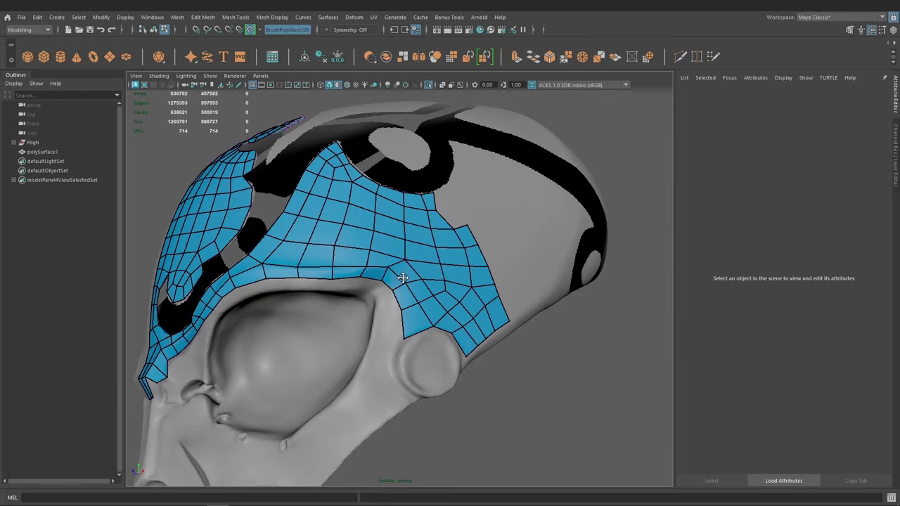
Check the skull from the front and side, then delete the faces just above the ear bump.
mouse_move(459, 289)
left_mouse_down("alt")
mouse_move(421, 274)
mouse_move(455, 310)
mouse_move(438, 288)
mouse_move(454, 305)
mouse_move(394, 289)
left_mouse_up("alt")
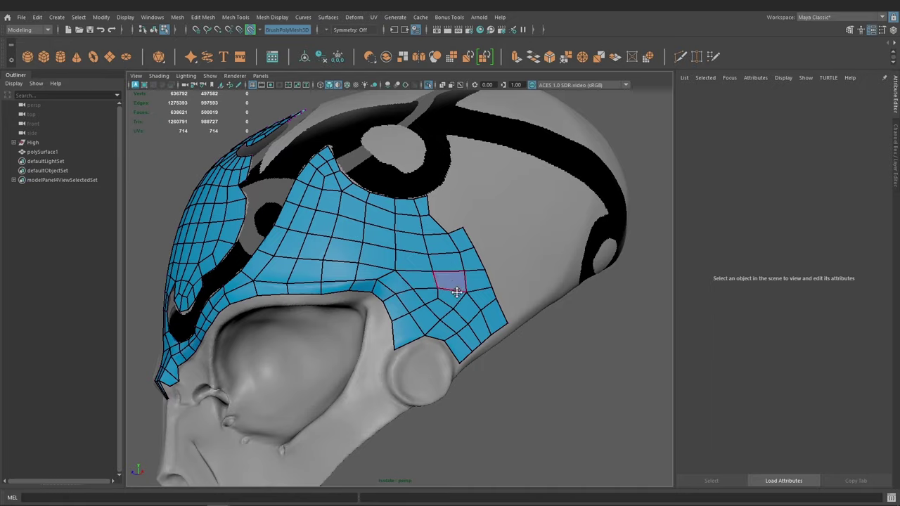
mouse_move(457, 291)
left_mouse_down("alt")
mouse_move(432, 288)
mouse_move(470, 282)
mouse_move(440, 285)
mouse_move(466, 313)
mouse_move(457, 317)
mouse_move(434, 297)
mouse_move(430, 260)
left_mouse_up("alt")
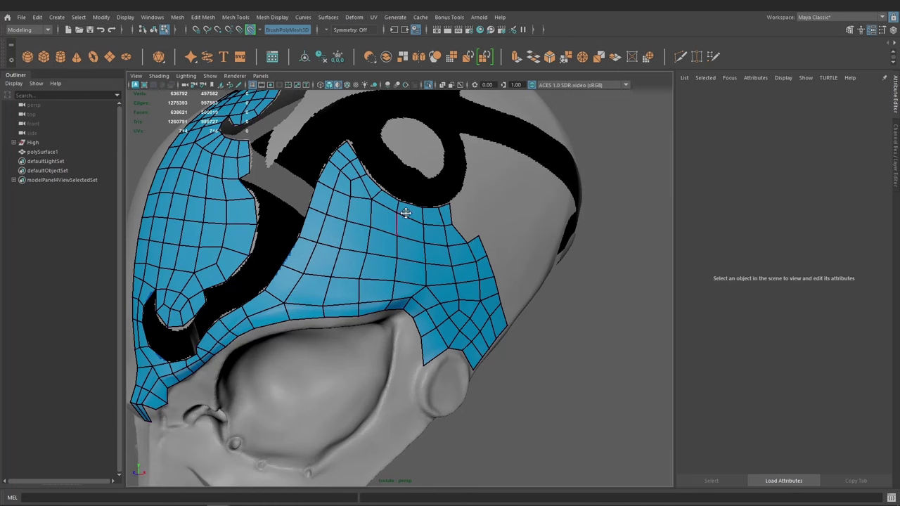
left_click_drag(398, 276, 454, 302, "alt")
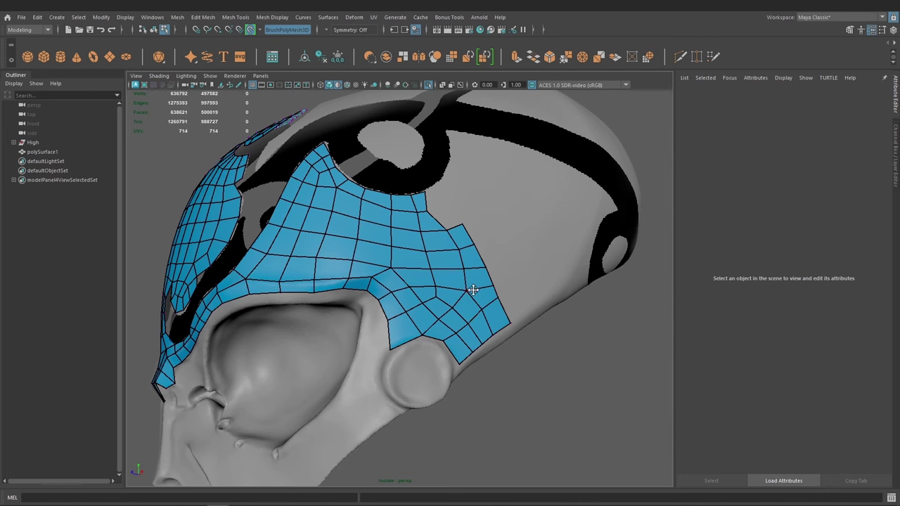
mouse_move(468, 289)
left_mouse_down("alt")
mouse_move(408, 293)
mouse_move(440, 290)
left_mouse_up("alt")
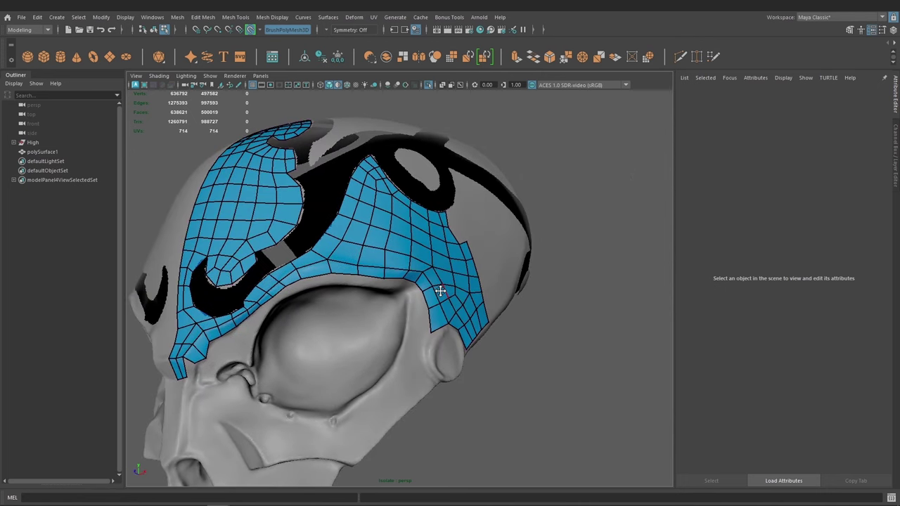
mouse_move(427, 341)
left_mouse_down("alt")
mouse_move(379, 322)
mouse_move(402, 321)
mouse_move(436, 296)
mouse_move(427, 333)
left_mouse_up("alt")
mouse_move(410, 300)
left_mouse_down("alt")
mouse_move(475, 328)
mouse_move(428, 322)
left_mouse_up("alt")
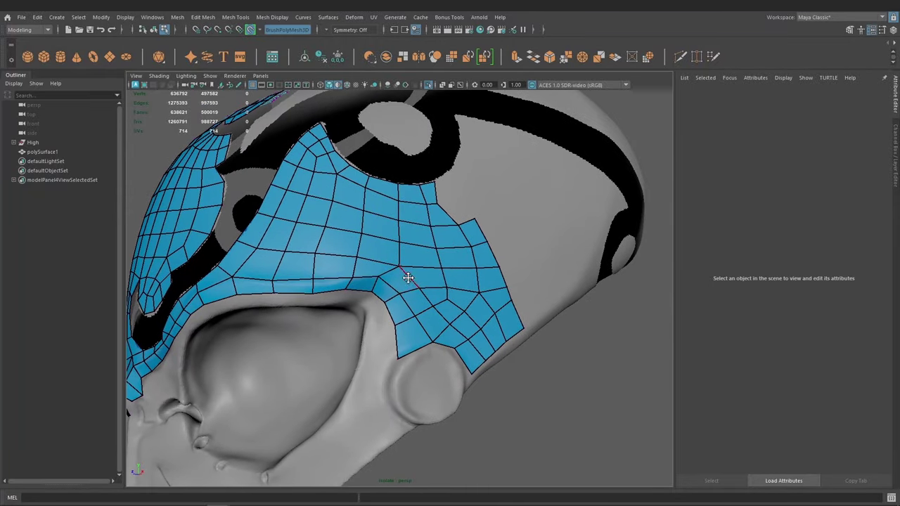
left_click(450, 332, "shift")
mouse_move(454, 342)
left_mouse_down("alt")
mouse_move(463, 367)
mouse_move(442, 296)
mouse_move(406, 324)
left_mouse_up("alt")
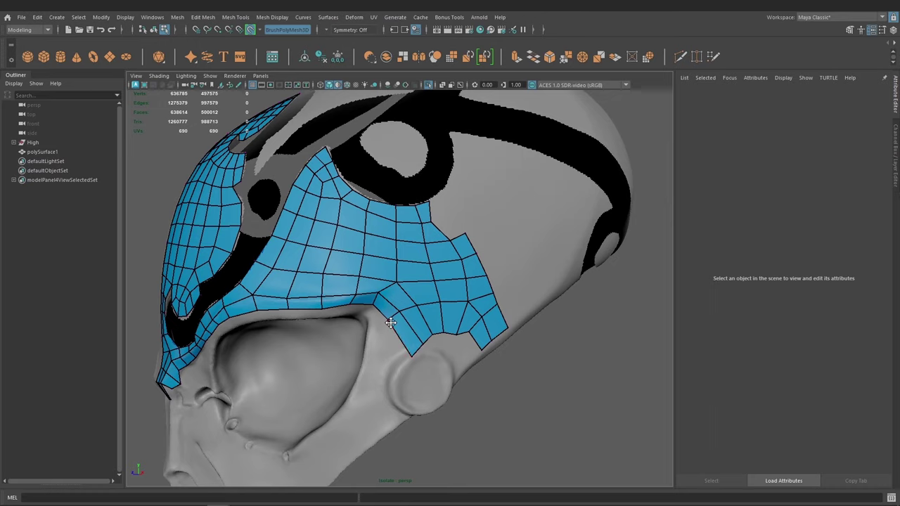
mouse_move(403, 312)
left_mouse_down("alt")
mouse_move(398, 253)
mouse_move(411, 256)
left_mouse_up("alt")
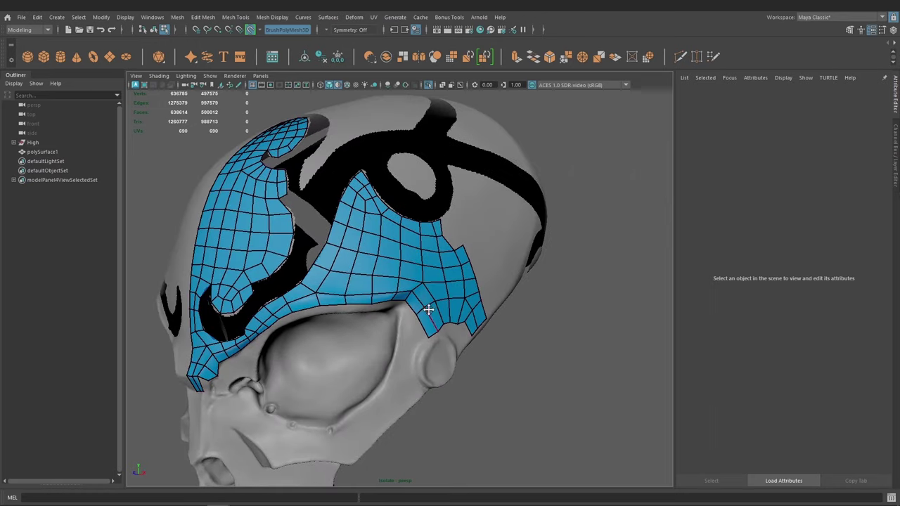
mouse_move(428, 310)
left_mouse_down("alt")
mouse_move(417, 336)
mouse_move(398, 320)
mouse_move(379, 330)
mouse_move(404, 322)
left_mouse_up("alt")
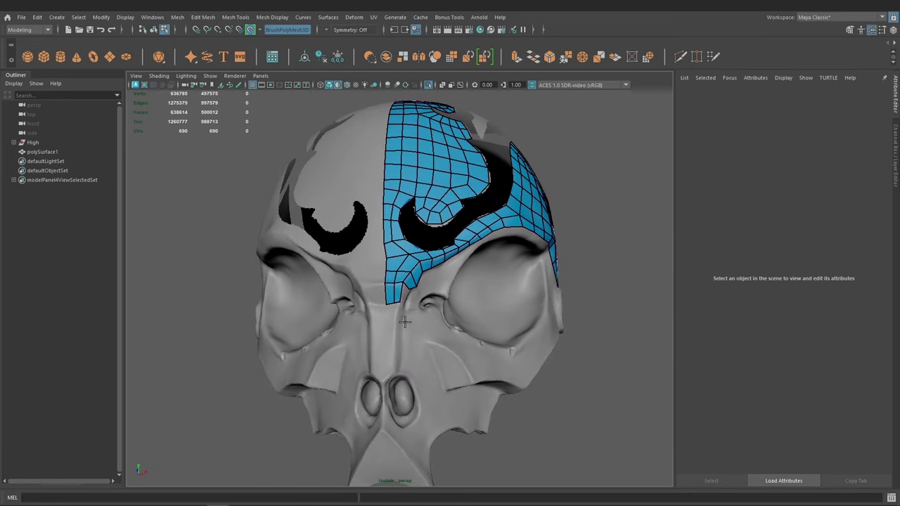
Build a strip of quads down the nose bridge toward the nostril.
scroll(404, 322, "up", 2)
scroll(407, 315, "up", 2)
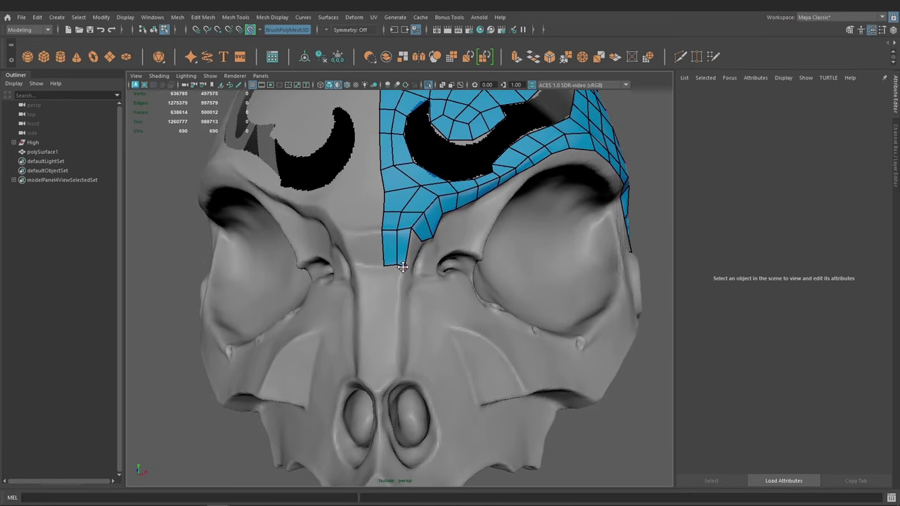
scroll(387, 305, "up", 1)
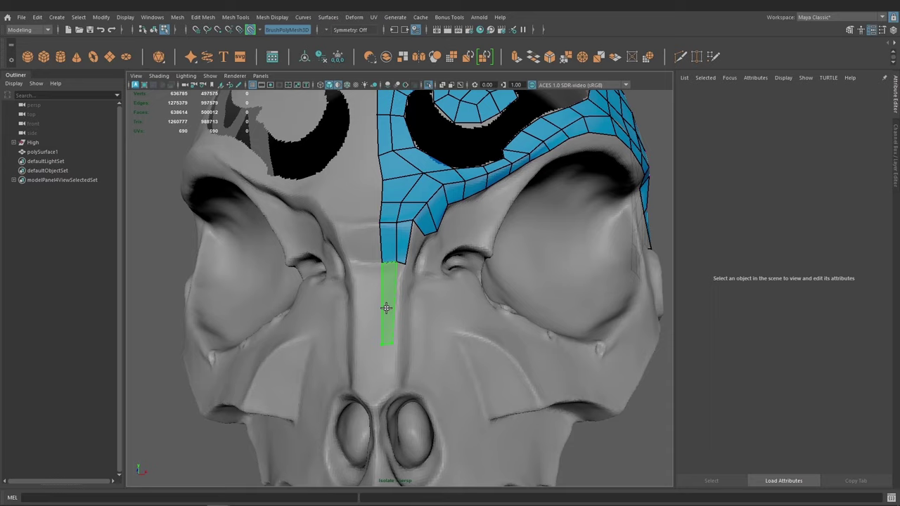
left_click(386, 307)
mouse_move(386, 307)
left_mouse_down("alt")
mouse_move(392, 337)
mouse_move(364, 321)
left_mouse_up("alt")
mouse_move(350, 382)
left_mouse_down("alt")
mouse_move(414, 297)
mouse_move(410, 354)
left_mouse_up("alt")
mouse_move(428, 317)
left_mouse_down("alt")
mouse_move(411, 281)
mouse_move(400, 296)
mouse_move(379, 267)
left_mouse_up("alt")
left_click(371, 253, "shift")
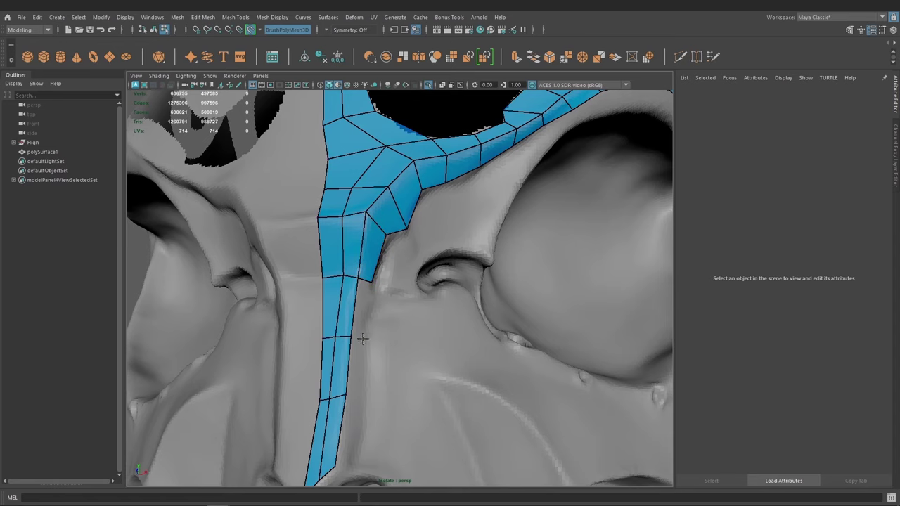
left_click(360, 311, "shift")
mouse_move(361, 311)
left_mouse_down("alt")
mouse_move(367, 335)
mouse_move(354, 281)
mouse_move(363, 322)
mouse_move(398, 301)
left_mouse_up("alt")
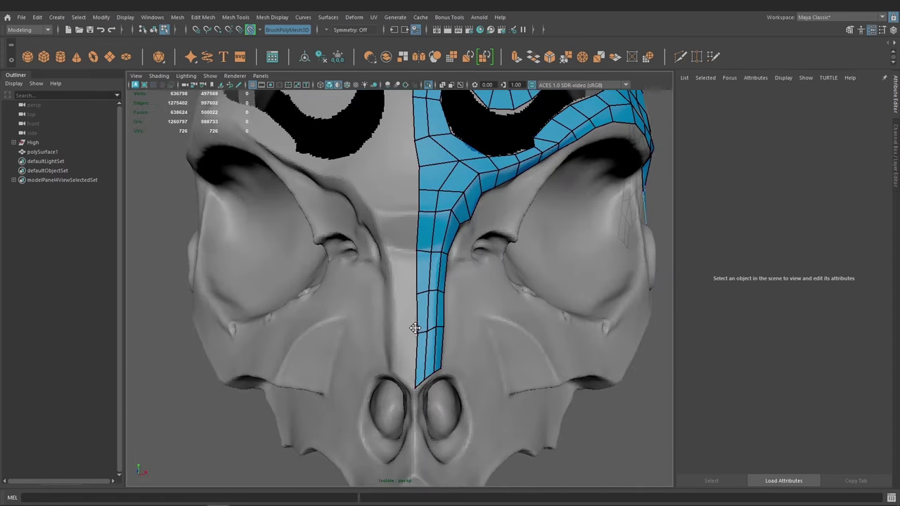
Add quads across the cheek below the eye socket and bridge them to the nose strip.
scroll(429, 309, "up", 2)
mouse_move(416, 281)
left_mouse_down("alt")
mouse_move(365, 292)
mouse_move(394, 253)
mouse_move(380, 230)
left_mouse_up("alt")
scroll(355, 288, "up", 2)
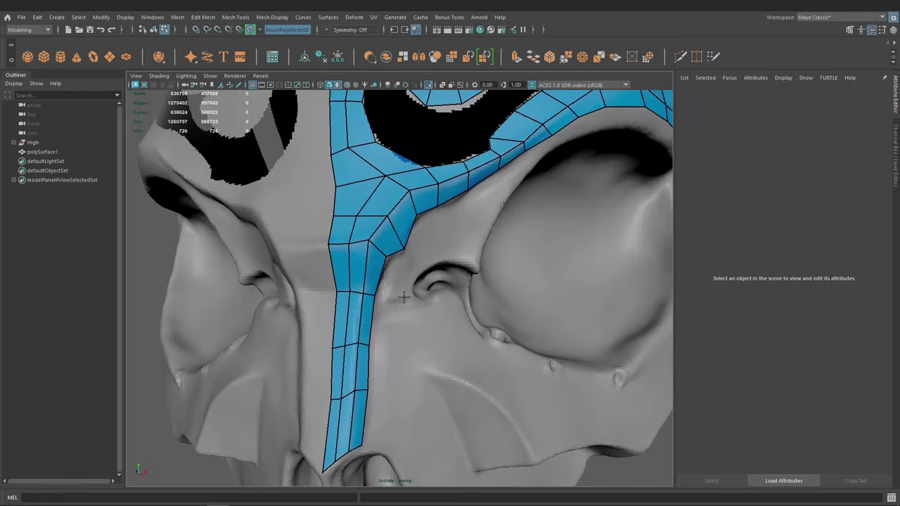
scroll(356, 288, "down", 5)
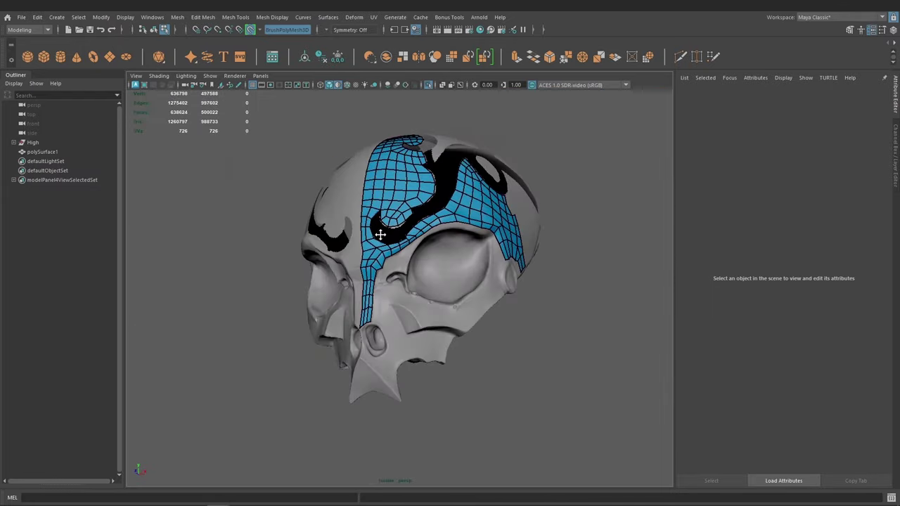
scroll(454, 301, "up", 4)
left_click(461, 298, "shift")
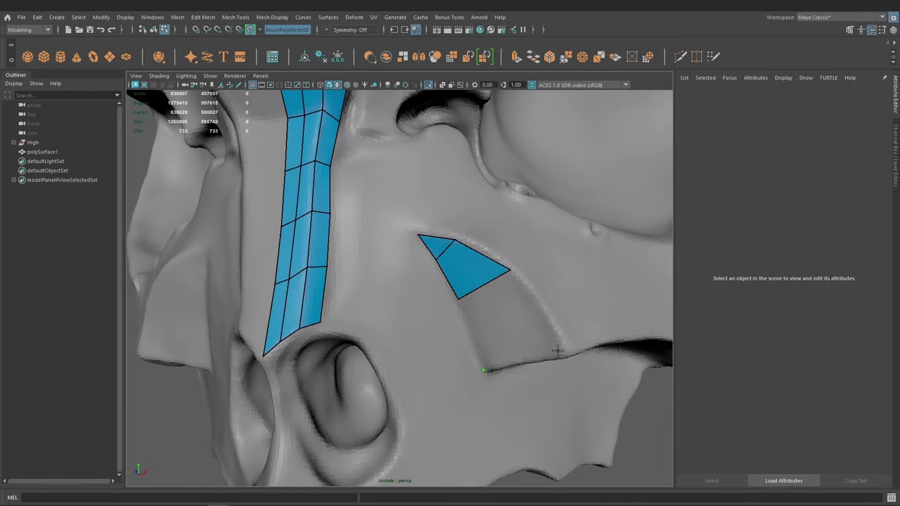
left_click(522, 319, "shift")
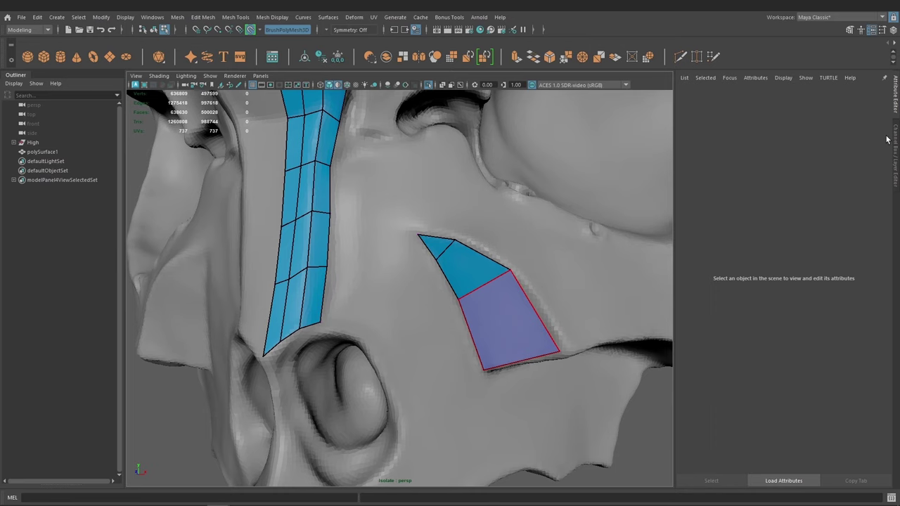
mouse_move(390, 302)
left_mouse_down("alt")
mouse_move(366, 283)
mouse_move(428, 316)
mouse_move(428, 335)
left_mouse_up("alt")
left_click(375, 300, "shift")
left_click(355, 308, "shift")
Extend the cheek rows downward, filling the corner and quads beneath the strip's lower edge.
mouse_move(420, 304)
left_mouse_down()
mouse_move(361, 307)
mouse_move(392, 326)
left_mouse_up()
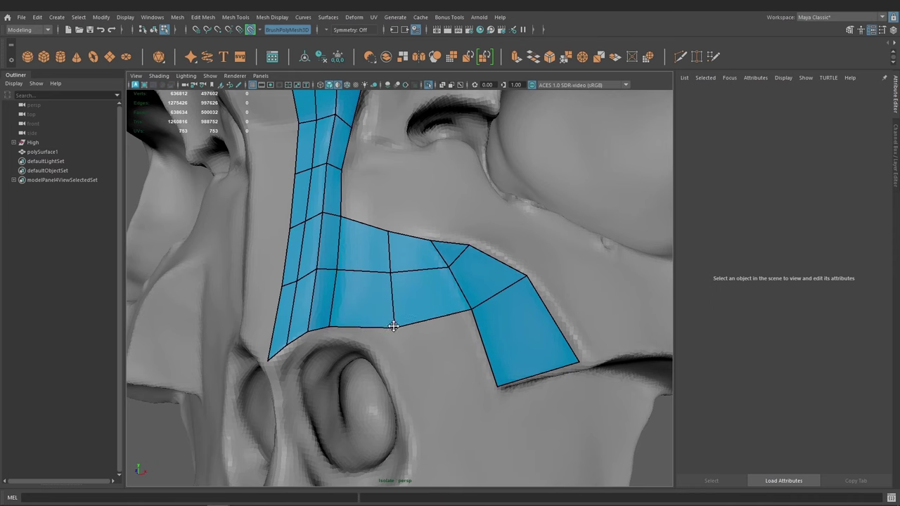
mouse_move(328, 327)
left_mouse_down("alt")
mouse_move(361, 291)
mouse_move(293, 362)
left_mouse_up("alt")
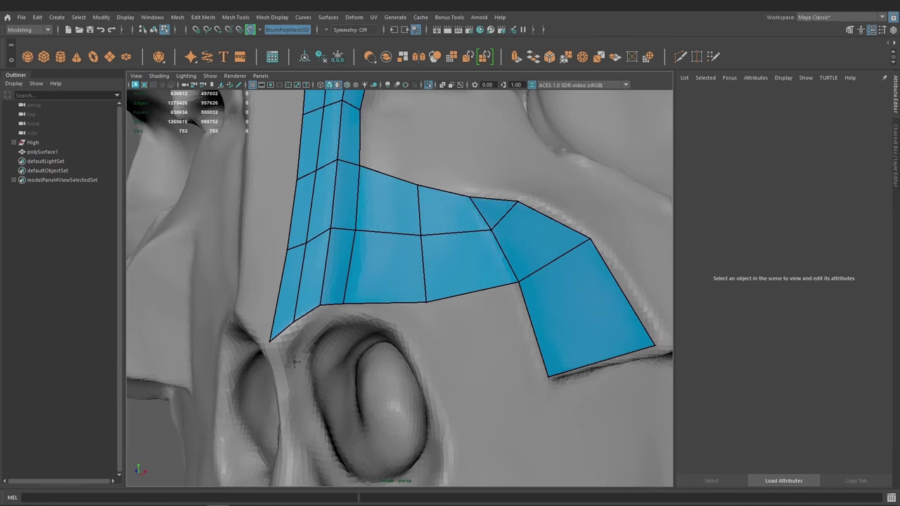
left_click(316, 338, "shift")
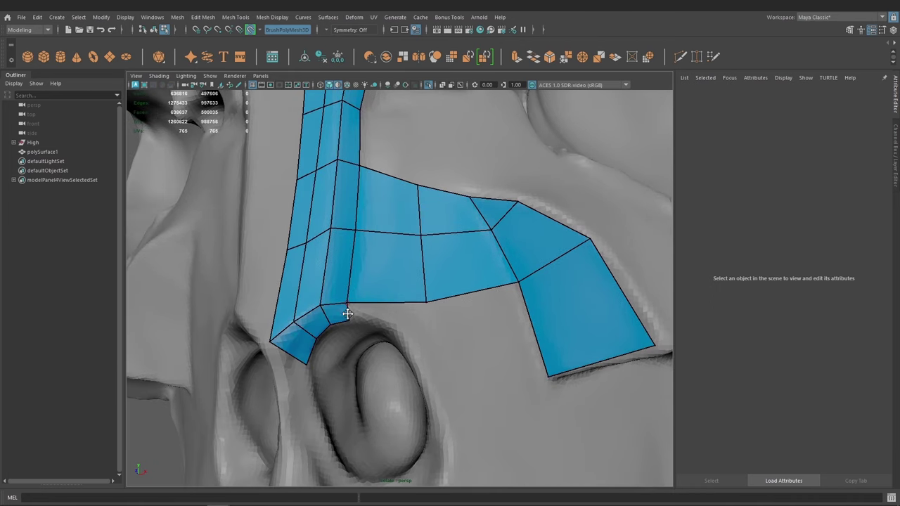
mouse_move(345, 312)
left_mouse_down("alt")
mouse_move(393, 312)
mouse_move(364, 305)
mouse_move(418, 370)
mouse_move(397, 352)
mouse_move(405, 322)
mouse_move(358, 259)
mouse_move(401, 312)
mouse_move(435, 302)
left_mouse_up("alt")
left_click(344, 309, "shift")
left_click(426, 355, "shift")
left_click(397, 353, "shift")
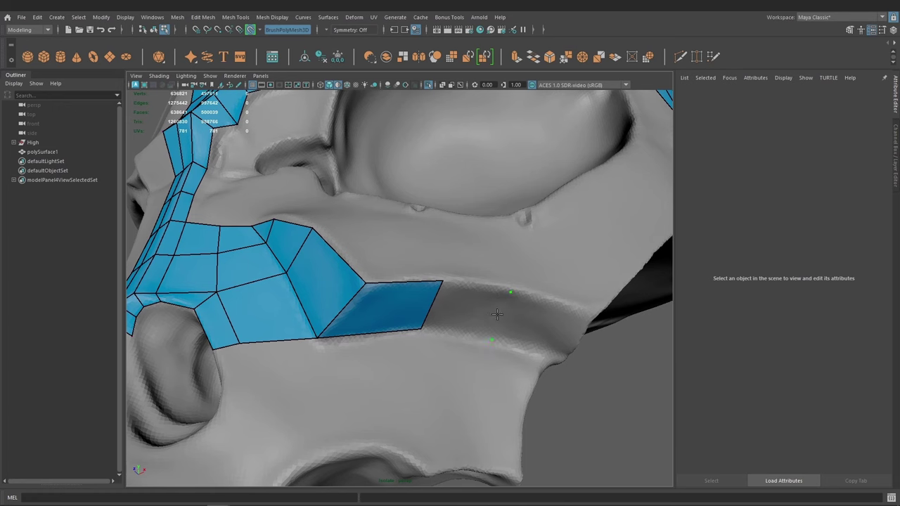
Add a quad right of the ridge strip and split the strip with three edge loops.
left_click(497, 314, "shift")
left_click_drag(514, 313, 498, 305, "alt")
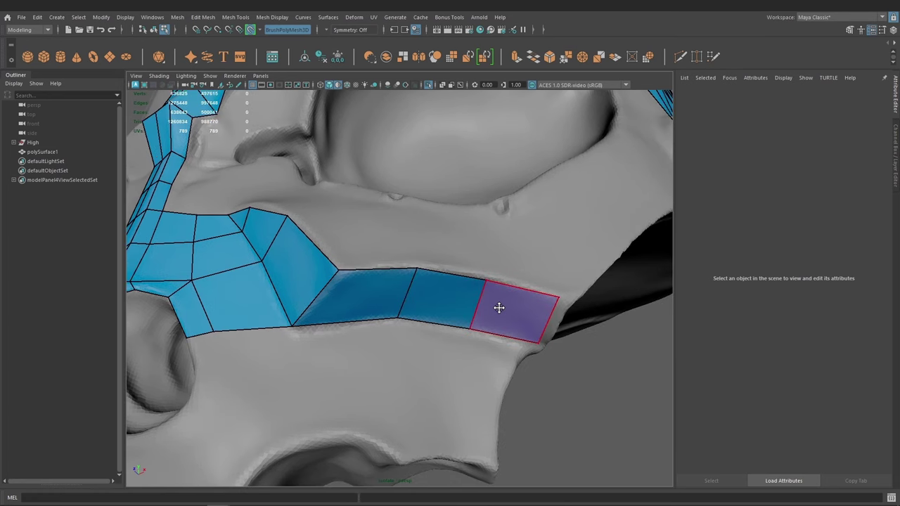
left_click(497, 305, "shift")
left_click_drag(376, 358, 375, 315, "alt")
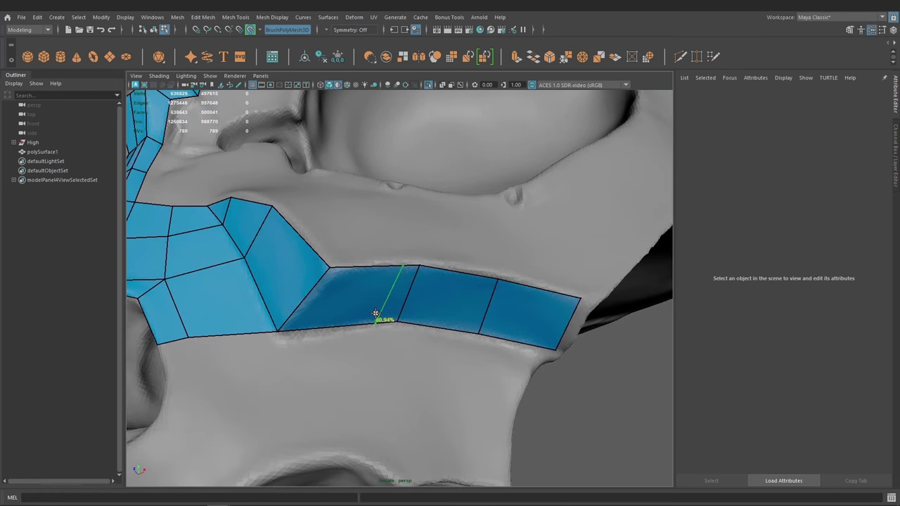
left_click(438, 322, "ctrl")
left_click(496, 328, "ctrl")
mouse_move(496, 328)
left_mouse_down("alt")
mouse_move(476, 311)
mouse_move(492, 331)
mouse_move(470, 330)
mouse_move(396, 260)
mouse_move(400, 317)
mouse_move(370, 305)
mouse_move(407, 297)
mouse_move(413, 309)
mouse_move(456, 316)
mouse_move(408, 328)
left_mouse_up("alt")
Add more quads along the ridge strip, extending its right end.
scroll(452, 357, "up", 3)
left_click(396, 261, "shift")
scroll(391, 314, "up", 2)
left_click(369, 305, "shift")
left_click(471, 307, "shift")
mouse_move(459, 346)
left_mouse_down("alt")
mouse_move(433, 312)
mouse_move(389, 313)
mouse_move(415, 317)
mouse_move(375, 291)
mouse_move(363, 345)
mouse_move(407, 337)
mouse_move(382, 315)
mouse_move(398, 335)
mouse_move(461, 260)
left_mouse_up("alt")
left_click(443, 317, "shift")
left_click(363, 345, "shift")
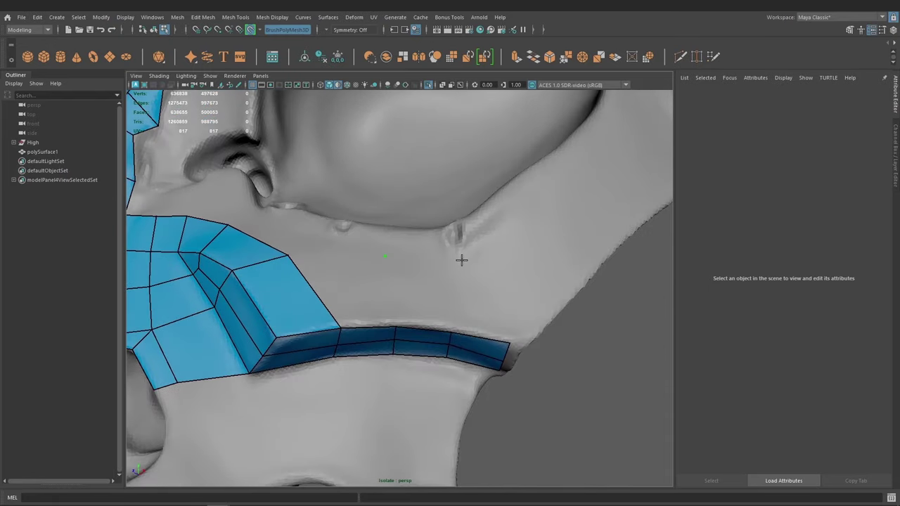
Fill quads above the lower strip and close the gap in the strip.
left_click(482, 300, "shift")
mouse_move(483, 301)
left_mouse_down("alt")
mouse_move(446, 283)
mouse_move(523, 285)
left_mouse_up("alt")
mouse_move(464, 334)
left_mouse_down("alt")
mouse_move(454, 286)
mouse_move(472, 338)
mouse_move(432, 287)
mouse_move(446, 357)
left_mouse_up("alt")
left_click(447, 357, "shift")
mouse_move(382, 321)
left_mouse_down("alt")
mouse_move(477, 328)
mouse_move(428, 301)
mouse_move(396, 362)
mouse_move(391, 327)
mouse_move(412, 307)
left_mouse_up("alt")
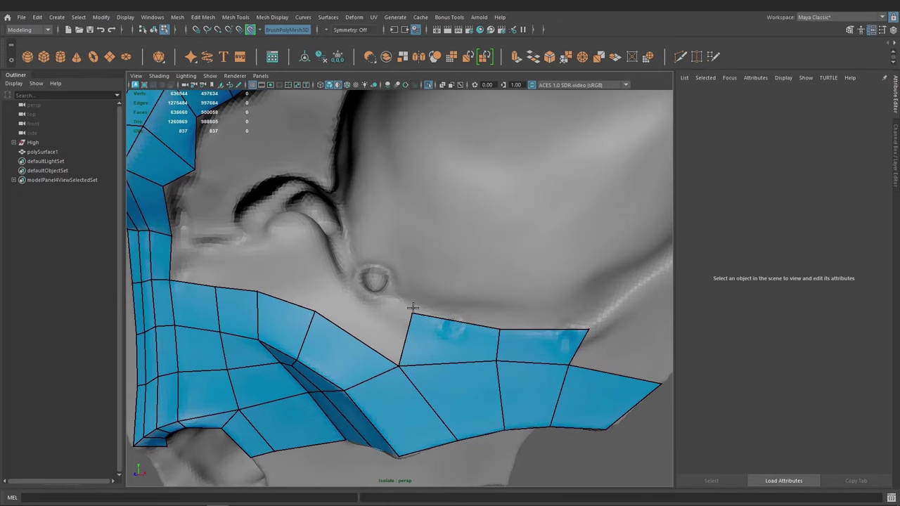
mouse_move(404, 343)
left_mouse_down("alt")
mouse_move(427, 356)
mouse_move(395, 345)
mouse_move(394, 298)
mouse_move(368, 284)
mouse_move(370, 303)
mouse_move(364, 278)
mouse_move(386, 302)
mouse_move(314, 279)
left_mouse_up("alt")
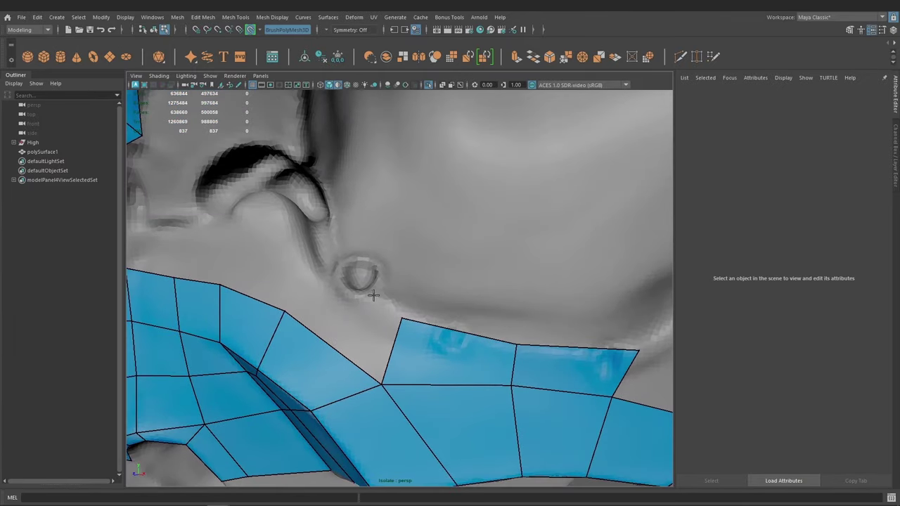
left_click(361, 331, "shift")
mouse_move(361, 331)
left_mouse_down("alt")
mouse_move(367, 251)
mouse_move(417, 312)
mouse_move(431, 305)
mouse_move(363, 291)
mouse_move(402, 321)
mouse_move(347, 315)
mouse_move(358, 291)
mouse_move(327, 275)
mouse_move(347, 306)
mouse_move(368, 317)
mouse_move(358, 316)
mouse_move(366, 270)
left_mouse_up("alt")
Undo the last face and commit new quads along the jaw strip.
key("ctrl+z")
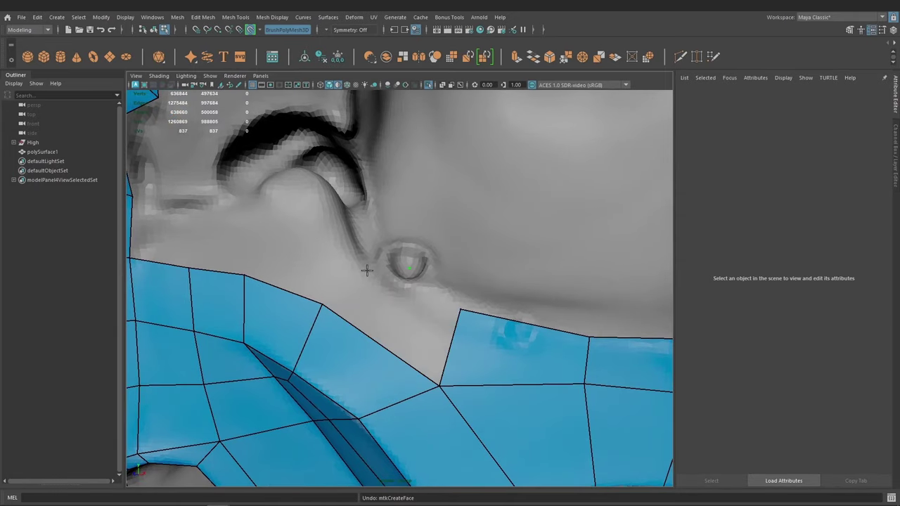
left_click(393, 310, "shift")
left_click_drag(394, 310, 371, 262, "alt")
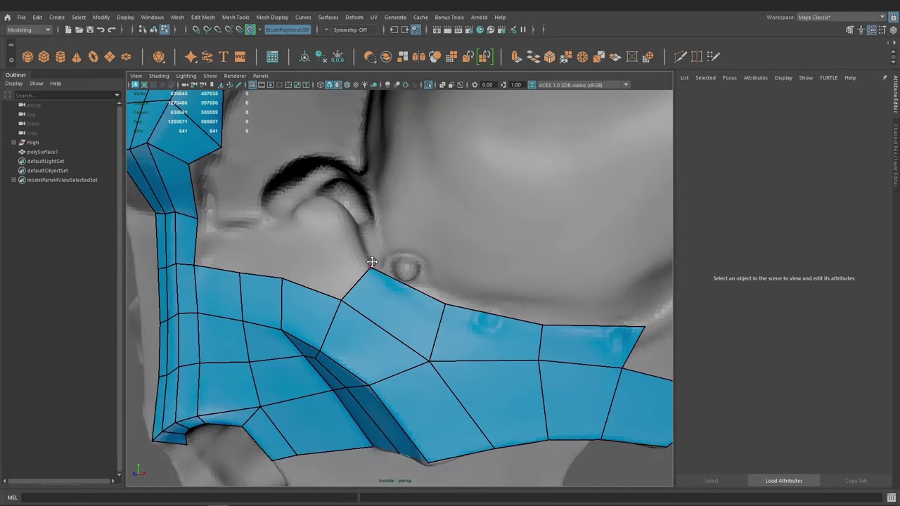
mouse_move(464, 321)
left_mouse_down("alt")
mouse_move(380, 295)
mouse_move(400, 279)
mouse_move(467, 305)
mouse_move(450, 259)
mouse_move(421, 267)
mouse_move(436, 316)
mouse_move(433, 275)
mouse_move(444, 303)
mouse_move(417, 251)
left_mouse_up("alt")
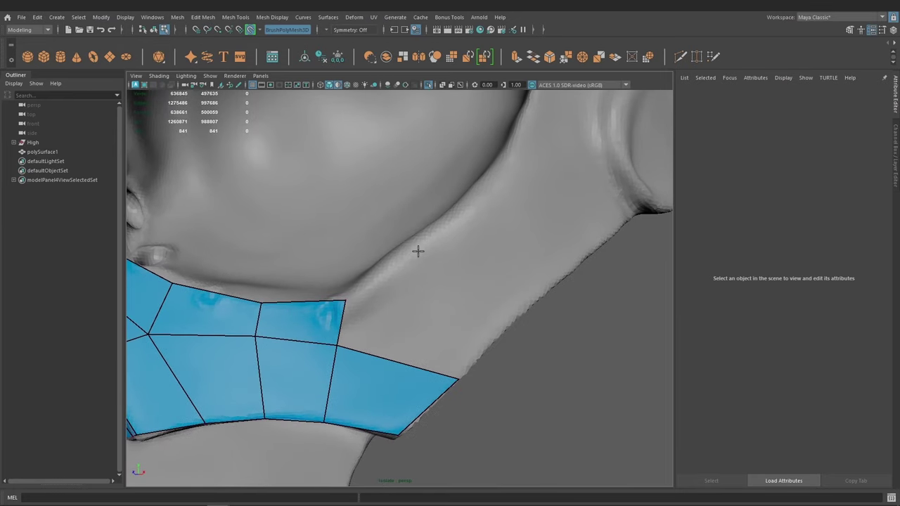
left_click(395, 298, "shift")
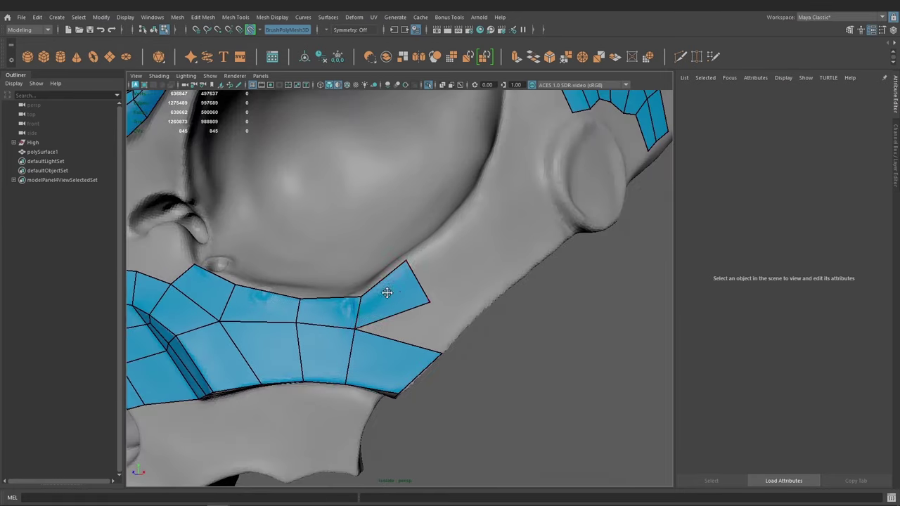
left_click_drag(395, 298, 358, 332, "alt")
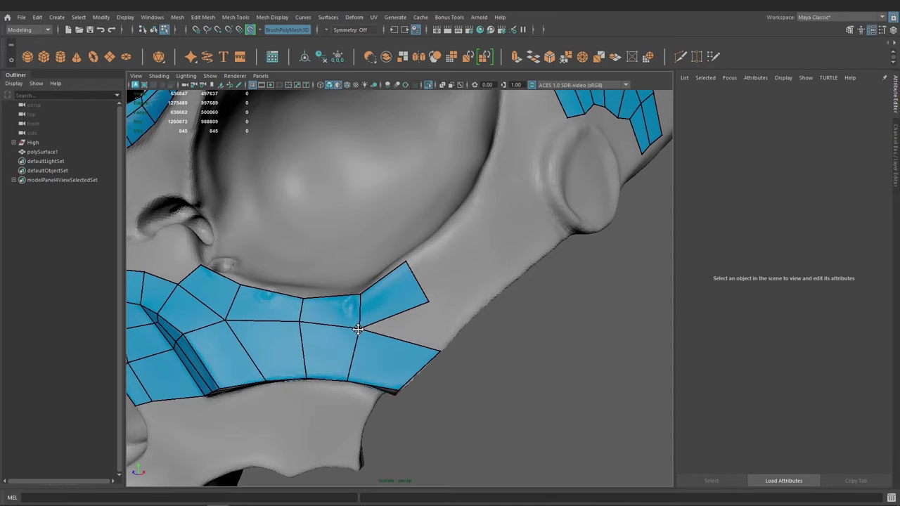
mouse_move(428, 335)
left_mouse_down("alt")
mouse_move(369, 280)
mouse_move(394, 284)
mouse_move(403, 312)
mouse_move(407, 244)
mouse_move(438, 302)
mouse_move(386, 294)
mouse_move(452, 299)
mouse_move(382, 336)
mouse_move(446, 307)
mouse_move(411, 341)
mouse_move(424, 345)
left_mouse_up("alt")
Fill gaps and add quads beside and below the strip, undoing one misplaced face.
left_click(404, 311, "shift")
left_click(386, 293, "shift")
left_click(424, 345, "shift")
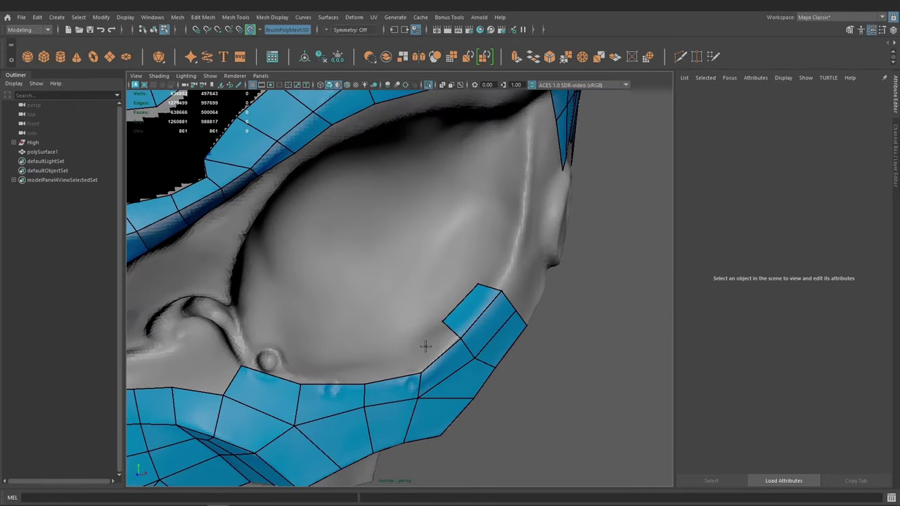
left_click(358, 370, "shift")
mouse_move(358, 369)
left_mouse_down("alt")
mouse_move(402, 337)
mouse_move(437, 347)
mouse_move(333, 294)
mouse_move(367, 328)
mouse_move(422, 312)
mouse_move(415, 305)
mouse_move(344, 333)
mouse_move(359, 328)
left_mouse_up("alt")
left_click(377, 349, "shift")
left_click(339, 313, "shift")
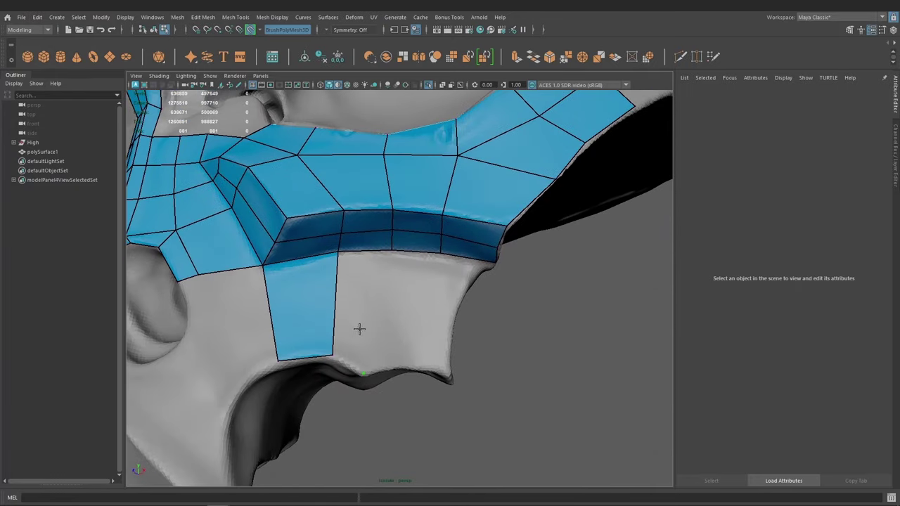
left_click(359, 327, "shift")
key("ctrl+z")
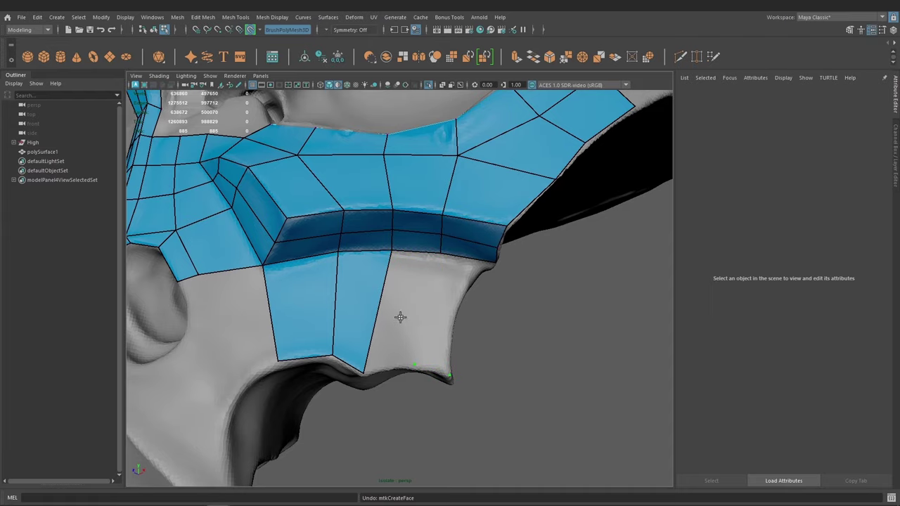
Extrude faces along the ear edge and fill quads down the flap below the ear.
mouse_move(402, 307)
left_mouse_down("alt")
mouse_move(409, 294)
mouse_move(434, 324)
mouse_move(405, 293)
mouse_move(400, 351)
mouse_move(363, 328)
mouse_move(397, 323)
mouse_move(414, 263)
left_mouse_up("alt")
left_click(434, 302, "shift")
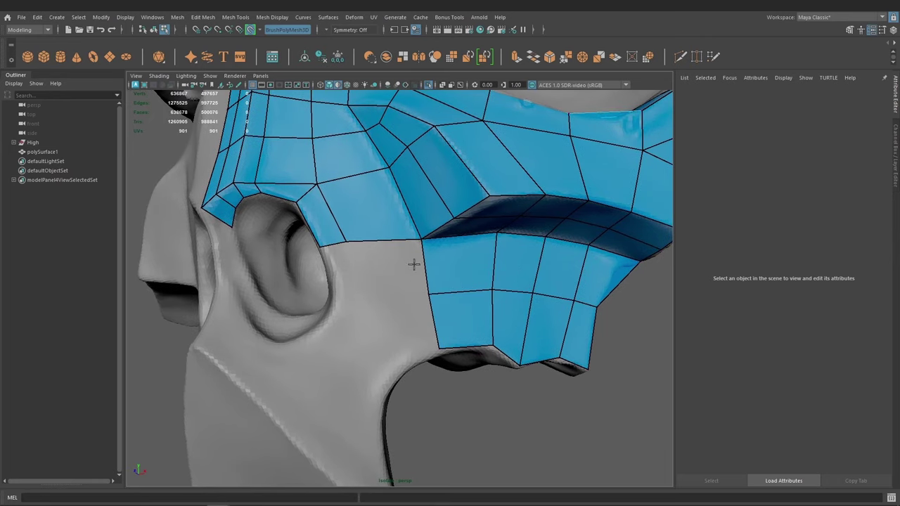
mouse_move(343, 301)
left_mouse_down("alt")
mouse_move(426, 249)
mouse_move(436, 300)
mouse_move(426, 338)
mouse_move(457, 367)
mouse_move(422, 369)
left_mouse_up("alt")
mouse_move(421, 369)
left_mouse_down("ctrl")
mouse_move(363, 373)
mouse_move(331, 353)
mouse_move(390, 333)
mouse_move(404, 315)
mouse_move(380, 329)
mouse_move(400, 338)
left_mouse_up("ctrl")
left_click(331, 354, "shift")
mouse_move(401, 337)
left_mouse_down("ctrl")
mouse_move(426, 353)
mouse_move(391, 325)
mouse_move(381, 353)
mouse_move(355, 358)
mouse_move(387, 317)
mouse_move(408, 357)
mouse_move(386, 377)
mouse_move(337, 388)
mouse_move(401, 312)
mouse_move(336, 282)
mouse_move(379, 296)
mouse_move(394, 316)
mouse_move(404, 310)
mouse_move(438, 392)
mouse_move(423, 334)
mouse_move(481, 383)
mouse_move(482, 412)
mouse_move(458, 341)
mouse_move(393, 303)
mouse_move(432, 278)
mouse_move(462, 322)
mouse_move(398, 291)
mouse_move(388, 310)
mouse_move(386, 277)
mouse_move(403, 251)
mouse_move(418, 294)
left_mouse_up("ctrl")
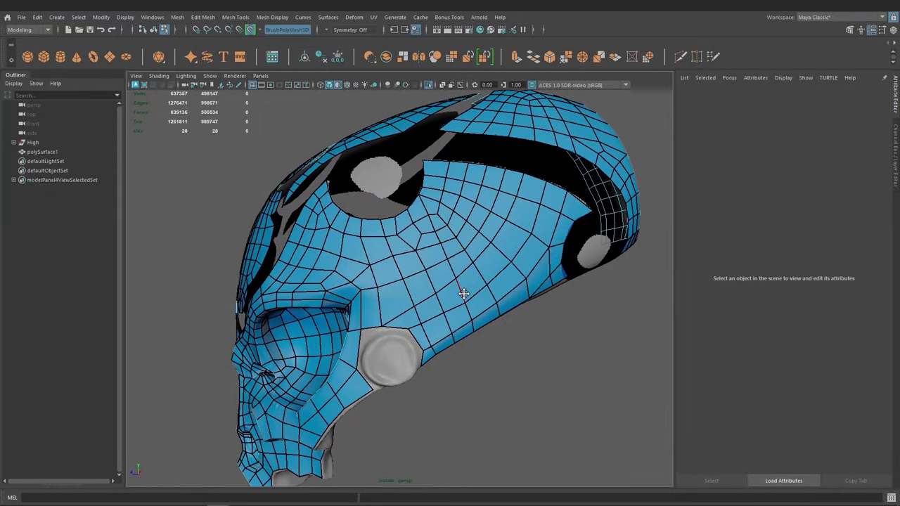
Inspect the mask from front and three-quarter views, then select the retopology mesh polySurface1.
mouse_move(398, 243)
left_mouse_down("alt")
mouse_move(414, 263)
mouse_move(466, 286)
mouse_move(466, 267)
mouse_move(503, 251)
left_mouse_up("alt")
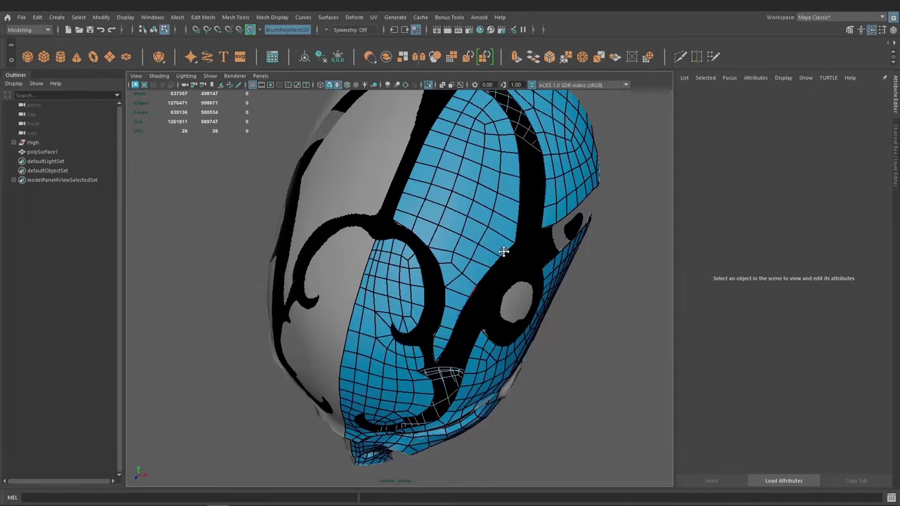
mouse_move(548, 272)
left_mouse_down("alt")
mouse_move(460, 227)
mouse_move(439, 232)
left_mouse_up("alt")
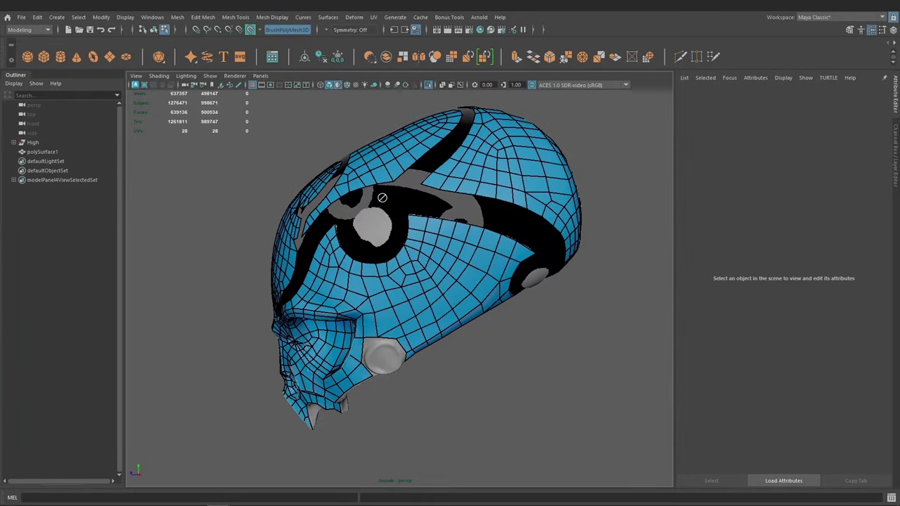
mouse_move(437, 331)
left_mouse_down("alt")
mouse_move(426, 327)
mouse_move(459, 315)
left_mouse_up("alt")
mouse_move(402, 254)
left_mouse_down("alt")
mouse_move(415, 309)
mouse_move(435, 341)
mouse_move(461, 321)
mouse_move(450, 302)
mouse_move(494, 225)
mouse_move(438, 298)
mouse_move(401, 281)
mouse_move(416, 290)
mouse_move(349, 320)
left_mouse_up("alt")
left_click(440, 298)
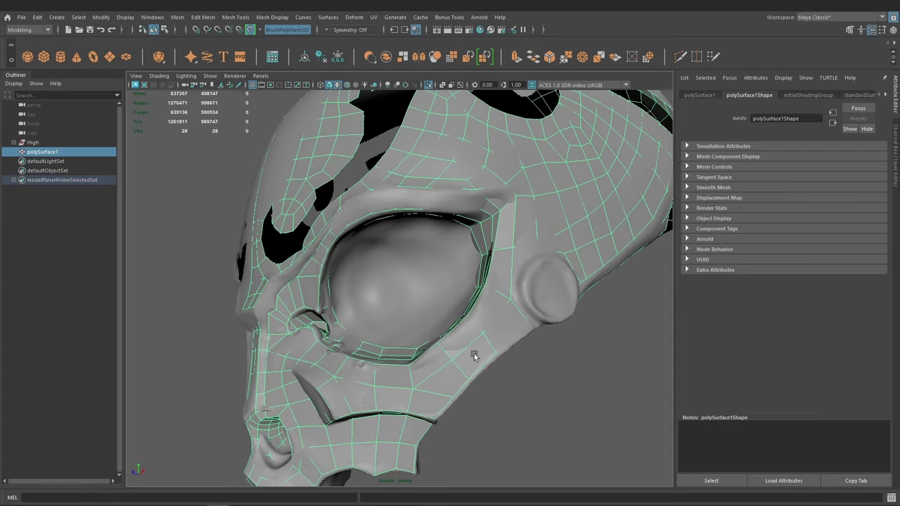
Turn the head to show its side and switch to the low-poly cage display with 1.
mouse_move(427, 293)
left_mouse_down("alt")
mouse_move(408, 298)
mouse_move(445, 323)
mouse_move(434, 318)
mouse_move(429, 331)
mouse_move(414, 302)
mouse_move(434, 304)
left_mouse_up("alt")
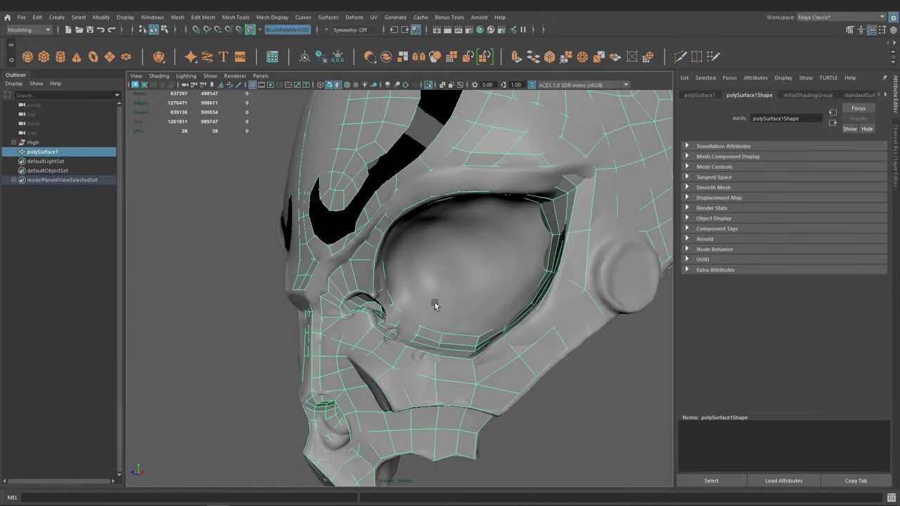
mouse_move(496, 293)
left_mouse_down("alt")
mouse_move(486, 298)
mouse_move(470, 267)
mouse_move(424, 283)
mouse_move(434, 295)
mouse_move(339, 234)
mouse_move(336, 242)
mouse_move(419, 229)
mouse_move(488, 267)
mouse_move(482, 297)
mouse_move(428, 210)
mouse_move(433, 250)
mouse_move(368, 273)
mouse_move(347, 305)
mouse_move(385, 253)
mouse_move(441, 280)
mouse_move(419, 284)
mouse_move(447, 279)
mouse_move(414, 281)
mouse_move(416, 305)
mouse_move(442, 308)
mouse_move(425, 306)
mouse_move(431, 266)
mouse_move(445, 297)
mouse_move(437, 260)
mouse_move(428, 292)
mouse_move(381, 273)
mouse_move(417, 258)
mouse_move(440, 279)
mouse_move(429, 292)
mouse_move(382, 267)
mouse_move(316, 298)
mouse_move(387, 325)
mouse_move(410, 262)
left_mouse_up("alt")
key("1")
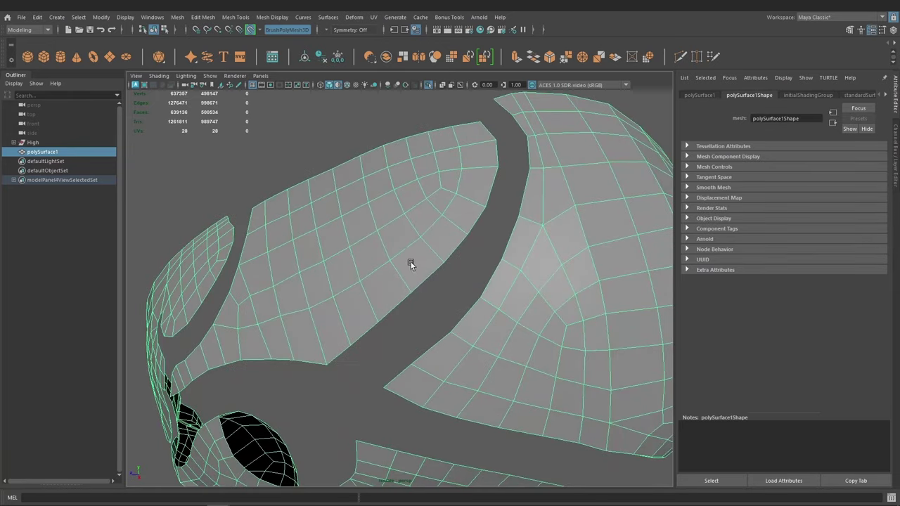
Zoom out to frame the mask and drag a screenshot capture region over the viewport.
mouse_move(469, 345)
left_mouse_down("alt")
mouse_move(445, 333)
mouse_move(471, 233)
left_mouse_up("alt")
scroll(488, 342, "down", 3)
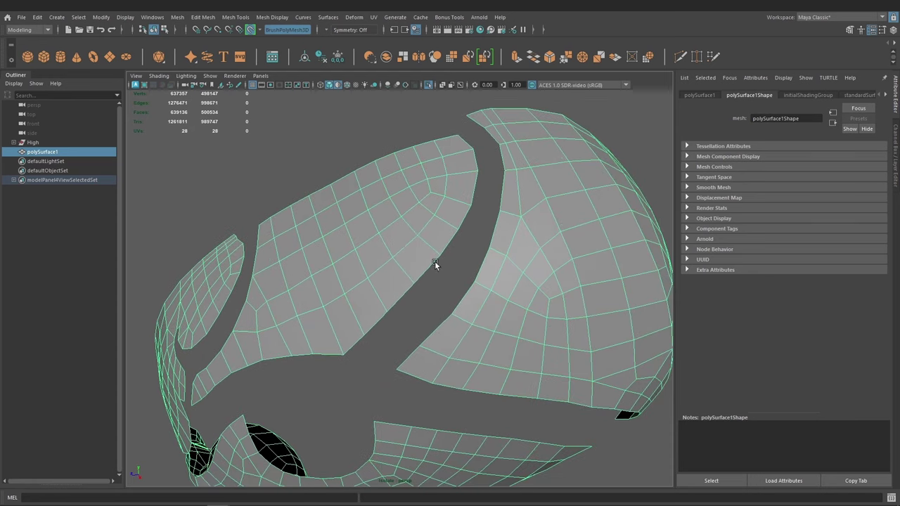
key("Print")
left_click_drag(242, 161, 238, 135)
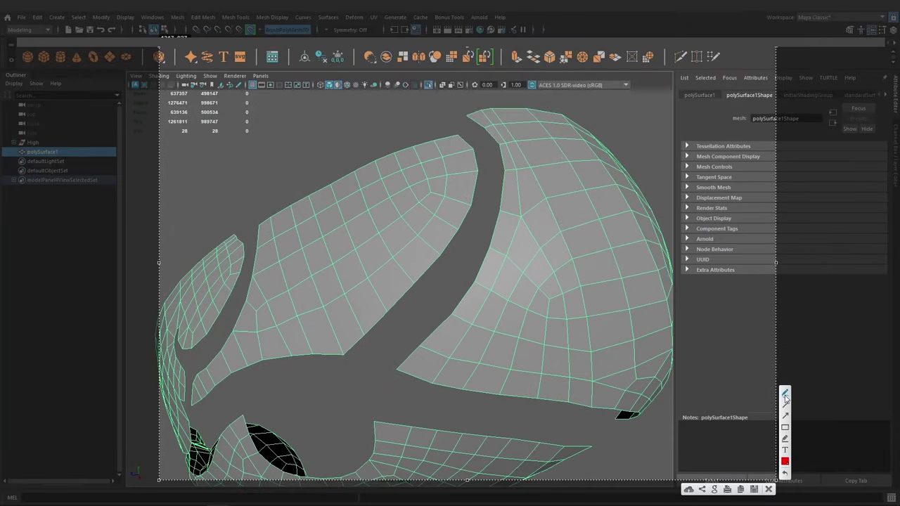
Sketch red strokes across the groove, add loop scribbles, and trace along both groove edges.
left_click_drag(415, 284, 433, 304)
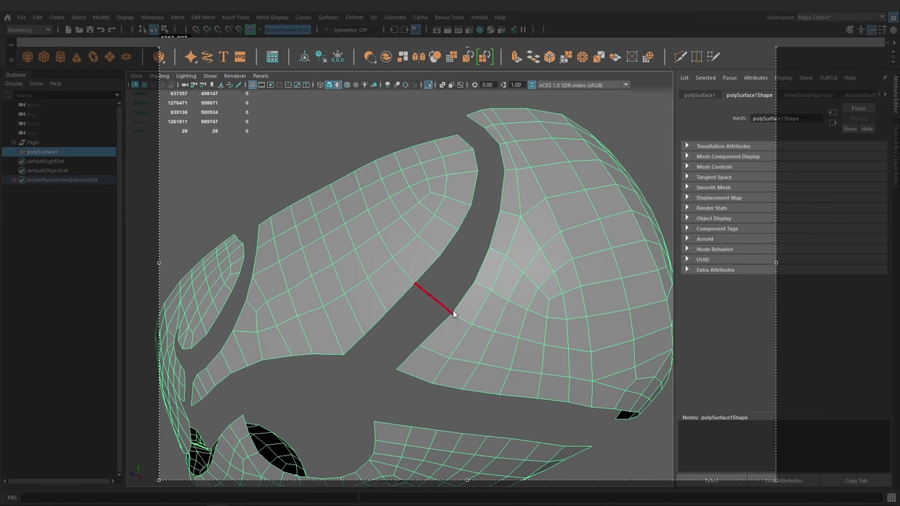
left_click_drag(442, 255, 473, 281)
left_click_drag(458, 230, 490, 250)
left_click_drag(470, 204, 499, 206)
mouse_move(480, 168)
left_mouse_down()
mouse_move(497, 169)
mouse_move(499, 146)
mouse_move(483, 128)
left_mouse_up()
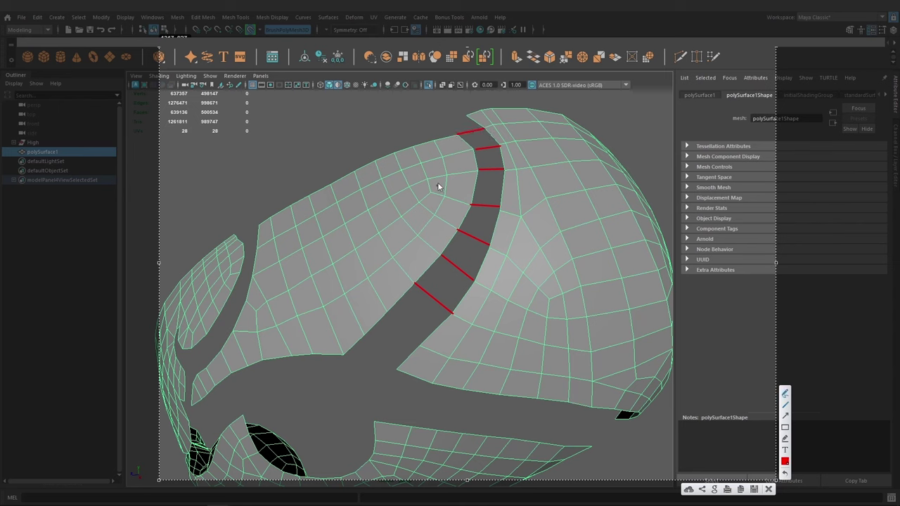
left_click_drag(384, 182, 414, 200)
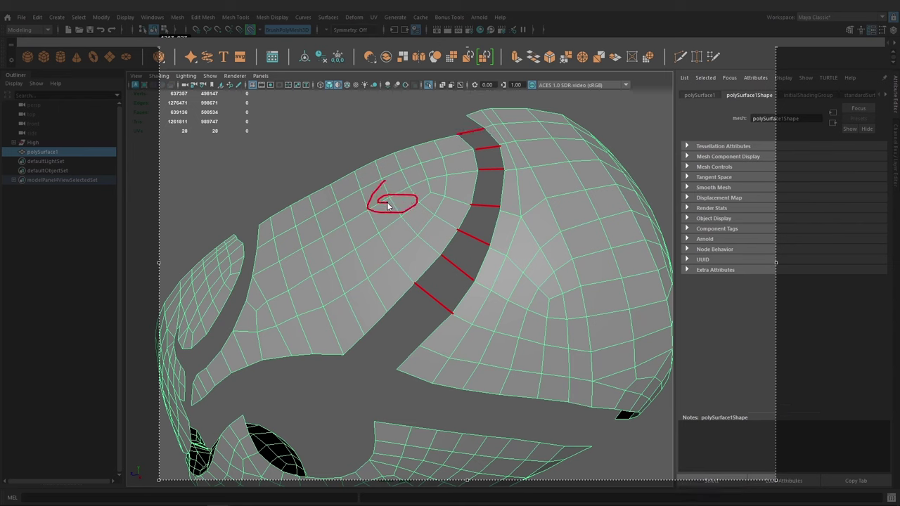
left_click_drag(552, 222, 532, 227)
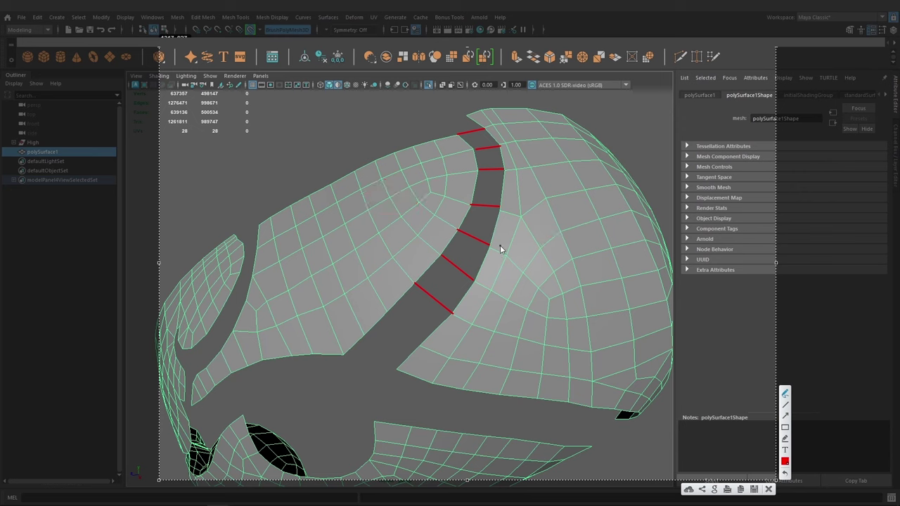
left_click_drag(463, 136, 472, 201)
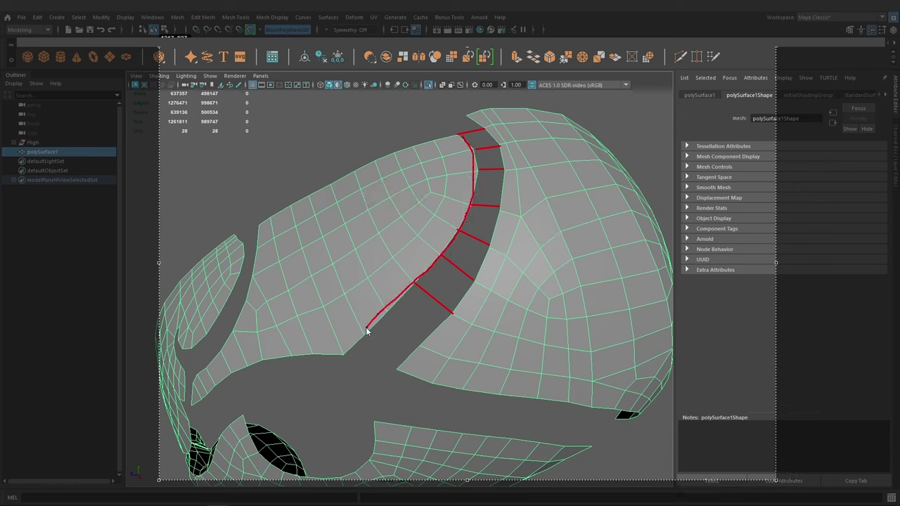
left_click_drag(366, 331, 347, 347)
left_click_drag(478, 122, 494, 140)
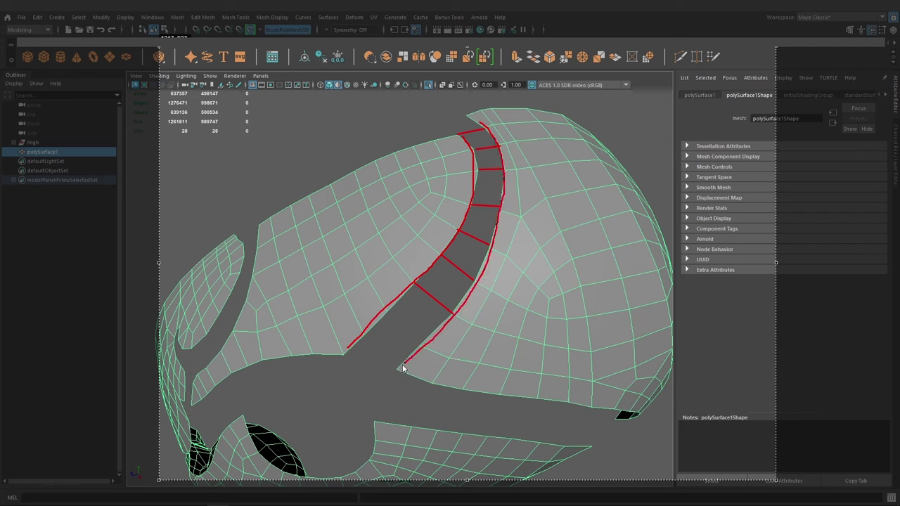
left_click_drag(403, 368, 392, 374)
Undo the long edge tracings and the red marks across the groove.
key("ctrl+z")
key("ctrl+z")
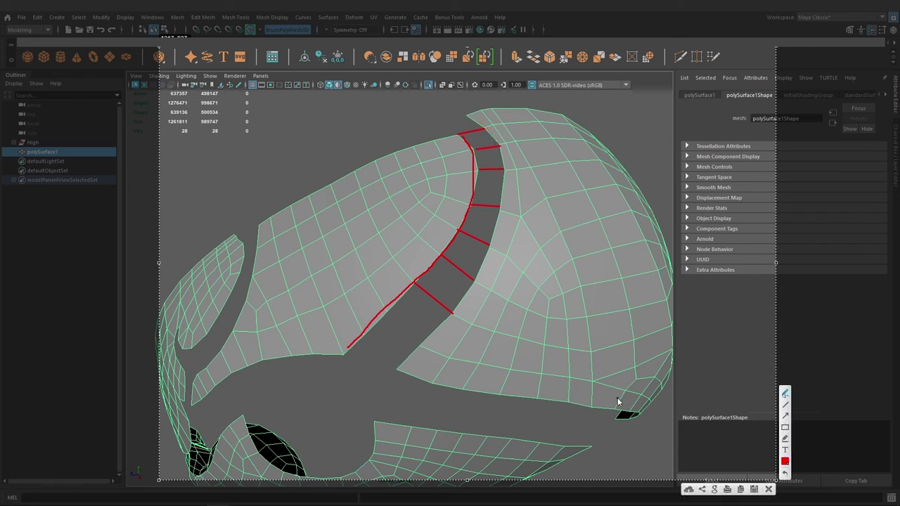
key("ctrl+z")
key("ctrl+z")
key("ctrl+z")
key("ctrl+z")
key("ctrl+z")
key("ctrl+z")
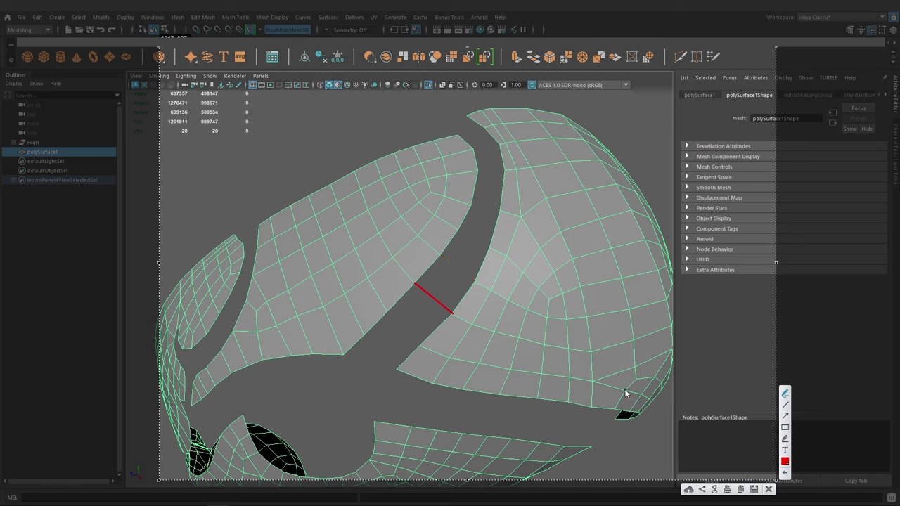
key("ctrl+z")
left_click_drag(462, 135, 472, 146)
key("ctrl+z")
Redraw red lines across the groove from top to bottom and trace its lower edge.
left_click_drag(475, 187, 501, 185)
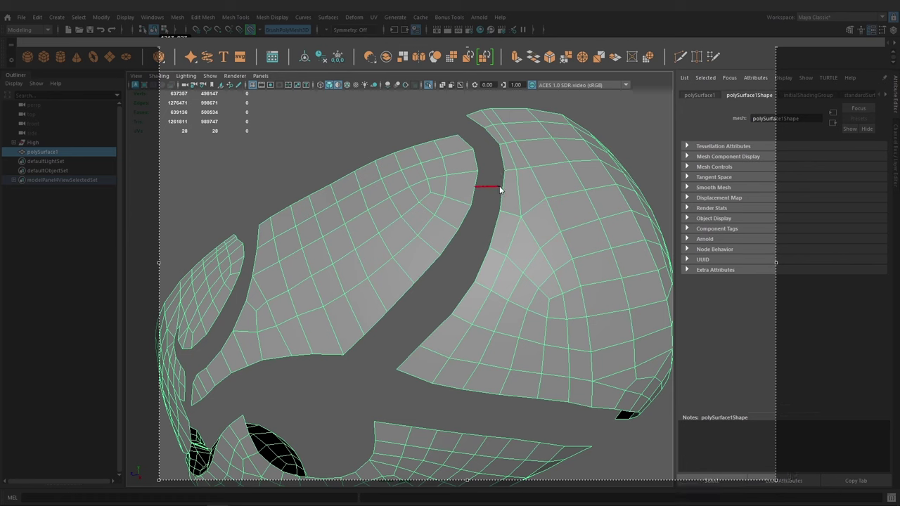
left_click_drag(466, 144, 487, 138)
left_click_drag(450, 244, 484, 264)
left_click_drag(401, 301, 440, 331)
left_click_drag(350, 350, 400, 368)
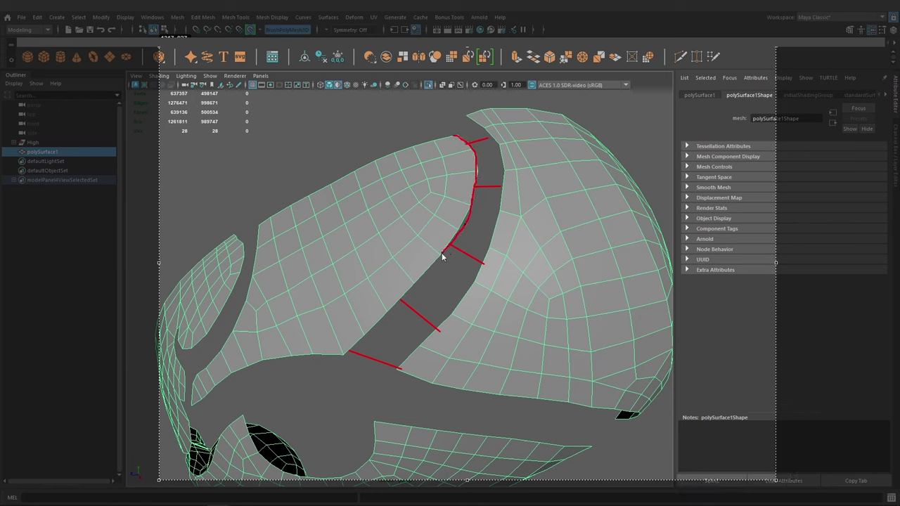
left_click_drag(356, 342, 342, 354)
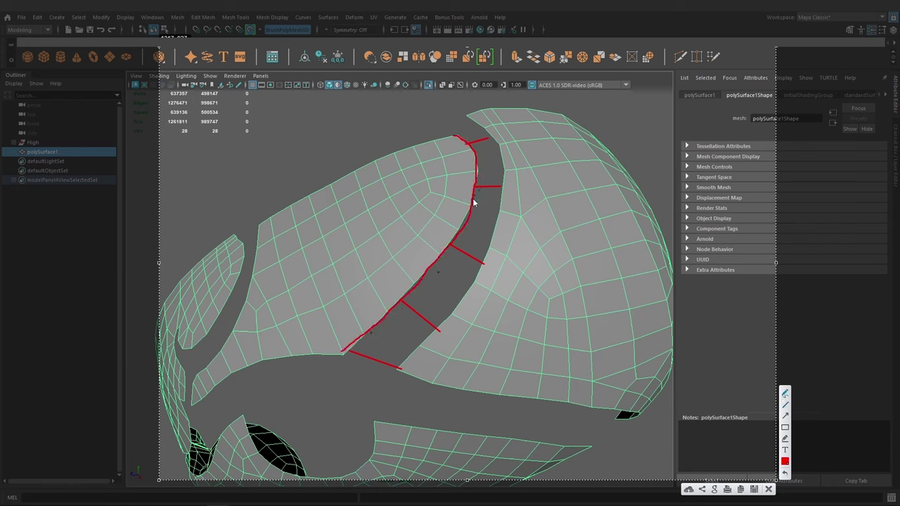
Undo the remaining red marks and close the annotation overlay, returning to the viewport.
key("ctrl+z")
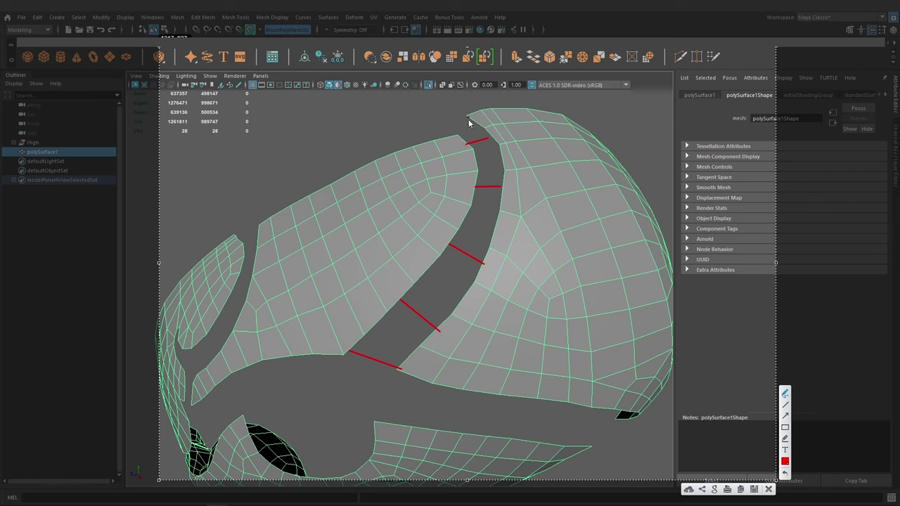
left_click_drag(464, 150, 462, 143)
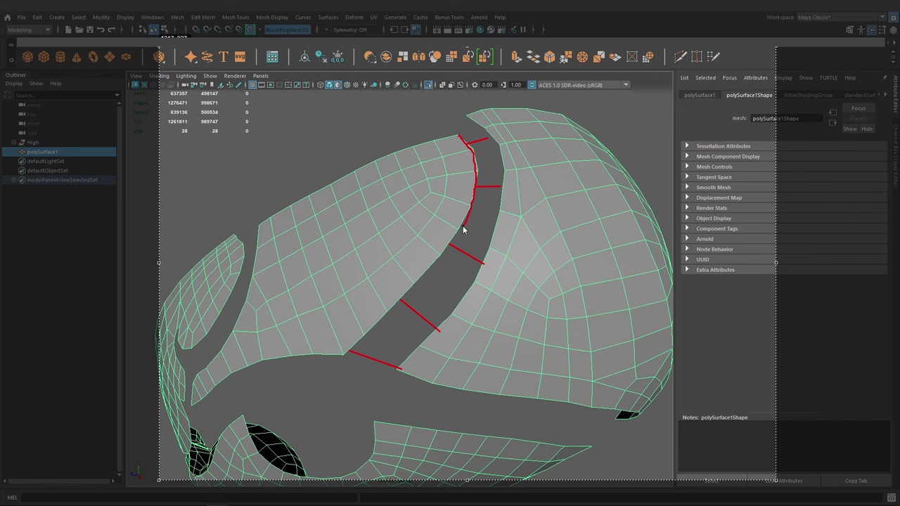
key("ctrl+z")
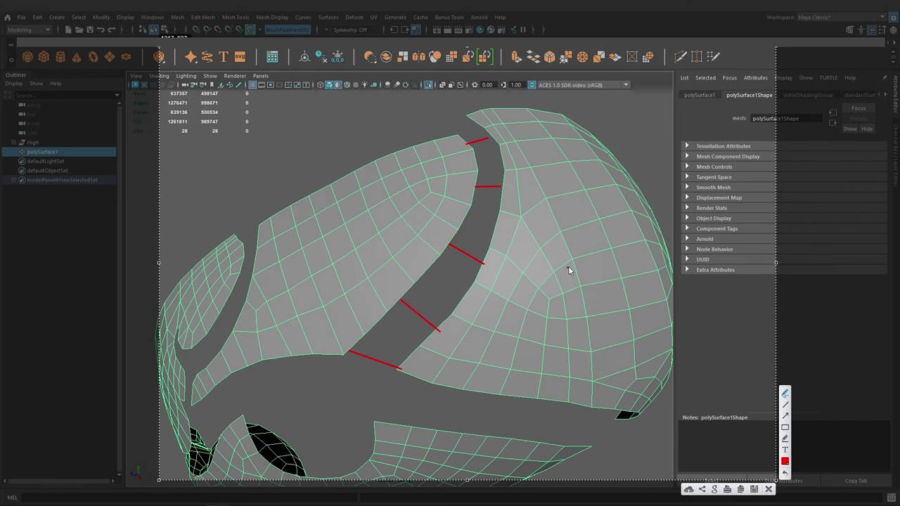
key("ctrl+z")
key("ctrl+z")
key("ctrl+z")
key("ctrl+z")
scroll(540, 216, "down", 3)
mouse_move(542, 234)
left_mouse_down("alt")
mouse_move(489, 167)
mouse_move(450, 242)
mouse_move(440, 183)
left_mouse_up("alt")
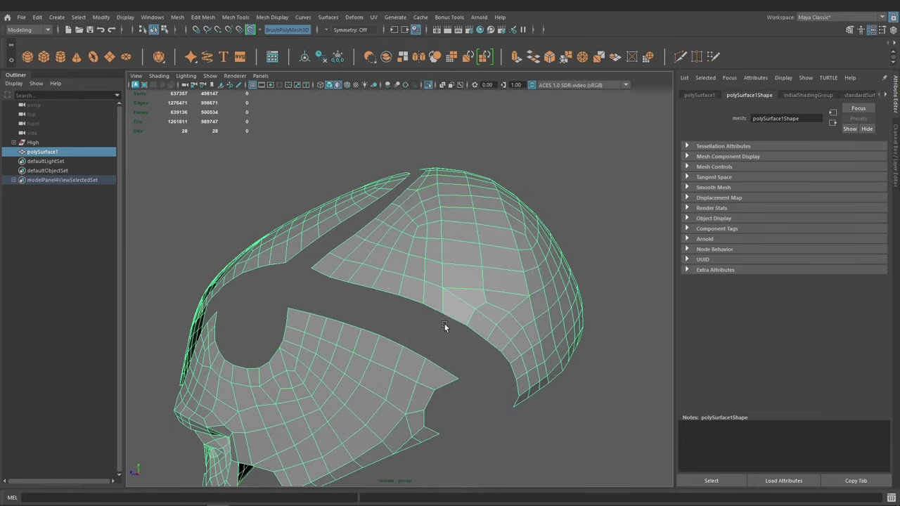
left_click_drag(444, 324, 439, 275, "alt")
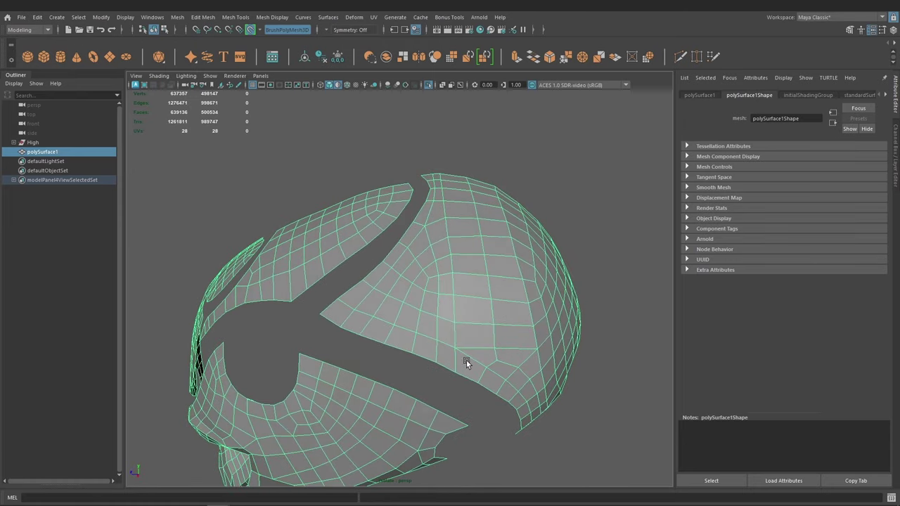
left_click_drag(466, 363, 434, 317, "alt")
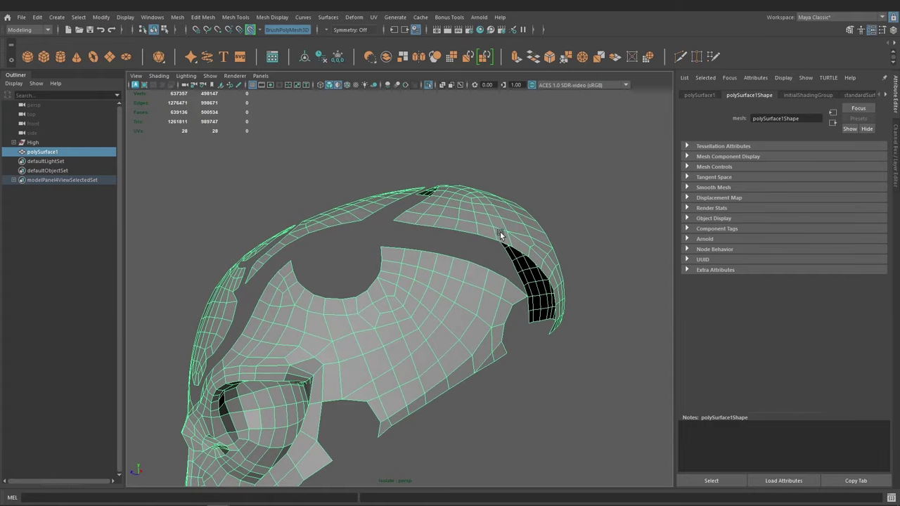
mouse_move(500, 234)
left_mouse_down("alt")
mouse_move(460, 227)
mouse_move(445, 329)
mouse_move(454, 343)
mouse_move(517, 347)
mouse_move(427, 330)
mouse_move(447, 282)
left_mouse_up("alt")
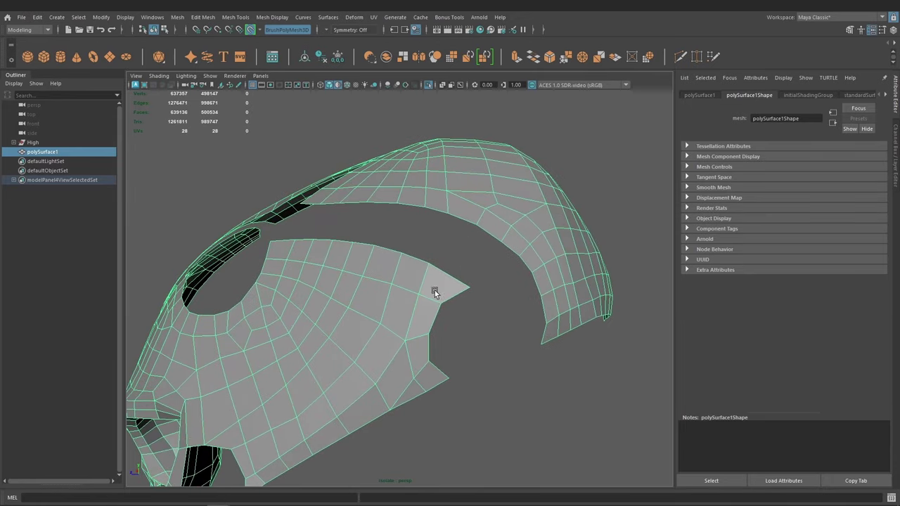
left_click_drag(462, 391, 413, 327, "alt")
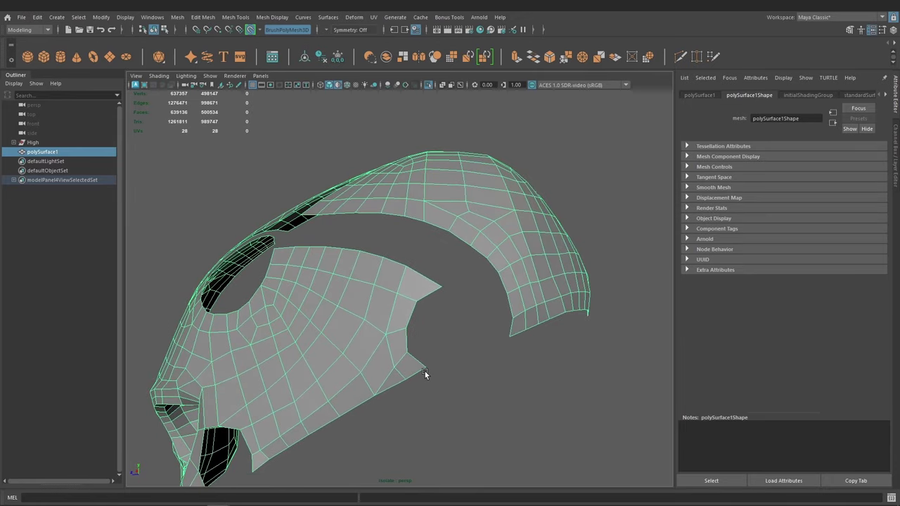
mouse_move(424, 374)
left_mouse_down("alt")
mouse_move(352, 273)
mouse_move(440, 316)
mouse_move(438, 328)
left_mouse_up("alt")
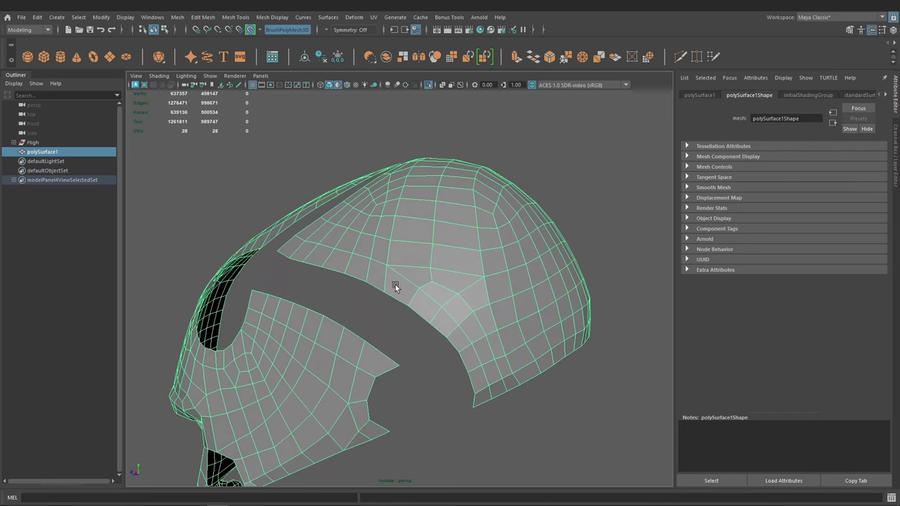
mouse_move(395, 285)
left_mouse_down("alt")
mouse_move(327, 261)
mouse_move(413, 194)
mouse_move(518, 268)
mouse_move(493, 243)
mouse_move(496, 206)
left_mouse_up("alt")
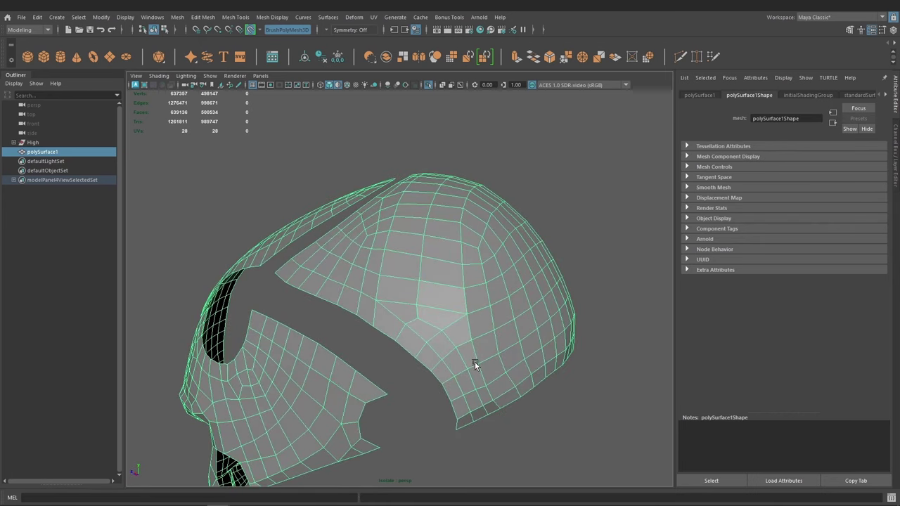
mouse_move(499, 397)
left_mouse_down("alt")
mouse_move(482, 180)
mouse_move(424, 235)
mouse_move(491, 278)
left_mouse_up("alt")
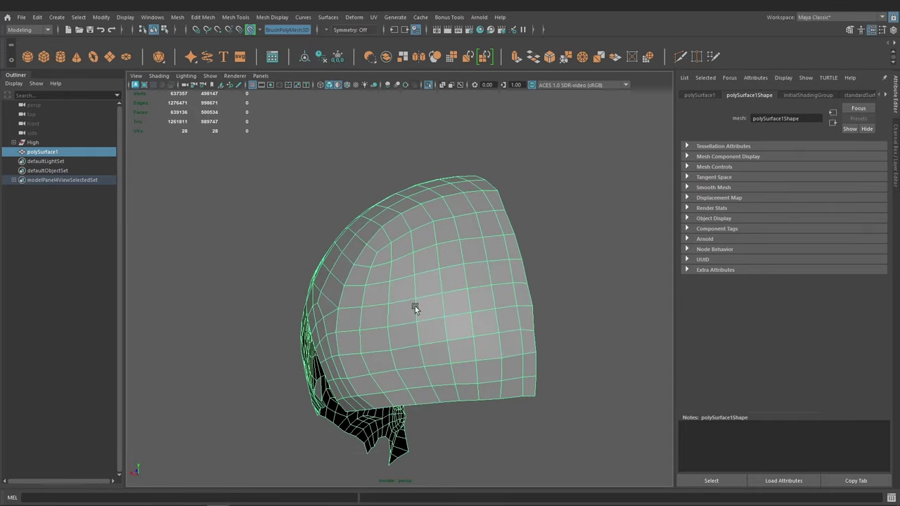
mouse_move(415, 306)
left_mouse_down("alt")
mouse_move(471, 362)
mouse_move(457, 354)
mouse_move(538, 372)
left_mouse_up("alt")
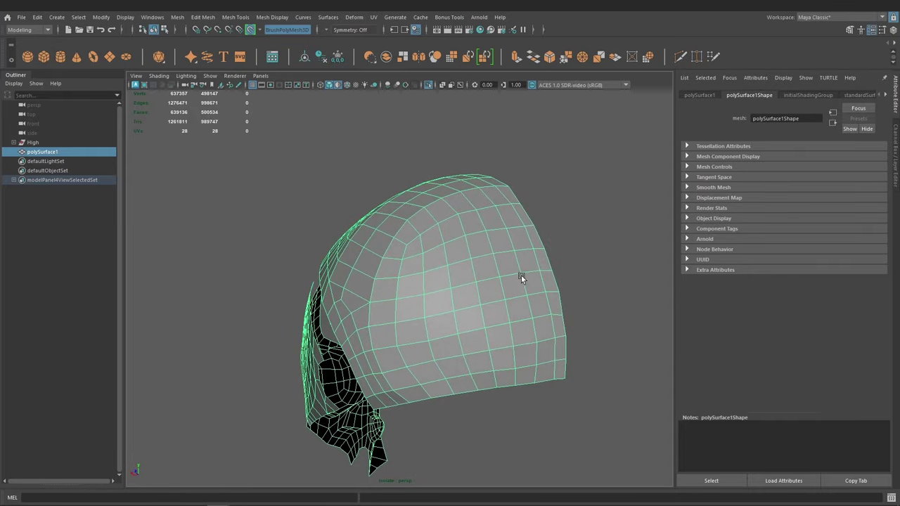
mouse_move(521, 275)
left_mouse_down("alt")
mouse_move(536, 285)
mouse_move(546, 279)
left_mouse_up("alt")
mouse_move(540, 278)
left_mouse_down("alt")
mouse_move(507, 277)
mouse_move(532, 297)
mouse_move(488, 325)
mouse_move(531, 277)
left_mouse_up("alt")
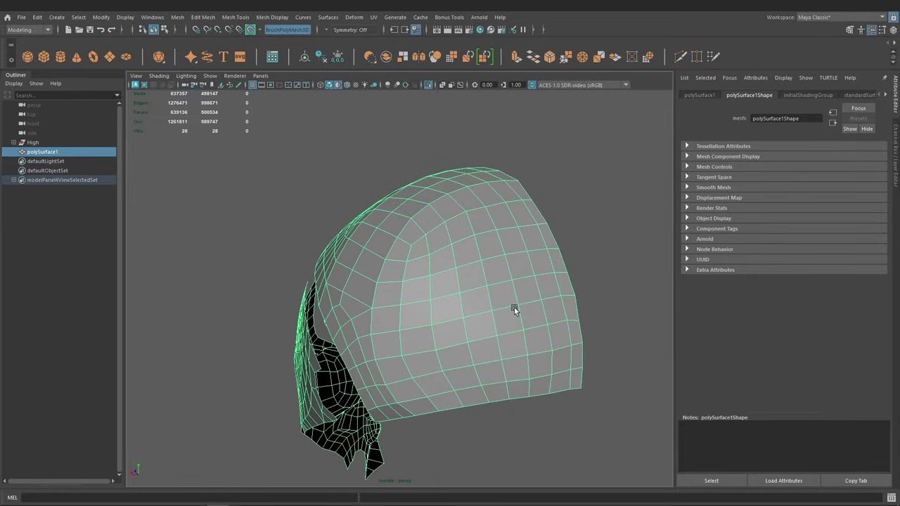
mouse_move(603, 327)
left_mouse_down("alt")
mouse_move(590, 322)
mouse_move(598, 311)
mouse_move(608, 313)
mouse_move(616, 356)
mouse_move(589, 311)
mouse_move(560, 290)
mouse_move(548, 299)
mouse_move(480, 277)
mouse_move(526, 294)
mouse_move(572, 286)
mouse_move(402, 219)
mouse_move(403, 306)
mouse_move(399, 288)
mouse_move(414, 308)
mouse_move(396, 298)
mouse_move(411, 354)
mouse_move(400, 273)
left_mouse_up("alt")
mouse_move(421, 304)
left_mouse_down("alt")
mouse_move(412, 291)
mouse_move(412, 312)
mouse_move(396, 308)
mouse_move(433, 223)
left_mouse_up("alt")
mouse_move(440, 271)
left_mouse_down("alt")
mouse_move(431, 281)
mouse_move(440, 260)
left_mouse_up("alt")
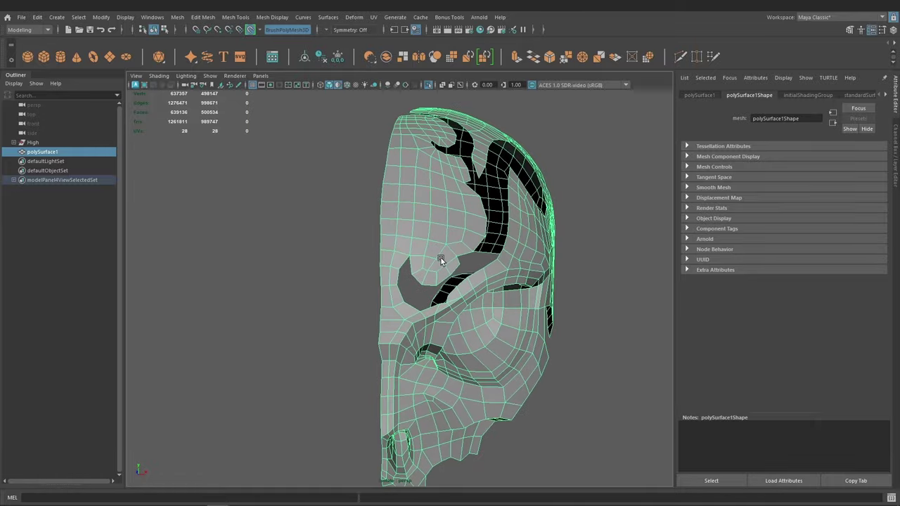
mouse_move(432, 308)
left_mouse_down("alt")
mouse_move(406, 296)
mouse_move(410, 280)
mouse_move(424, 293)
mouse_move(390, 289)
mouse_move(380, 303)
left_mouse_up("alt")
mouse_move(380, 304)
right_mouse_down("alt")
mouse_move(387, 288)
mouse_move(445, 331)
right_mouse_up("alt")
mouse_move(445, 331)
left_mouse_down("alt")
mouse_move(370, 330)
mouse_move(412, 331)
mouse_move(432, 302)
mouse_move(377, 282)
mouse_move(459, 274)
mouse_move(511, 301)
mouse_move(445, 287)
mouse_move(415, 222)
mouse_move(471, 285)
mouse_move(498, 288)
mouse_move(454, 274)
left_mouse_up("alt")
scroll(450, 270, "up", 2)
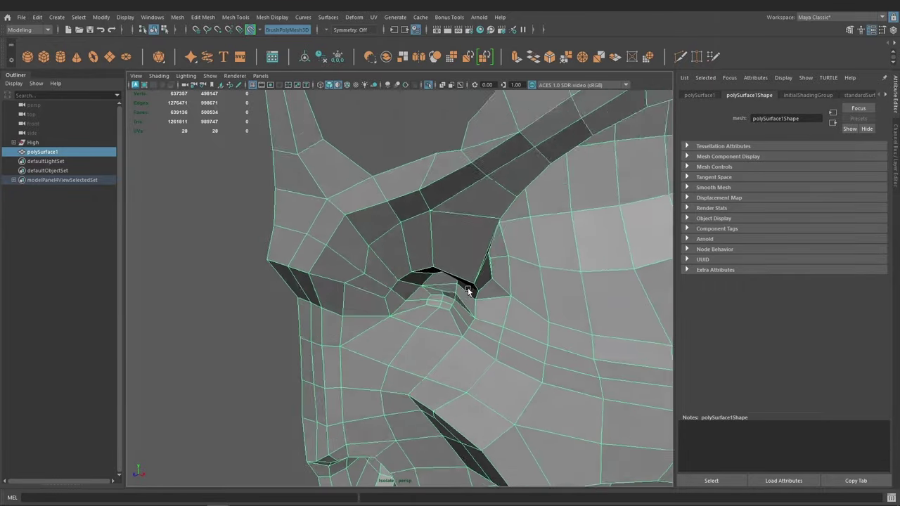
scroll(442, 266, "up", 2)
scroll(457, 295, "up", 2)
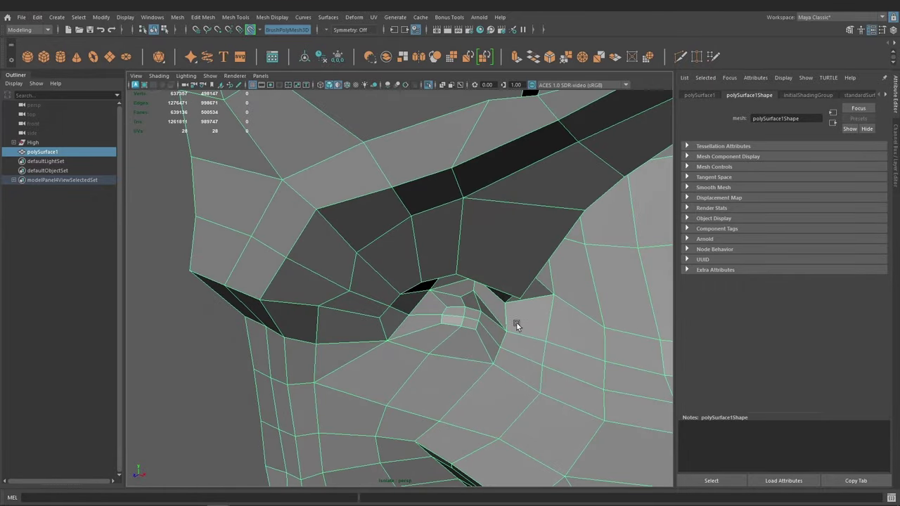
mouse_move(516, 322)
left_mouse_down("alt")
mouse_move(418, 267)
mouse_move(373, 251)
mouse_move(351, 255)
mouse_move(382, 232)
mouse_move(396, 257)
left_mouse_up("alt")
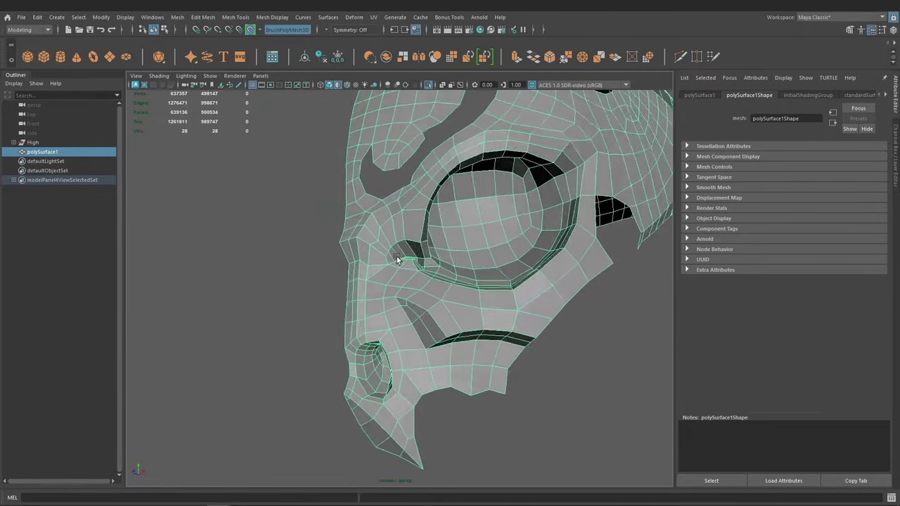
scroll(398, 256, "up", 1)
scroll(449, 270, "up", 3)
scroll(450, 270, "up", 2)
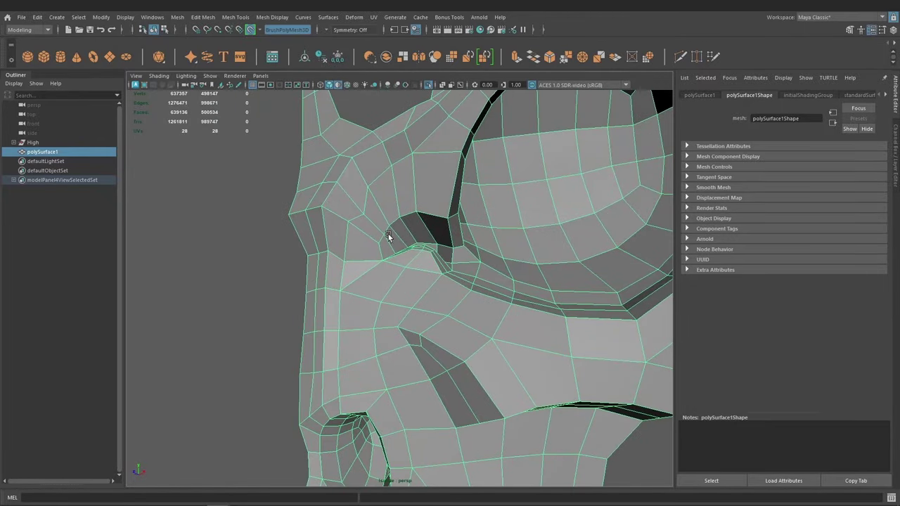
scroll(492, 268, "down", 3)
mouse_move(419, 241)
left_mouse_down("alt")
mouse_move(484, 237)
mouse_move(463, 229)
mouse_move(460, 251)
mouse_move(454, 242)
mouse_move(355, 313)
left_mouse_up("alt")
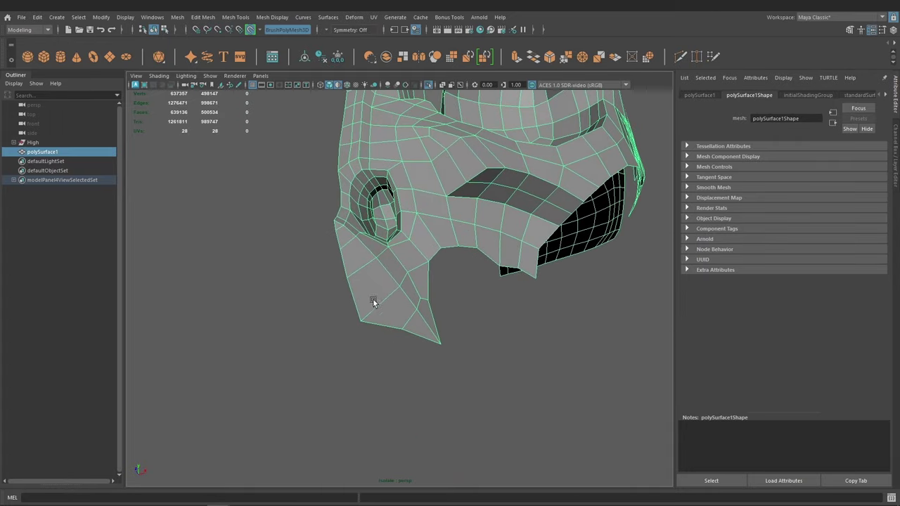
left_click_drag(424, 334, 332, 276, "alt")
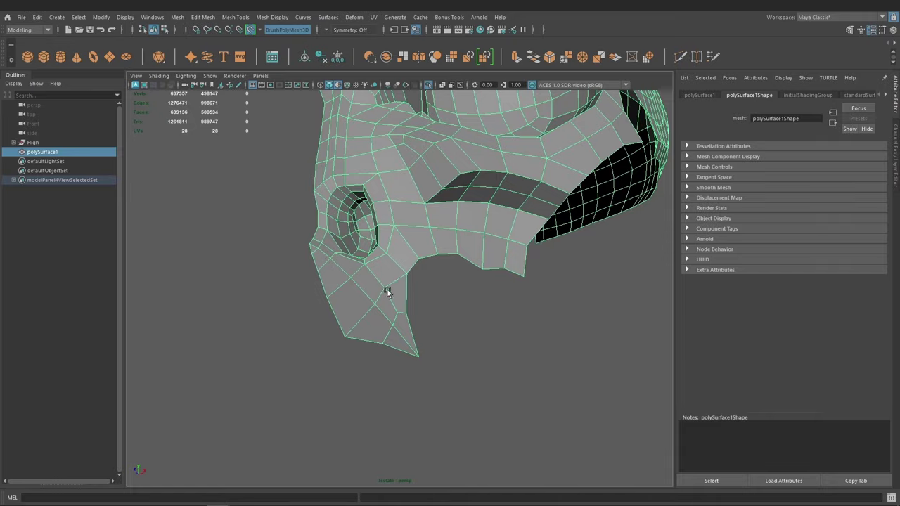
mouse_move(388, 293)
left_mouse_down("alt")
mouse_move(416, 217)
mouse_move(432, 308)
mouse_move(445, 303)
mouse_move(406, 275)
left_mouse_up("alt")
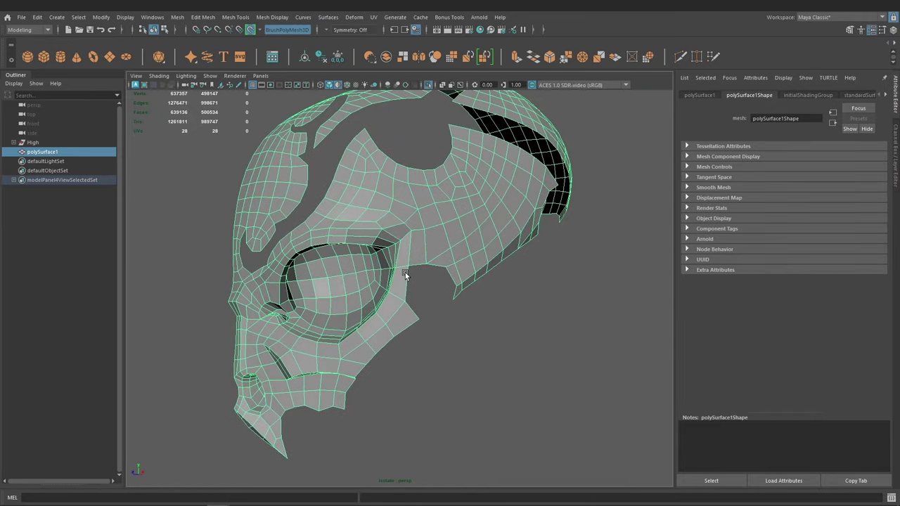
mouse_move(405, 275)
right_mouse_down("alt")
mouse_move(444, 315)
mouse_move(477, 281)
right_mouse_up("alt")
mouse_move(466, 312)
left_mouse_down("alt")
mouse_move(408, 290)
mouse_move(374, 290)
mouse_move(407, 257)
mouse_move(474, 288)
mouse_move(500, 311)
mouse_move(474, 330)
mouse_move(438, 280)
mouse_move(483, 291)
mouse_move(486, 305)
mouse_move(422, 295)
mouse_move(428, 283)
mouse_move(464, 291)
mouse_move(438, 277)
mouse_move(462, 305)
left_mouse_up("alt")
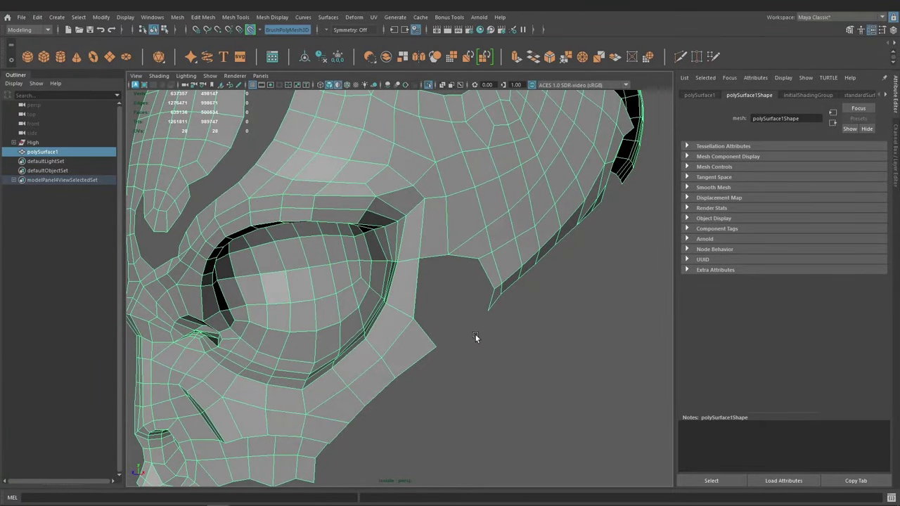
mouse_move(476, 336)
left_mouse_down("alt")
mouse_move(445, 298)
mouse_move(507, 375)
left_mouse_up("alt")
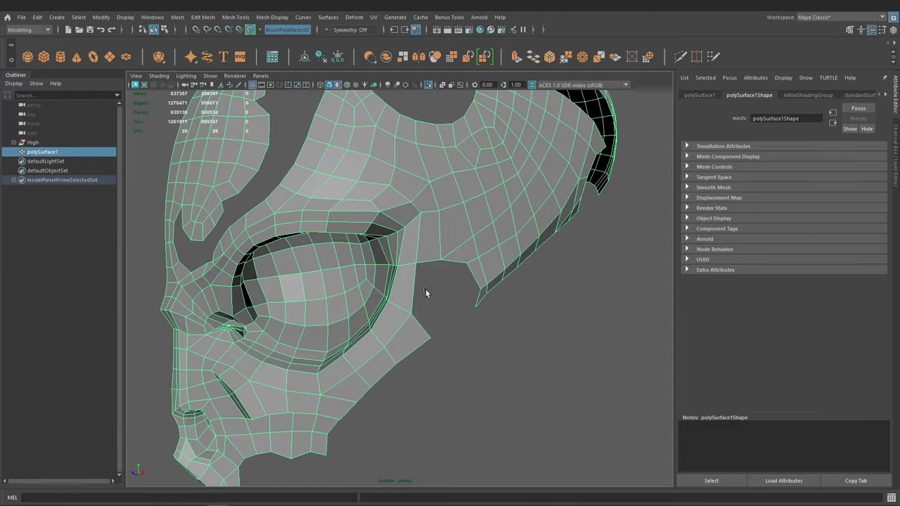
mouse_move(425, 292)
left_mouse_down("alt")
mouse_move(456, 317)
mouse_move(489, 308)
mouse_move(482, 286)
mouse_move(450, 292)
mouse_move(412, 331)
mouse_move(382, 295)
left_mouse_up("alt")
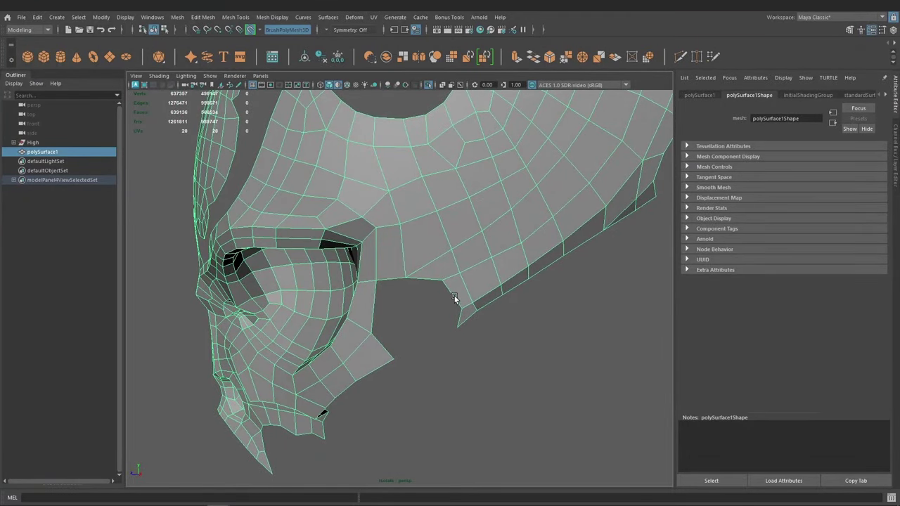
mouse_move(454, 296)
left_mouse_down("alt")
mouse_move(428, 283)
mouse_move(416, 259)
left_mouse_up("alt")
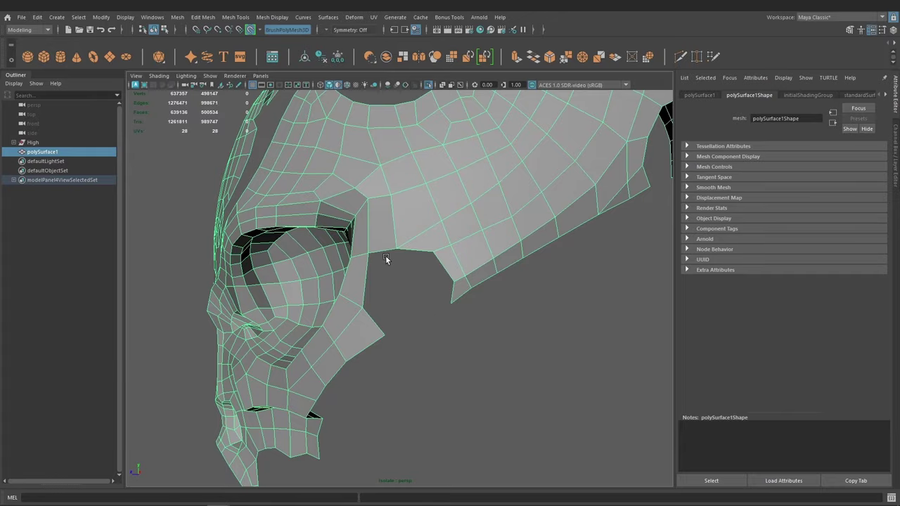
mouse_move(391, 309)
left_mouse_down("alt")
mouse_move(436, 295)
mouse_move(440, 255)
mouse_move(410, 308)
mouse_move(425, 319)
mouse_move(471, 321)
mouse_move(454, 312)
mouse_move(478, 321)
mouse_move(453, 298)
mouse_move(498, 362)
mouse_move(468, 365)
mouse_move(418, 301)
mouse_move(445, 315)
left_mouse_up("alt")
Deselect the retopology mesh, create a polygon cylinder, and turn off Make Live.
left_click(445, 315)
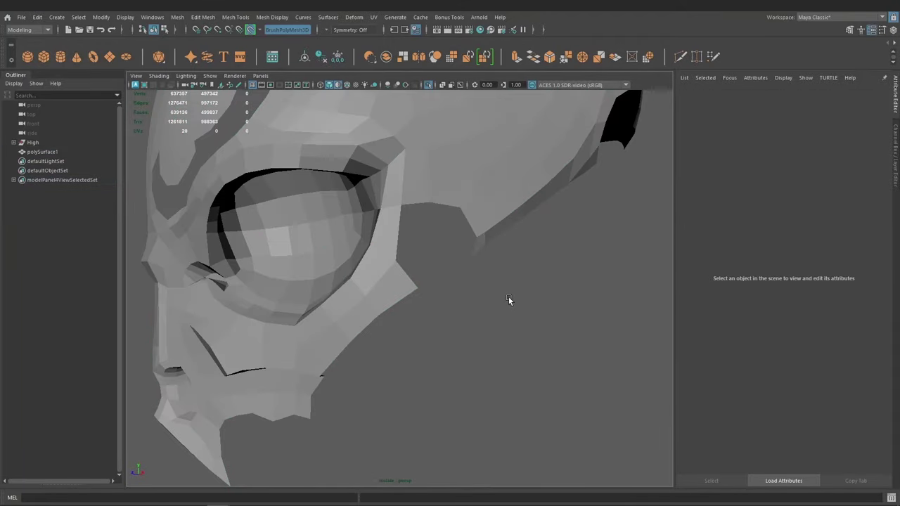
right_click(484, 285, "shift")
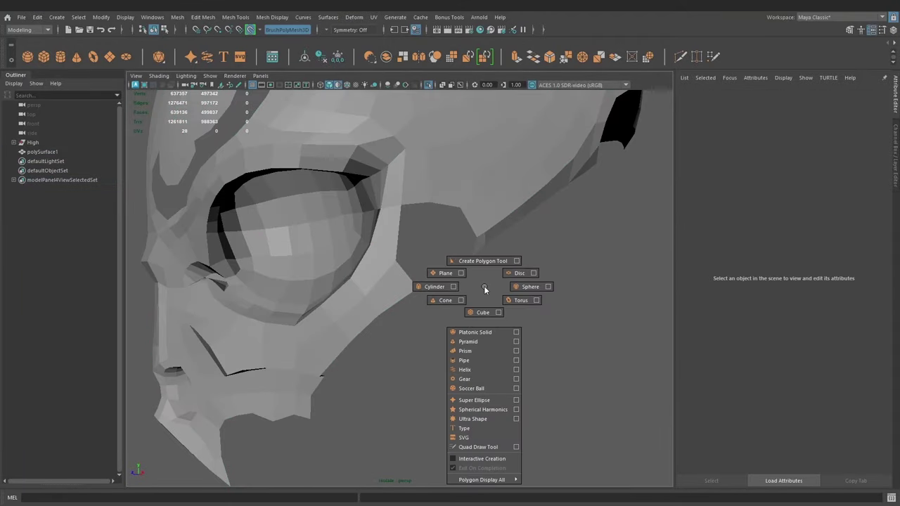
left_click(435, 287)
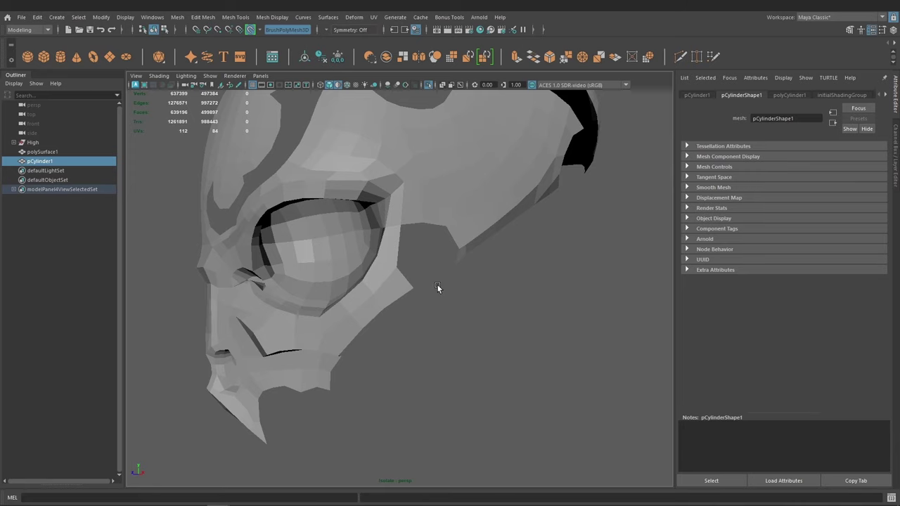
mouse_move(437, 285)
left_mouse_down("alt")
mouse_move(424, 286)
mouse_move(407, 428)
mouse_move(370, 373)
mouse_move(313, 361)
mouse_move(417, 403)
left_mouse_up("alt")
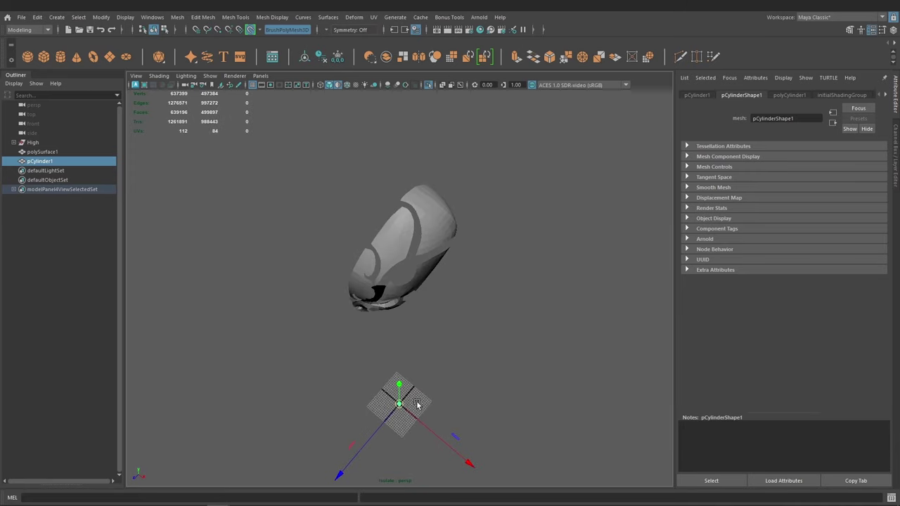
scroll(413, 342, "up", 3)
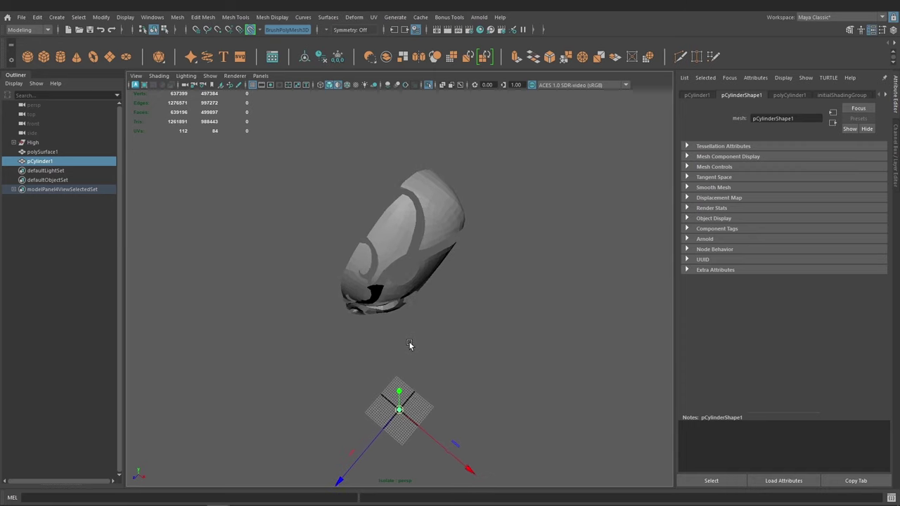
left_click(250, 30)
Move pCylinder1 beside the eye socket and rotate it so its cap faces outward.
left_click_drag(431, 249, 428, 254, "alt")
scroll(464, 280, "up", 1)
scroll(465, 283, "up", 3)
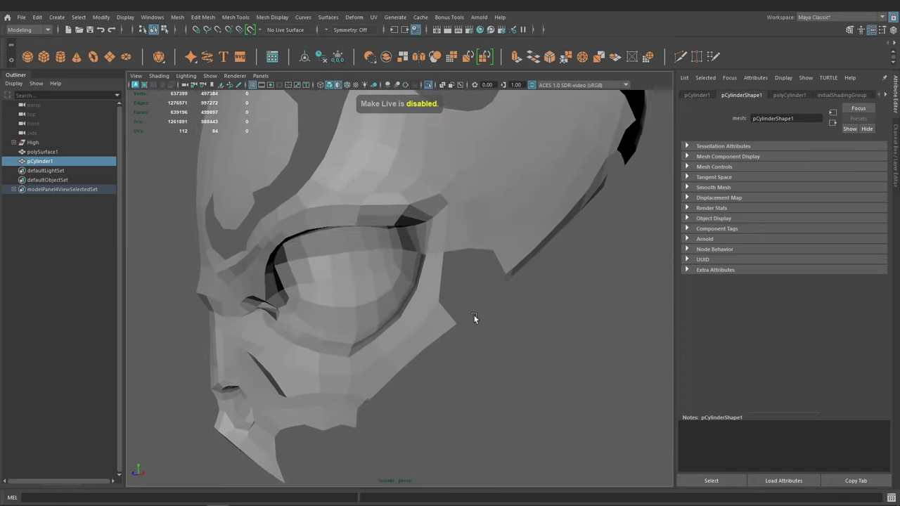
left_click_drag(474, 318, 470, 303, "alt")
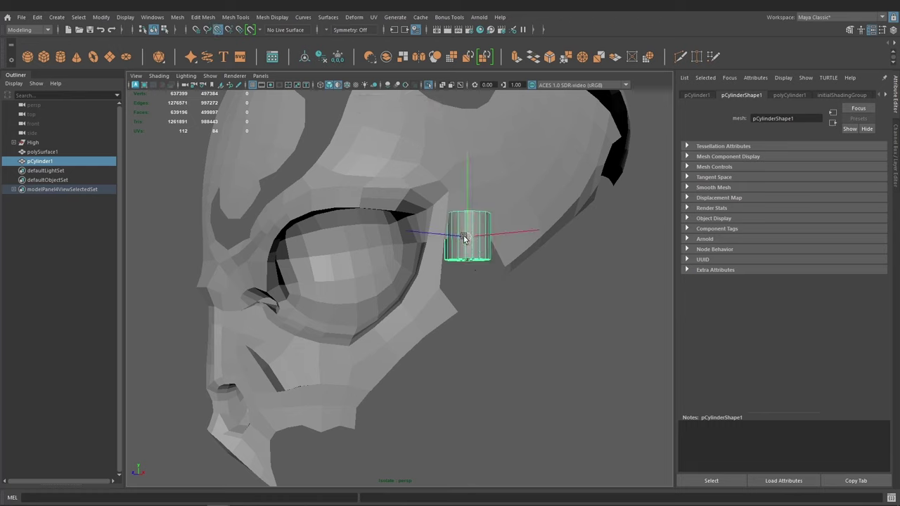
left_click_drag(450, 323, 434, 325)
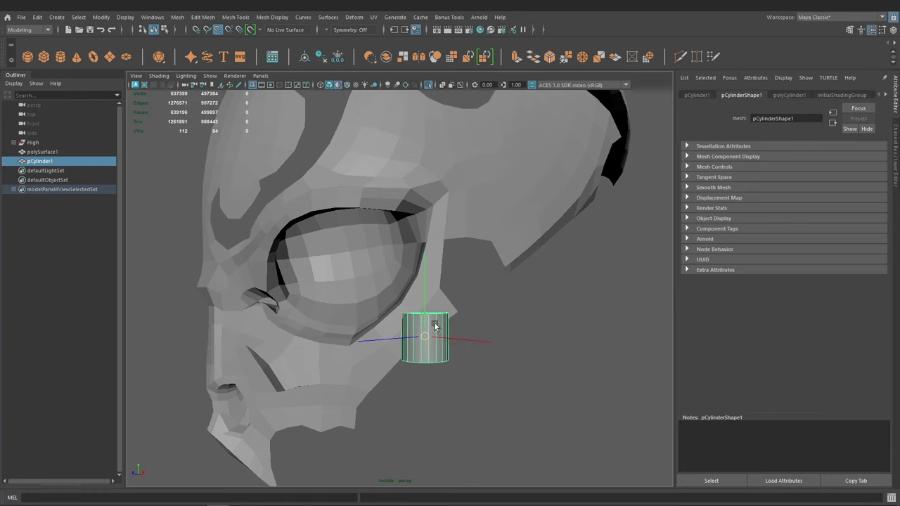
mouse_move(546, 200)
left_mouse_down()
mouse_move(442, 264)
mouse_move(416, 260)
mouse_move(412, 277)
left_mouse_up()
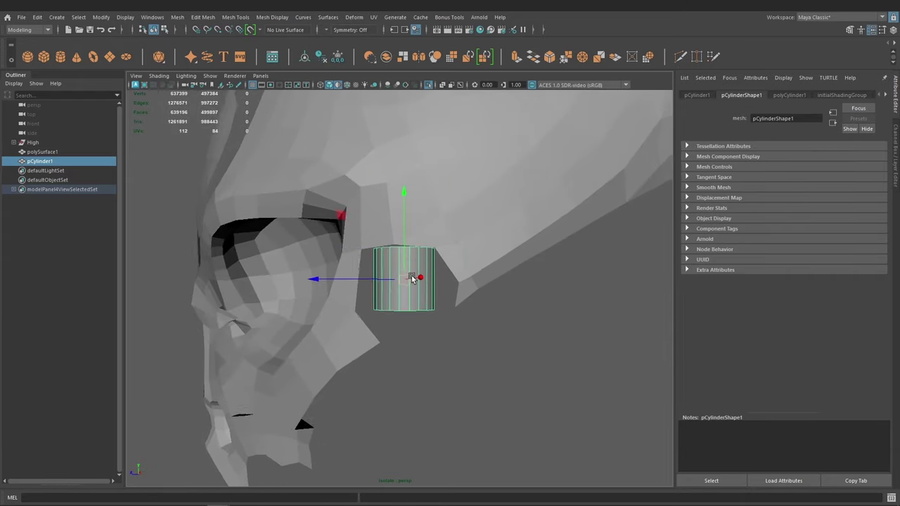
scroll(412, 277, "up", 3)
key("e")
mouse_move(523, 242)
left_mouse_down()
mouse_move(544, 345)
mouse_move(597, 302)
mouse_move(572, 350)
mouse_move(413, 262)
mouse_move(426, 329)
left_mouse_up()
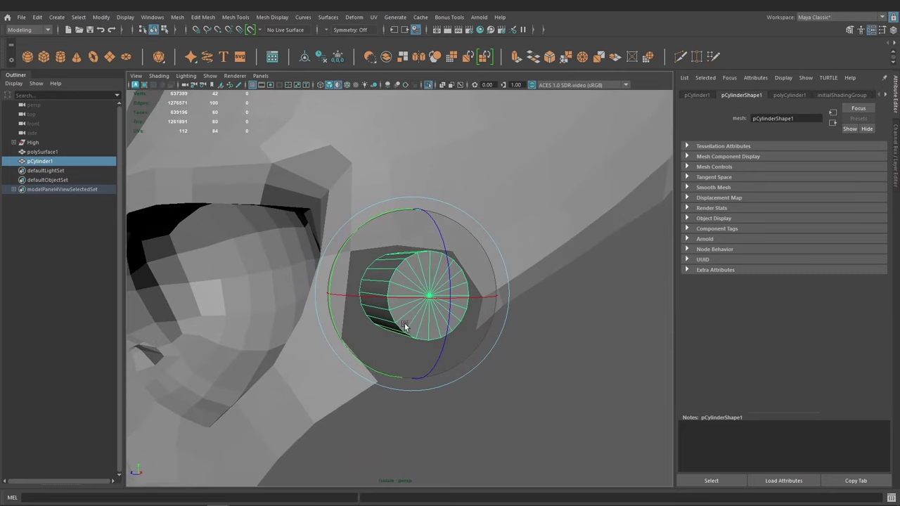
Select pCylinder1 and set polyCylinder1's Subdivisions Axis to 8 in the Channel Box.
left_click(494, 171)
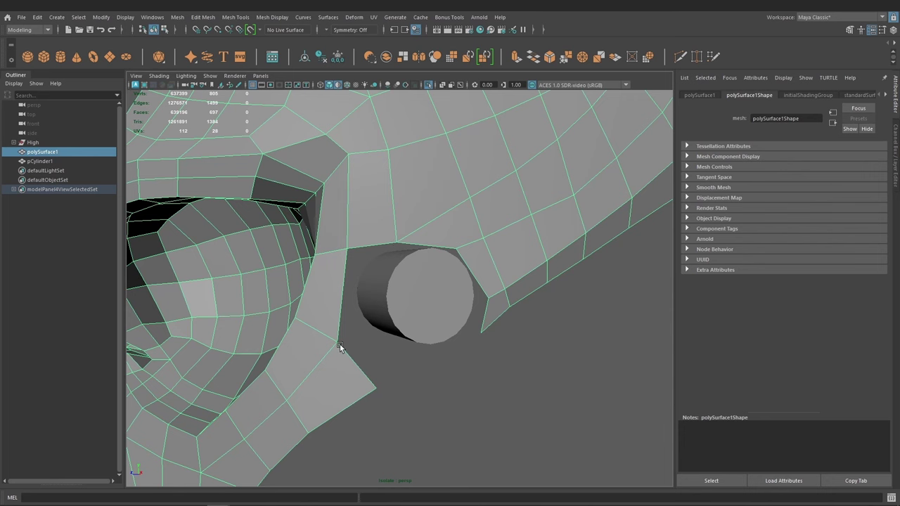
left_click_drag(380, 401, 353, 359, "alt")
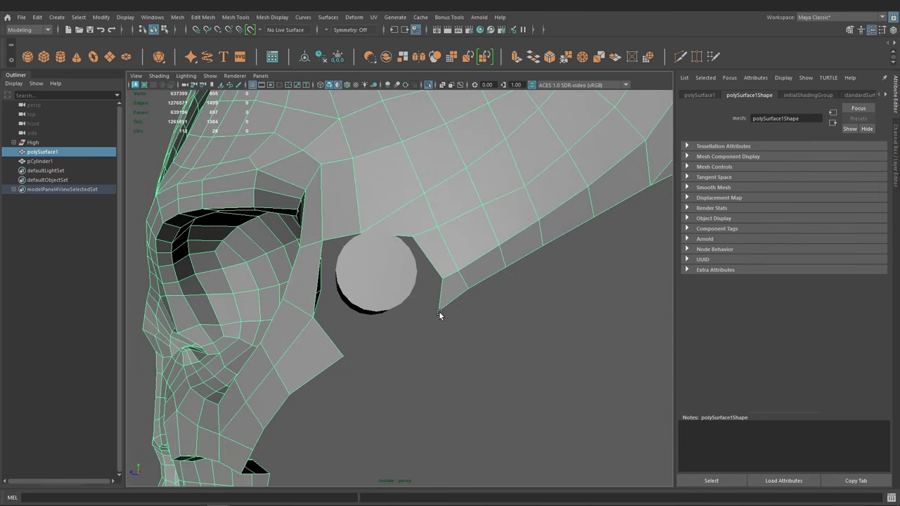
left_click(415, 288)
key("f")
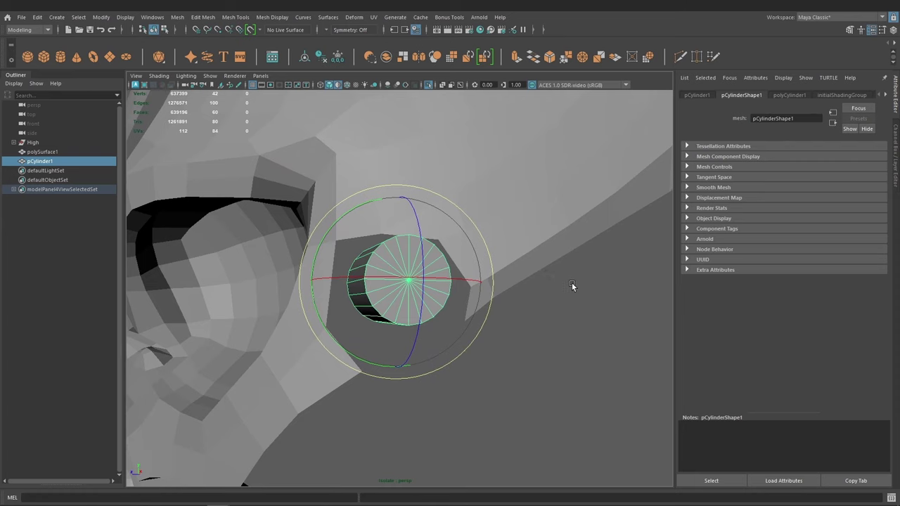
key("ctrl+a")
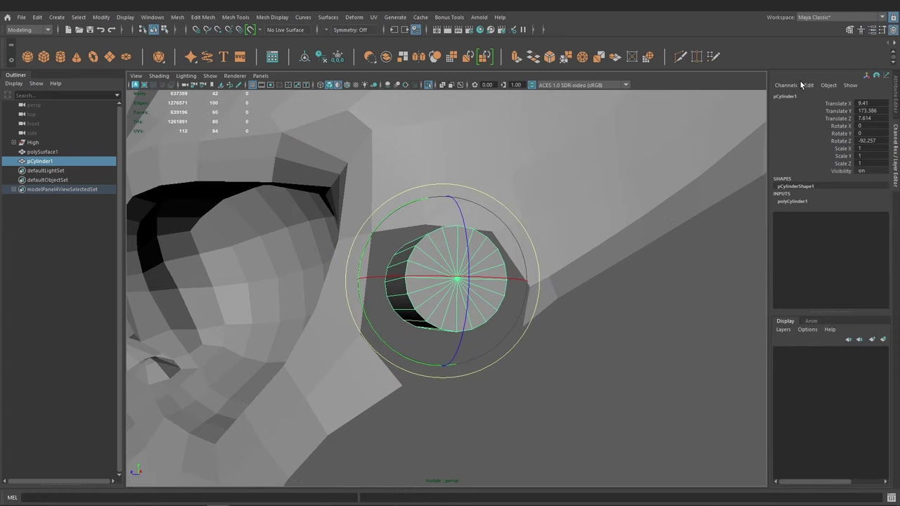
left_click(798, 203)
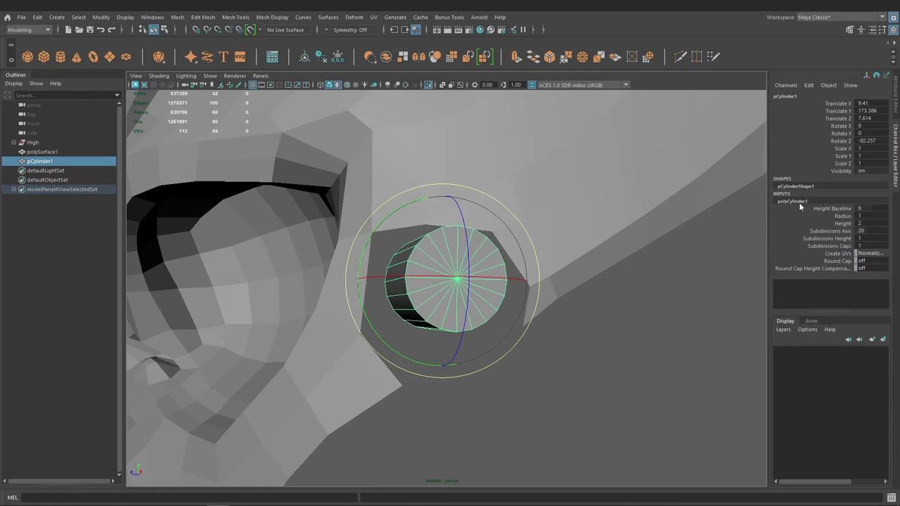
left_click(861, 230)
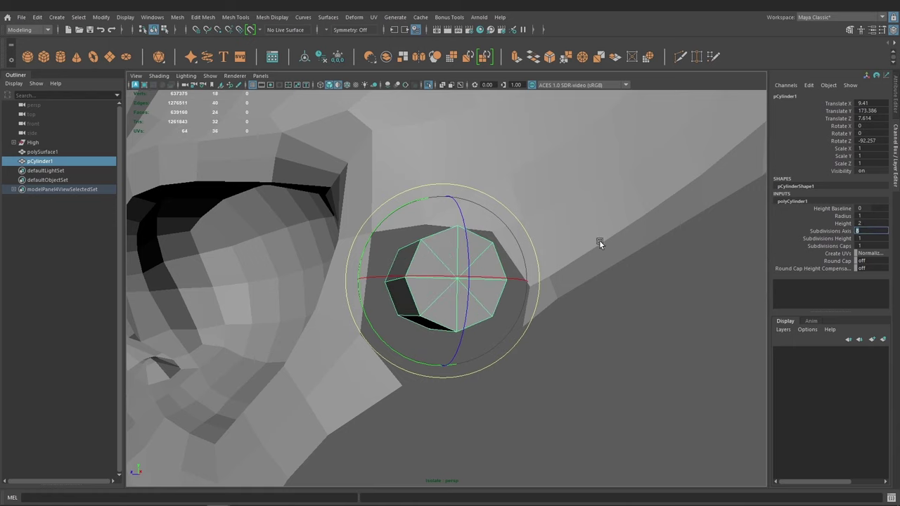
Orbit around the head to check the low-poly cylinder in the eye-socket bolt hole.
mouse_move(599, 244)
left_mouse_down("alt")
mouse_move(482, 251)
mouse_move(518, 258)
mouse_move(532, 285)
left_mouse_up("alt")
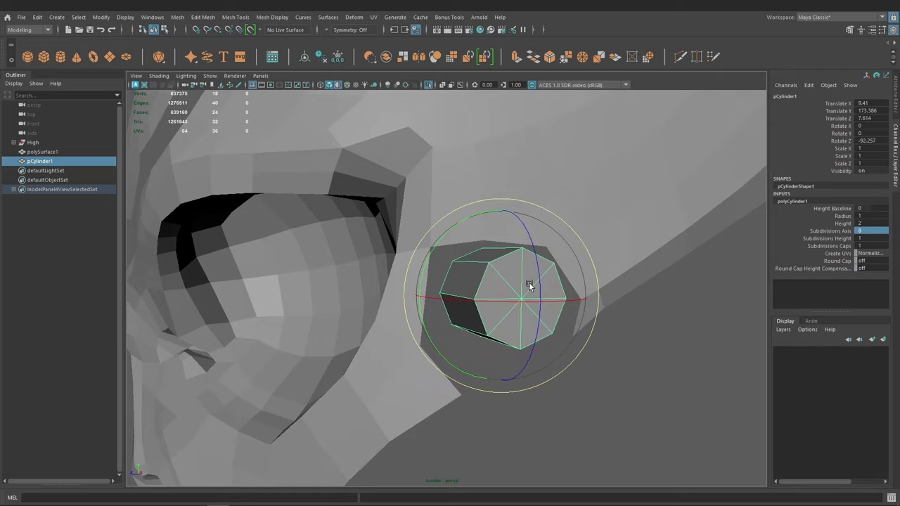
left_click(619, 187)
mouse_move(620, 187)
left_mouse_down("alt")
mouse_move(590, 238)
mouse_move(589, 270)
left_mouse_up("alt")
mouse_move(475, 313)
left_mouse_down("alt")
mouse_move(456, 242)
mouse_move(465, 244)
left_mouse_up("alt")
mouse_move(560, 324)
left_mouse_down("alt")
mouse_move(521, 272)
mouse_move(446, 264)
mouse_move(444, 273)
mouse_move(490, 209)
mouse_move(492, 277)
mouse_move(532, 283)
mouse_move(523, 257)
mouse_move(558, 285)
mouse_move(476, 296)
mouse_move(435, 272)
mouse_move(449, 251)
left_mouse_up("alt")
mouse_move(461, 293)
left_mouse_down("alt")
mouse_move(509, 328)
mouse_move(532, 327)
mouse_move(507, 272)
mouse_move(488, 257)
mouse_move(474, 261)
mouse_move(503, 273)
mouse_move(428, 267)
mouse_move(426, 281)
mouse_move(436, 297)
mouse_move(483, 276)
left_mouse_up("alt")
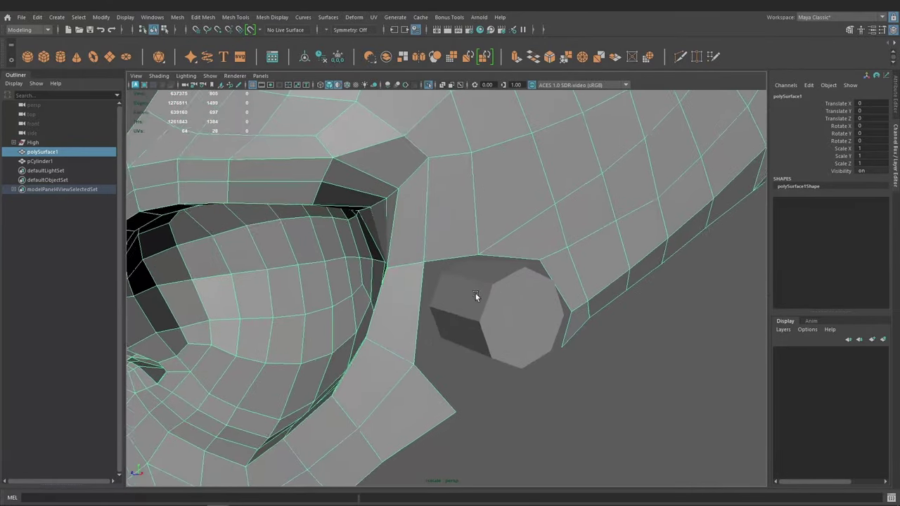
Reselect the bolt cylinder, switch to the Move tool, and view the whole head side-on.
left_click(476, 293)
mouse_move(548, 307)
left_mouse_down("alt")
mouse_move(531, 304)
mouse_move(549, 299)
mouse_move(517, 341)
mouse_move(424, 212)
left_mouse_up("alt")
scroll(533, 304, "up", 2)
key("w")
right_click_drag(425, 212, 295, 208, "alt")
mouse_move(295, 208)
left_mouse_down("alt")
mouse_move(372, 280)
mouse_move(386, 239)
mouse_move(459, 297)
left_mouse_up("alt")
scroll(372, 281, "up", 1)
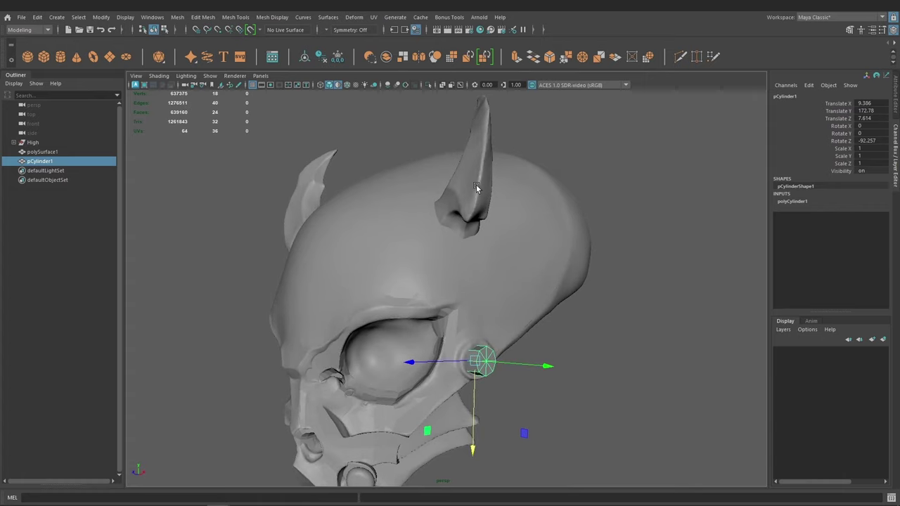
Hide the horn mesh and the Extract5 jaw piece with Ctrl+H.
left_click(476, 186)
key("ctrl+h")
mouse_move(484, 326)
left_mouse_down("alt")
mouse_move(460, 282)
mouse_move(471, 327)
left_mouse_up("alt")
left_click(471, 327)
scroll(469, 306, "up", 2)
key("ctrl+h")
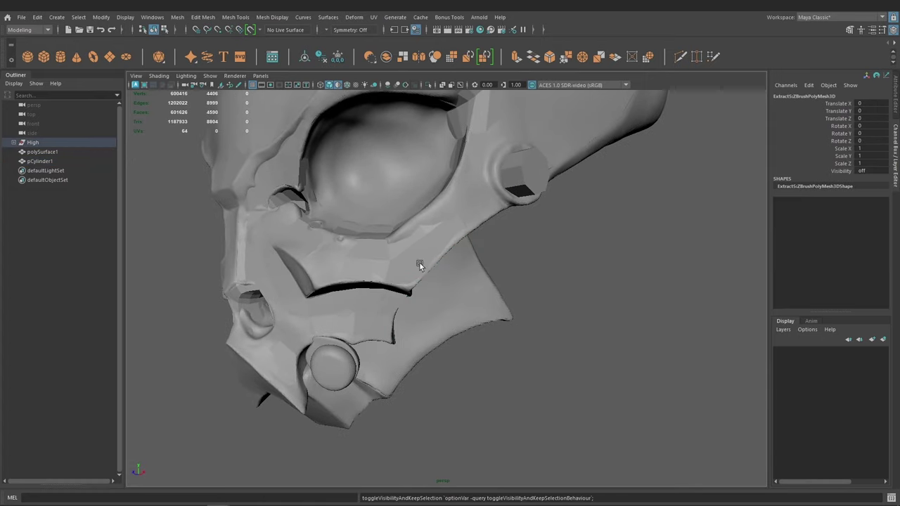
left_click(411, 257)
left_click_drag(422, 244, 154, 190, "alt")
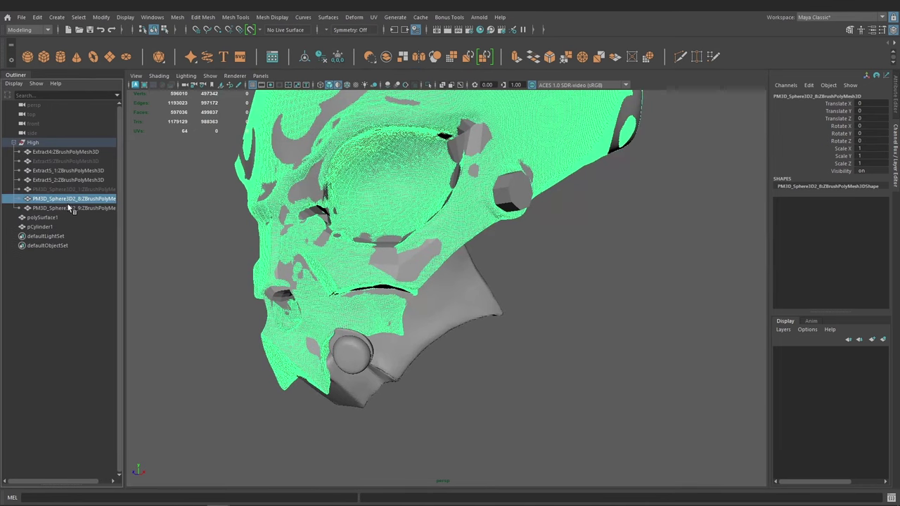
Hide the remaining Extract pieces, including Extract4, from the Outliner and reselect the bolt cylinder.
left_click(66, 208)
key("h")
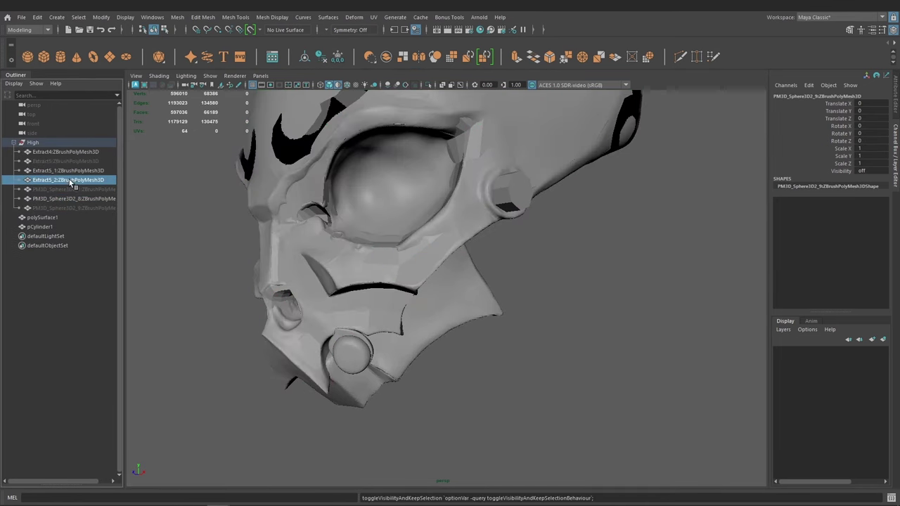
left_click(69, 180)
left_click(68, 171, "shift")
key("h")
left_click(73, 152)
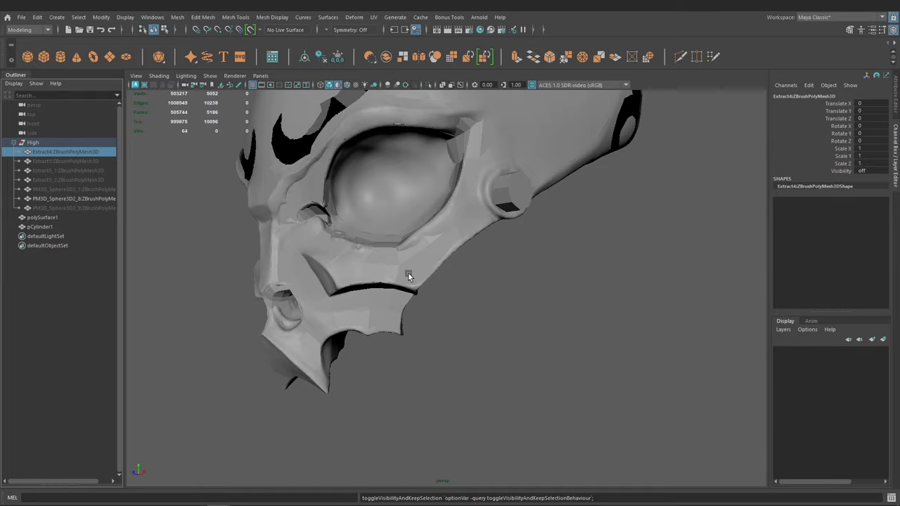
key("h")
left_click(408, 272)
mouse_move(408, 272)
left_mouse_down("alt")
mouse_move(474, 313)
mouse_move(432, 350)
mouse_move(475, 406)
mouse_move(457, 416)
mouse_move(465, 414)
left_mouse_up("alt")
left_click(474, 313)
Scale pCylinder1 uniformly to 1.516 and shift it into the skull's bolt socket.
key("e")
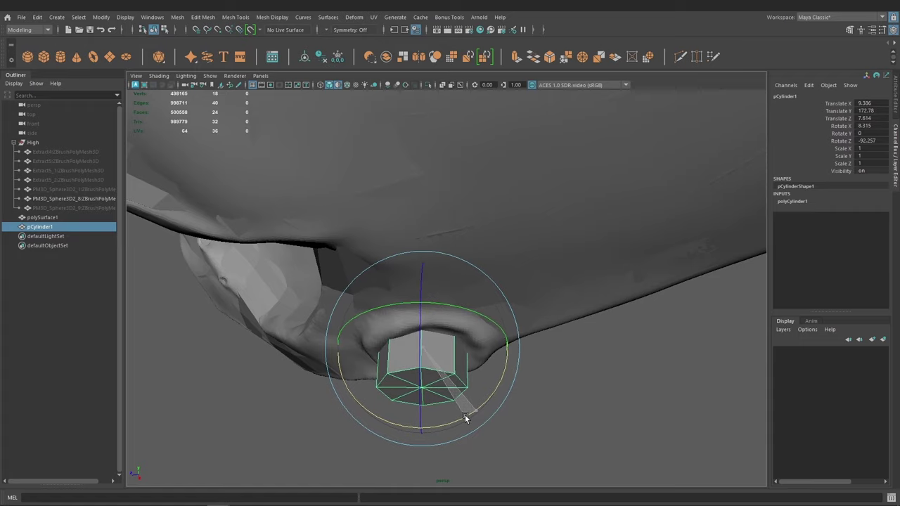
key("w")
mouse_move(445, 345)
left_mouse_down("alt")
mouse_move(446, 318)
mouse_move(415, 324)
mouse_move(442, 358)
mouse_move(443, 381)
left_mouse_up("alt")
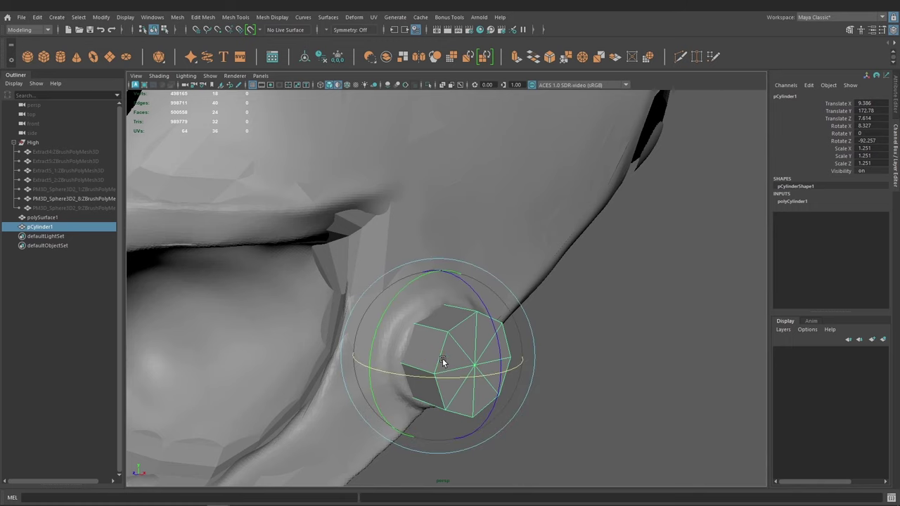
key("r")
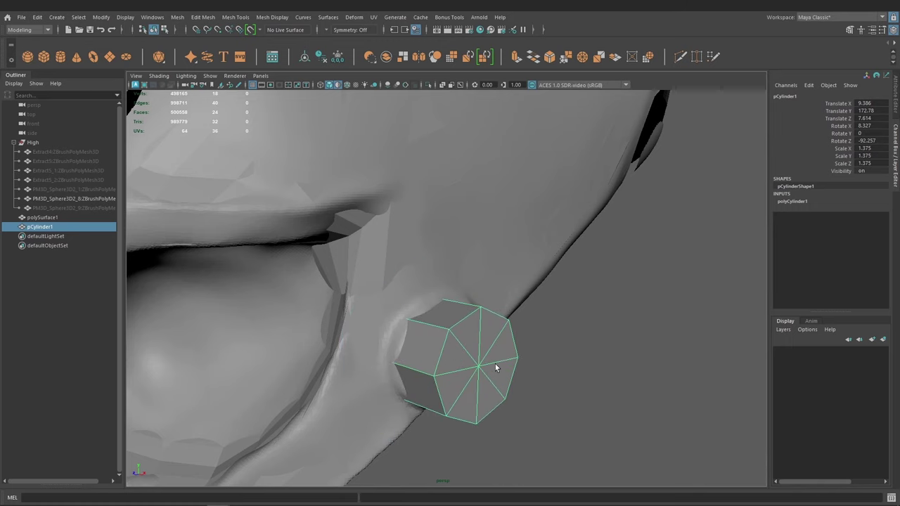
left_click_drag(496, 368, 469, 348, "alt")
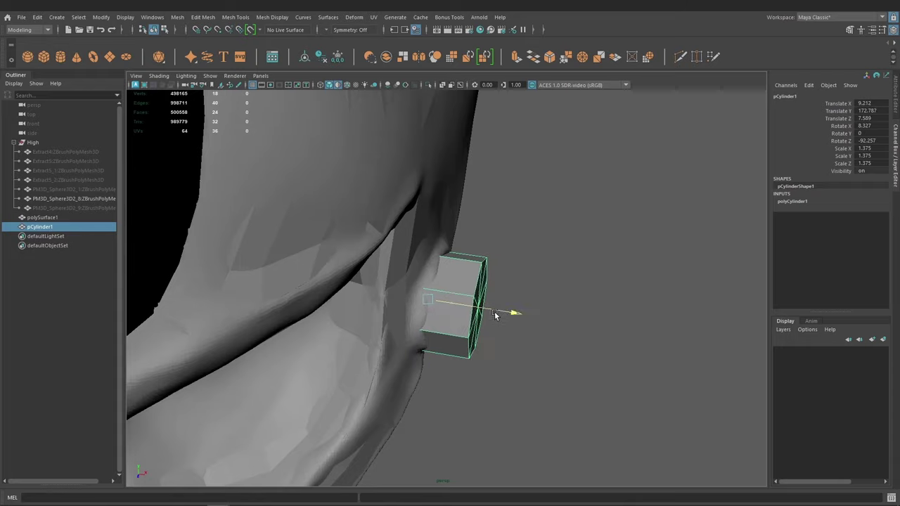
left_click_drag(410, 298, 472, 341, "alt")
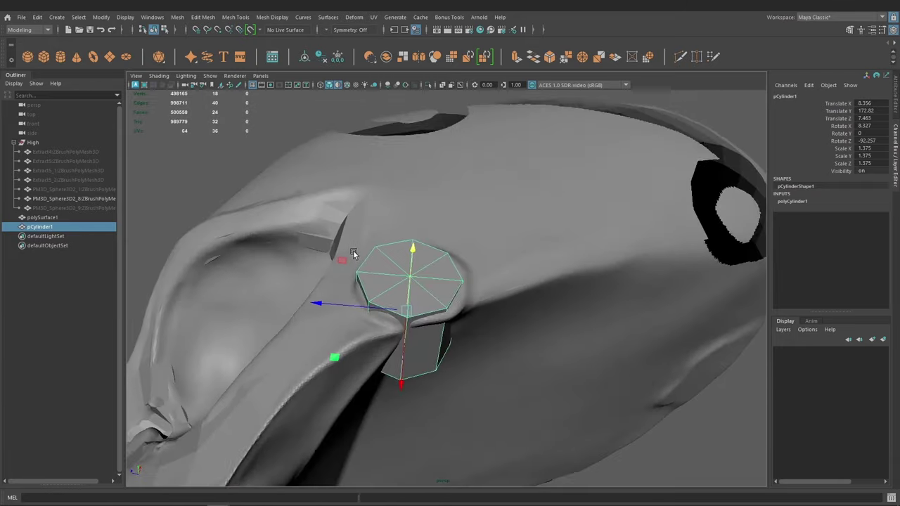
mouse_move(439, 381)
left_mouse_down()
mouse_move(454, 340)
mouse_move(573, 421)
mouse_move(488, 361)
mouse_move(509, 410)
mouse_move(492, 387)
left_mouse_up()
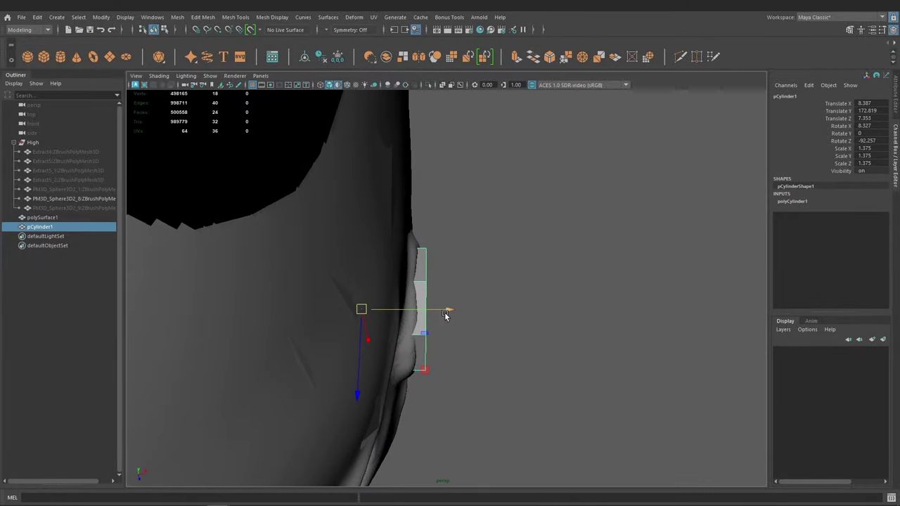
Tilt the cylinder to Rotate X 10.699 and preview it smoothed before returning to low-poly display.
key("e")
mouse_move(452, 331)
left_mouse_down()
mouse_move(442, 338)
mouse_move(311, 211)
mouse_move(365, 312)
mouse_move(422, 284)
mouse_move(450, 288)
mouse_move(480, 333)
left_mouse_up()
key("r")
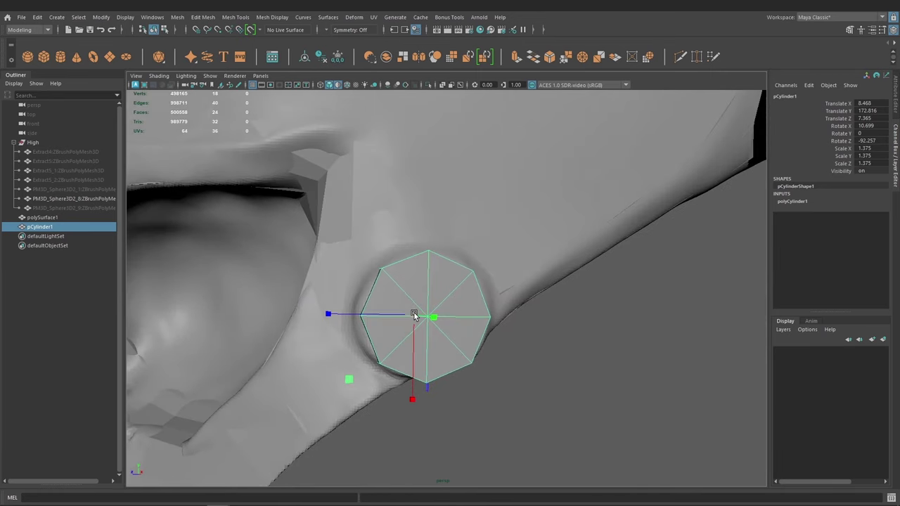
key("3")
mouse_move(458, 317)
left_mouse_down("alt")
mouse_move(407, 293)
mouse_move(412, 313)
mouse_move(359, 301)
mouse_move(420, 315)
mouse_move(476, 345)
mouse_move(470, 322)
mouse_move(488, 335)
mouse_move(452, 316)
mouse_move(452, 331)
mouse_move(486, 231)
left_mouse_up("alt")
key("1")
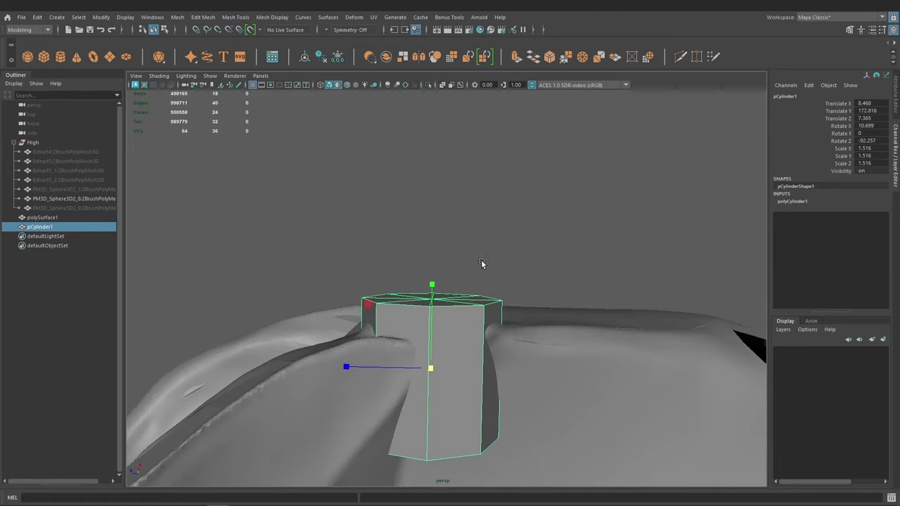
left_click_drag(482, 263, 473, 288, "alt")
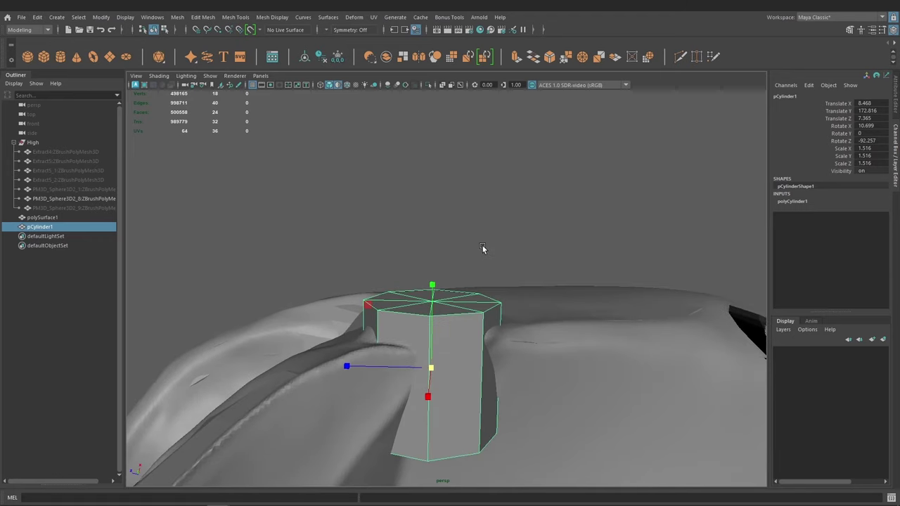
key("F10")
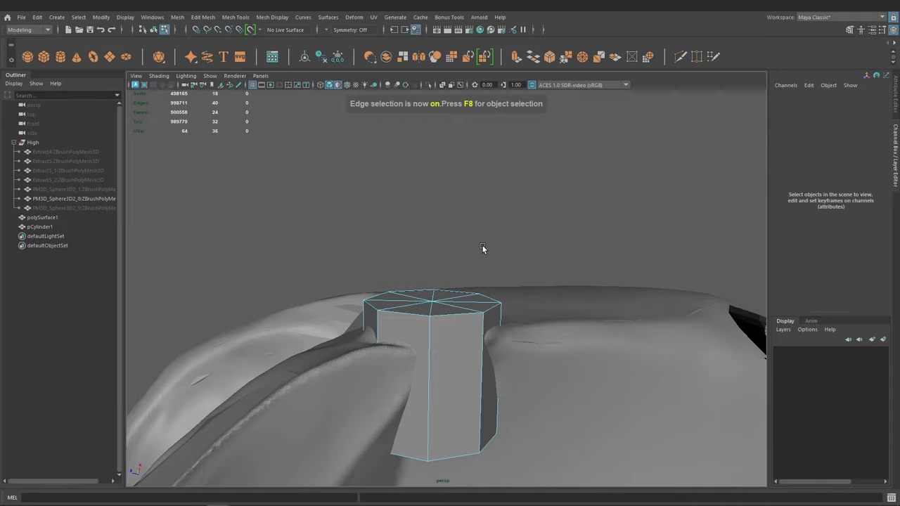
Inspect the bolt cylinder's edges and front face through component selections.
left_click(430, 339)
key("F11")
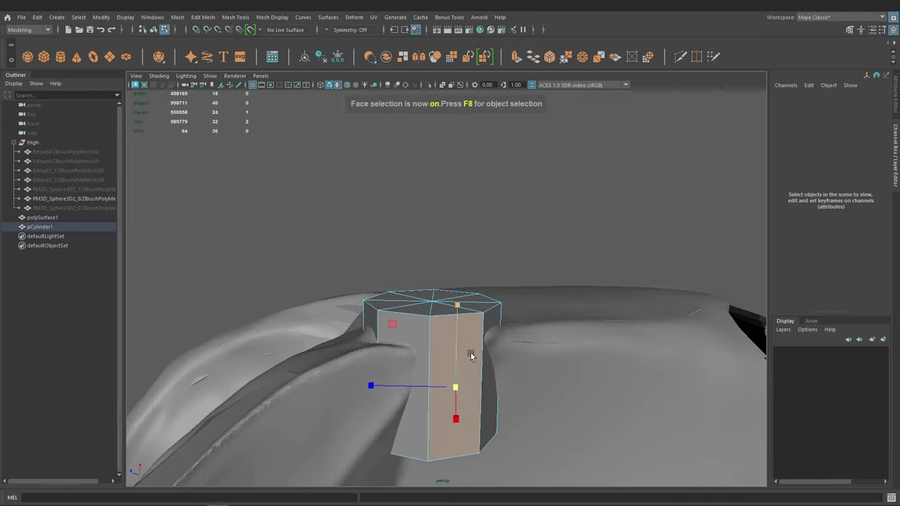
left_click(468, 349)
mouse_move(448, 329)
left_mouse_down("alt")
mouse_move(485, 364)
mouse_move(536, 366)
mouse_move(445, 339)
mouse_move(446, 352)
left_mouse_up("alt")
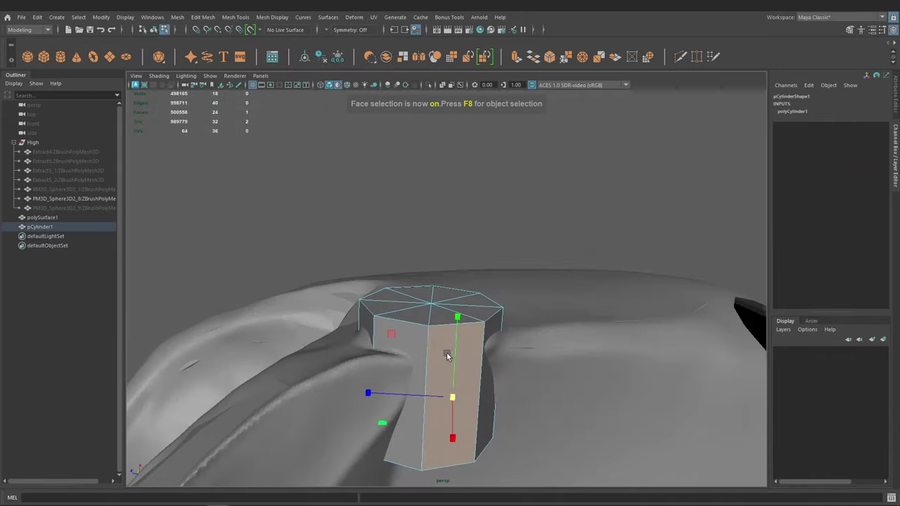
right_click(476, 207)
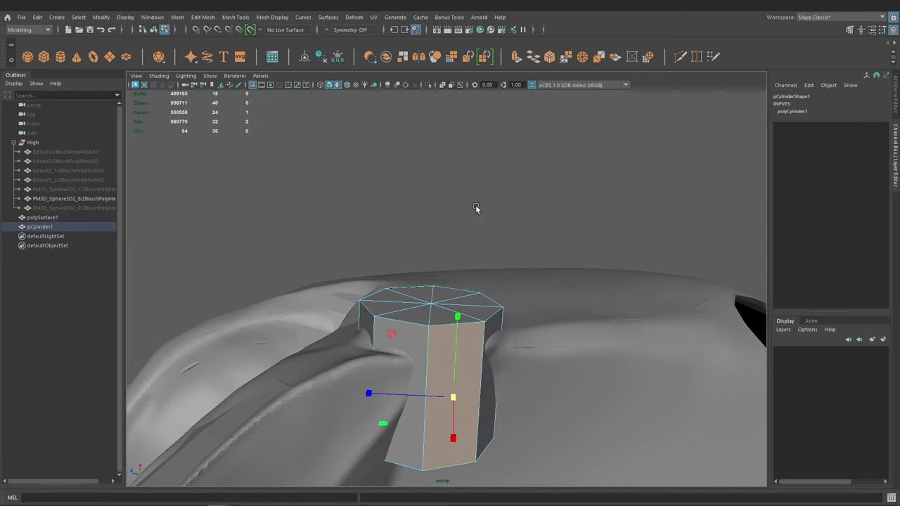
right_click_drag(476, 205, 427, 209)
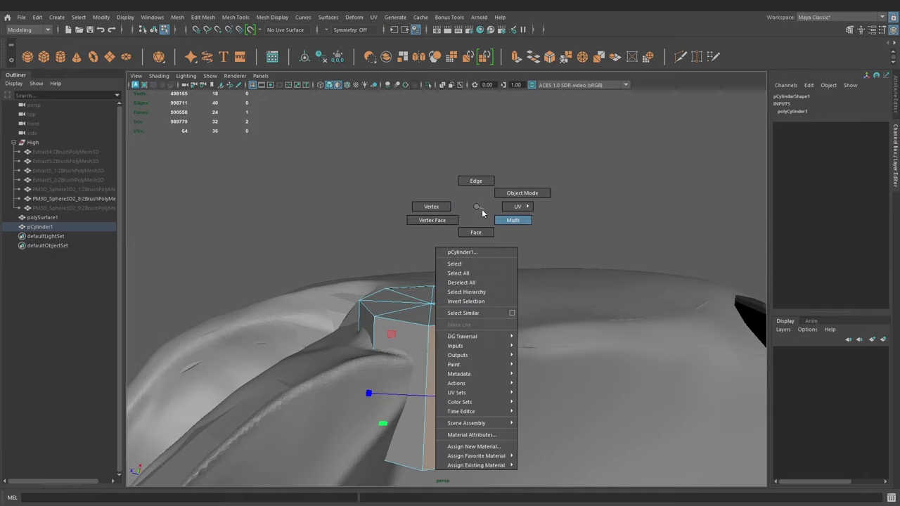
right_click_drag(482, 209, 482, 208)
mouse_move(464, 241)
left_mouse_down("alt")
mouse_move(440, 312)
mouse_move(490, 331)
mouse_move(445, 288)
mouse_move(430, 289)
mouse_move(412, 253)
mouse_move(447, 260)
left_mouse_up("alt")
left_click(447, 288)
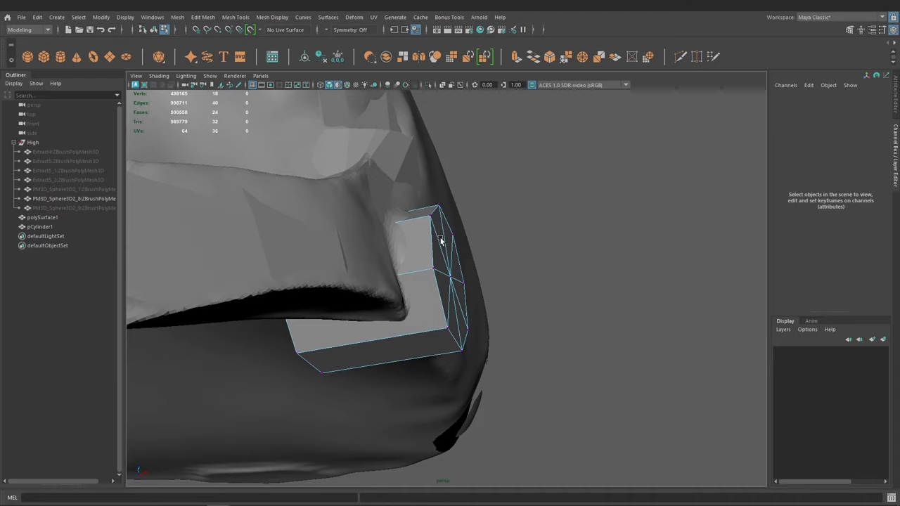
Return the cylinder to object mode, check its faces and vertices, and set moves to World space.
right_click(441, 241)
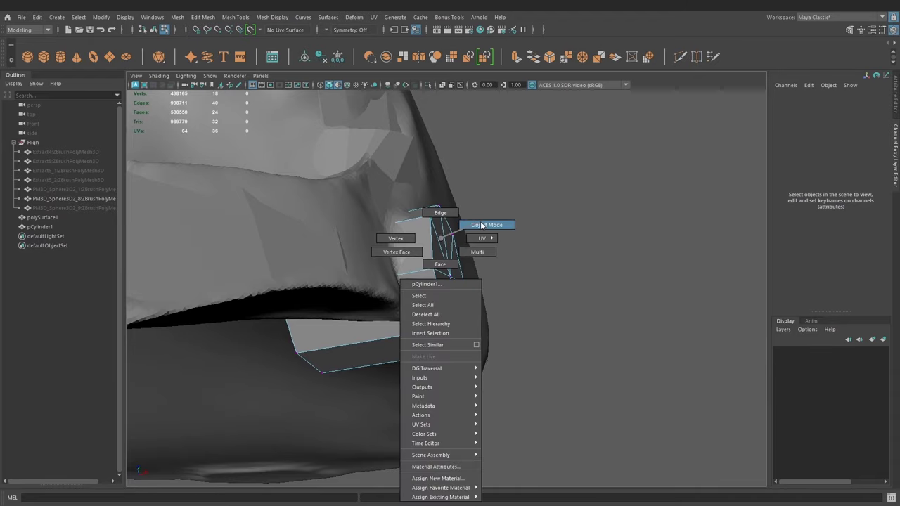
mouse_move(440, 241)
left_mouse_down("alt")
mouse_move(377, 231)
mouse_move(406, 281)
mouse_move(434, 283)
mouse_move(431, 269)
left_mouse_up("alt")
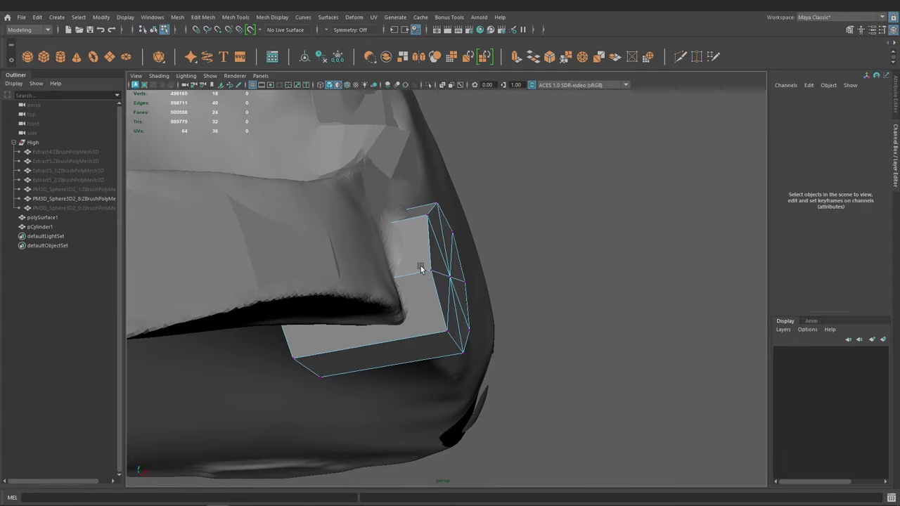
left_click(421, 266)
mouse_move(506, 177)
left_mouse_down("alt")
mouse_move(395, 284)
mouse_move(407, 253)
left_mouse_up("alt")
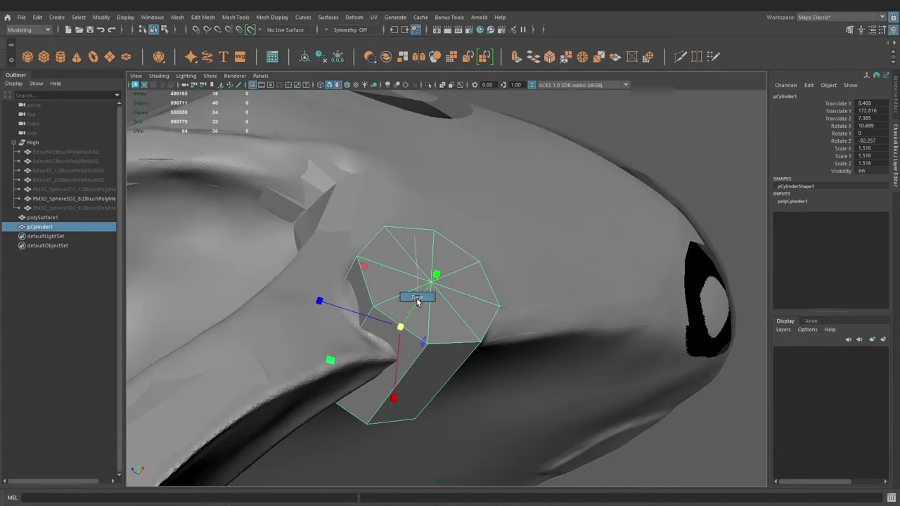
left_click(411, 289)
mouse_move(410, 293)
left_mouse_down("alt")
mouse_move(395, 314)
mouse_move(416, 293)
mouse_move(448, 285)
mouse_move(335, 267)
mouse_move(407, 281)
mouse_move(428, 308)
mouse_move(478, 322)
mouse_move(438, 303)
mouse_move(482, 282)
mouse_move(647, 345)
mouse_move(749, 338)
mouse_move(532, 283)
mouse_move(531, 272)
mouse_move(509, 286)
mouse_move(490, 251)
left_mouse_up("alt")
left_click(401, 278)
scroll(402, 282, "up", 3)
left_click(341, 268)
scroll(401, 273, "up", 2)
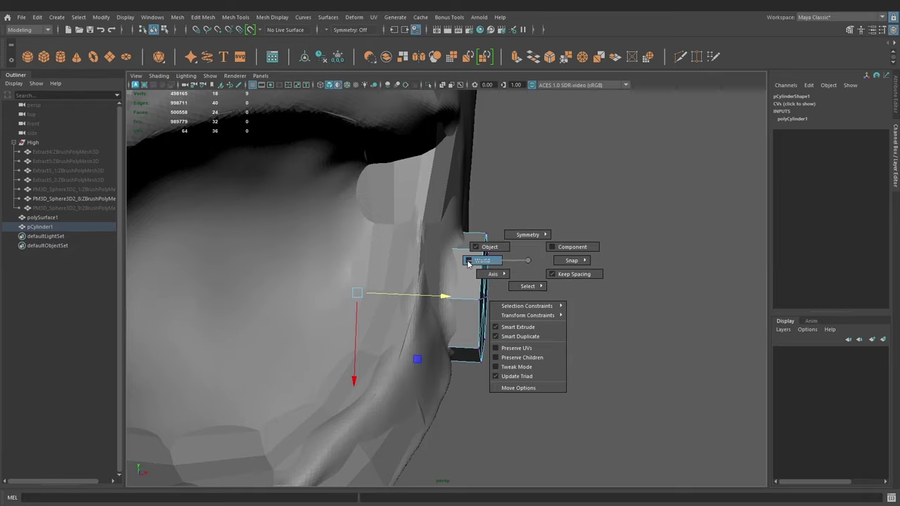
mouse_move(469, 263)
left_mouse_down()
mouse_move(424, 295)
mouse_move(460, 305)
mouse_move(450, 277)
mouse_move(458, 284)
left_mouse_up()
Isolate the cylinder to inspect its top vertices, then show the skull mesh again.
key("F8")
key("ctrl+1")
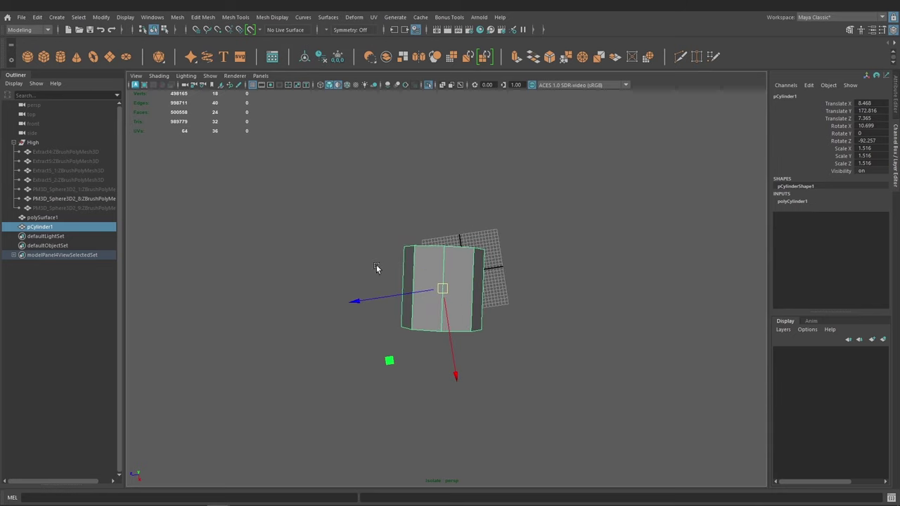
key("F8")
left_click_drag(357, 219, 524, 280)
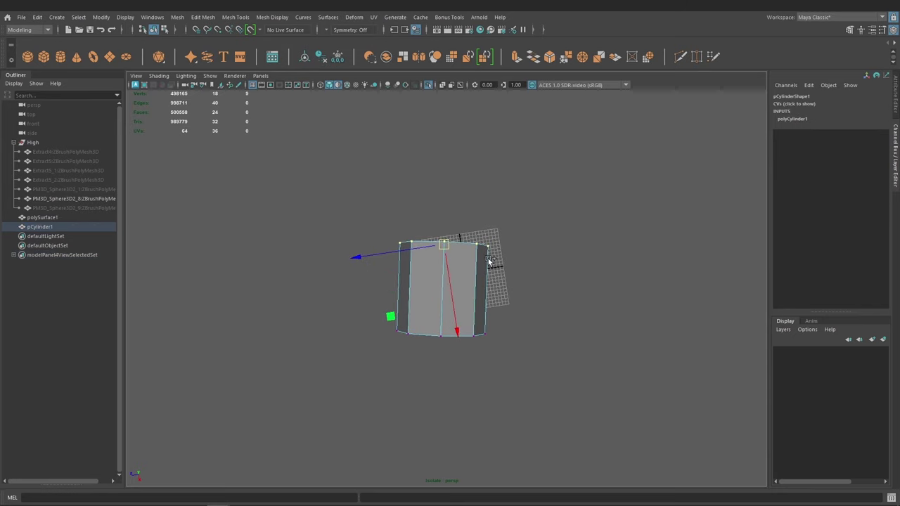
left_click(490, 261)
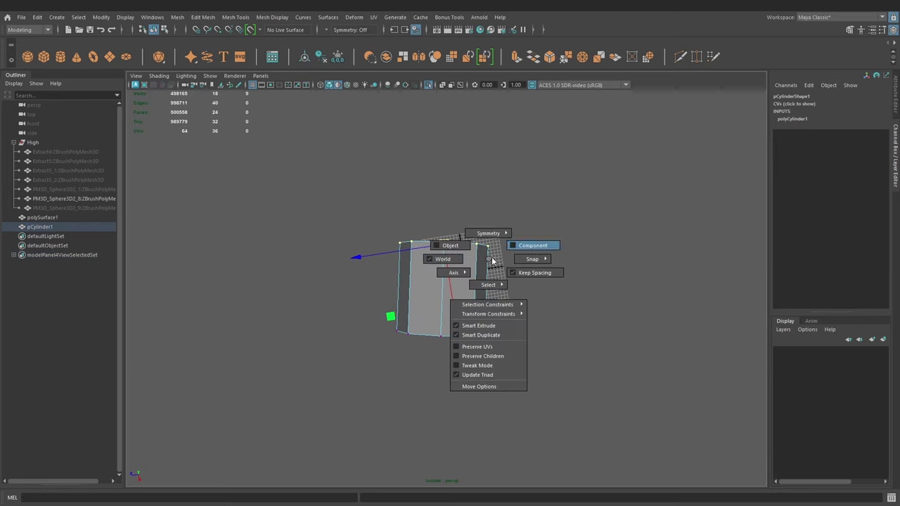
mouse_move(488, 257)
left_mouse_down("alt")
mouse_move(444, 320)
mouse_move(572, 401)
mouse_move(544, 361)
mouse_move(461, 321)
mouse_move(489, 243)
left_mouse_up("alt")
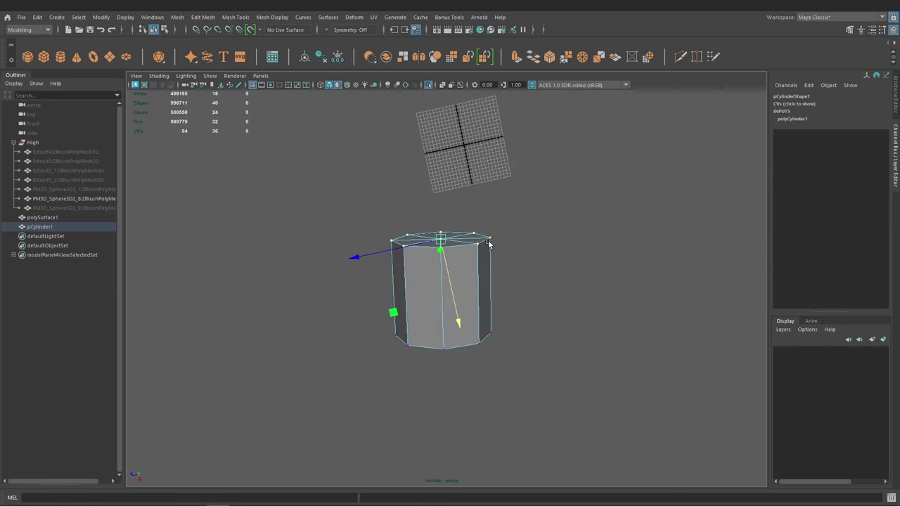
left_click(489, 226)
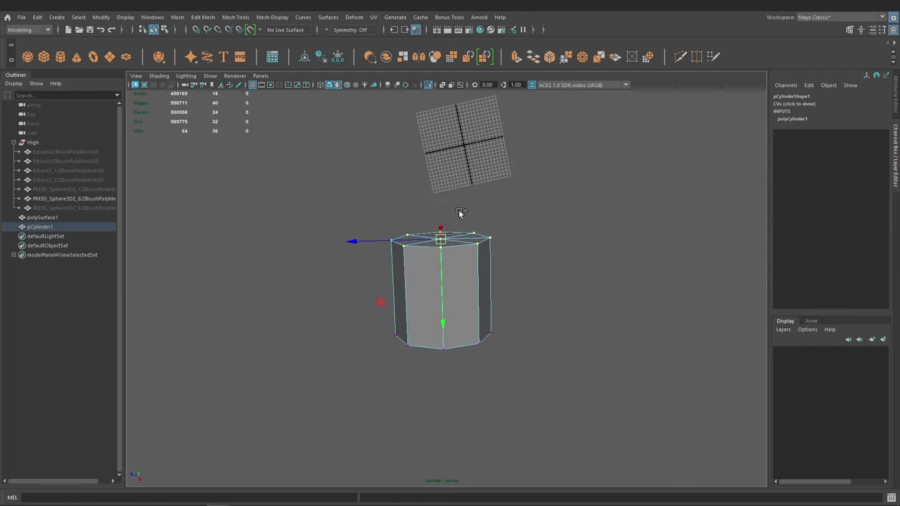
mouse_move(460, 215)
left_mouse_down("alt")
mouse_move(460, 283)
mouse_move(442, 281)
mouse_move(449, 359)
mouse_move(452, 273)
mouse_move(535, 296)
mouse_move(533, 273)
mouse_move(476, 297)
mouse_move(563, 311)
mouse_move(460, 322)
left_mouse_up("alt")
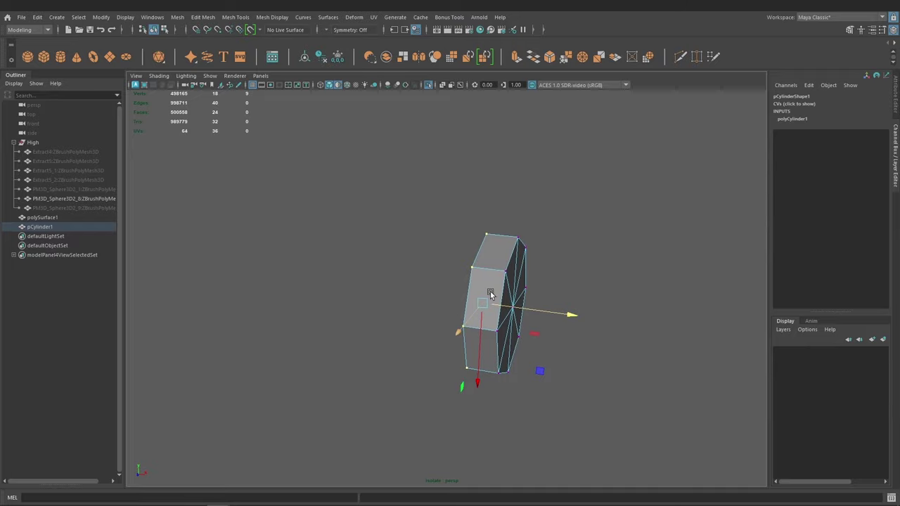
key("F8")
mouse_move(640, 177)
left_mouse_down("alt")
mouse_move(577, 236)
mouse_move(618, 225)
left_mouse_up("alt")
mouse_move(556, 267)
left_mouse_down("alt")
mouse_move(518, 293)
mouse_move(492, 293)
mouse_move(497, 281)
mouse_move(506, 296)
mouse_move(446, 291)
mouse_move(436, 281)
mouse_move(472, 241)
mouse_move(485, 280)
mouse_move(478, 272)
mouse_move(460, 295)
mouse_move(514, 285)
mouse_move(485, 288)
mouse_move(493, 296)
mouse_move(462, 277)
mouse_move(461, 301)
left_mouse_up("alt")
key("ctrl+1")
key("ctrl+1")
Select the cap's centre vertex, convert it to the cap faces, and delete them.
key("F9")
left_click(461, 284)
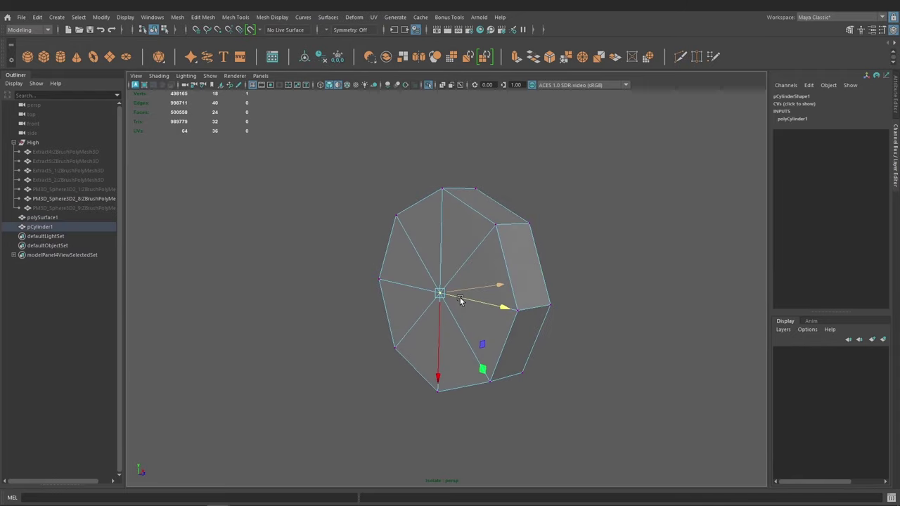
right_click(458, 249, "ctrl")
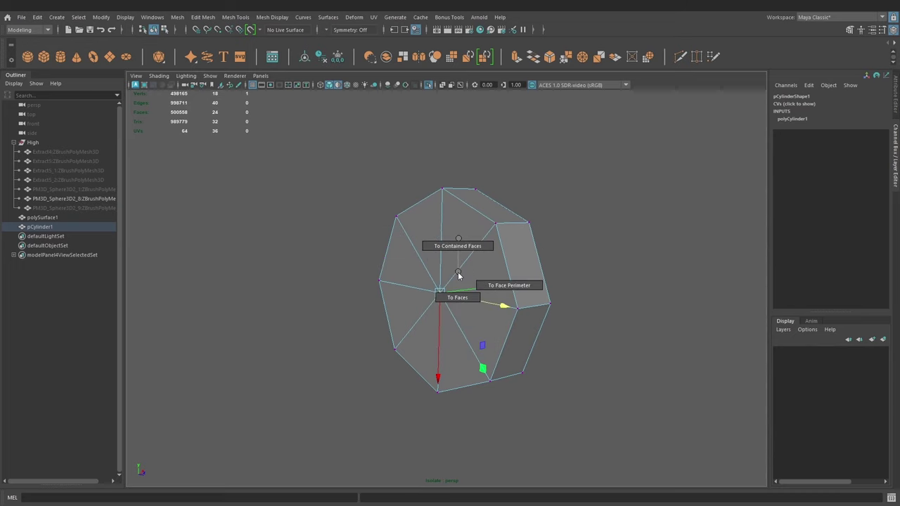
left_click_drag(459, 296, 449, 230, "alt")
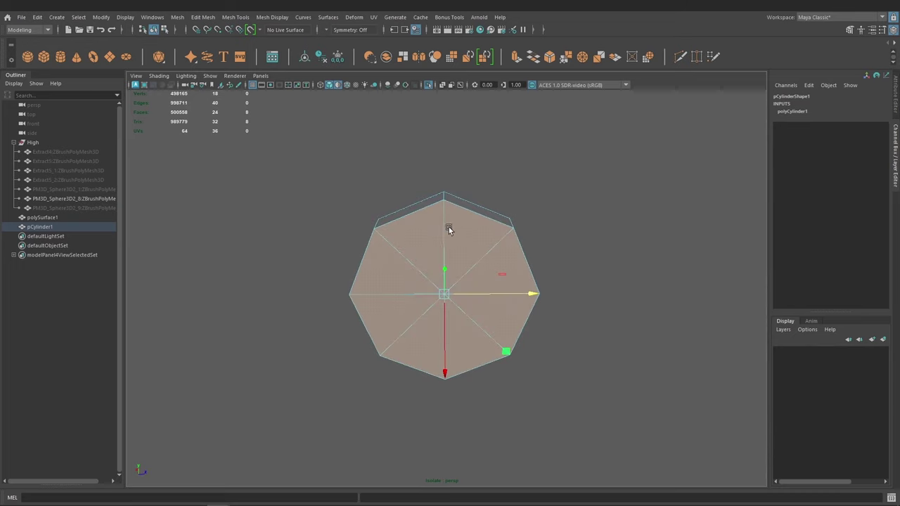
mouse_move(537, 279)
left_mouse_down("alt")
mouse_move(478, 295)
mouse_move(502, 281)
mouse_move(412, 279)
mouse_move(435, 273)
left_mouse_up("alt")
key("Delete")
Rotate the bolt cylinder so its cap sits in the head mesh's groove.
right_click_drag(434, 273, 460, 267)
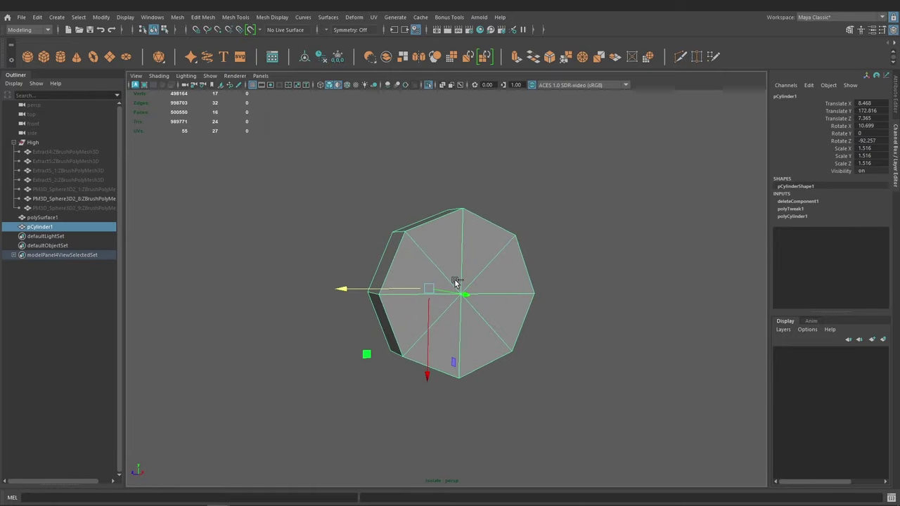
key("ctrl+1")
mouse_move(486, 286)
left_mouse_down("alt")
mouse_move(454, 262)
mouse_move(444, 314)
left_mouse_up("alt")
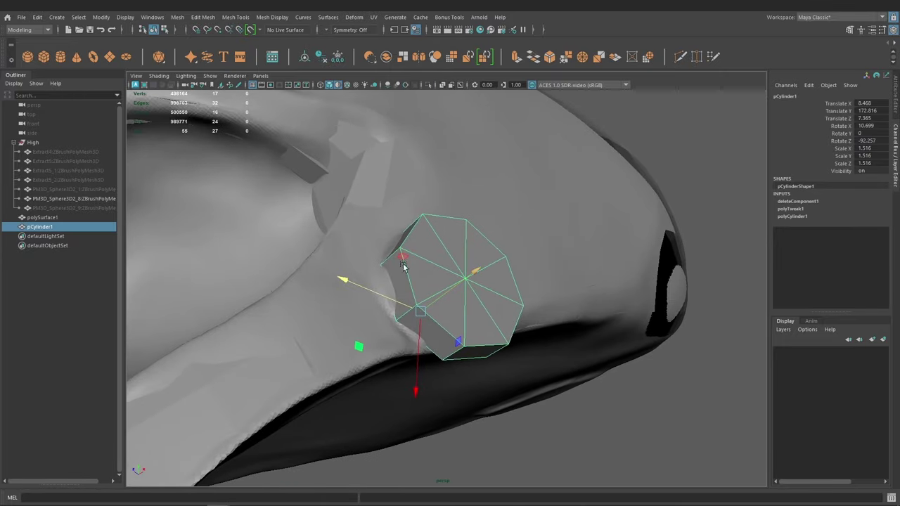
left_click(374, 192, "shift")
mouse_move(374, 192)
left_mouse_down("alt")
mouse_move(460, 272)
mouse_move(446, 284)
mouse_move(492, 293)
mouse_move(492, 282)
mouse_move(379, 232)
mouse_move(533, 258)
mouse_move(518, 305)
left_mouse_up("alt")
key("ctrl+1")
scroll(516, 302, "up", 3)
left_click(473, 302)
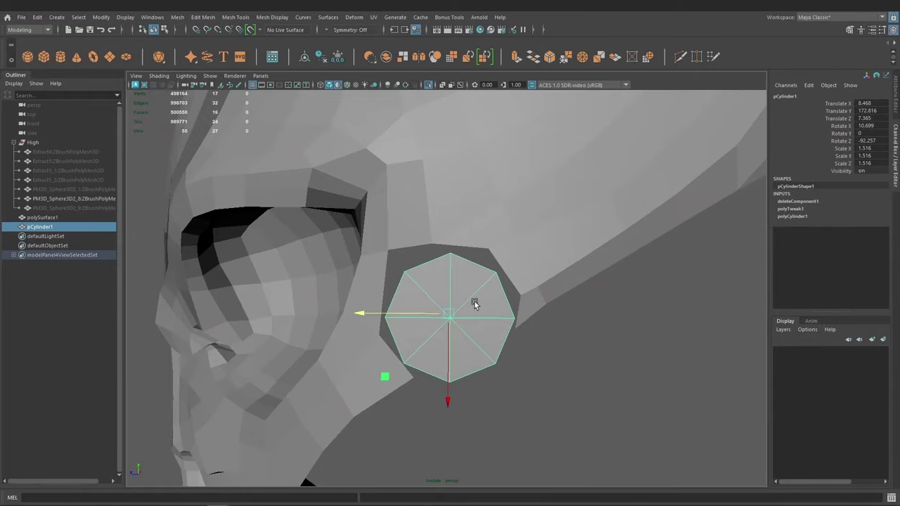
key("e")
mouse_move(482, 255)
left_mouse_down()
mouse_move(482, 237)
mouse_move(468, 233)
mouse_move(453, 251)
mouse_move(427, 196)
left_mouse_up()
mouse_move(430, 240)
left_mouse_down("alt")
mouse_move(444, 261)
mouse_move(458, 249)
left_mouse_up("alt")
mouse_move(406, 271)
left_mouse_down("alt")
mouse_move(426, 255)
mouse_move(478, 281)
mouse_move(406, 255)
mouse_move(412, 281)
mouse_move(529, 281)
mouse_move(495, 322)
left_mouse_up("alt")
Combine the head mesh and bolt cylinder into polySurface2.
left_click(588, 249)
left_click(481, 319, "shift")
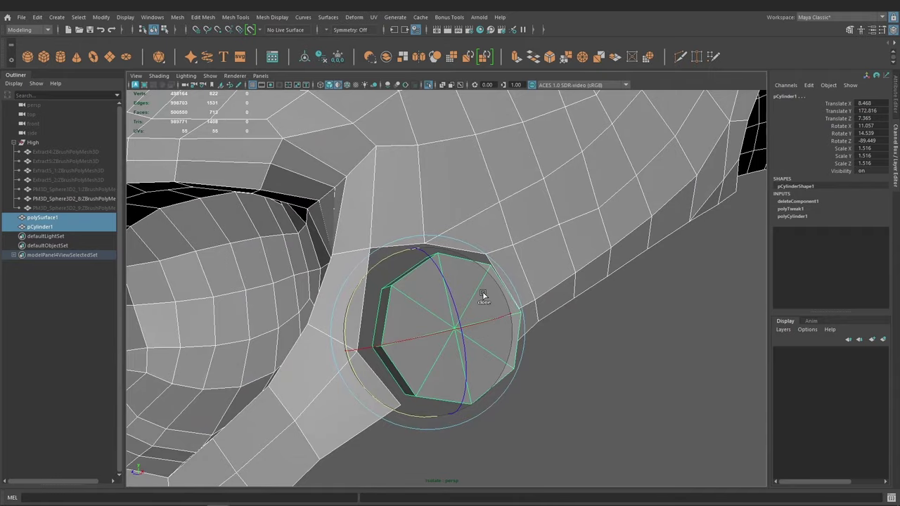
right_click_drag(483, 292, 475, 436)
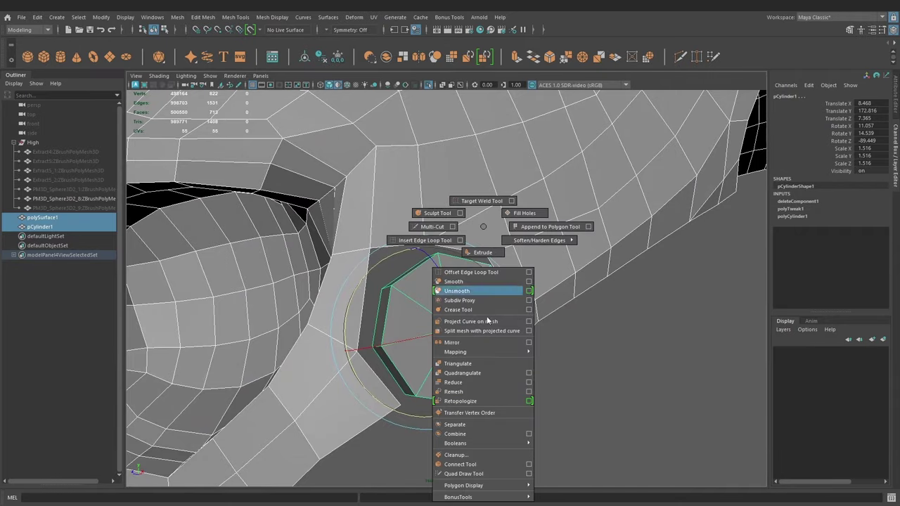
mouse_move(475, 436)
left_mouse_down("alt")
mouse_move(543, 376)
mouse_move(459, 345)
mouse_move(525, 345)
mouse_move(447, 333)
mouse_move(446, 317)
mouse_move(457, 341)
mouse_move(443, 317)
mouse_move(457, 321)
left_mouse_up("alt")
Delete the construction history on polySurface2 with Edit > Delete by Type > History.
key("w")
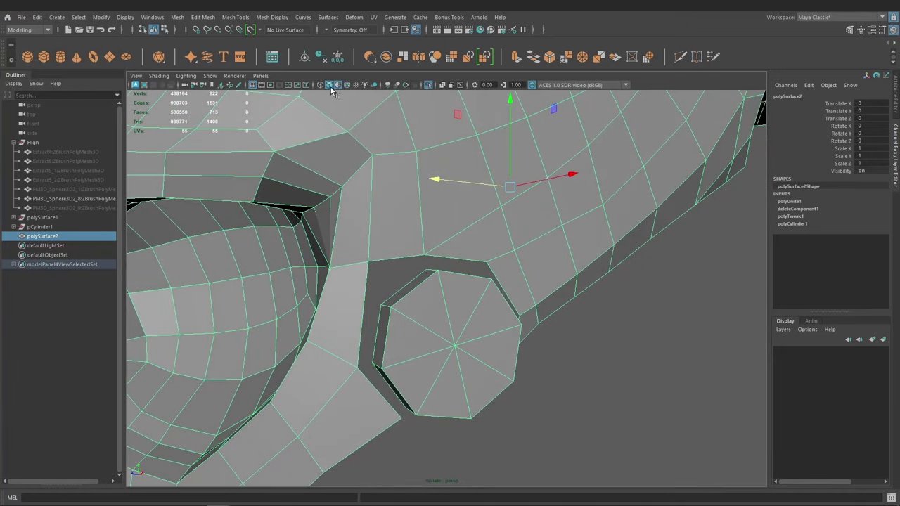
left_click(37, 18)
mouse_move(65, 130)
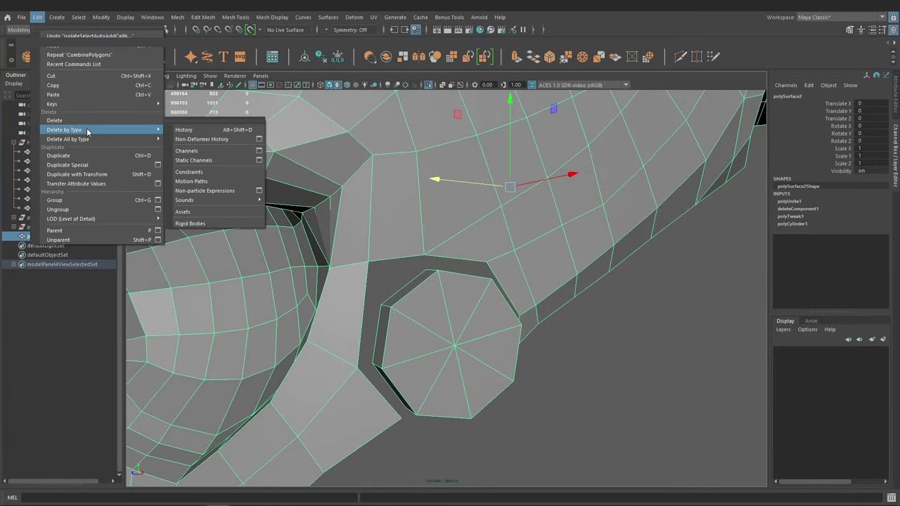
left_click(197, 130)
mouse_move(424, 241)
left_mouse_down("alt")
mouse_move(462, 246)
mouse_move(450, 232)
left_mouse_up("alt")
left_click(37, 18)
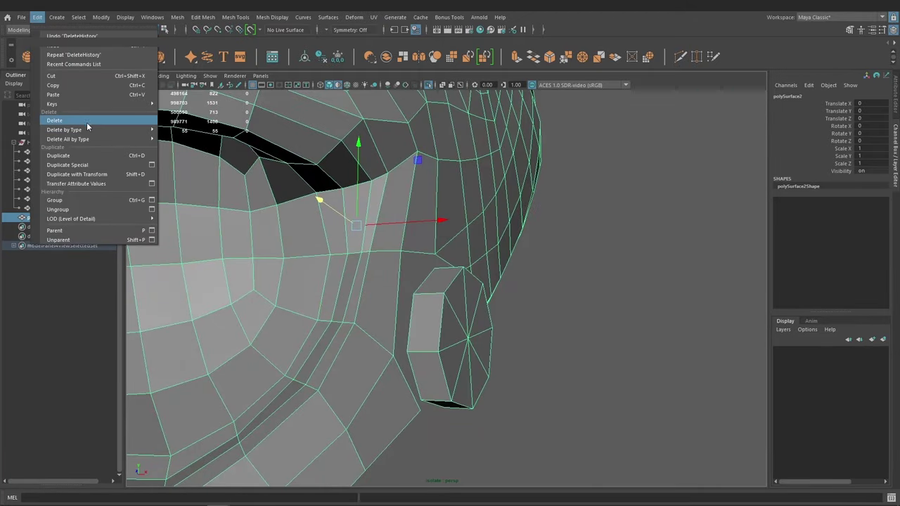
mouse_move(64, 130)
left_click(195, 132)
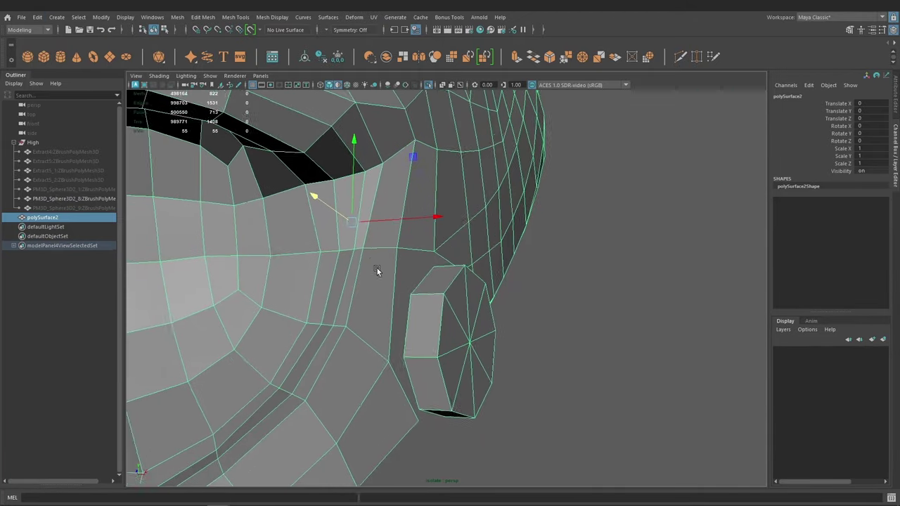
mouse_move(377, 269)
left_mouse_down("alt")
mouse_move(331, 217)
mouse_move(856, 227)
left_mouse_up("alt")
right_click_drag(351, 244, 394, 307, "alt")
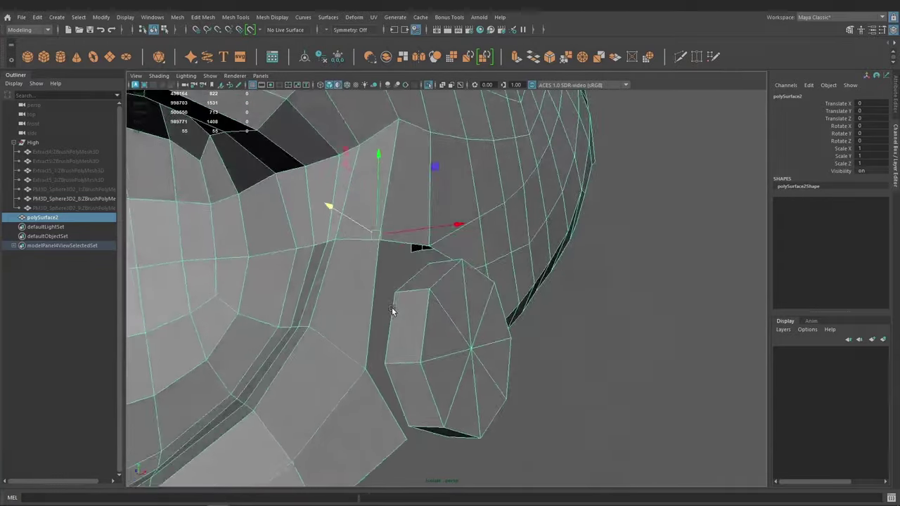
mouse_move(394, 307)
left_mouse_down("alt")
mouse_move(404, 299)
mouse_move(464, 315)
mouse_move(482, 364)
left_mouse_up("alt")
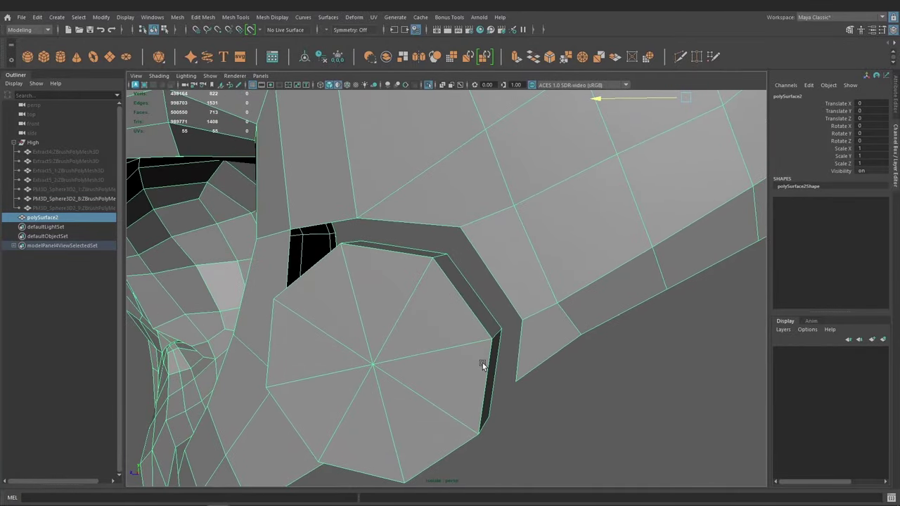
Bridge the cylinder's open rim edge to the facing head edge with 0 divisions.
key("F10")
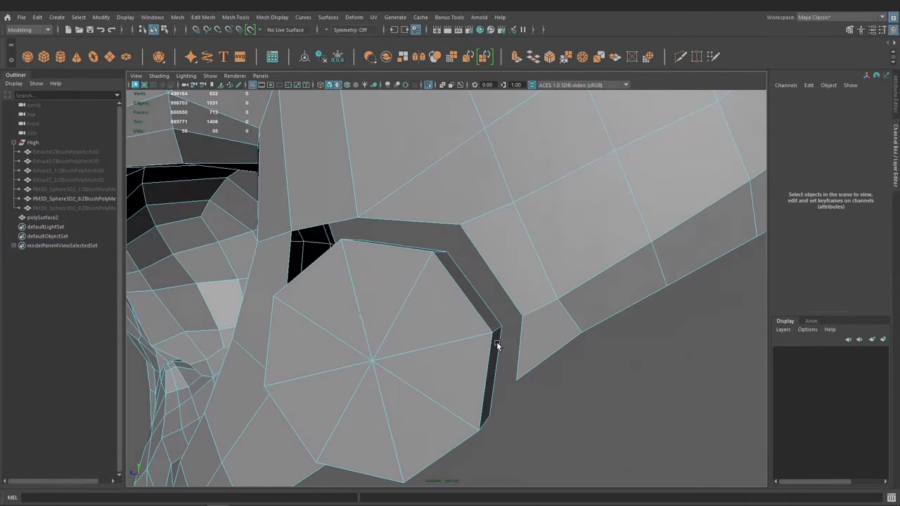
left_click(496, 349)
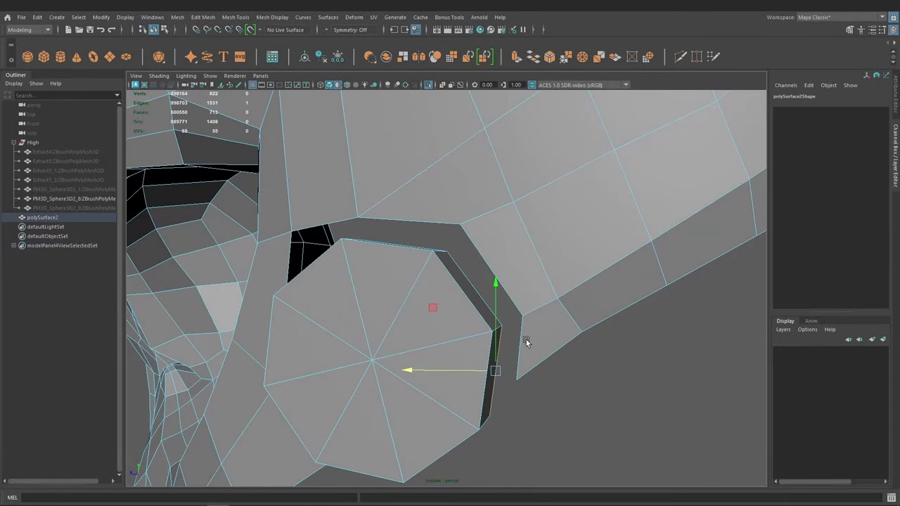
left_click(473, 287, "shift")
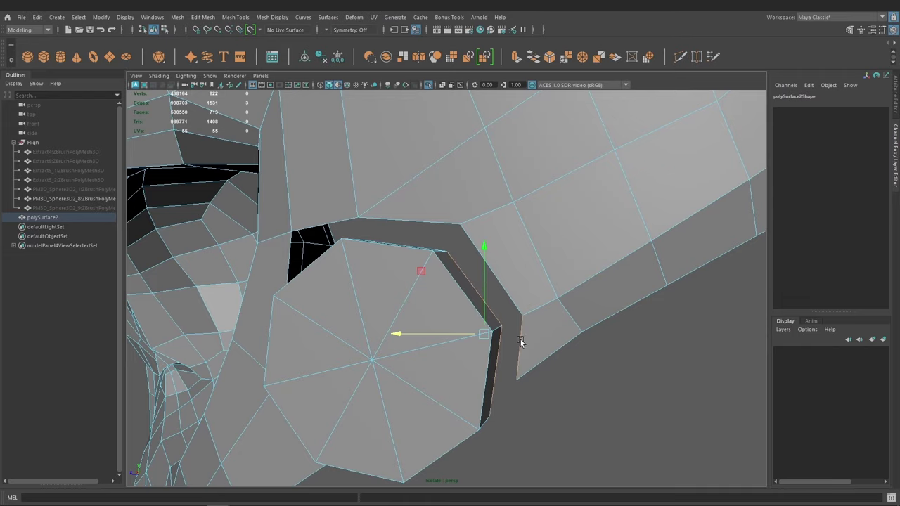
mouse_move(518, 342)
left_mouse_down("alt")
mouse_move(440, 315)
mouse_move(478, 319)
left_mouse_up("alt")
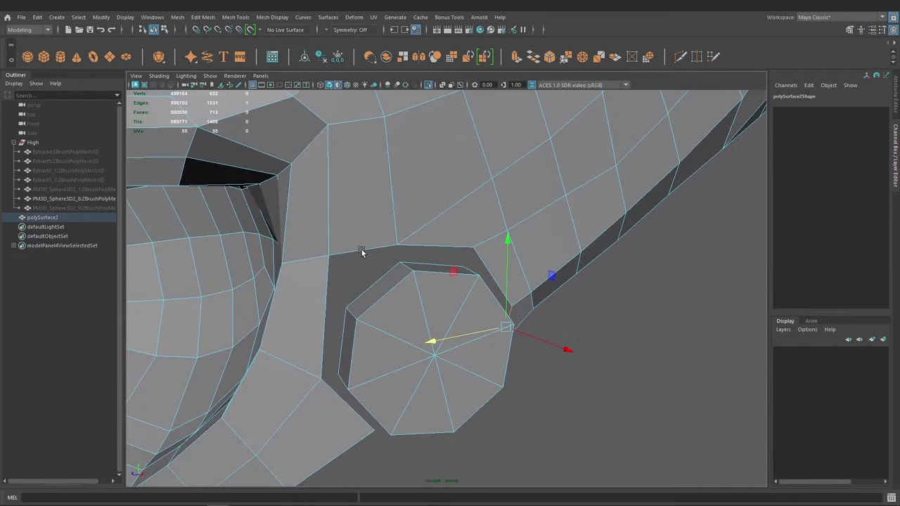
mouse_move(327, 281)
left_mouse_down("alt")
mouse_move(333, 381)
mouse_move(357, 338)
mouse_move(375, 384)
mouse_move(421, 331)
mouse_move(526, 311)
mouse_move(488, 307)
mouse_move(457, 339)
mouse_move(519, 346)
left_mouse_up("alt")
right_click_drag(572, 311, 574, 337, "shift")
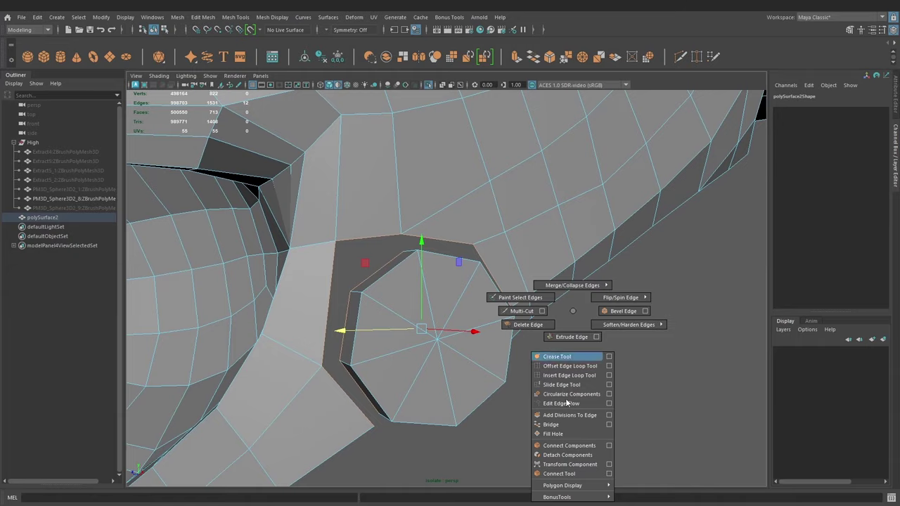
left_click(555, 424)
Inspect the new bridge faces and select the cap's lower open edge.
mouse_move(580, 356)
left_mouse_down("alt")
mouse_move(539, 337)
mouse_move(492, 342)
mouse_move(556, 348)
mouse_move(490, 291)
left_mouse_up("alt")
left_click_drag(514, 295, 519, 296, "alt")
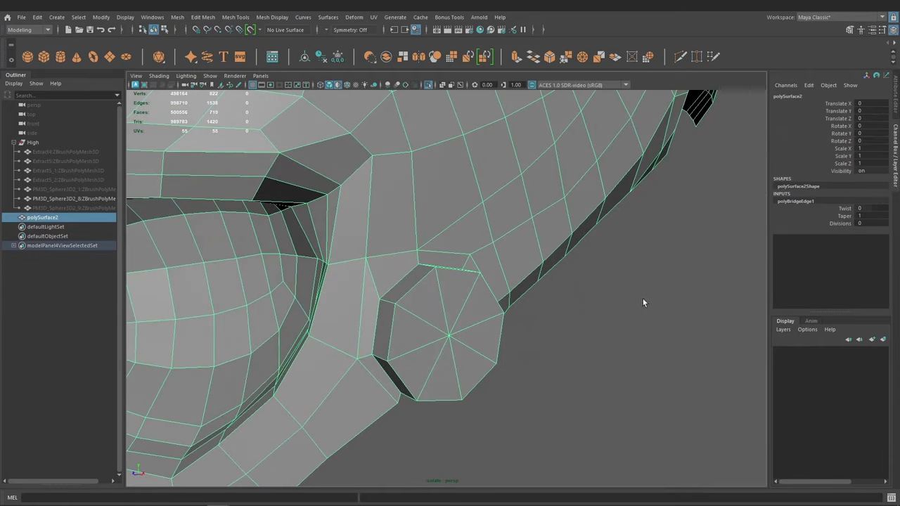
left_click_drag(636, 264, 654, 241, "alt")
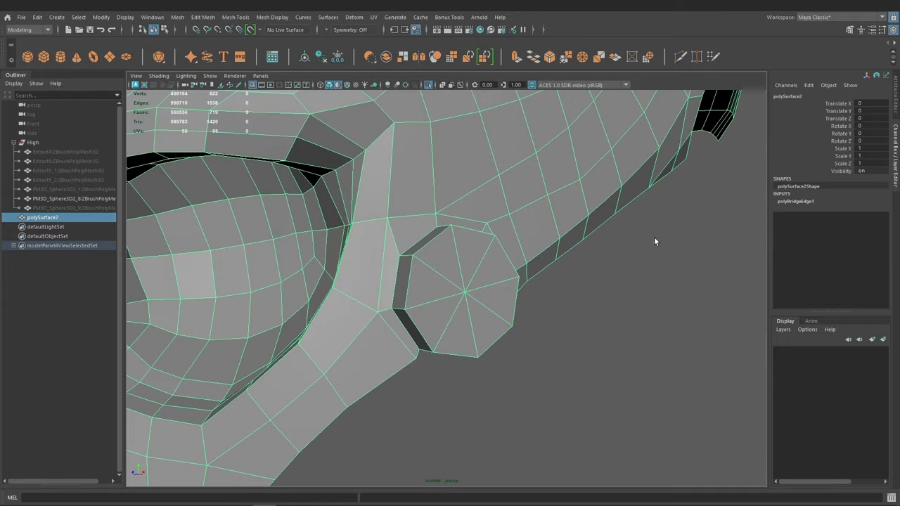
mouse_move(499, 369)
left_mouse_down("alt")
mouse_move(448, 348)
mouse_move(446, 327)
mouse_move(462, 350)
mouse_move(460, 315)
mouse_move(422, 363)
mouse_move(508, 346)
mouse_move(535, 317)
mouse_move(536, 267)
mouse_move(458, 336)
mouse_move(518, 371)
left_mouse_up("alt")
left_click(424, 338)
left_click(425, 337)
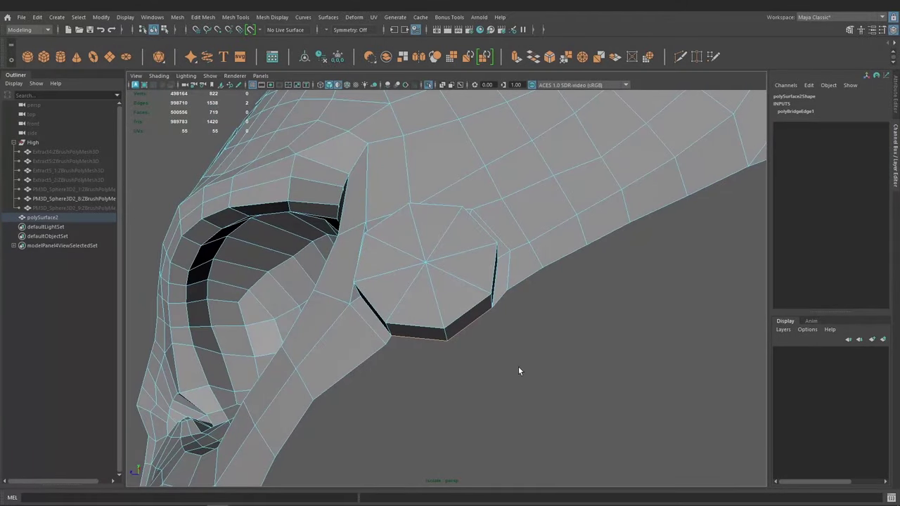
Extrude the cap's lower edge into a strip with thickness 0.21.
mouse_move(547, 311)
right_mouse_down("shift")
mouse_move(544, 338)
mouse_move(545, 315)
right_mouse_up("shift")
mouse_move(550, 354)
left_mouse_down("alt")
mouse_move(528, 355)
mouse_move(475, 392)
mouse_move(488, 397)
left_mouse_up("alt")
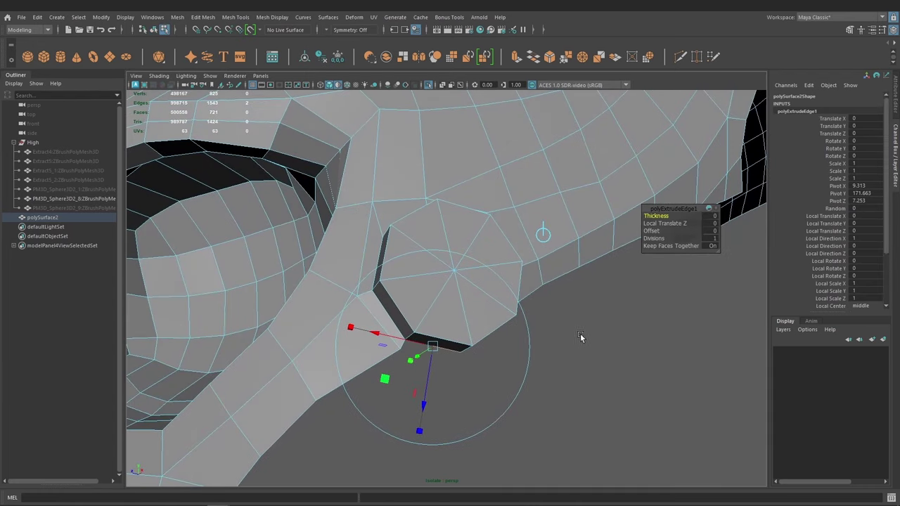
mouse_move(577, 331)
middle_mouse_down()
mouse_move(628, 325)
mouse_move(589, 324)
middle_mouse_up()
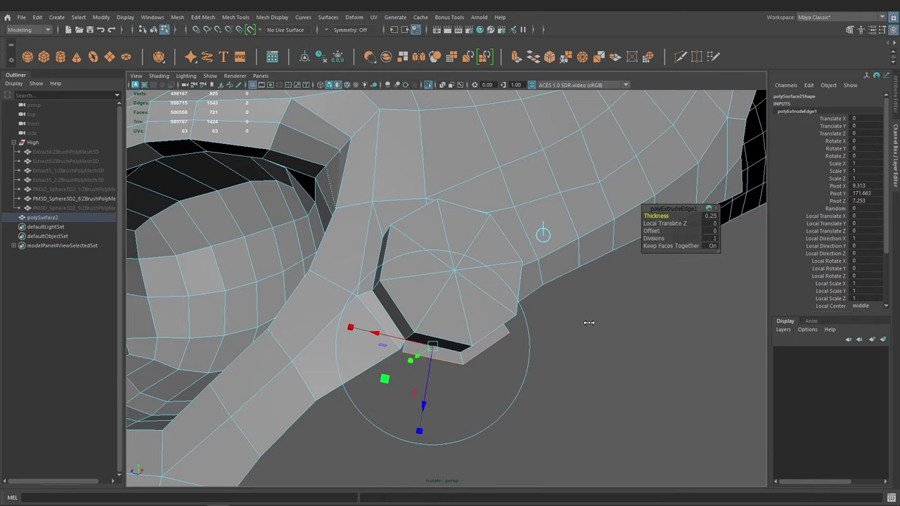
mouse_move(587, 325)
left_mouse_down("alt")
mouse_move(530, 344)
mouse_move(516, 335)
mouse_move(534, 324)
mouse_move(566, 340)
mouse_move(492, 365)
left_mouse_up("alt")
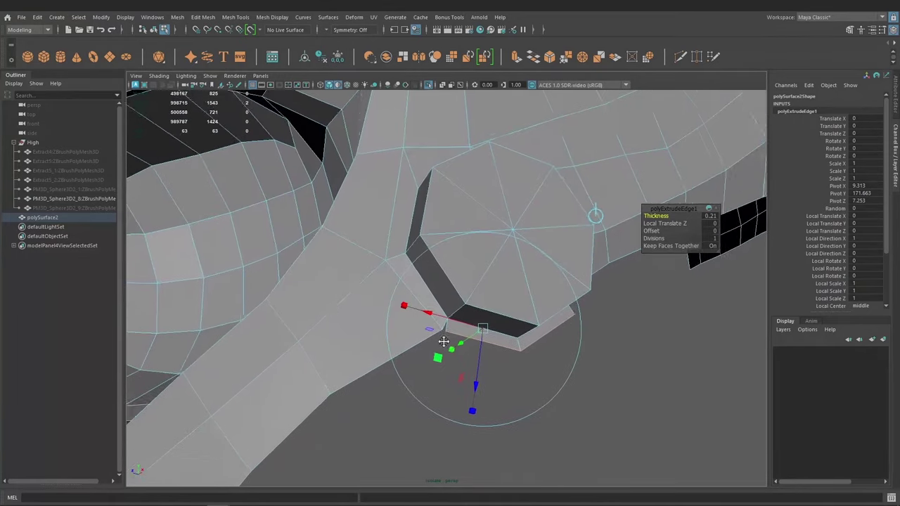
scroll(461, 378, "up", 3)
Merge the strip's corner vertices into the head mesh, leaving 824 vertices.
right_click_drag(408, 302, 358, 252)
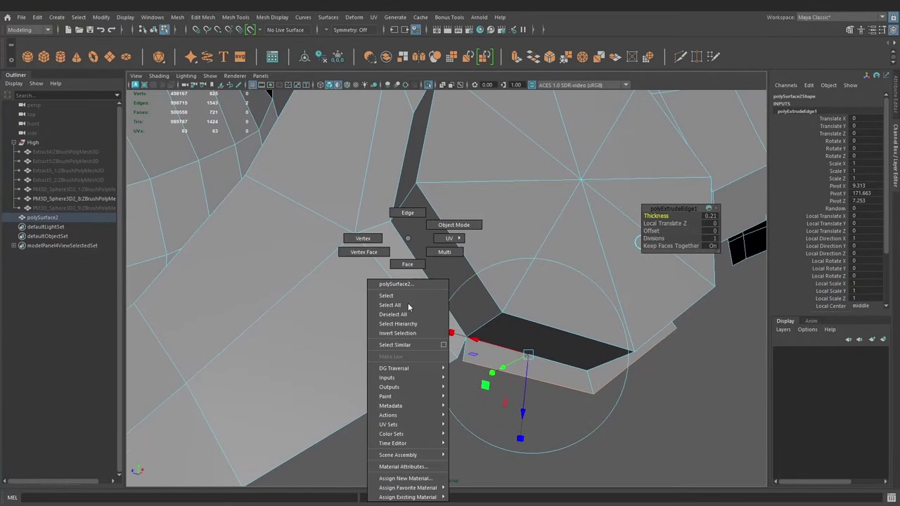
left_click_drag(393, 342, 432, 343, "alt")
middle_click_drag(454, 364, 430, 341, "alt")
right_click_drag(435, 322, 436, 274, "shift")
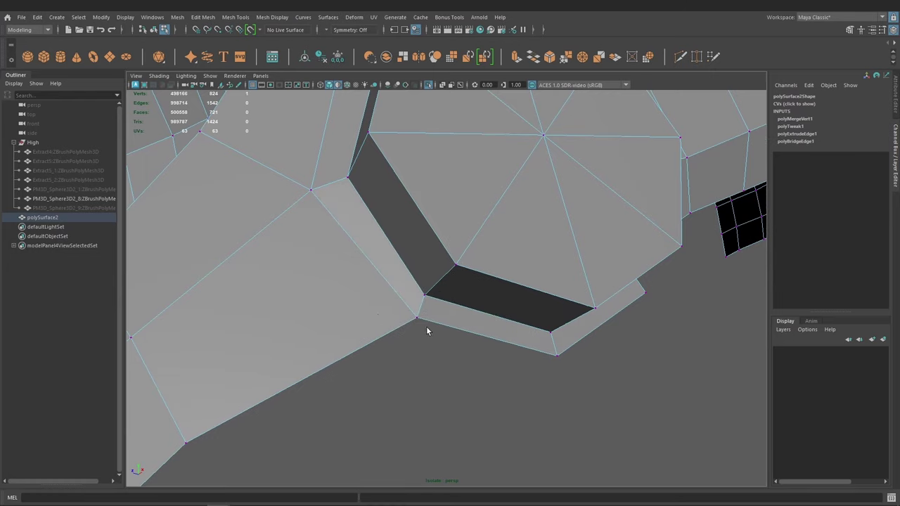
mouse_move(426, 331)
left_mouse_down("alt")
mouse_move(460, 356)
mouse_move(484, 353)
mouse_move(399, 411)
mouse_move(429, 409)
mouse_move(462, 363)
mouse_move(464, 387)
mouse_move(520, 283)
left_mouse_up("alt")
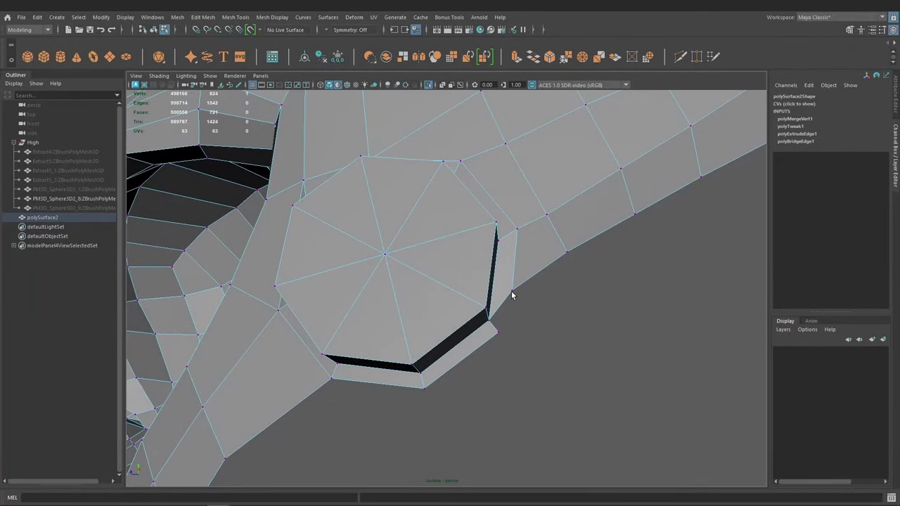
left_click(512, 292)
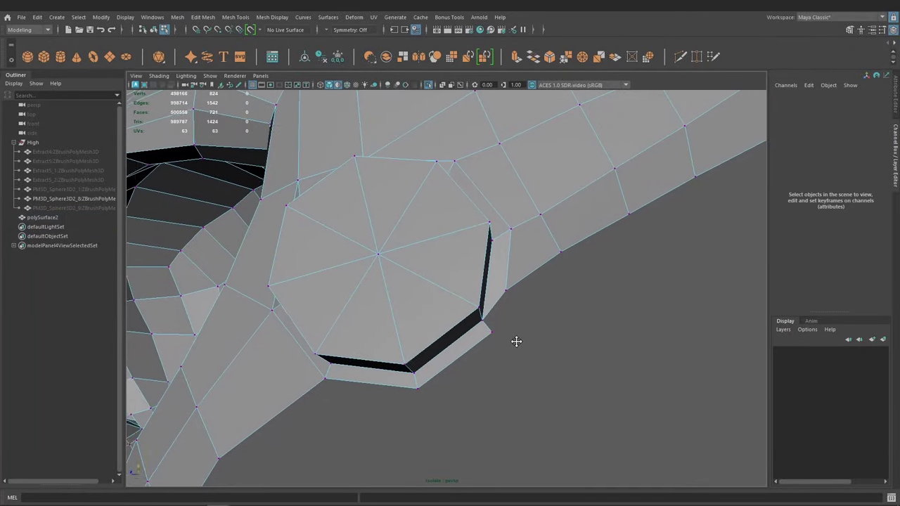
mouse_move(516, 341)
left_mouse_down("alt")
mouse_move(503, 288)
mouse_move(468, 331)
mouse_move(477, 329)
left_mouse_up("alt")
left_click(490, 302)
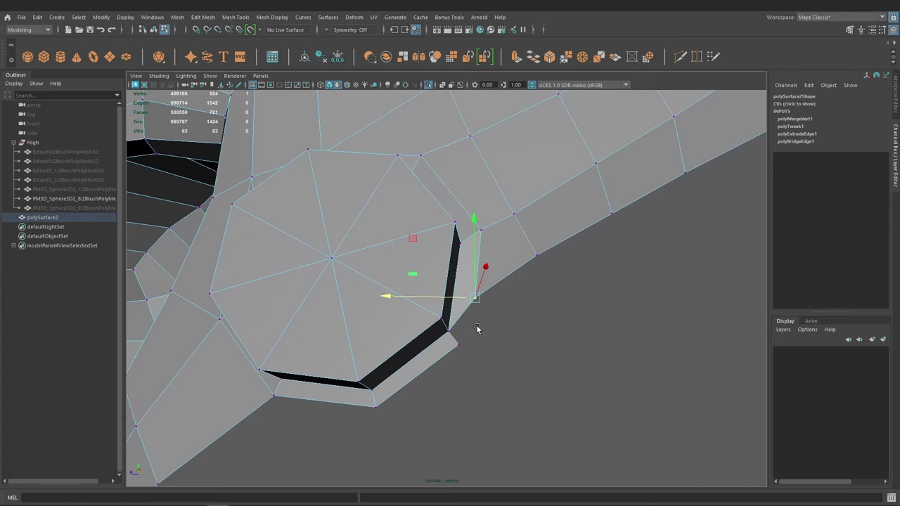
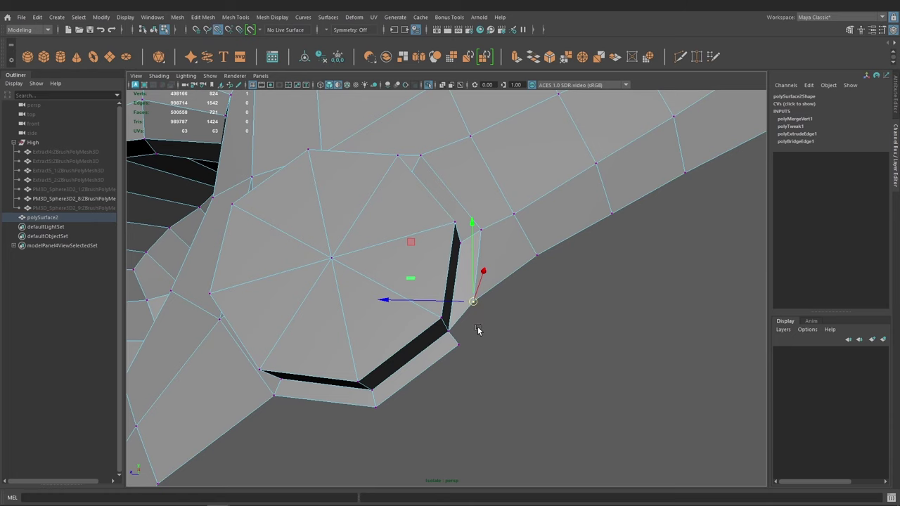
Snap the rivet rim's corner vertex onto the lower rim vertex and merge both to center.
middle_click_drag(476, 330, 457, 346)
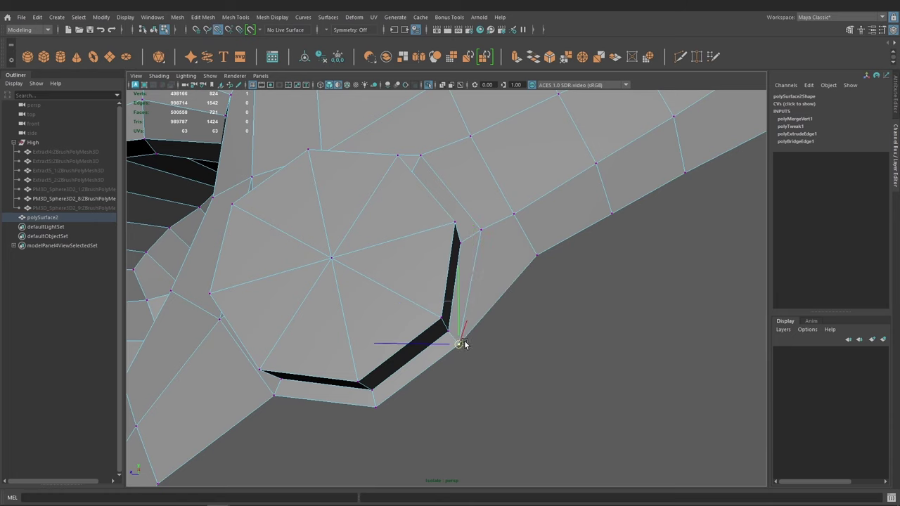
left_click_drag(509, 378, 458, 344, "alt")
left_click_drag(458, 344, 525, 320, "alt")
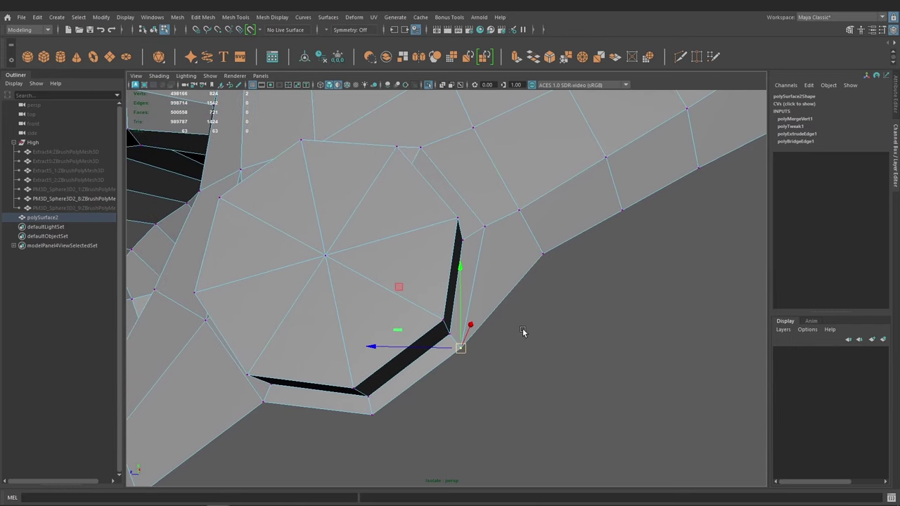
right_click_drag(522, 331, 522, 303, "shift")
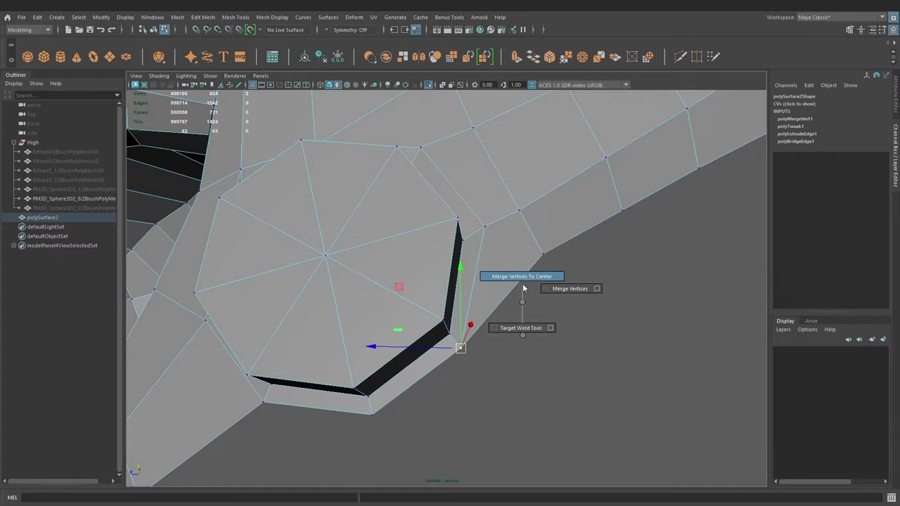
right_click_drag(523, 288, 523, 285, "shift")
mouse_move(516, 305)
left_mouse_down("alt")
mouse_move(513, 364)
mouse_move(471, 361)
mouse_move(470, 337)
mouse_move(398, 327)
mouse_move(382, 351)
mouse_move(345, 325)
mouse_move(391, 291)
mouse_move(426, 305)
mouse_move(462, 337)
mouse_move(421, 361)
mouse_move(477, 312)
mouse_move(388, 316)
mouse_move(417, 345)
mouse_move(432, 321)
mouse_move(407, 320)
mouse_move(434, 308)
mouse_move(407, 311)
mouse_move(403, 301)
mouse_move(435, 292)
mouse_move(414, 277)
mouse_move(401, 278)
mouse_move(476, 358)
mouse_move(544, 383)
mouse_move(537, 391)
mouse_move(457, 396)
mouse_move(382, 340)
mouse_move(502, 312)
mouse_move(375, 300)
mouse_move(374, 287)
mouse_move(325, 241)
mouse_move(420, 339)
mouse_move(417, 305)
mouse_move(426, 302)
mouse_move(428, 321)
mouse_move(420, 307)
mouse_move(431, 287)
mouse_move(400, 270)
mouse_move(414, 331)
mouse_move(354, 297)
mouse_move(434, 352)
mouse_move(405, 329)
mouse_move(418, 283)
mouse_move(466, 333)
mouse_move(459, 283)
mouse_move(406, 285)
mouse_move(422, 307)
mouse_move(456, 311)
mouse_move(426, 310)
mouse_move(469, 312)
left_mouse_up("alt")
left_click(514, 363)
left_click(434, 308)
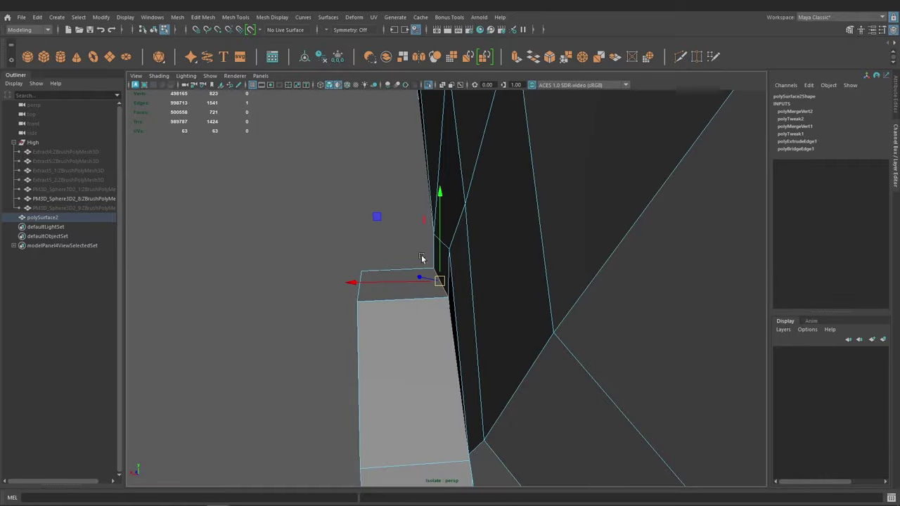
Shift one vertex left, then nudge a side-panel strip vertex slightly downward in vertex mode.
mouse_move(383, 268)
left_mouse_down("alt")
mouse_move(454, 276)
mouse_move(417, 235)
mouse_move(501, 311)
mouse_move(466, 327)
mouse_move(478, 351)
mouse_move(393, 305)
mouse_move(426, 328)
mouse_move(416, 297)
left_mouse_up("alt")
left_click(484, 344)
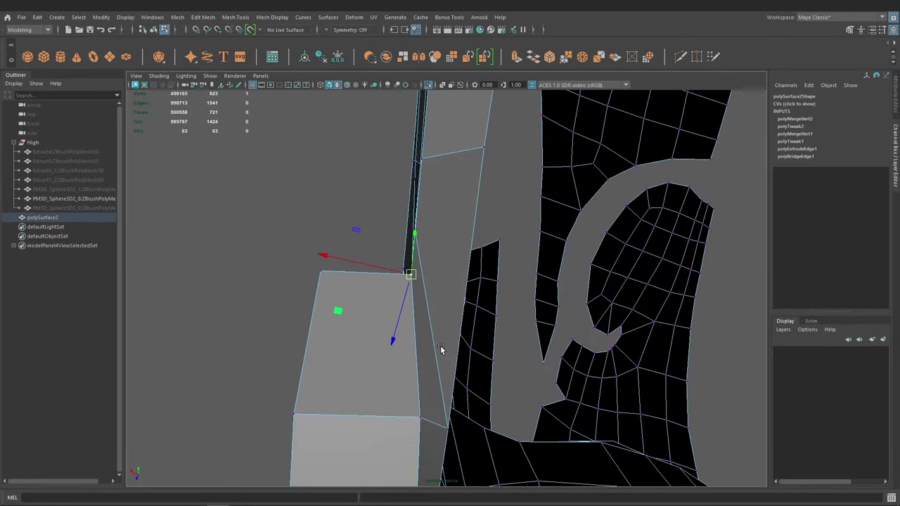
mouse_move(441, 349)
left_mouse_down("alt")
mouse_move(412, 297)
mouse_move(448, 331)
mouse_move(496, 269)
mouse_move(412, 250)
mouse_move(317, 203)
mouse_move(346, 156)
mouse_move(470, 319)
mouse_move(476, 277)
left_mouse_up("alt")
left_click(453, 255)
key("F9")
left_click(474, 333)
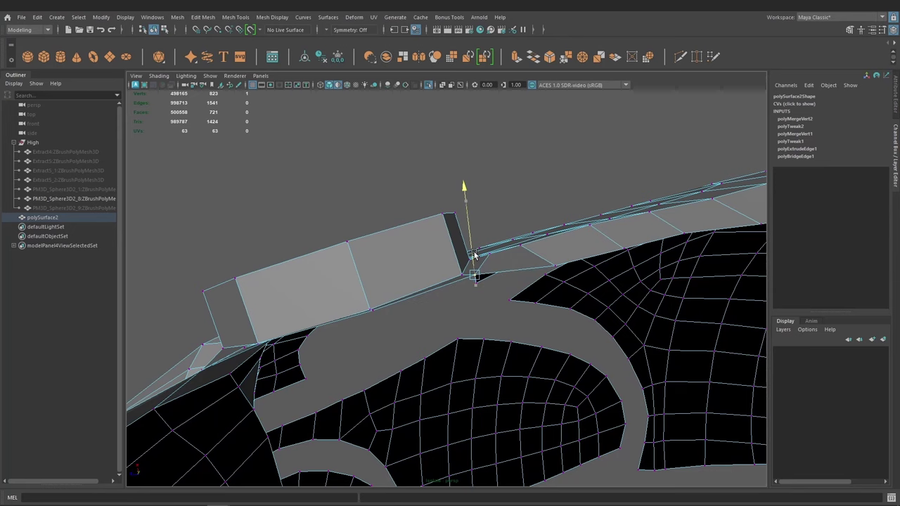
middle_click_drag(551, 272, 518, 268)
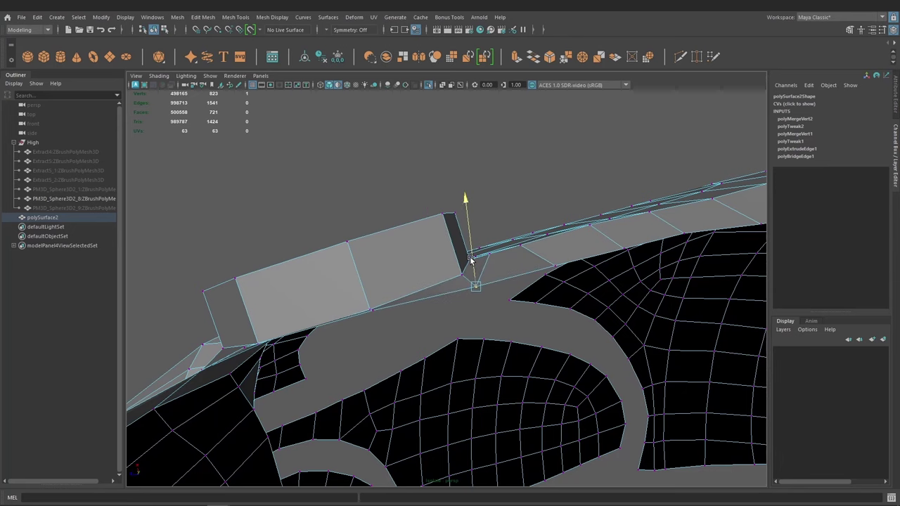
Pull neighbouring strip vertices down to straighten the side-panel face.
left_click_drag(421, 269, 403, 323, "alt")
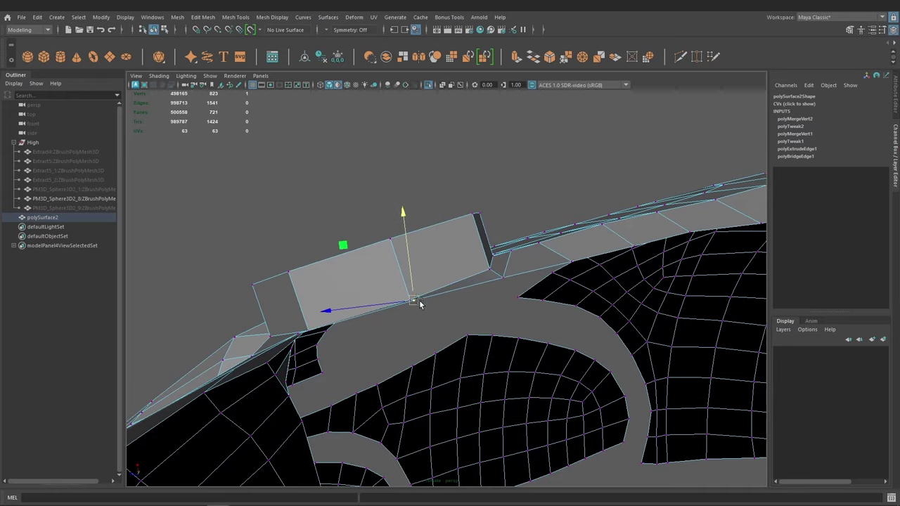
middle_click_drag(419, 303, 413, 297)
left_click_drag(415, 298, 475, 323, "alt")
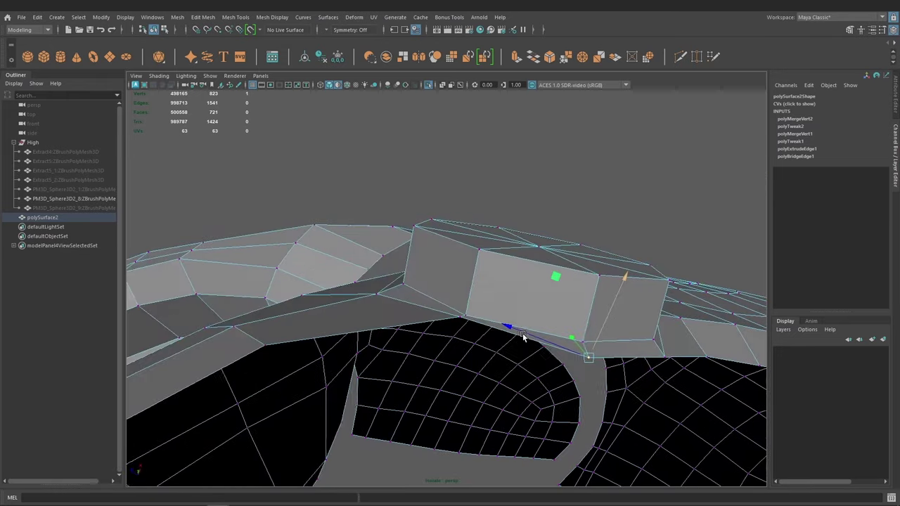
left_click(461, 320)
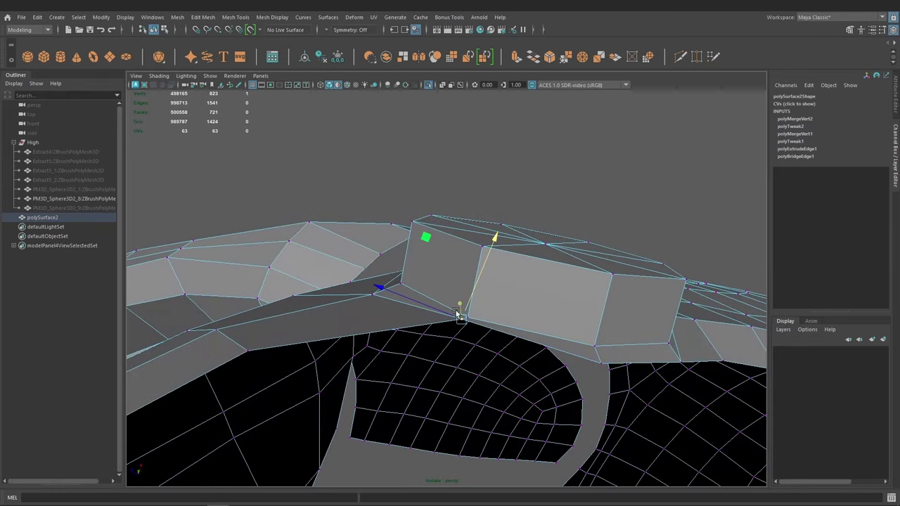
mouse_move(461, 320)
left_mouse_down("alt")
mouse_move(432, 297)
mouse_move(458, 261)
mouse_move(506, 295)
mouse_move(558, 286)
mouse_move(437, 342)
mouse_move(485, 311)
mouse_move(521, 234)
left_mouse_up("alt")
left_click(558, 287)
Reselect the helmet mesh and zoom in on the octagonal rivet with the Move tool ready.
left_click(441, 328)
scroll(442, 327, "up", 3)
scroll(546, 345, "up", 3)
key("w")
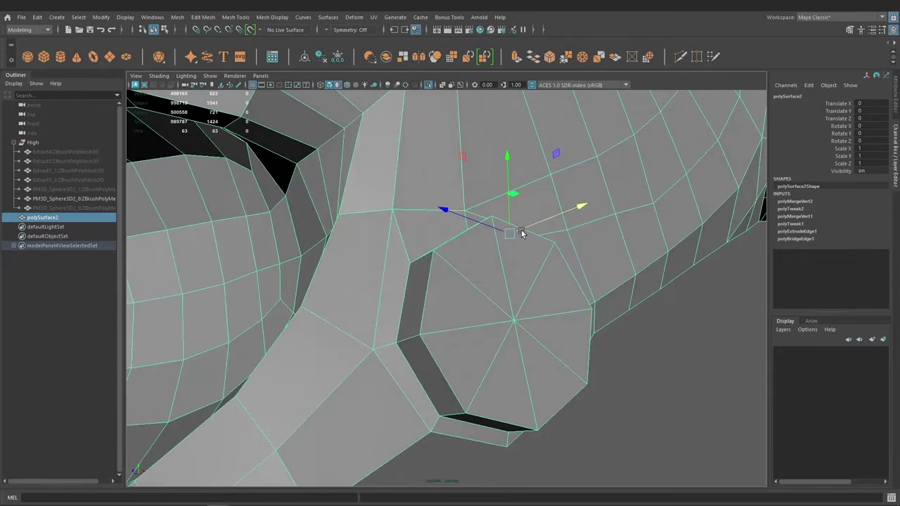
mouse_move(445, 284)
left_mouse_down("alt")
mouse_move(442, 297)
mouse_move(487, 305)
mouse_move(446, 297)
mouse_move(464, 317)
mouse_move(469, 288)
mouse_move(492, 331)
mouse_move(427, 321)
mouse_move(452, 291)
left_mouse_up("alt")
Select the rivet's centre vertex and convert the selection to its surrounding cap faces.
key("F9")
left_click(475, 311)
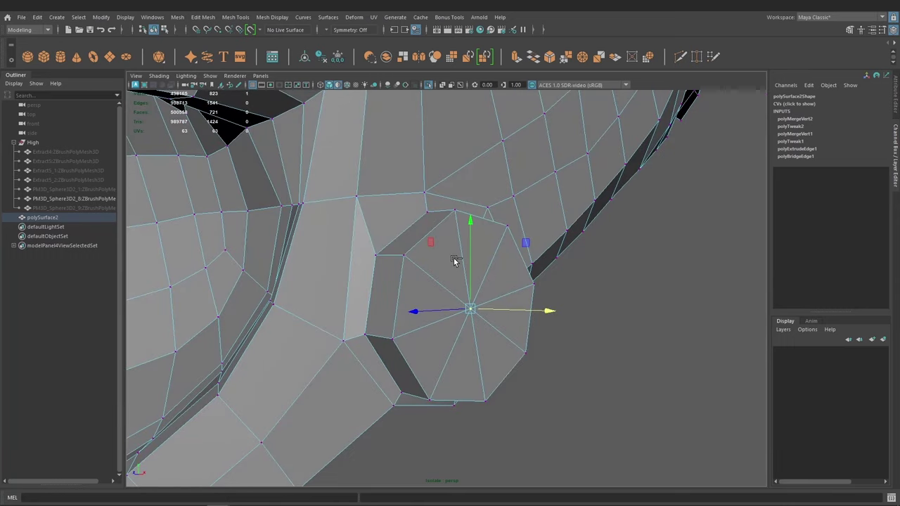
right_click(454, 260, "ctrl")
left_click(453, 285)
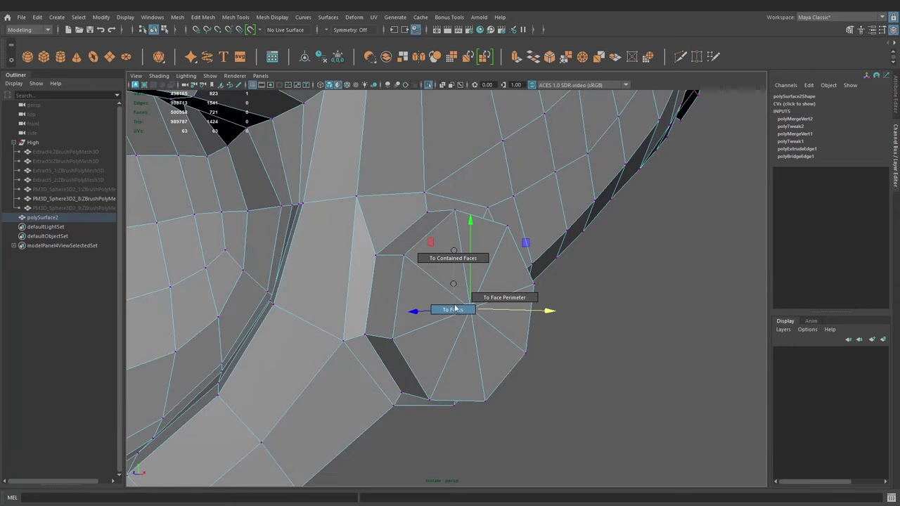
mouse_move(466, 311)
left_mouse_down("alt")
mouse_move(403, 296)
mouse_move(521, 334)
left_mouse_up("alt")
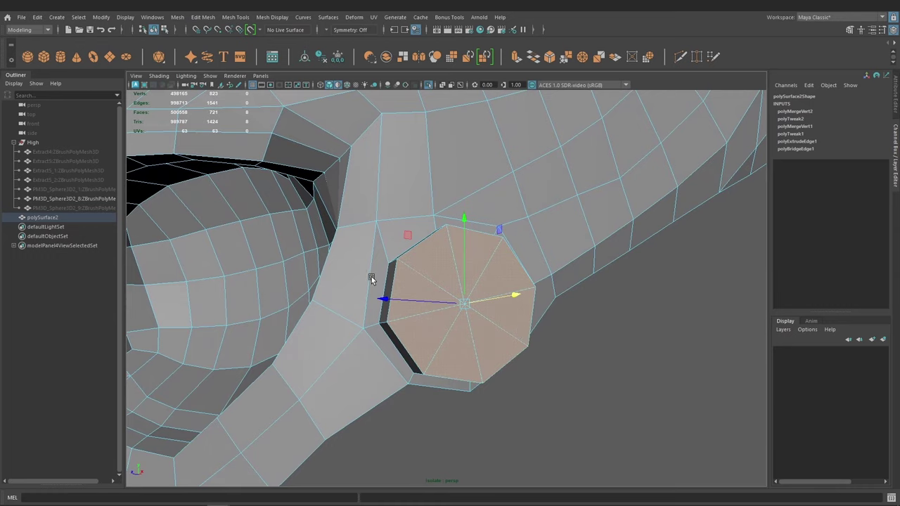
mouse_move(372, 279)
left_mouse_down("alt")
mouse_move(438, 312)
mouse_move(426, 307)
mouse_move(427, 274)
mouse_move(445, 274)
left_mouse_up("alt")
Extrude the cap faces with Offset 0.39 to form the inner octagon ring.
right_click_drag(443, 259, 443, 284, "shift")
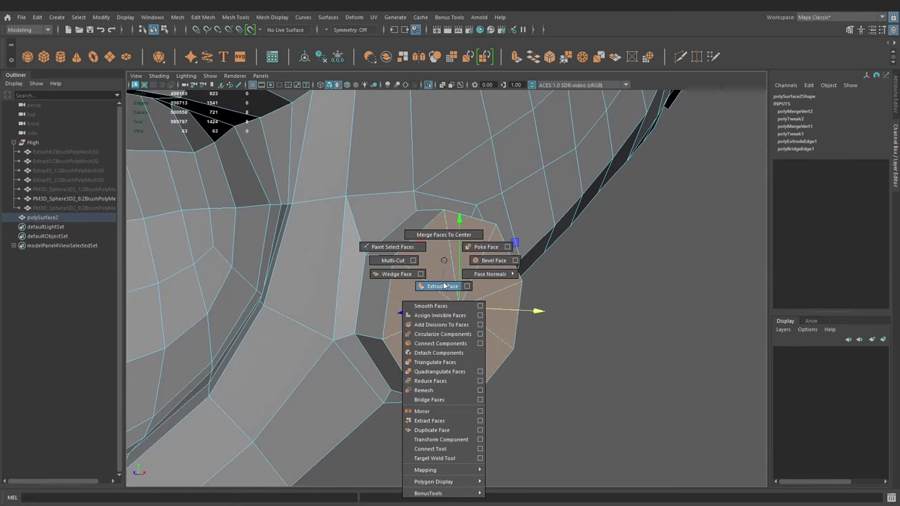
mouse_move(443, 284)
left_mouse_down("alt")
mouse_move(429, 296)
mouse_move(439, 311)
left_mouse_up("alt")
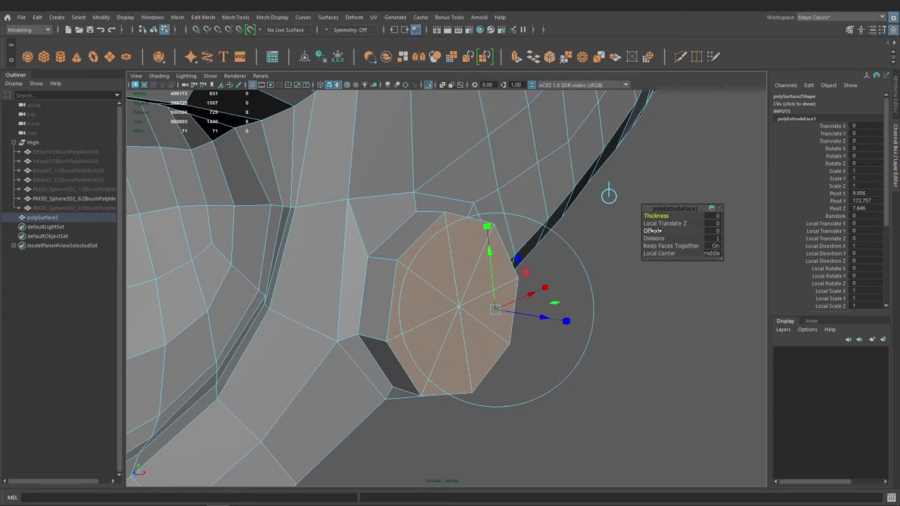
mouse_move(654, 231)
left_mouse_down()
mouse_move(675, 234)
mouse_move(525, 287)
mouse_move(459, 239)
left_mouse_up()
mouse_move(422, 350)
left_mouse_down("alt")
mouse_move(412, 345)
mouse_move(413, 267)
left_mouse_up("alt")
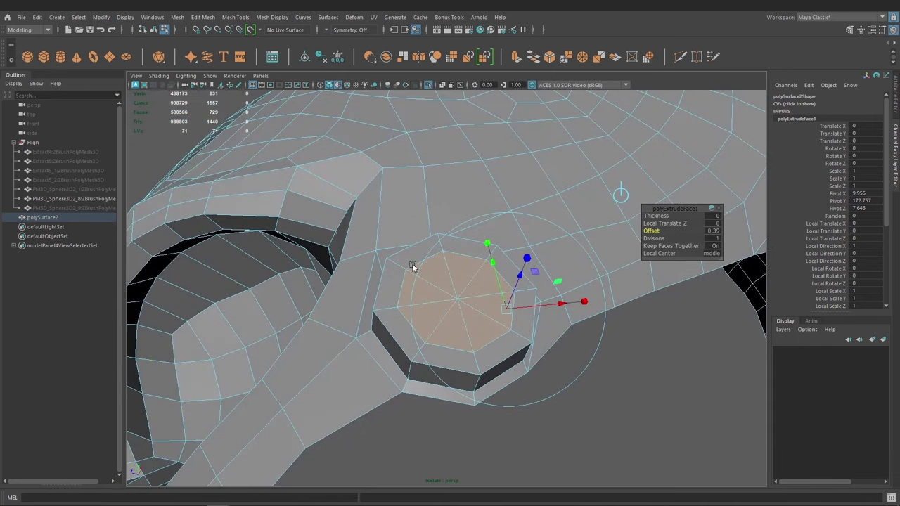
mouse_move(531, 320)
left_mouse_down("alt")
mouse_move(394, 302)
mouse_move(459, 339)
mouse_move(407, 344)
left_mouse_up("alt")
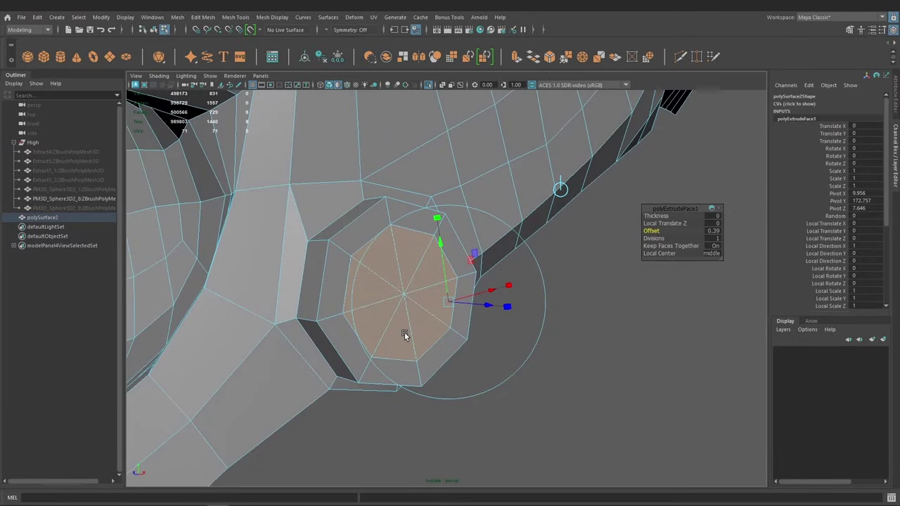
left_click_drag(407, 331, 393, 319, "alt")
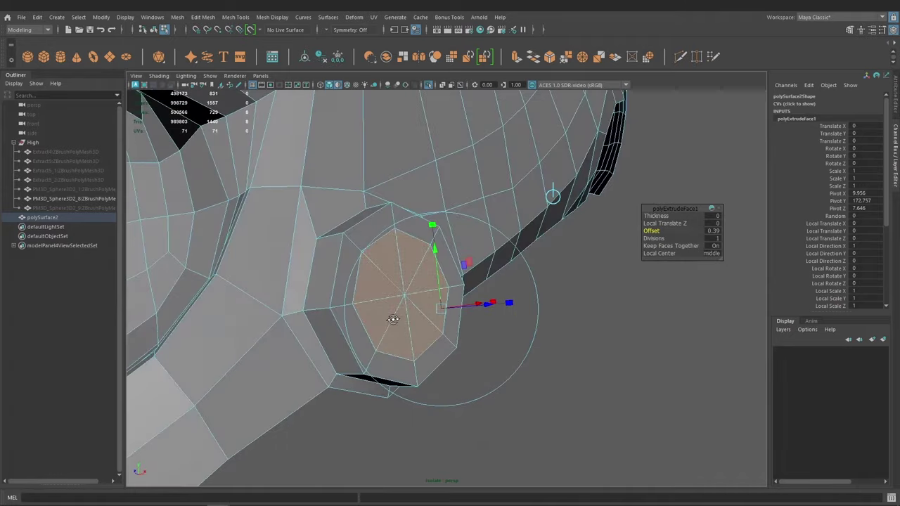
mouse_move(438, 239)
left_mouse_down("alt")
mouse_move(375, 305)
mouse_move(420, 259)
mouse_move(424, 307)
mouse_move(484, 316)
mouse_move(432, 356)
mouse_move(381, 339)
mouse_move(396, 303)
mouse_move(410, 351)
mouse_move(396, 338)
mouse_move(419, 355)
mouse_move(482, 345)
left_mouse_up("alt")
Extrude the inner octagon again and sink it inward at Thickness -0.74.
right_click_drag(581, 232, 584, 259, "shift")
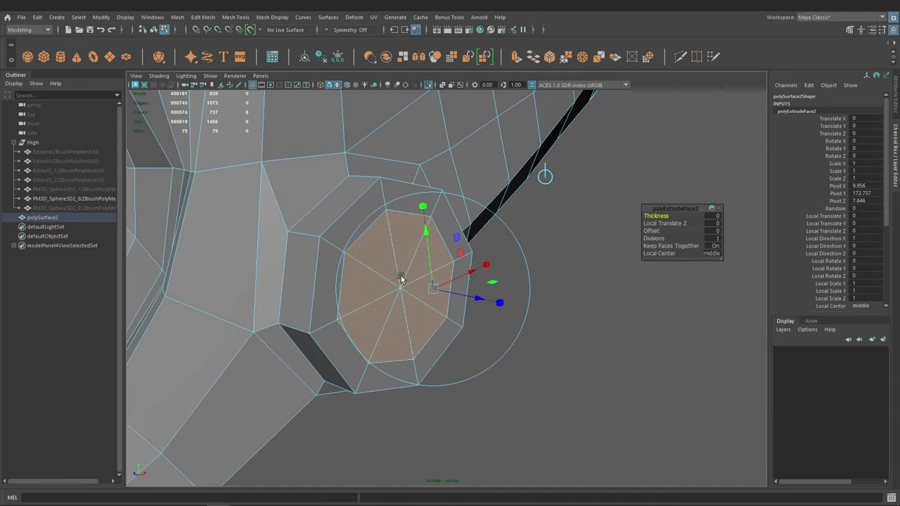
mouse_move(400, 279)
left_mouse_down("alt")
mouse_move(340, 305)
mouse_move(358, 297)
mouse_move(375, 312)
mouse_move(452, 315)
left_mouse_up("alt")
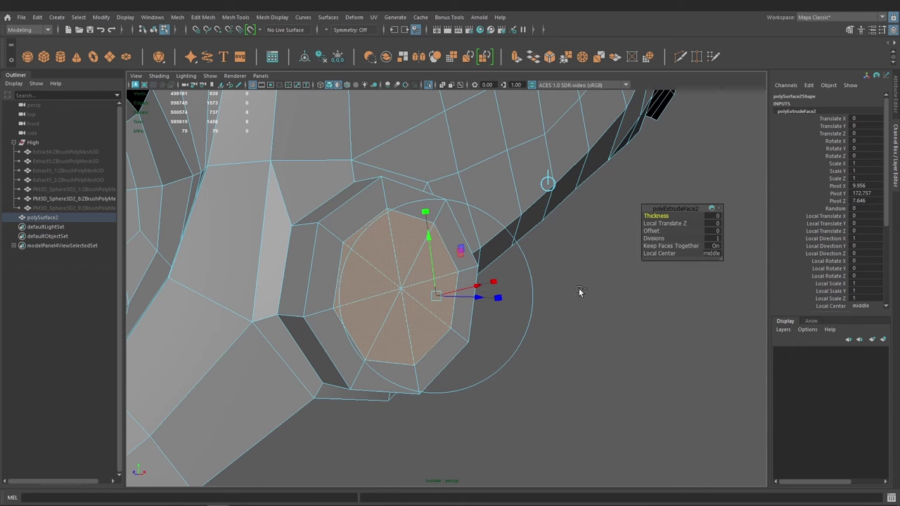
mouse_move(582, 286)
middle_mouse_down()
mouse_move(595, 293)
mouse_move(529, 298)
mouse_move(541, 300)
middle_mouse_up()
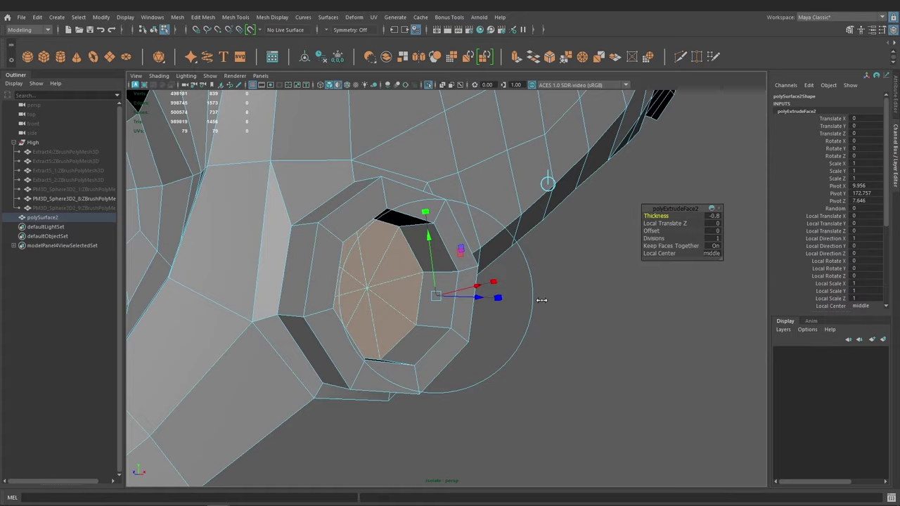
middle_click_drag(542, 300, 544, 300)
mouse_move(544, 300)
left_mouse_down("alt")
mouse_move(535, 329)
mouse_move(427, 293)
left_mouse_up("alt")
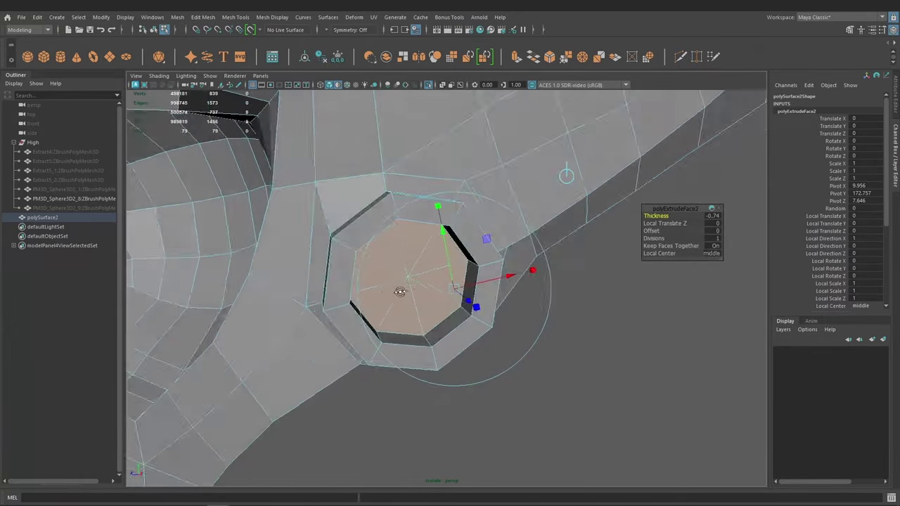
right_click_drag(427, 293, 440, 361, "alt")
Return to object mode, then show vertices and inspect the recessed octagonal hole from several angles.
key("F8")
mouse_move(440, 361)
left_mouse_down("alt")
mouse_move(405, 302)
mouse_move(442, 312)
left_mouse_up("alt")
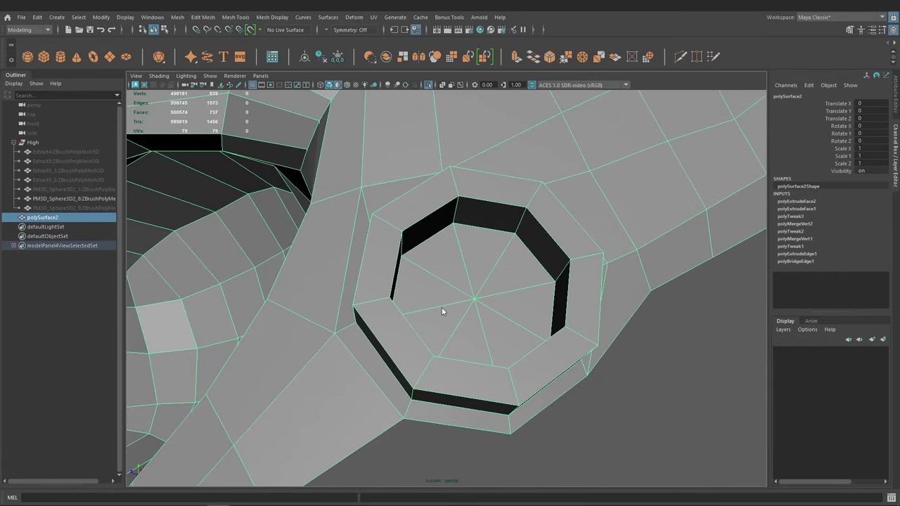
key("F8")
key("F9")
mouse_move(501, 322)
left_mouse_down("alt")
mouse_move(476, 292)
mouse_move(472, 336)
mouse_move(494, 281)
left_mouse_up("alt")
mouse_move(413, 252)
left_mouse_down("alt")
mouse_move(454, 312)
mouse_move(509, 318)
mouse_move(505, 307)
left_mouse_up("alt")
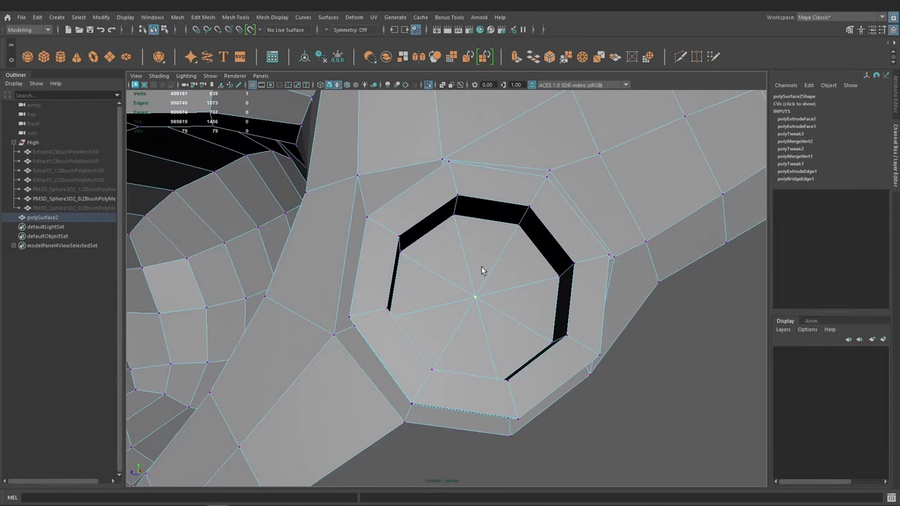
scroll(471, 299, "down", 2)
scroll(471, 310, "down", 1)
scroll(457, 303, "down", 2)
scroll(422, 298, "down", 2)
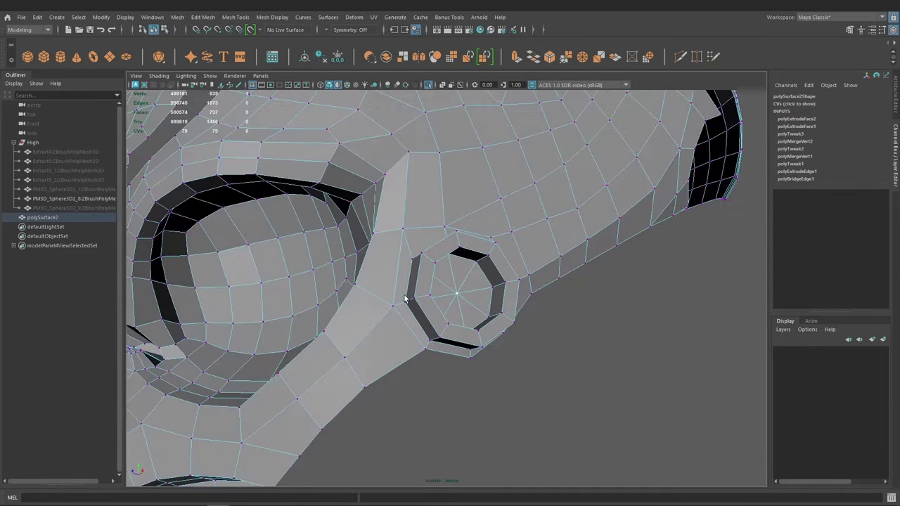
left_click_drag(404, 299, 593, 272, "alt")
mouse_move(465, 257)
left_mouse_down("alt")
mouse_move(485, 349)
mouse_move(440, 259)
mouse_move(425, 343)
mouse_move(432, 304)
left_mouse_up("alt")
scroll(459, 327, "up", 3)
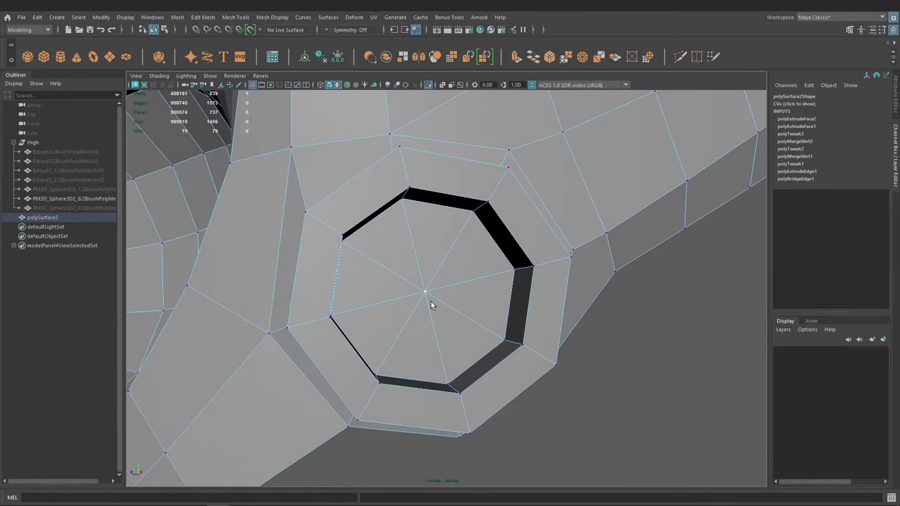
Convert the selection to the cap faces and extrude them with an inset Offset of 0.32.
right_click(459, 261, "ctrl")
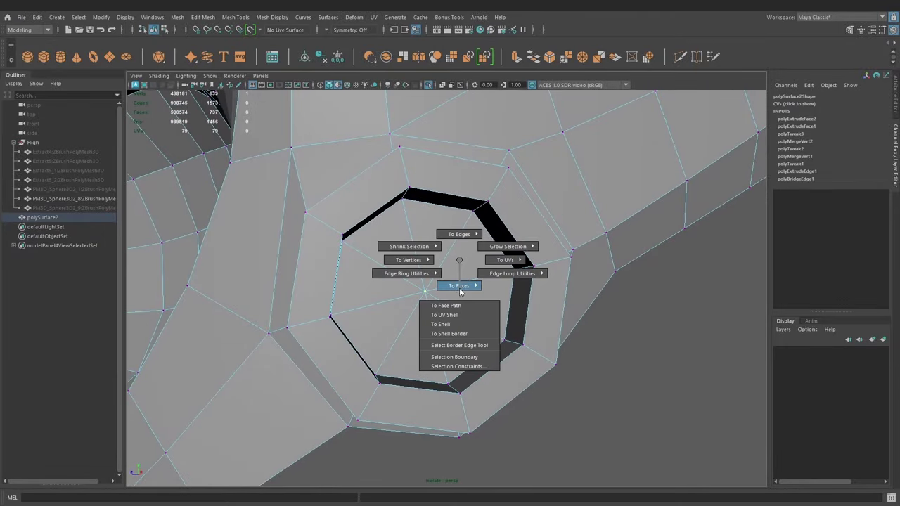
left_click(459, 286)
mouse_move(425, 295)
left_mouse_down("alt")
mouse_move(379, 271)
mouse_move(402, 281)
mouse_move(448, 275)
left_mouse_up("alt")
right_click(448, 265, "shift")
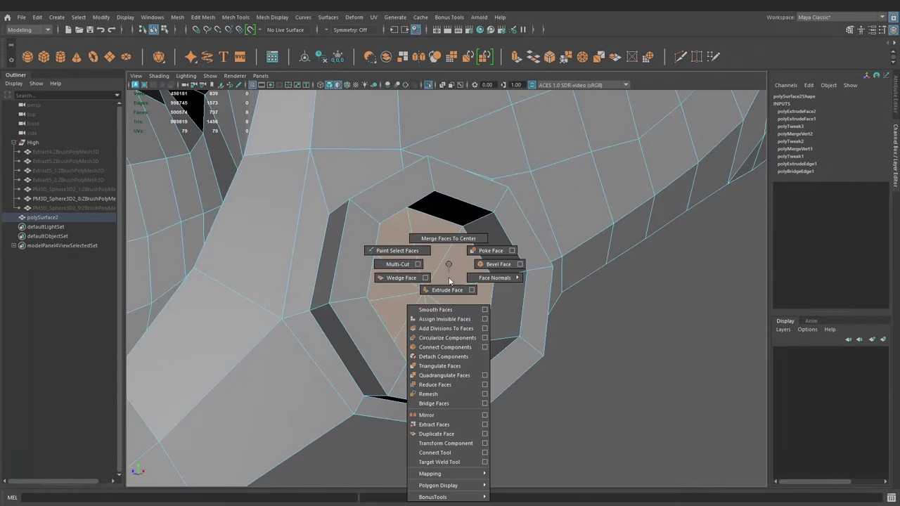
right_click_drag(450, 296, 450, 296, "shift")
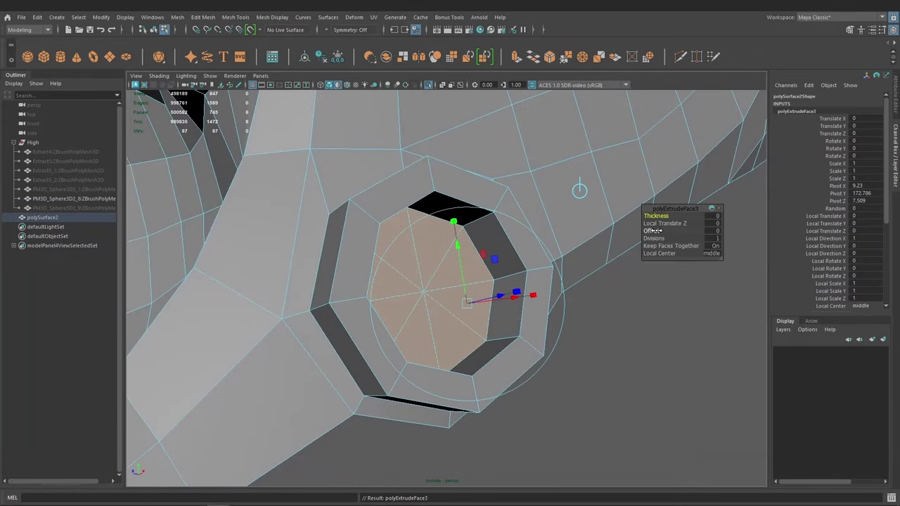
left_click_drag(632, 232, 672, 233)
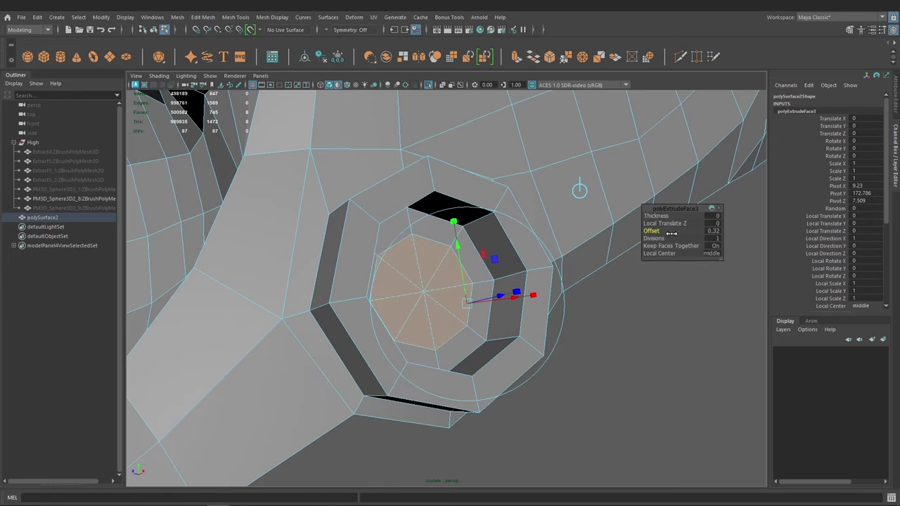
left_click_drag(523, 243, 365, 253, "alt")
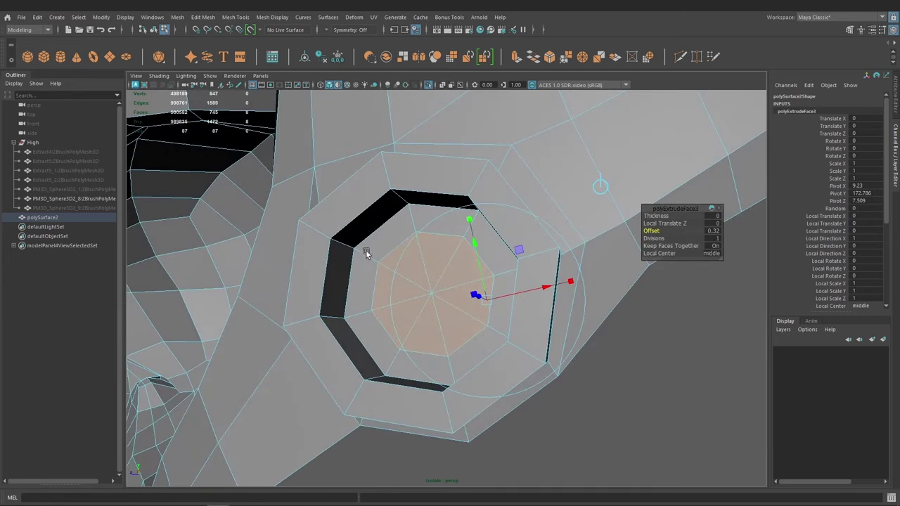
mouse_move(534, 267)
left_mouse_down("alt")
mouse_move(401, 281)
mouse_move(437, 317)
left_mouse_up("alt")
Delete the centre spoke edges inside the inset octagon.
key("F8")
key("Delete")
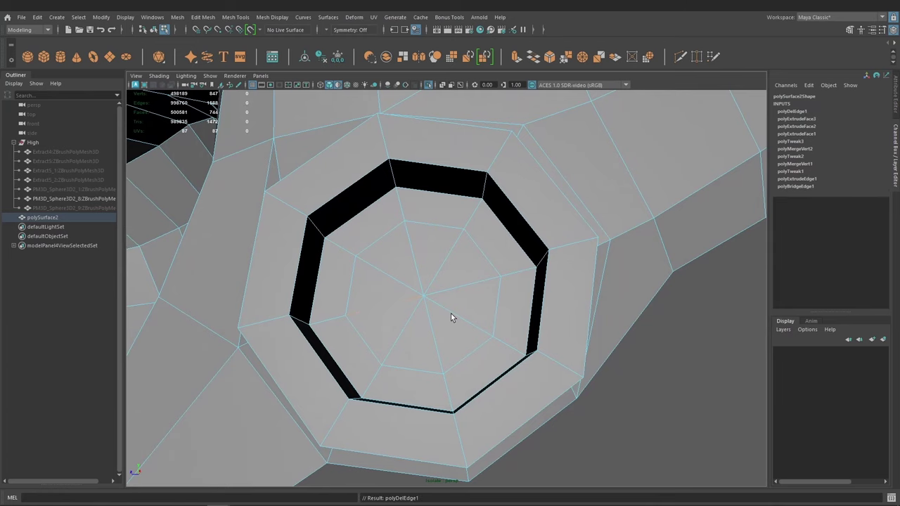
left_click(432, 322)
key("Delete")
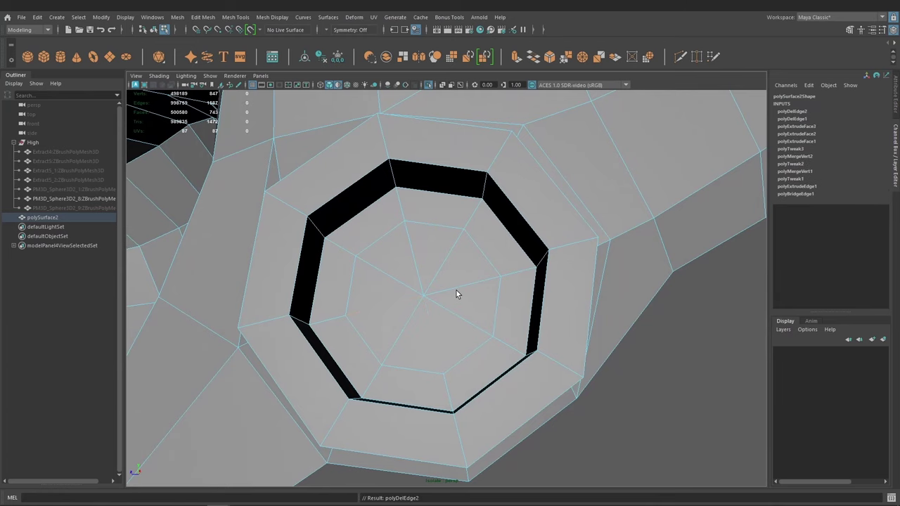
left_click(418, 269)
key("Delete")
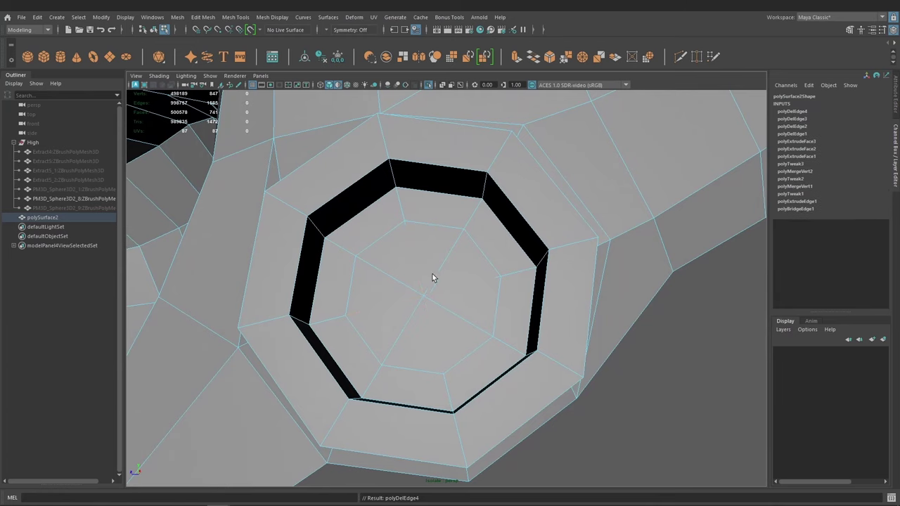
mouse_move(432, 274)
left_mouse_down("alt")
mouse_move(413, 321)
mouse_move(448, 309)
mouse_move(473, 286)
mouse_move(436, 281)
mouse_move(460, 263)
mouse_move(478, 302)
mouse_move(467, 263)
mouse_move(482, 265)
mouse_move(522, 305)
mouse_move(506, 317)
mouse_move(492, 269)
left_mouse_up("alt")
key("F8")
right_click_drag(492, 268, 484, 233)
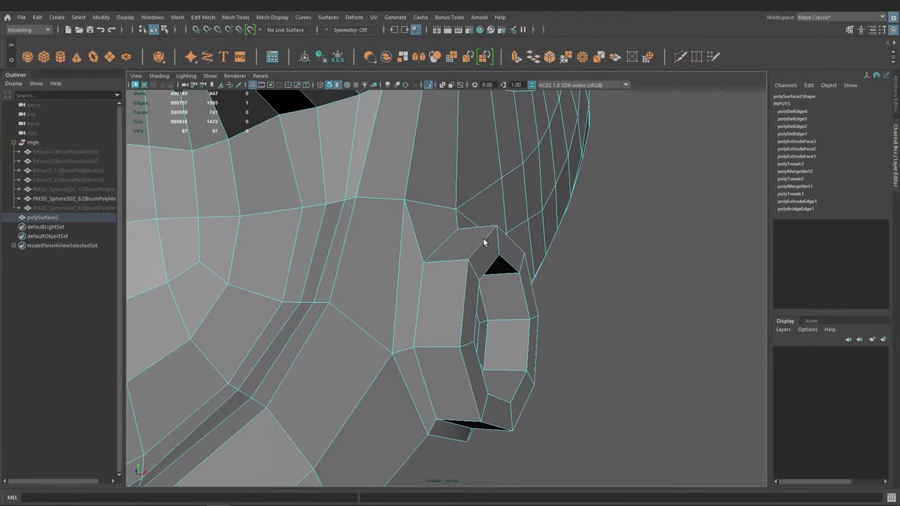
left_click_drag(482, 245, 465, 275, "alt")
Bevel the ring edges, trying 3 segments, then reverting to 1 segment at Fraction 0.44.
right_click(466, 239, "shift")
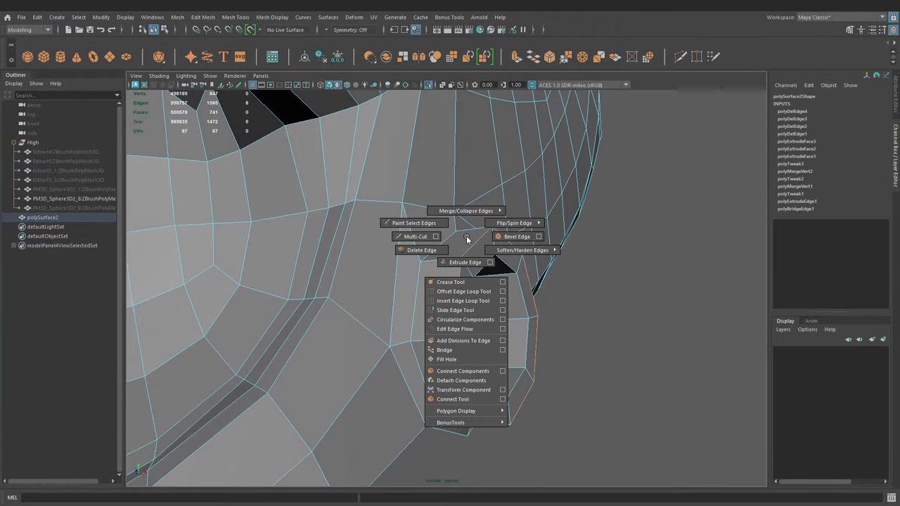
left_click(518, 240)
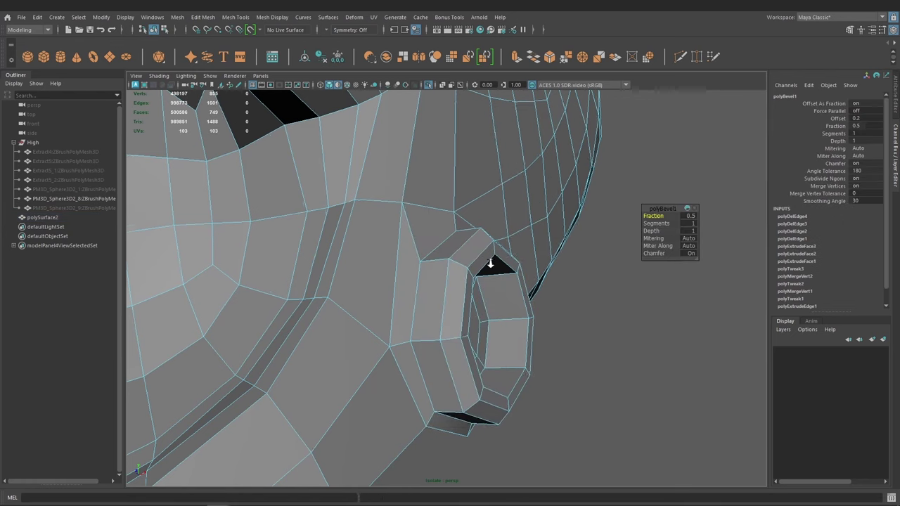
left_click_drag(518, 240, 519, 270, "alt")
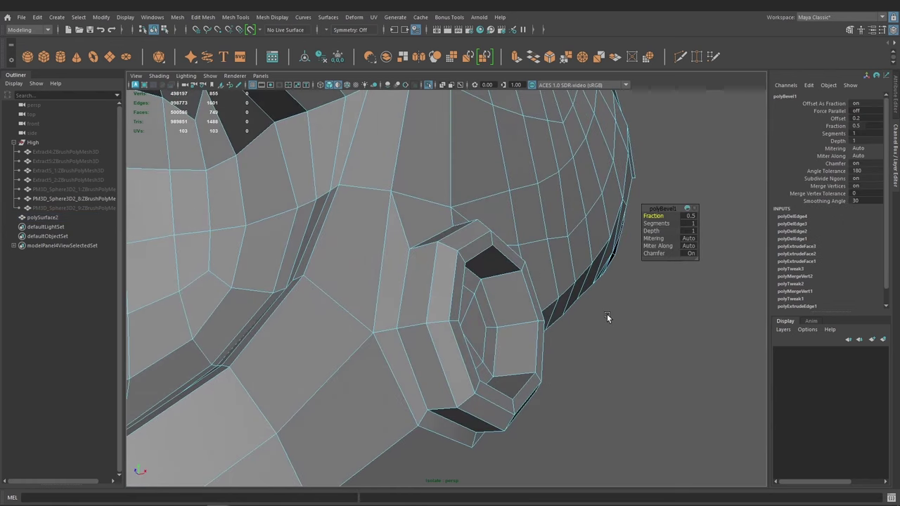
middle_click_drag(607, 317, 603, 310)
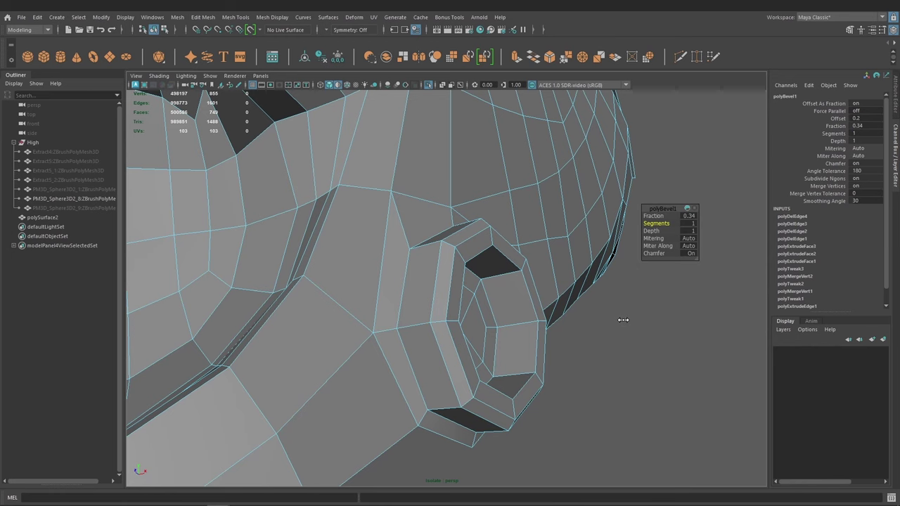
mouse_move(622, 320)
middle_mouse_down()
mouse_move(663, 321)
mouse_move(580, 322)
mouse_move(715, 321)
mouse_move(602, 326)
mouse_move(711, 326)
mouse_move(682, 332)
middle_mouse_up()
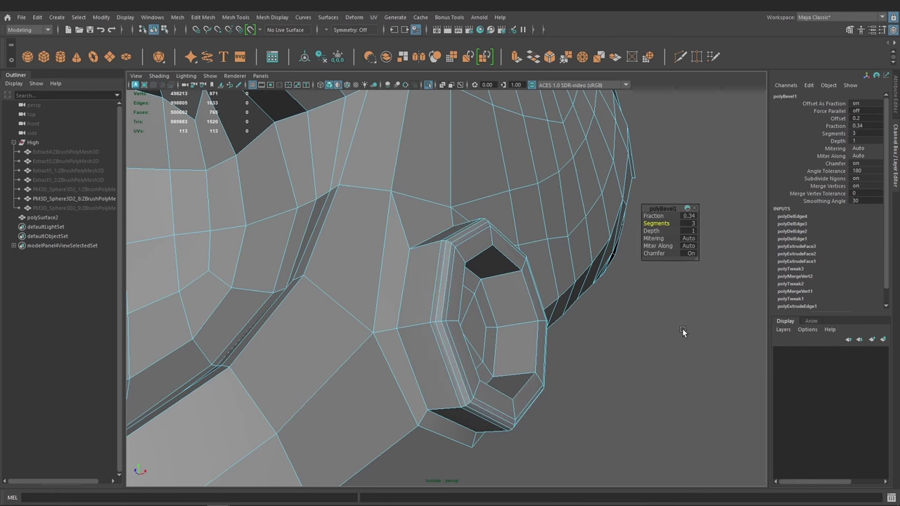
key("ctrl+z")
middle_click_drag(624, 300, 610, 360)
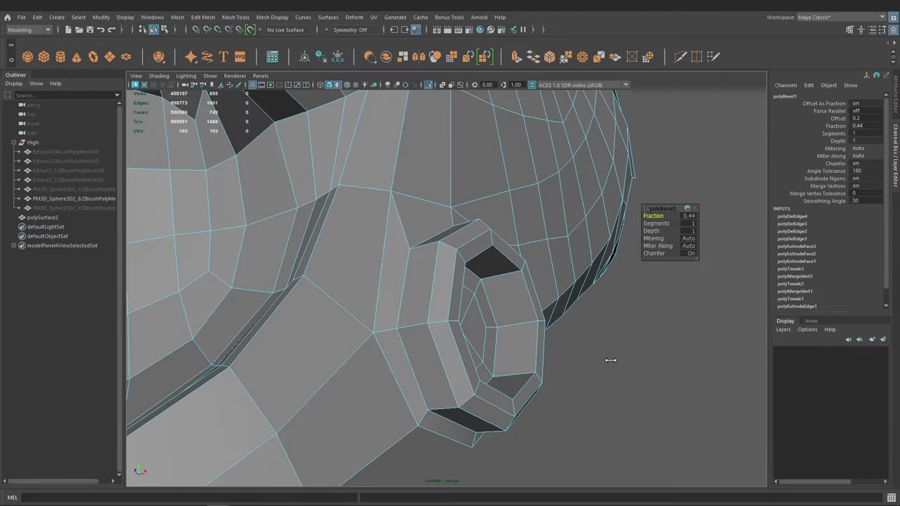
mouse_move(610, 359)
left_mouse_down("alt")
mouse_move(529, 338)
mouse_move(380, 258)
mouse_move(536, 265)
mouse_move(380, 318)
mouse_move(478, 345)
mouse_move(522, 330)
mouse_move(535, 338)
mouse_move(440, 316)
mouse_move(396, 270)
left_mouse_up("alt")
left_click(536, 265)
left_click(427, 330)
scroll(536, 338, "up", 2)
scroll(546, 345, "up", 5)
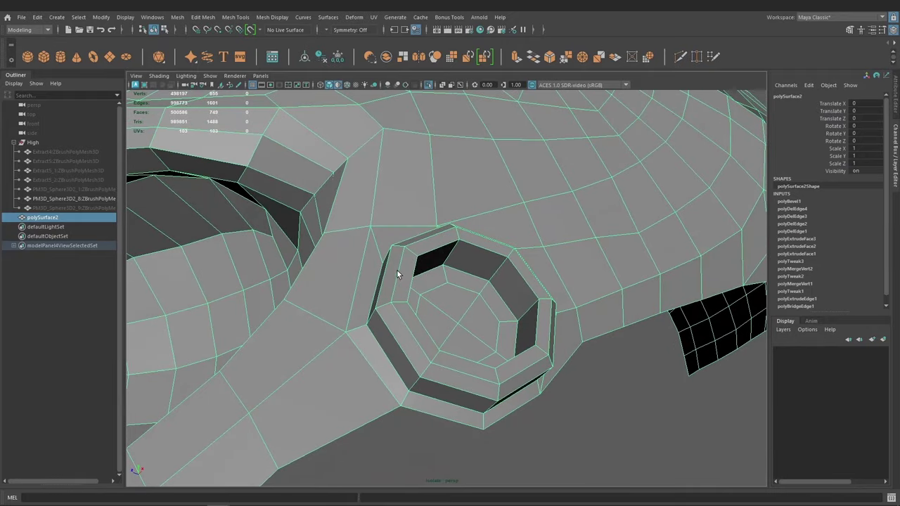
Cut a new edge loop around the socket wall with the Insert Edge Loop Tool.
left_click(402, 295)
mouse_move(406, 306)
left_mouse_down("alt")
mouse_move(341, 332)
mouse_move(373, 324)
mouse_move(371, 302)
mouse_move(362, 316)
mouse_move(383, 312)
left_mouse_up("alt")
left_click(371, 316, "ctrl")
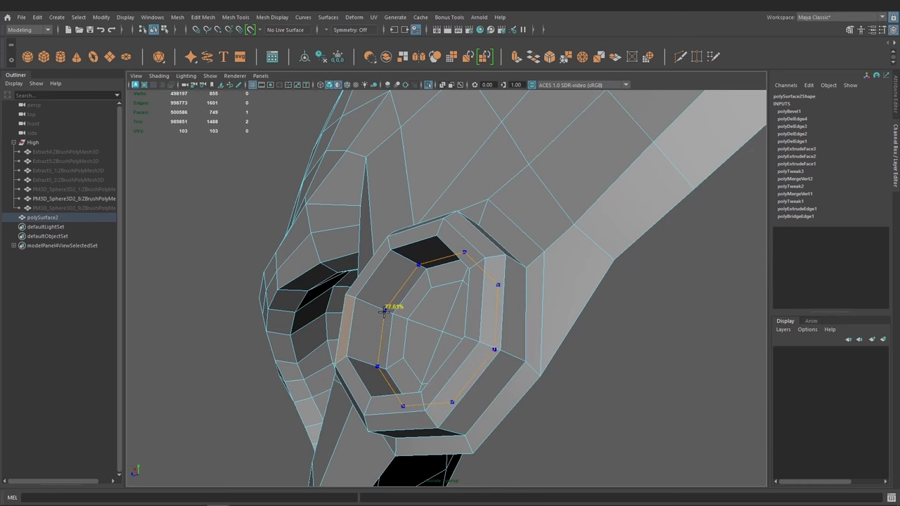
left_click(383, 312)
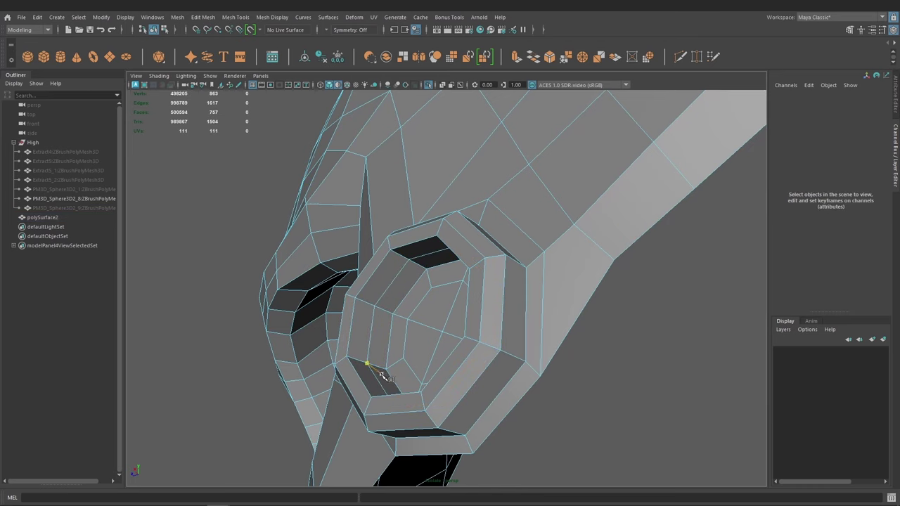
Select the whole face loop around the socket rim.
mouse_move(426, 372)
left_mouse_down("alt")
mouse_move(442, 358)
mouse_move(375, 342)
mouse_move(373, 282)
left_mouse_up("alt")
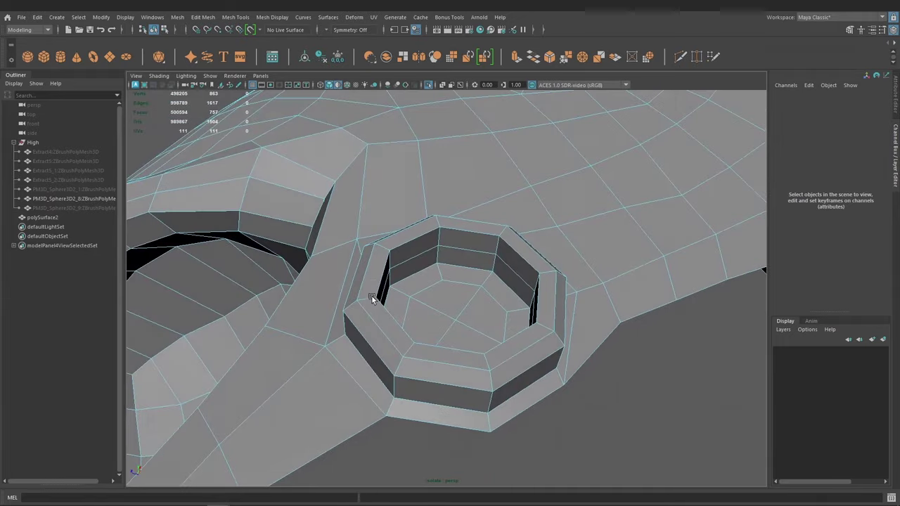
left_click(373, 281)
double_click(386, 330)
mouse_move(388, 328)
left_mouse_down("alt")
mouse_move(413, 355)
mouse_move(380, 374)
mouse_move(475, 369)
mouse_move(483, 299)
mouse_move(467, 308)
left_mouse_up("alt")
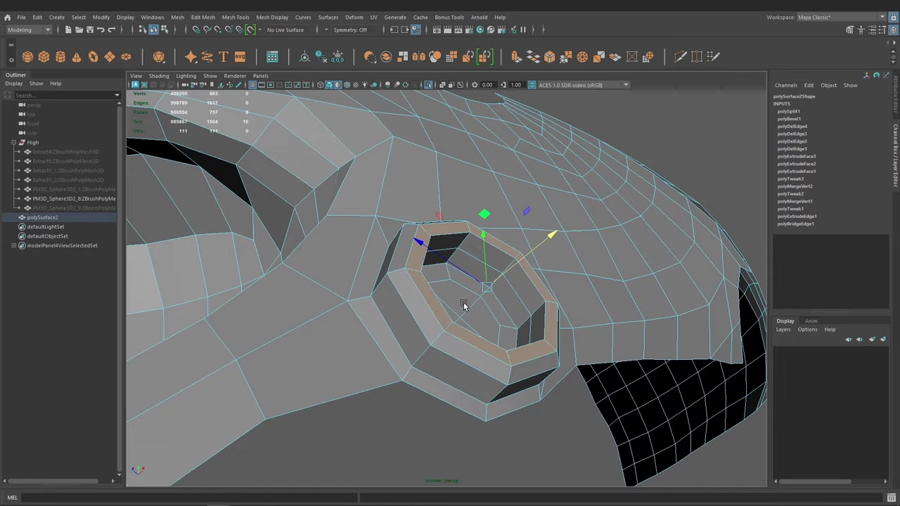
Grow the rim selection onto the walls and lower the selected rim faces.
key("shift+period")
mouse_move(464, 306)
left_mouse_down("alt")
mouse_move(424, 235)
mouse_move(412, 251)
mouse_move(488, 311)
mouse_move(457, 311)
mouse_move(382, 267)
mouse_move(402, 249)
mouse_move(447, 321)
left_mouse_up("alt")
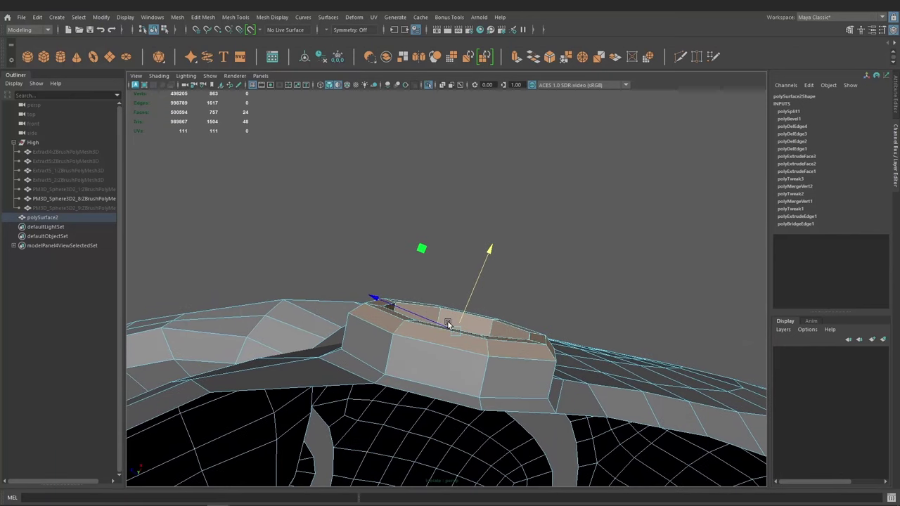
left_click(450, 279)
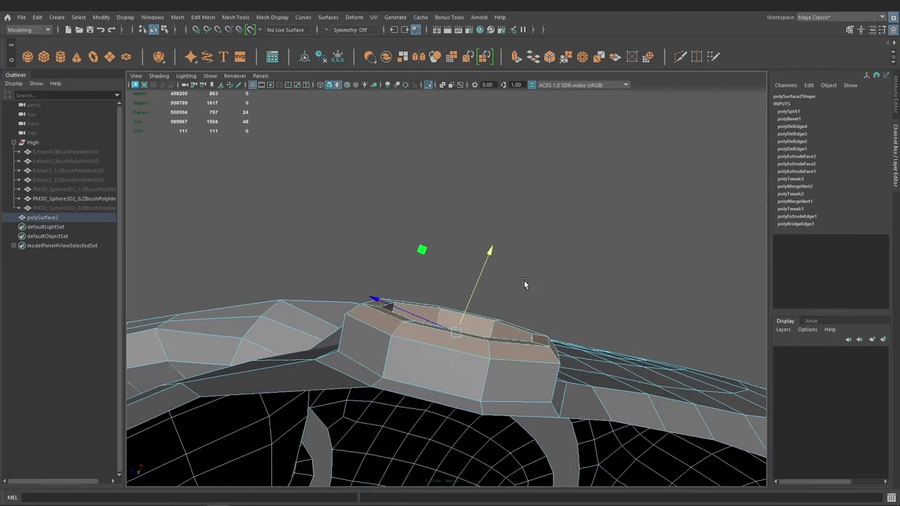
mouse_move(524, 285)
left_mouse_down("alt")
mouse_move(492, 331)
mouse_move(490, 208)
left_mouse_up("alt")
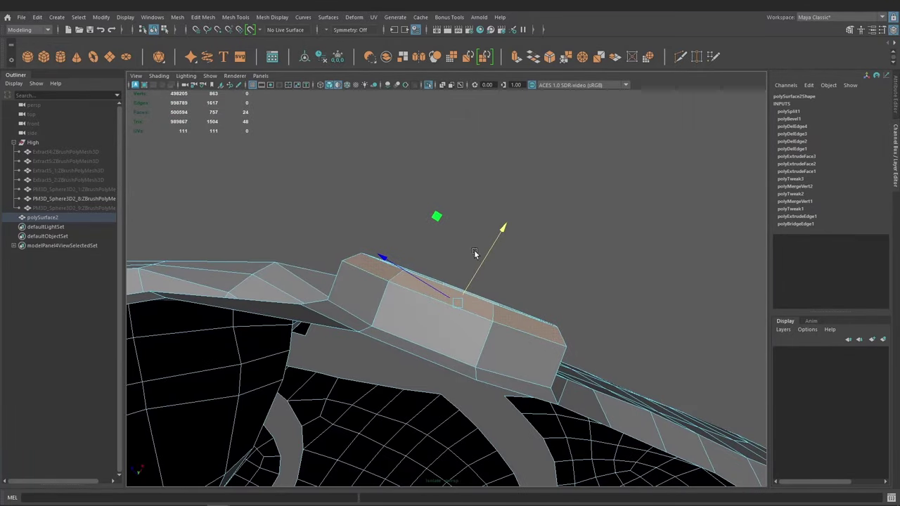
mouse_move(474, 254)
left_mouse_down("alt")
mouse_move(474, 347)
mouse_move(492, 334)
left_mouse_up("alt")
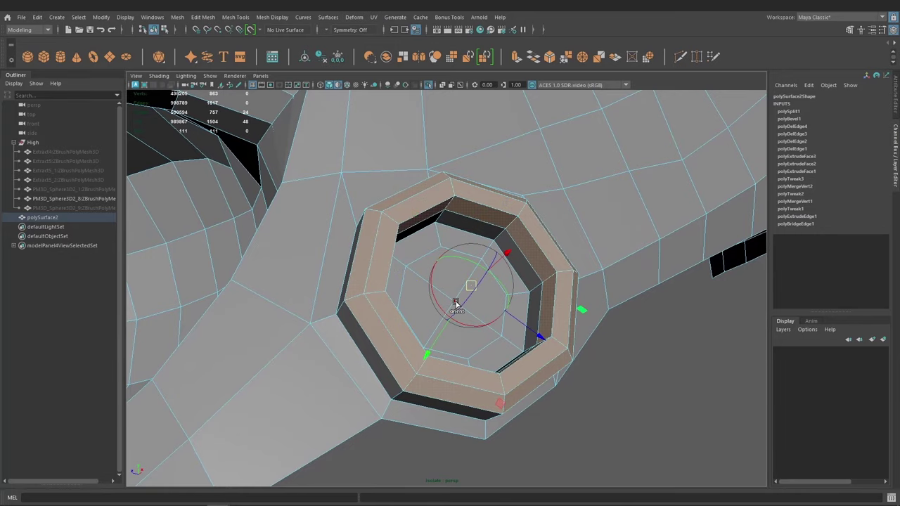
left_click_drag(497, 325, 482, 216, "alt")
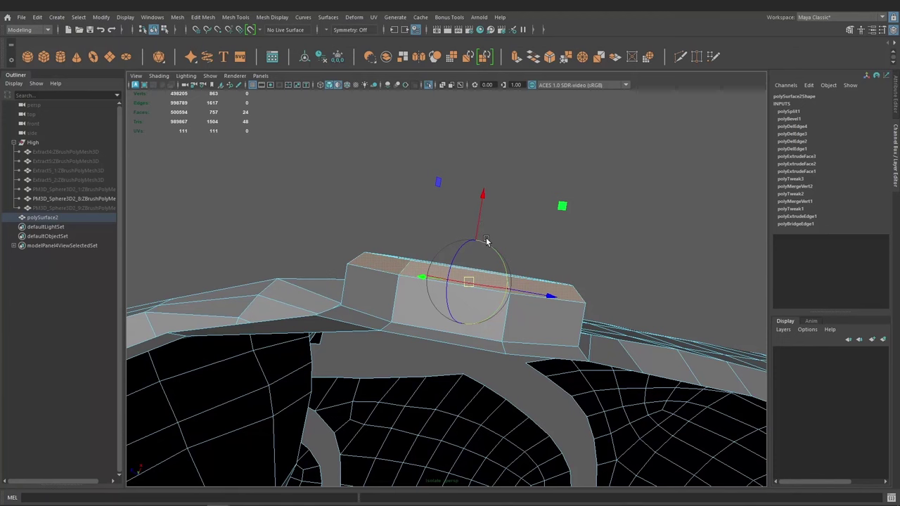
mouse_move(486, 241)
left_mouse_down("alt")
mouse_move(473, 252)
mouse_move(494, 241)
left_mouse_up("alt")
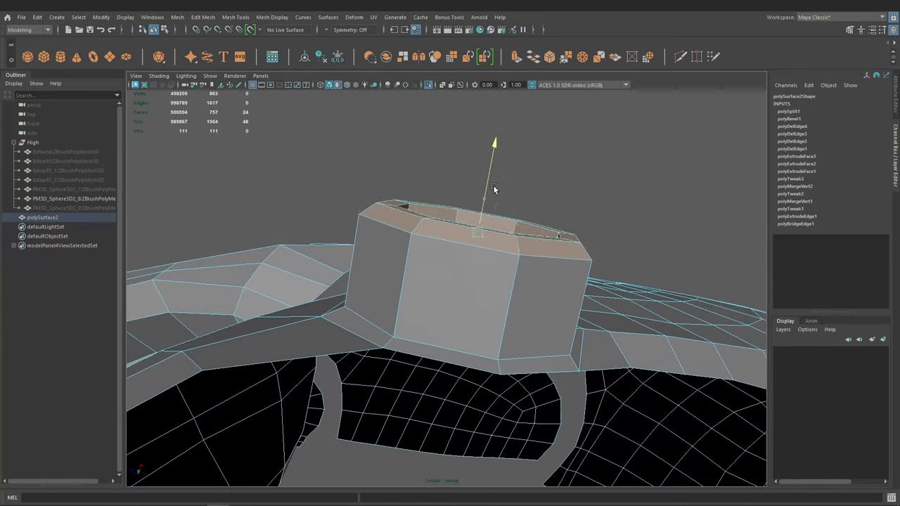
Try scaling the rim faces, undo it, and nudge them vertically along Y instead.
key("r")
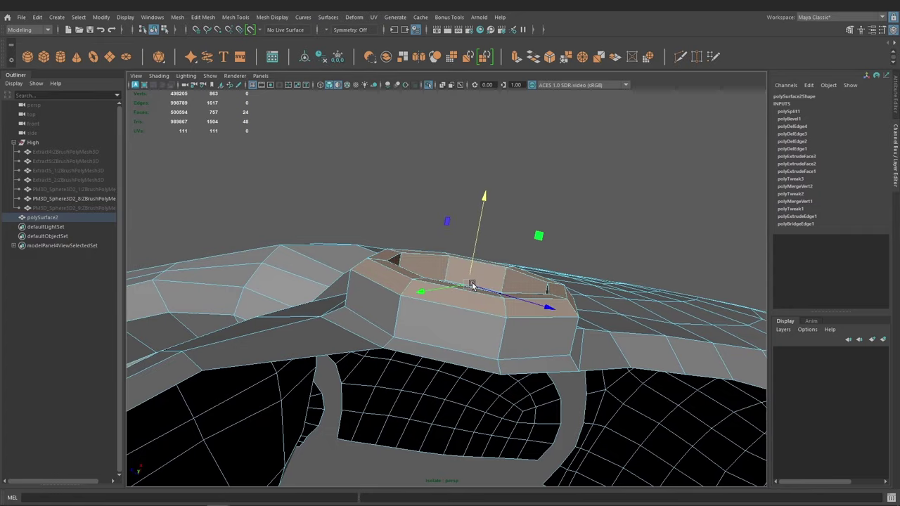
left_click_drag(474, 281, 492, 306)
key("ctrl+z")
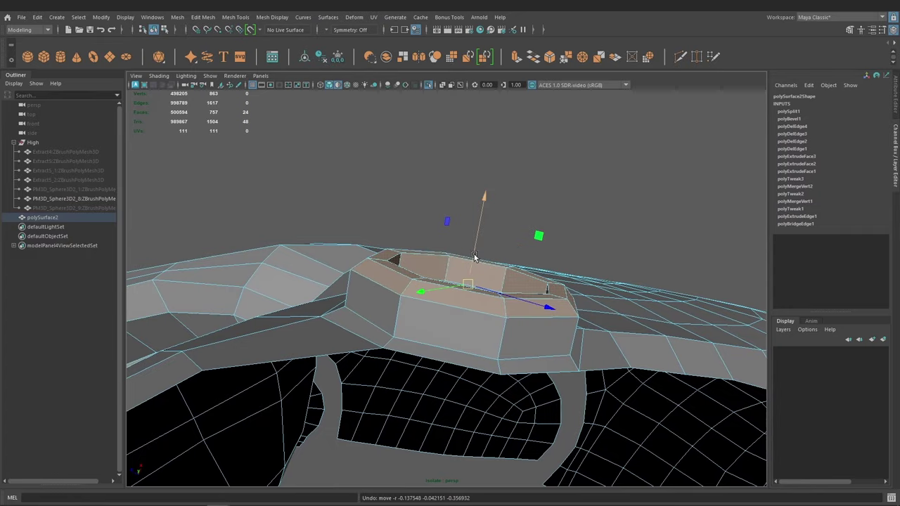
mouse_move(475, 257)
left_mouse_down()
mouse_move(517, 320)
mouse_move(507, 298)
mouse_move(490, 293)
left_mouse_up()
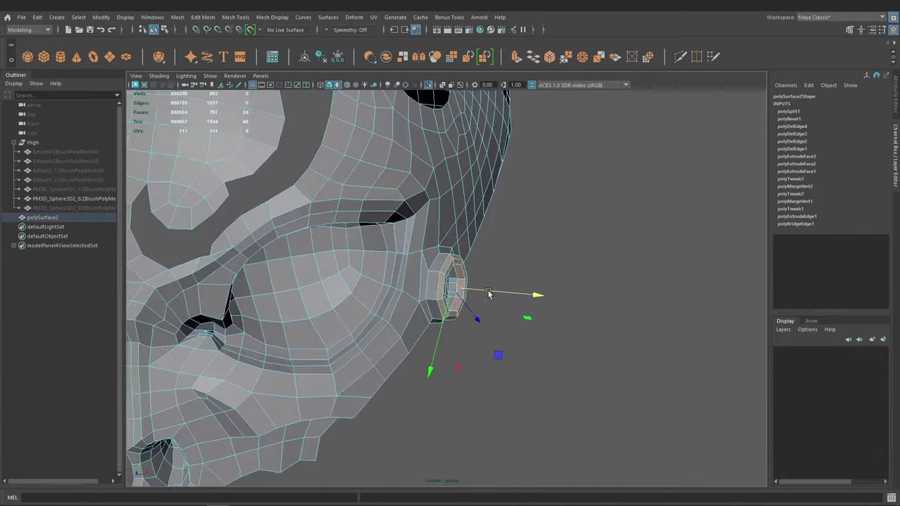
Select the hole's inner face ring and push it down to deepen the recess.
scroll(489, 293, "up", 2)
left_click(570, 225)
mouse_move(570, 225)
left_mouse_down("alt")
mouse_move(460, 292)
mouse_move(491, 328)
left_mouse_up("alt")
scroll(446, 349, "up", 2)
mouse_move(445, 348)
left_mouse_down("alt")
mouse_move(427, 301)
mouse_move(432, 338)
mouse_move(464, 337)
mouse_move(499, 359)
mouse_move(454, 373)
mouse_move(444, 319)
mouse_move(472, 337)
mouse_move(460, 328)
mouse_move(450, 341)
mouse_move(458, 328)
left_mouse_up("alt")
left_click(428, 303)
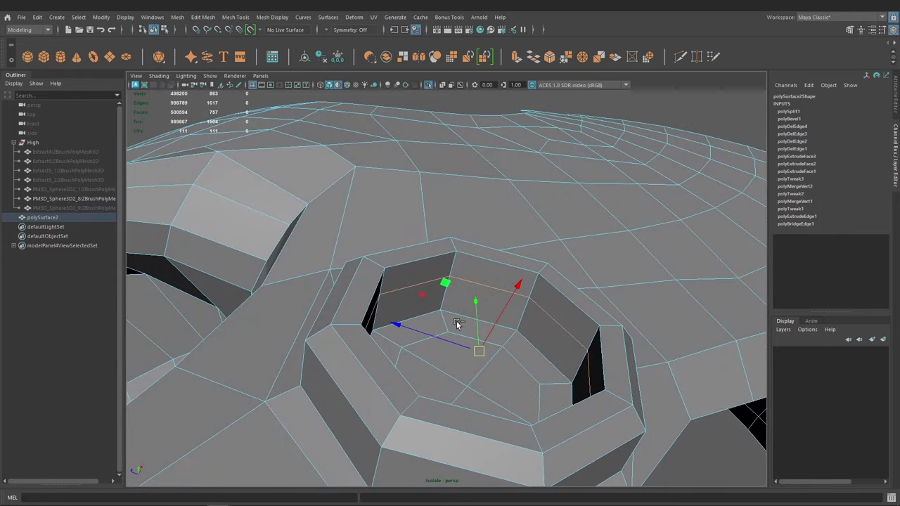
mouse_move(456, 320)
middle_mouse_down()
mouse_move(495, 326)
mouse_move(469, 331)
middle_mouse_up()
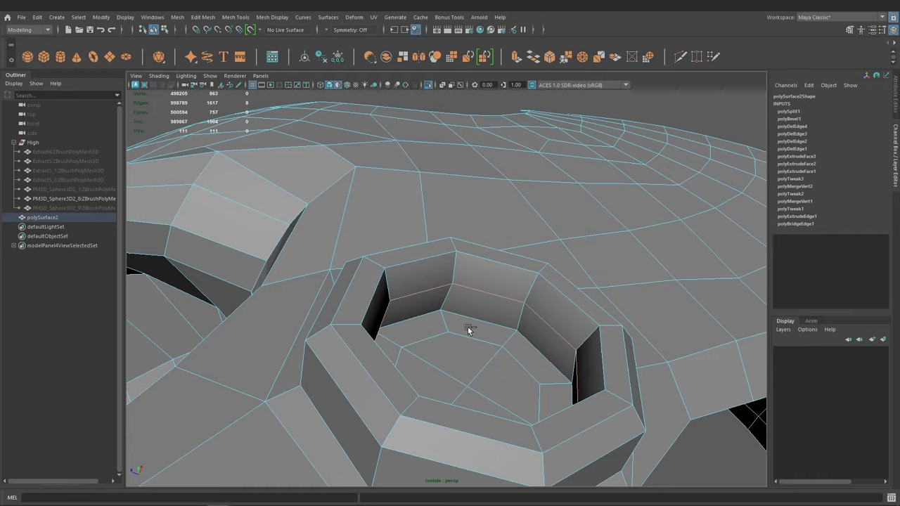
mouse_move(470, 330)
left_mouse_down("alt")
mouse_move(448, 378)
mouse_move(582, 348)
mouse_move(444, 308)
mouse_move(385, 274)
left_mouse_up("alt")
Clear the selection, pull back to view the whole head, and select polySurface2.
left_click(582, 347)
mouse_move(445, 304)
left_mouse_down("alt")
mouse_move(413, 326)
mouse_move(462, 352)
mouse_move(402, 329)
mouse_move(412, 301)
mouse_move(490, 337)
mouse_move(446, 376)
mouse_move(508, 391)
mouse_move(609, 301)
mouse_move(470, 363)
mouse_move(521, 273)
left_mouse_up("alt")
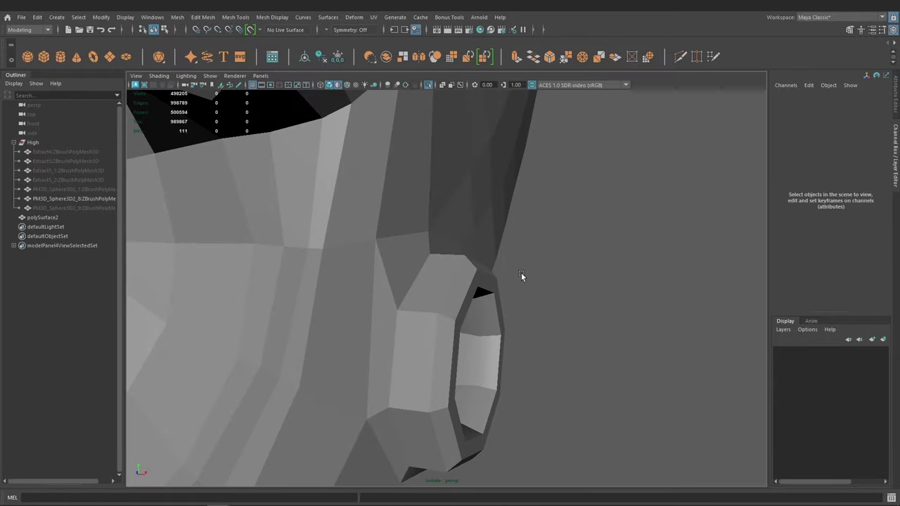
right_click_drag(580, 387, 417, 363, "alt")
mouse_move(417, 364)
left_mouse_down("alt")
mouse_move(442, 351)
mouse_move(418, 354)
mouse_move(488, 283)
mouse_move(450, 357)
mouse_move(458, 373)
mouse_move(499, 365)
mouse_move(518, 258)
mouse_move(503, 300)
left_mouse_up("alt")
left_click(487, 283)
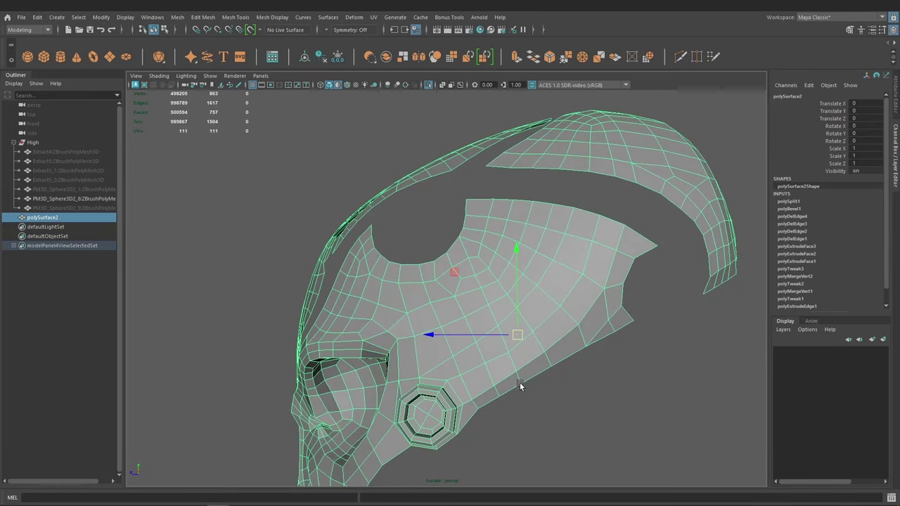
Orbit around the helmet to inspect the band and slot, briefly toggling the four-view layout.
mouse_move(519, 385)
left_mouse_down("alt")
mouse_move(485, 217)
mouse_move(499, 279)
mouse_move(414, 142)
left_mouse_up("alt")
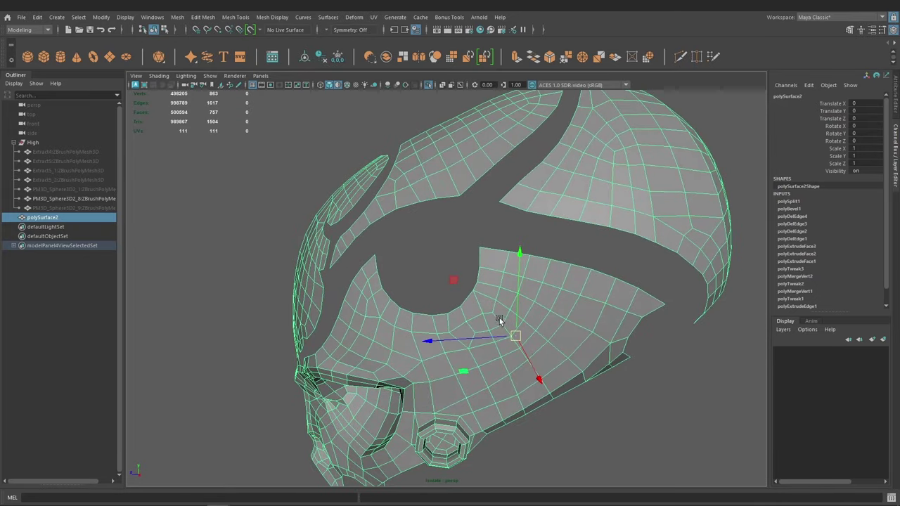
left_click_drag(499, 321, 475, 326, "alt")
left_click_drag(462, 267, 463, 275, "alt")
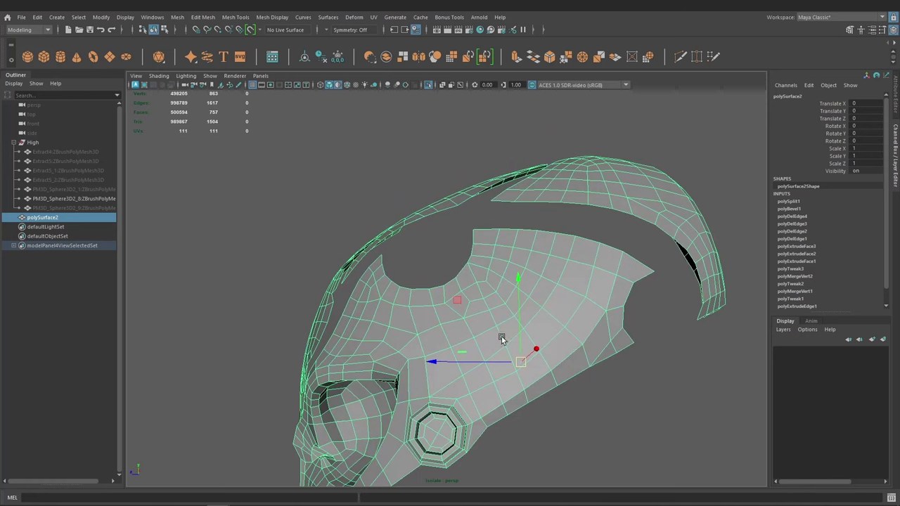
left_click_drag(501, 340, 470, 273, "alt")
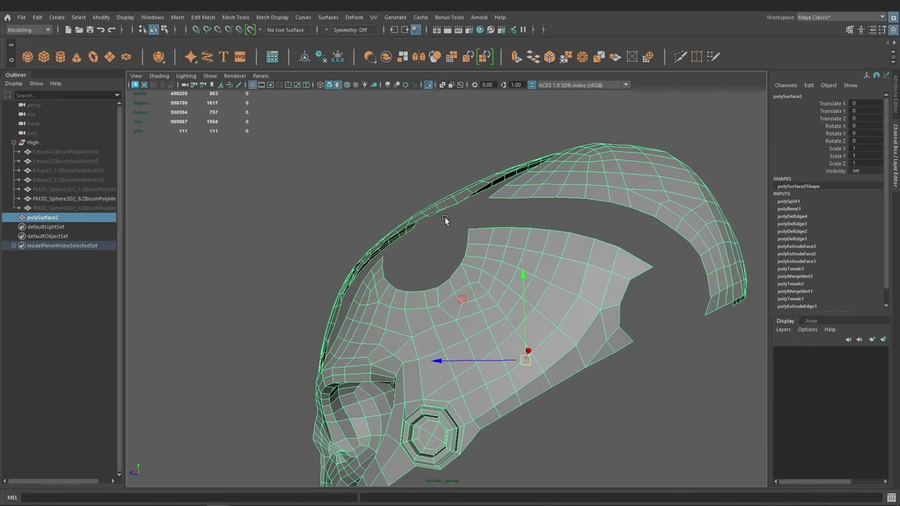
mouse_move(433, 197)
left_mouse_down("alt")
mouse_move(420, 183)
mouse_move(430, 198)
left_mouse_up("alt")
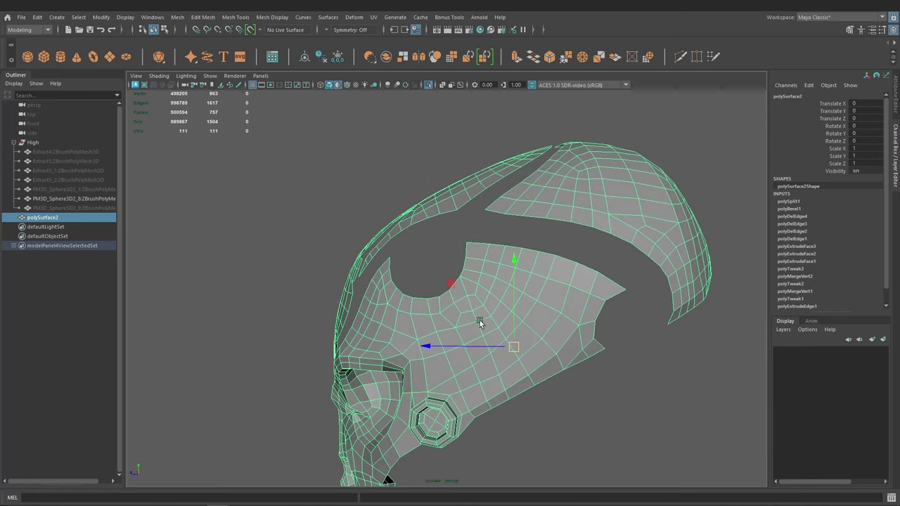
left_click_drag(506, 403, 516, 374, "alt")
left_click_drag(481, 322, 510, 324, "alt")
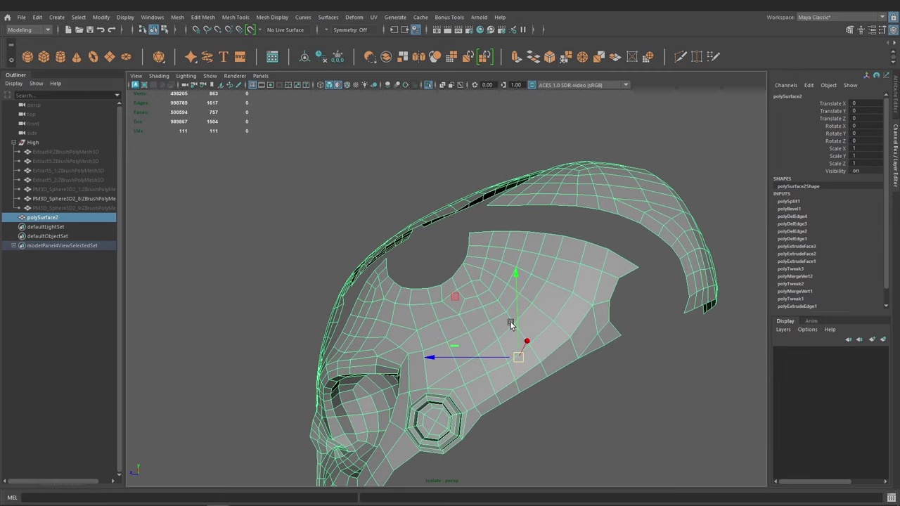
key("space")
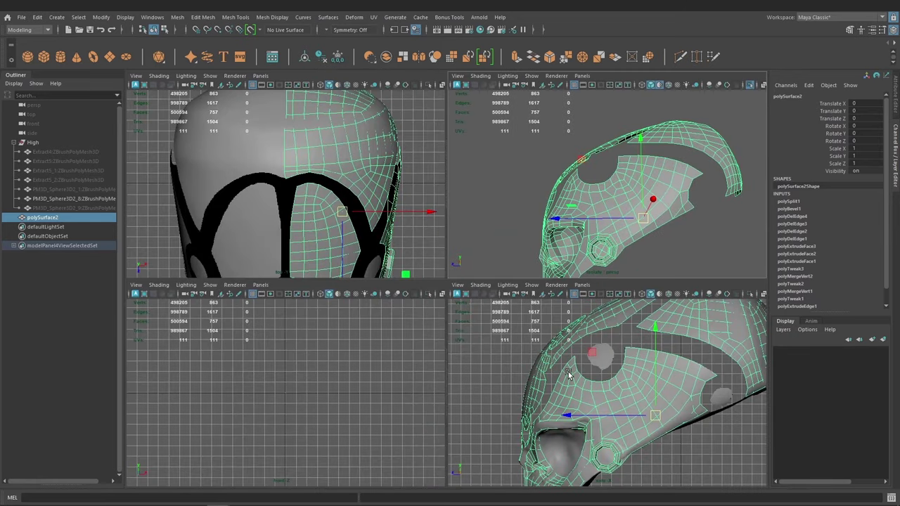
key("space")
Frame the helmet and isolate polySurface2 with Ctrl+1 so the sculpted head is hidden.
scroll(457, 308, "down", 2)
scroll(457, 313, "down", 2)
scroll(455, 318, "down", 2)
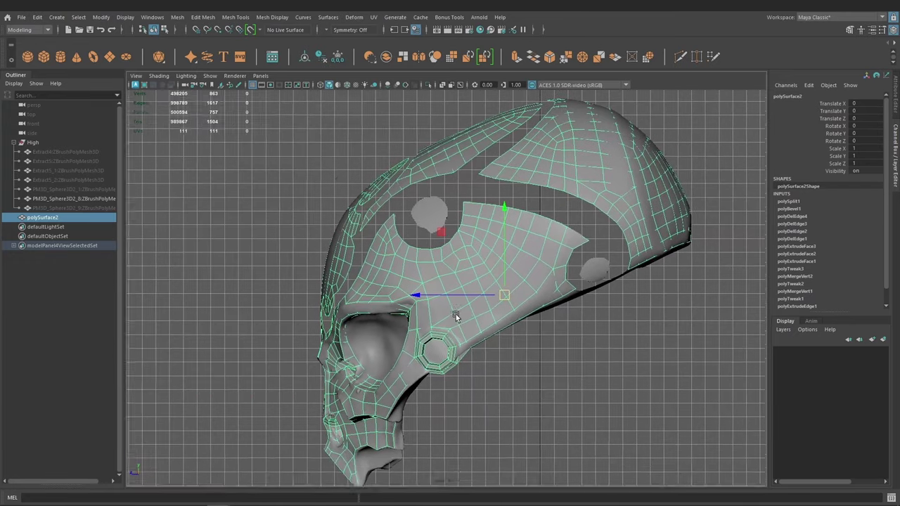
mouse_move(455, 317)
left_mouse_down("alt")
mouse_move(438, 260)
mouse_move(436, 283)
mouse_move(452, 261)
left_mouse_up("alt")
scroll(478, 296, "up", 2)
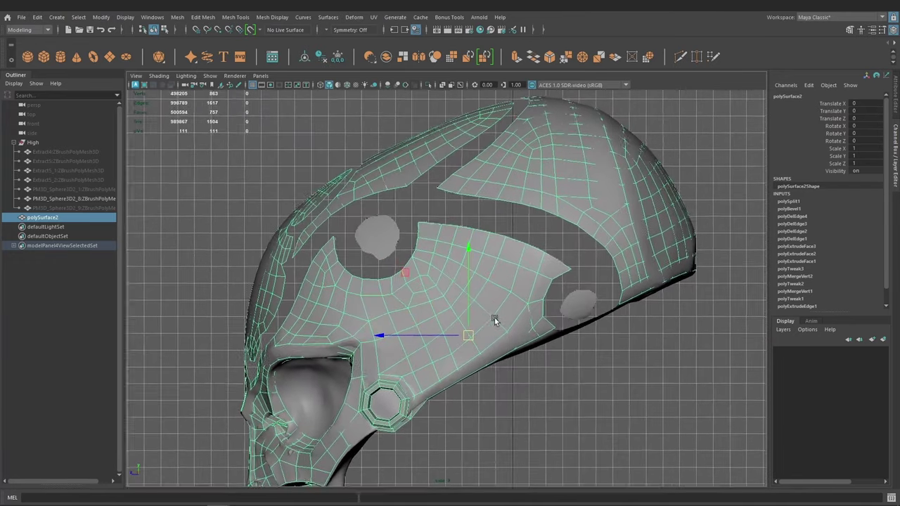
left_click_drag(494, 321, 485, 317, "alt")
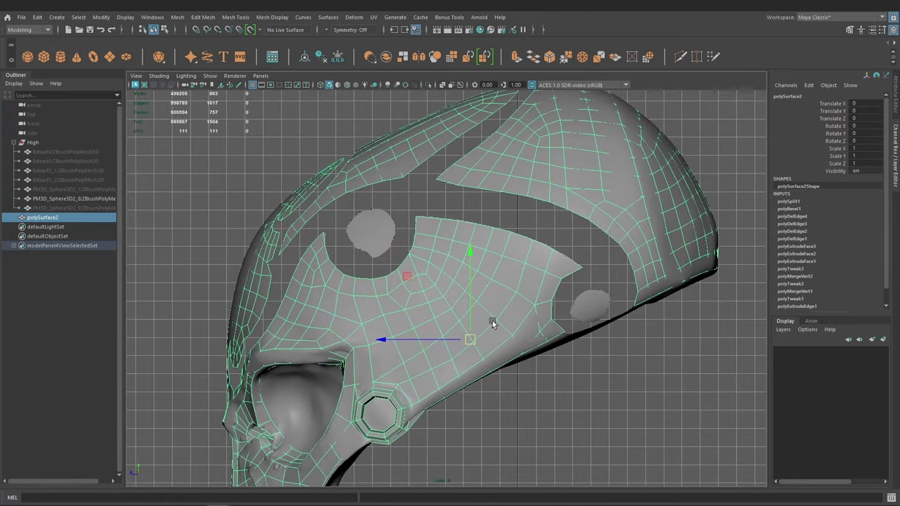
key("ctrl+1")
mouse_move(445, 268)
left_mouse_down("alt")
mouse_move(455, 293)
mouse_move(388, 175)
left_mouse_up("alt")
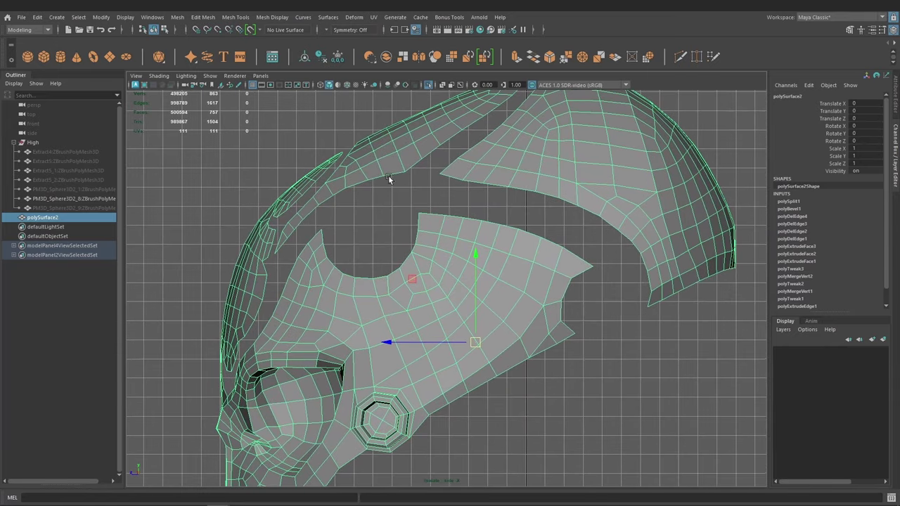
Deselect the helmet mesh before drawing the cut line across the side panel.
left_click(489, 401)
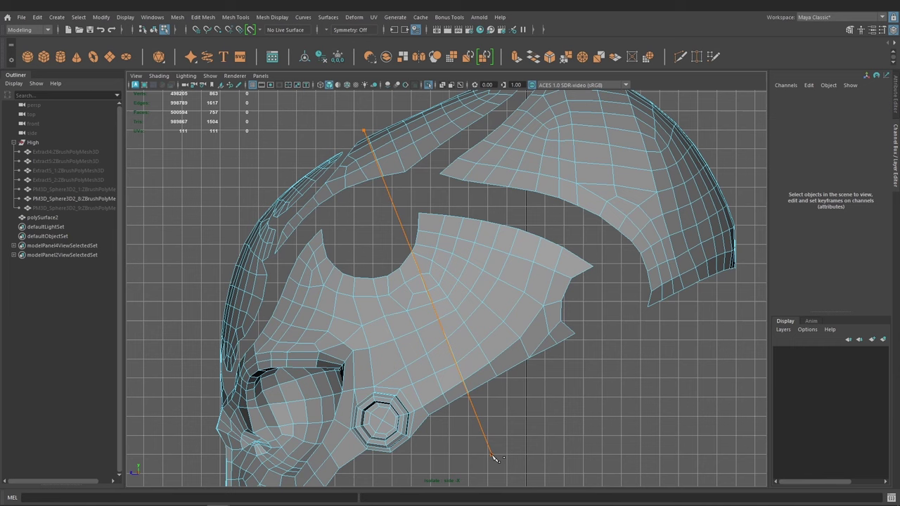
Extend the pending cut line down across the side panel and zoom in on it.
left_click_drag(493, 455, 493, 455)
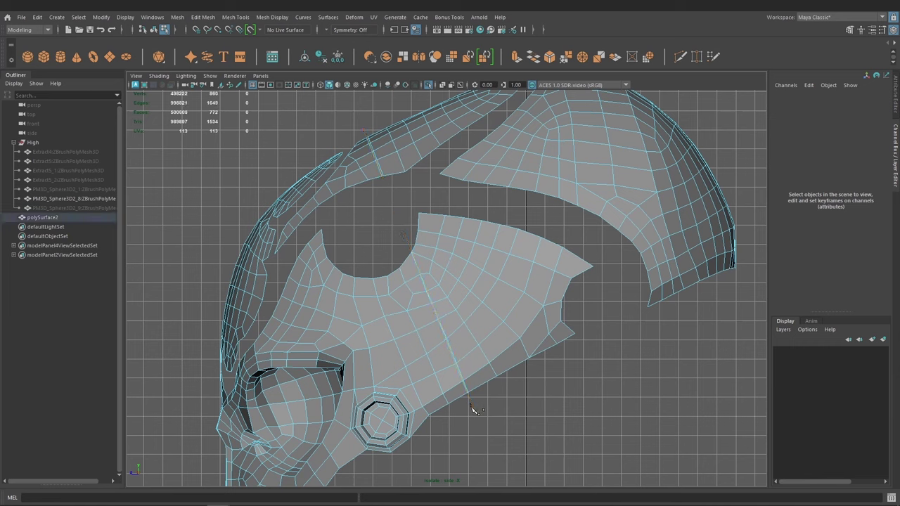
scroll(468, 331, "up", 2)
key("w")
key("space")
key("space")
left_click_drag(452, 231, 546, 327, "alt")
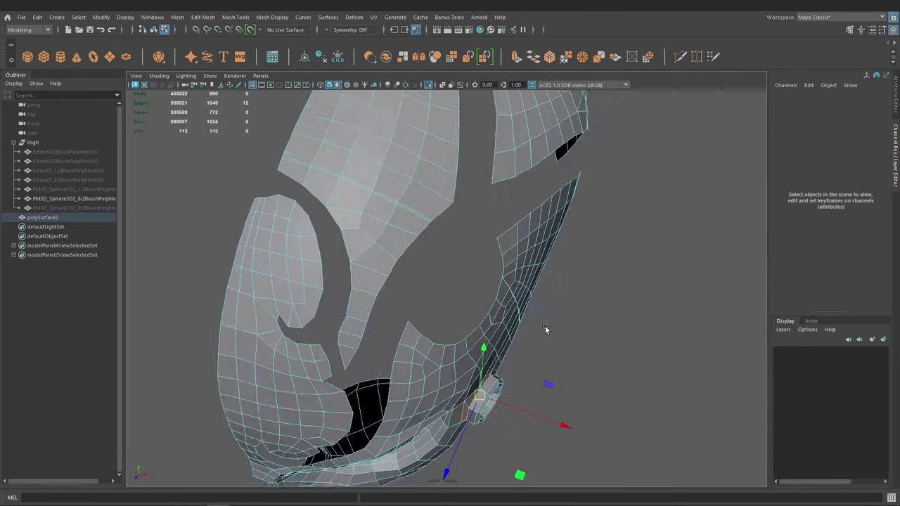
scroll(478, 271, "up", 5)
scroll(439, 310, "up", 3)
mouse_move(439, 311)
left_mouse_down("alt")
mouse_move(398, 255)
mouse_move(387, 205)
mouse_move(451, 284)
left_mouse_up("alt")
Select the new cut edge on the side panel and delete it with its vertices.
left_click(412, 267)
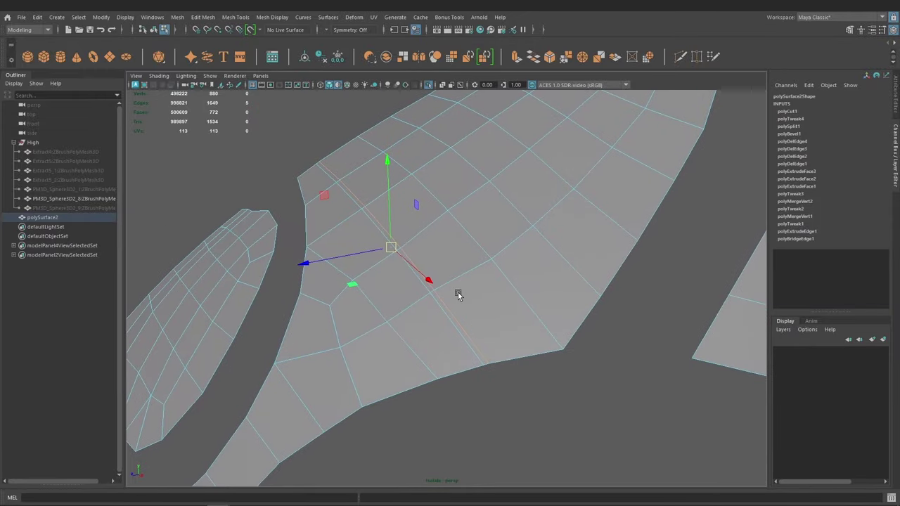
key("F9")
left_click_drag(390, 271, 385, 230, "alt")
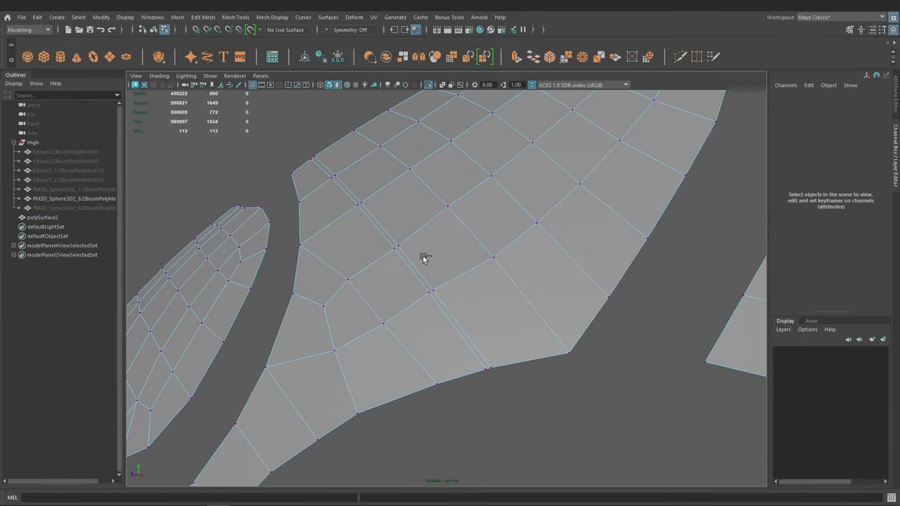
left_click(421, 257)
left_click_drag(427, 261, 426, 256, "alt")
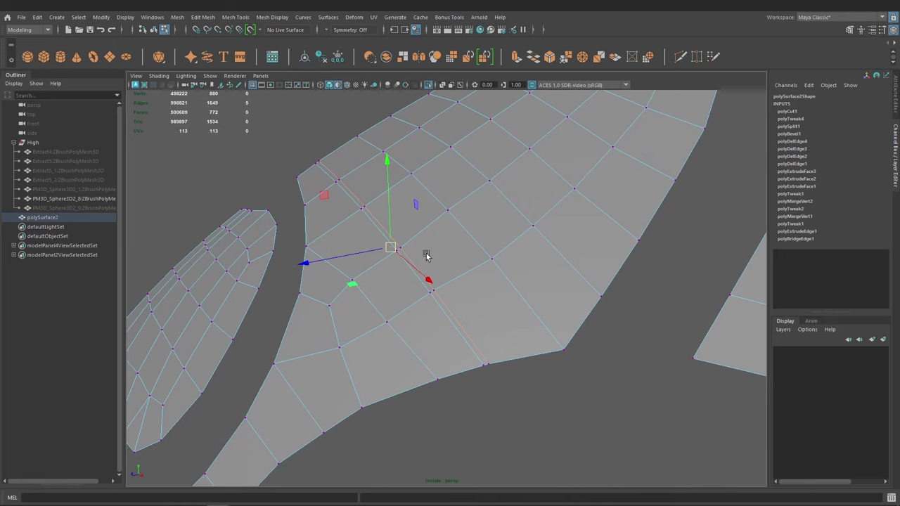
key("ctrl+Delete")
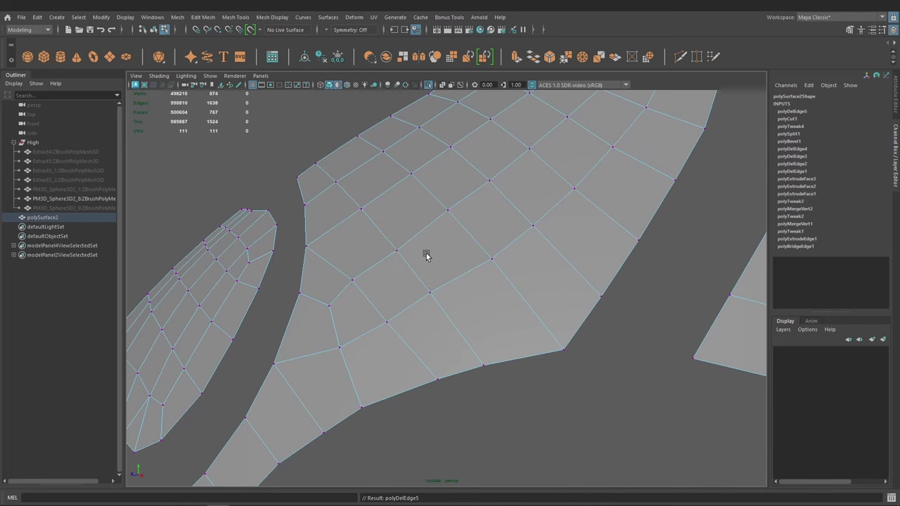
scroll(385, 201, "down", 3)
scroll(478, 281, "down", 3)
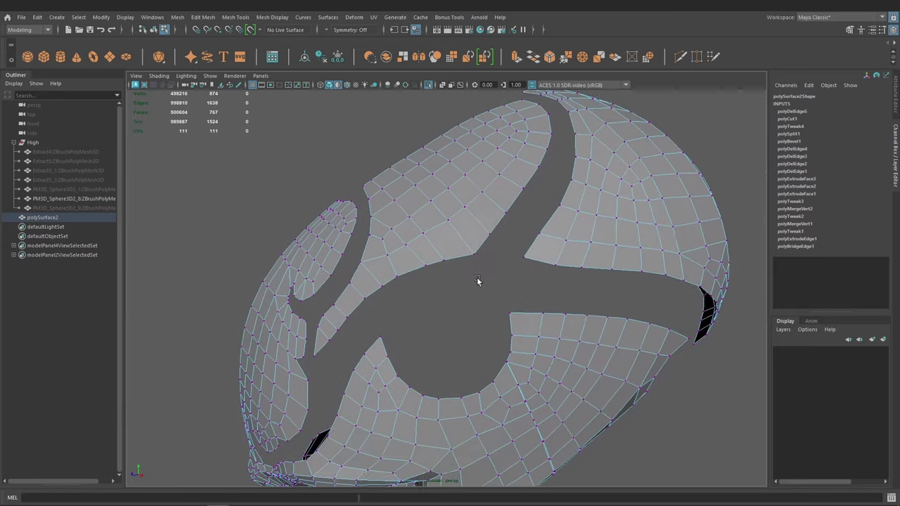
left_click_drag(478, 281, 440, 245, "alt")
scroll(448, 257, "up", 5)
Restore the edge with undo, then delete the stray edge beside the hole again.
key("ctrl+z")
scroll(417, 201, "up", 5)
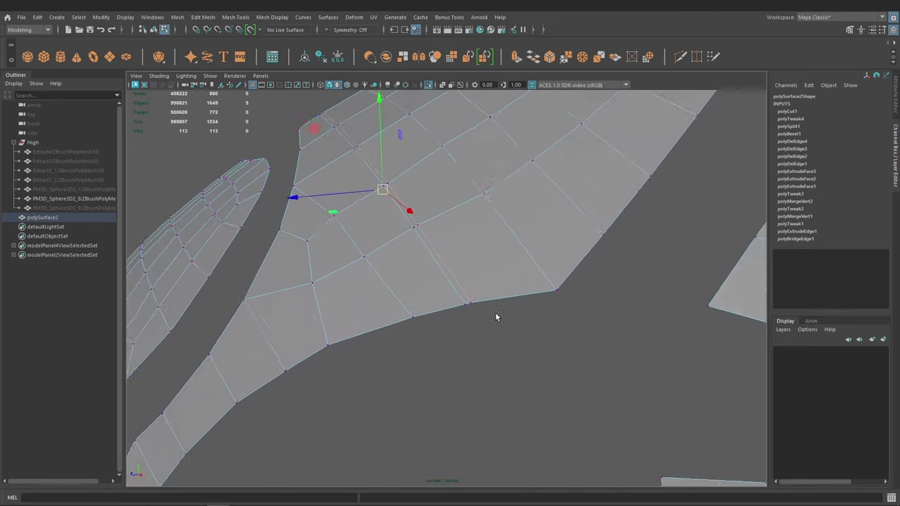
mouse_move(496, 315)
left_mouse_down("alt")
mouse_move(482, 294)
mouse_move(493, 312)
left_mouse_up("alt")
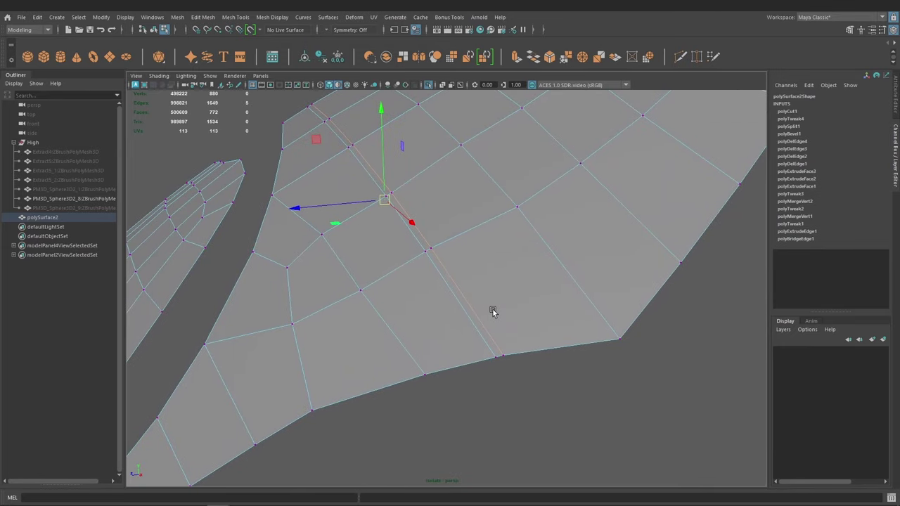
key("Delete")
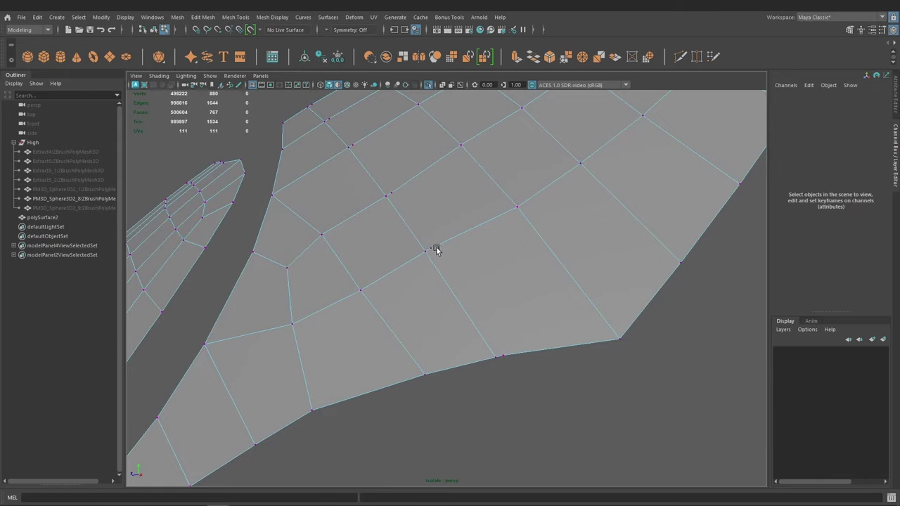
mouse_move(367, 152)
left_mouse_down("alt")
mouse_move(502, 279)
mouse_move(458, 267)
mouse_move(488, 267)
mouse_move(483, 322)
left_mouse_up("alt")
key("ctrl+z")
key("Delete")
Zoom in and select the vertex on the side panel's hole border.
scroll(483, 322, "up", 3)
scroll(464, 342, "up", 3)
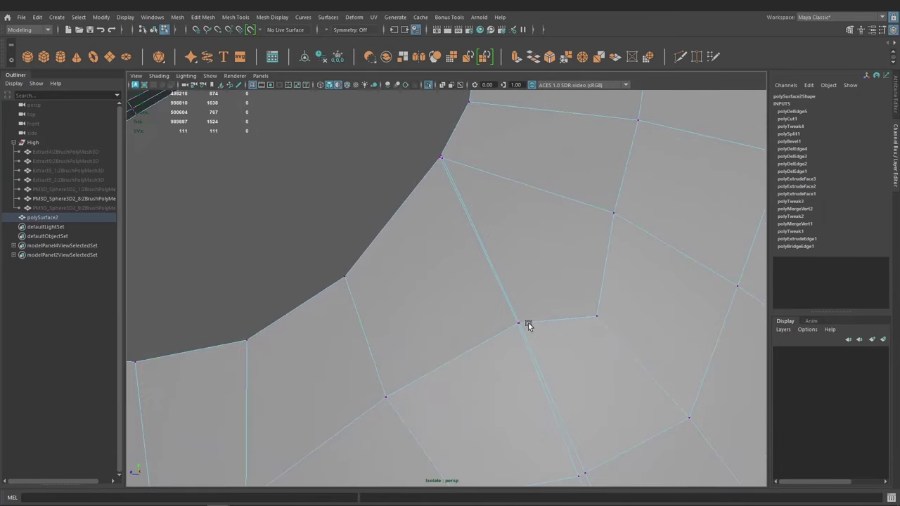
scroll(526, 322, "up", 1)
scroll(464, 260, "up", 1)
scroll(464, 260, "up", 1)
scroll(434, 237, "up", 1)
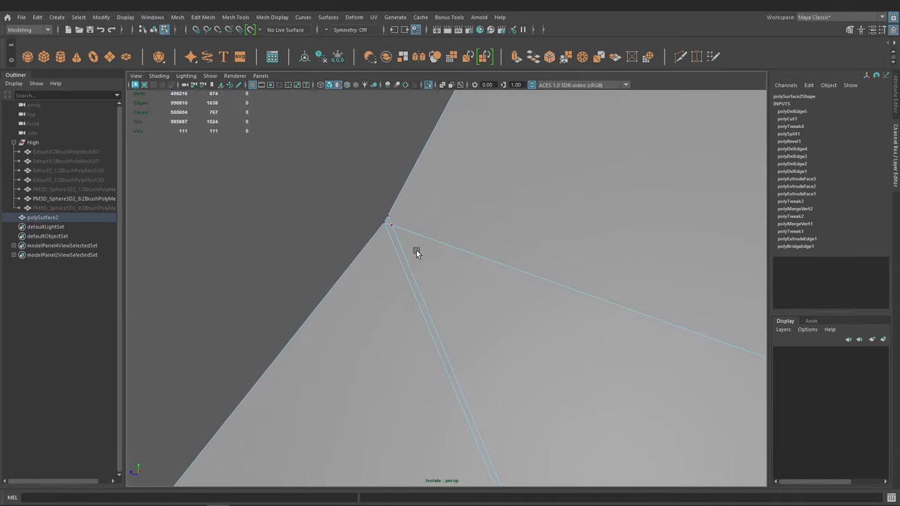
scroll(415, 251, "up", 1)
scroll(398, 286, "up", 1)
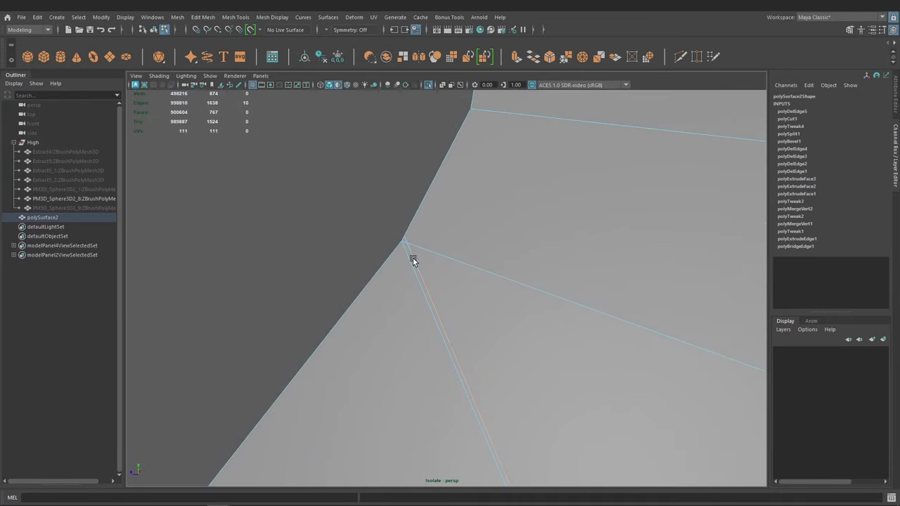
left_click(413, 258)
scroll(412, 258, "down", 3)
Delete the extra edges along the side panel's hole border.
mouse_move(366, 201)
left_mouse_down("alt")
mouse_move(472, 257)
mouse_move(450, 221)
mouse_move(466, 307)
mouse_move(438, 283)
mouse_move(450, 334)
mouse_move(374, 187)
mouse_move(392, 215)
mouse_move(403, 297)
mouse_move(428, 279)
mouse_move(439, 304)
mouse_move(457, 307)
mouse_move(426, 218)
mouse_move(419, 242)
mouse_move(482, 265)
mouse_move(432, 227)
mouse_move(460, 274)
mouse_move(432, 244)
mouse_move(434, 261)
mouse_move(443, 270)
mouse_move(398, 183)
left_mouse_up("alt")
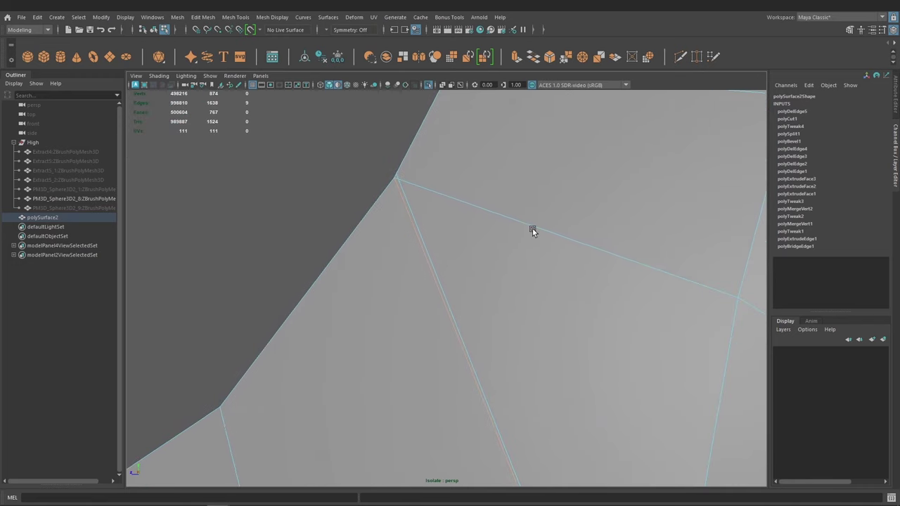
key("Delete")
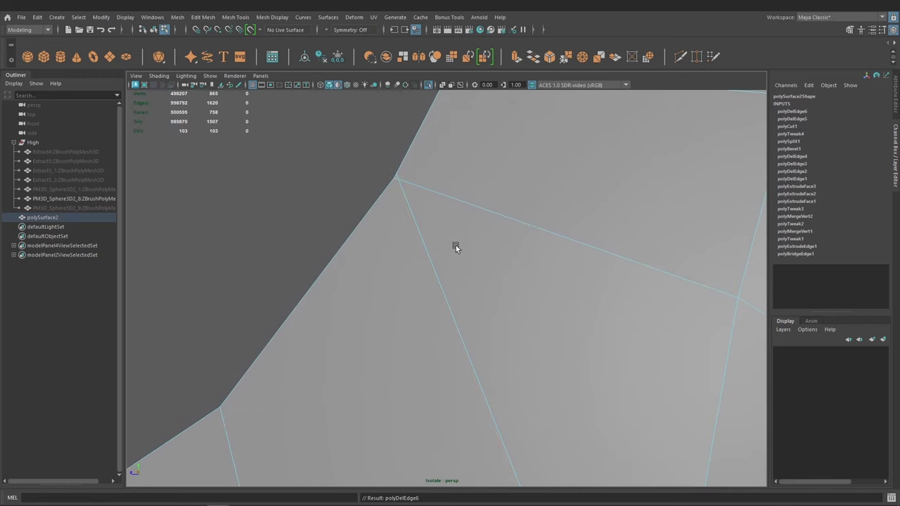
mouse_move(456, 246)
left_mouse_down("alt")
mouse_move(410, 206)
mouse_move(426, 329)
mouse_move(464, 315)
mouse_move(449, 248)
left_mouse_up("alt")
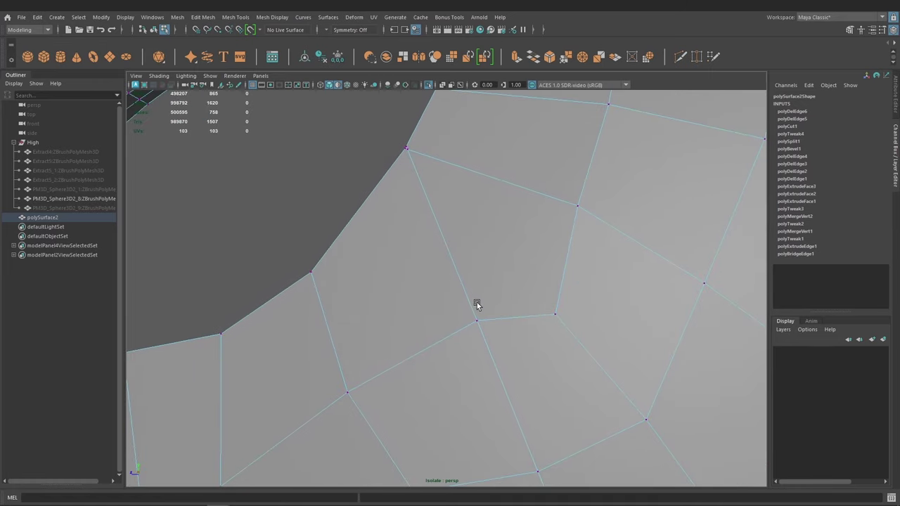
scroll(475, 291, "up", 2)
scroll(474, 264, "up", 3)
scroll(479, 257, "up", 3)
scroll(464, 249, "up", 1)
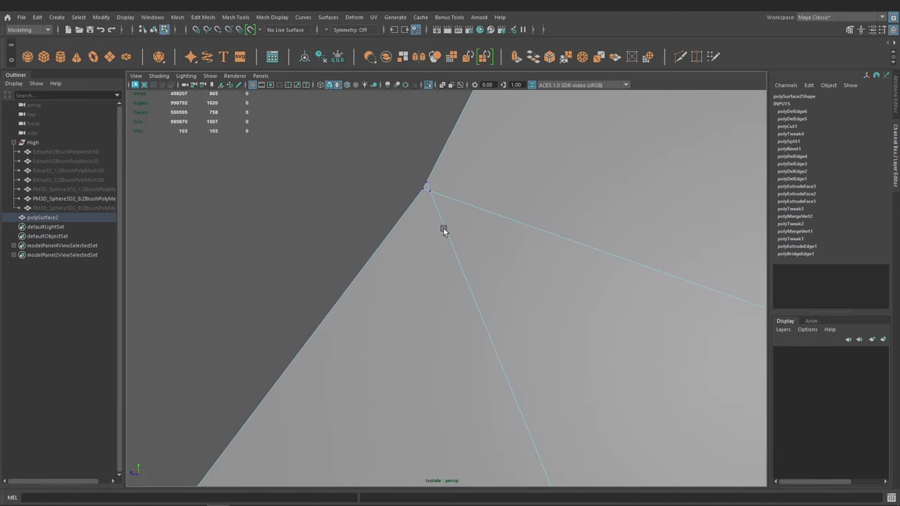
Target Weld the stray hole-border vertex into its neighbour, leaving 863 vertices and 757 faces.
left_click_drag(442, 230, 440, 220, "alt")
left_click(436, 230)
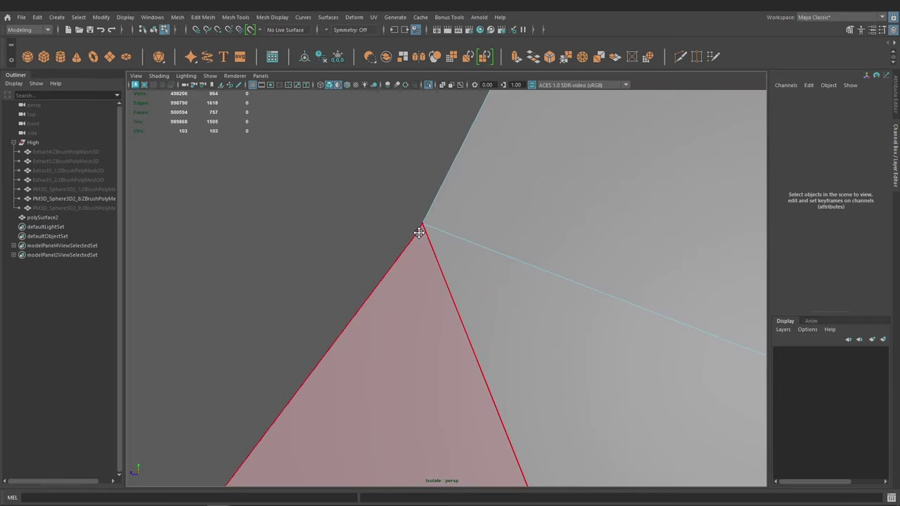
left_click(419, 230, "ctrl+shift")
scroll(448, 253, "down", 3)
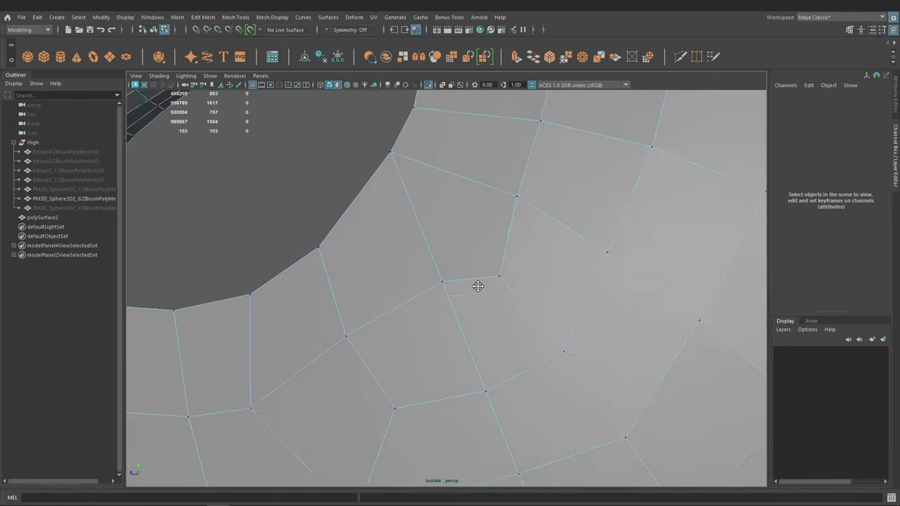
scroll(427, 287, "up", 2)
scroll(485, 316, "up", 2)
scroll(506, 339, "down", 1)
scroll(506, 305, "down", 2)
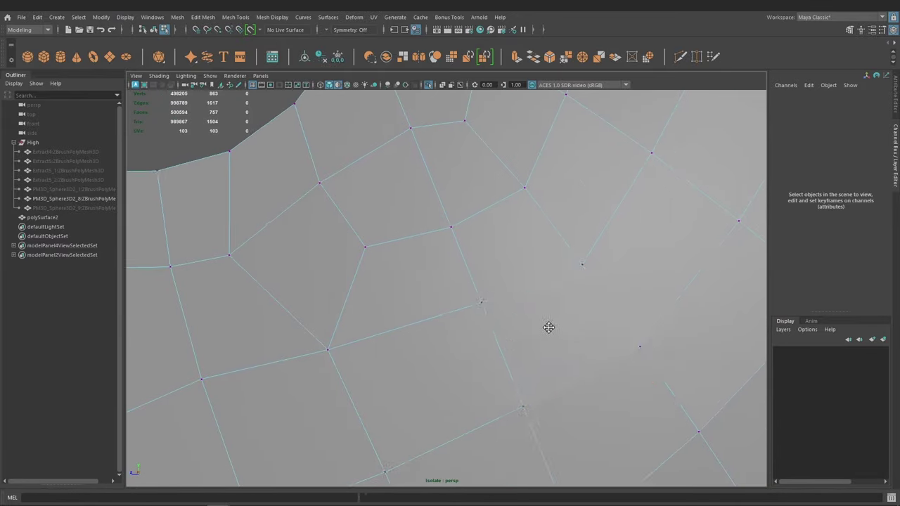
scroll(546, 328, "up", 2)
scroll(538, 287, "down", 1)
scroll(555, 277, "down", 2)
scroll(541, 323, "up", 1)
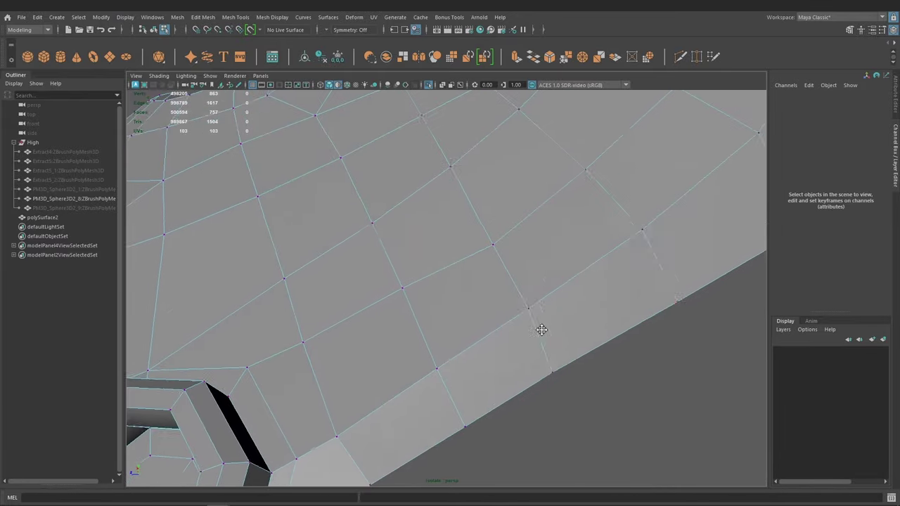
scroll(492, 281, "down", 4)
scroll(450, 240, "up", 1)
Maximize the side view and select the edge loop along the panel's upper arc.
key("space")
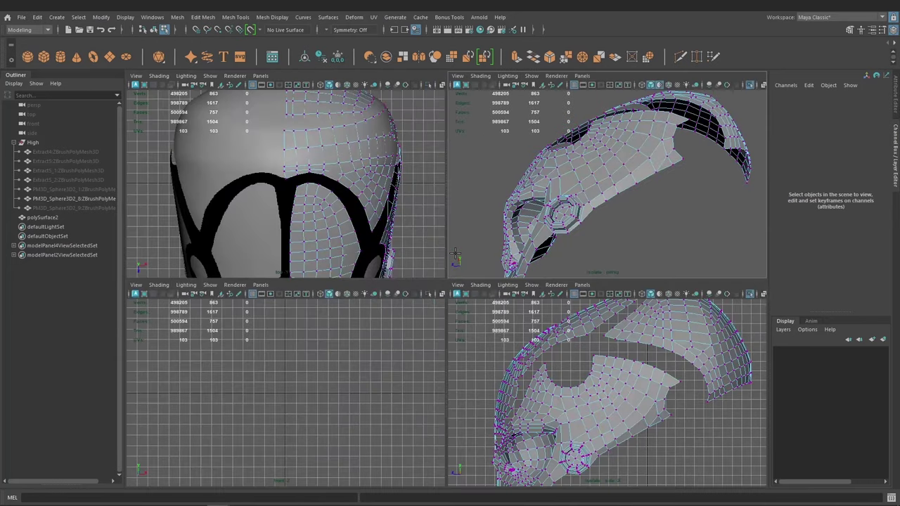
key("space")
key("F8")
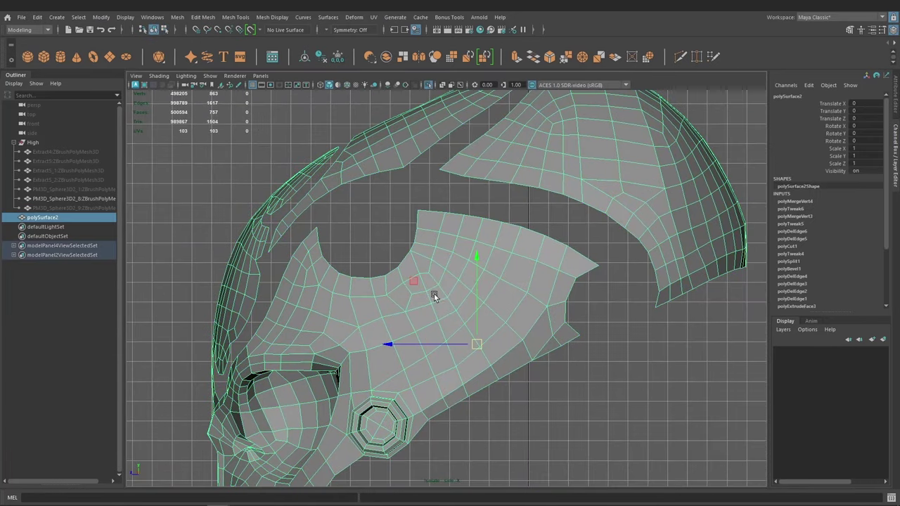
double_click(377, 161, "shift")
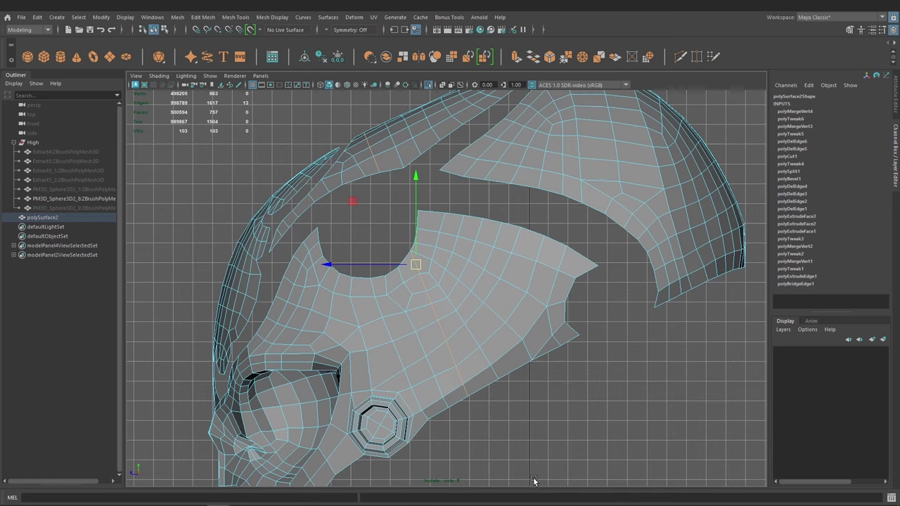
left_click_drag(533, 480, 498, 397, "alt")
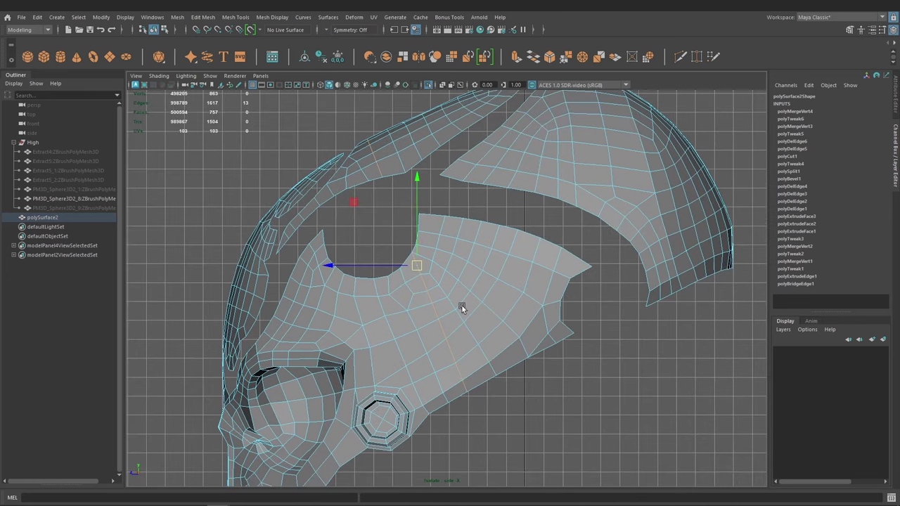
Select the whole helmet and maximize the perspective view, orbited to face the front.
right_click_drag(461, 306, 455, 238)
key("space")
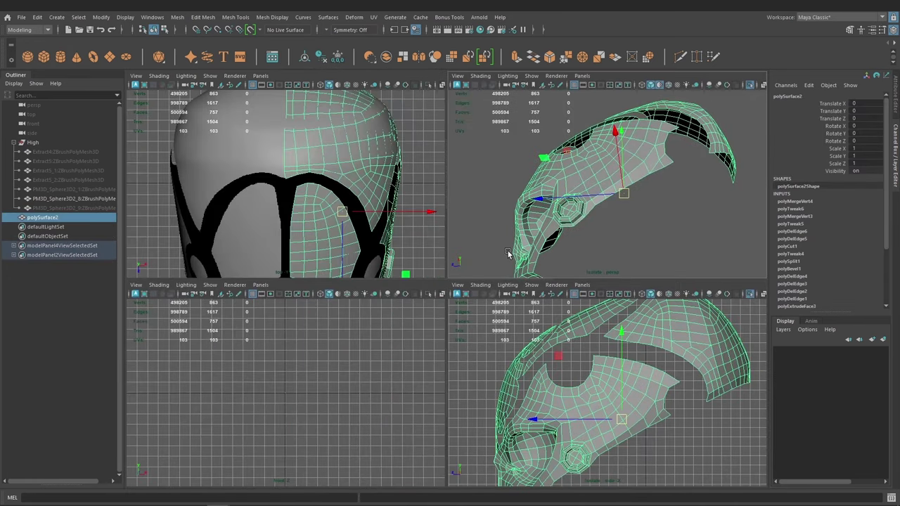
key("space")
mouse_move(475, 263)
left_mouse_down("alt")
mouse_move(445, 303)
mouse_move(497, 276)
mouse_move(474, 287)
mouse_move(446, 276)
mouse_move(515, 279)
mouse_move(426, 284)
mouse_move(458, 262)
mouse_move(492, 295)
mouse_move(494, 276)
mouse_move(424, 171)
mouse_move(428, 207)
mouse_move(415, 140)
mouse_move(536, 235)
mouse_move(498, 214)
mouse_move(478, 239)
mouse_move(582, 216)
mouse_move(578, 203)
mouse_move(391, 265)
left_mouse_up("alt")
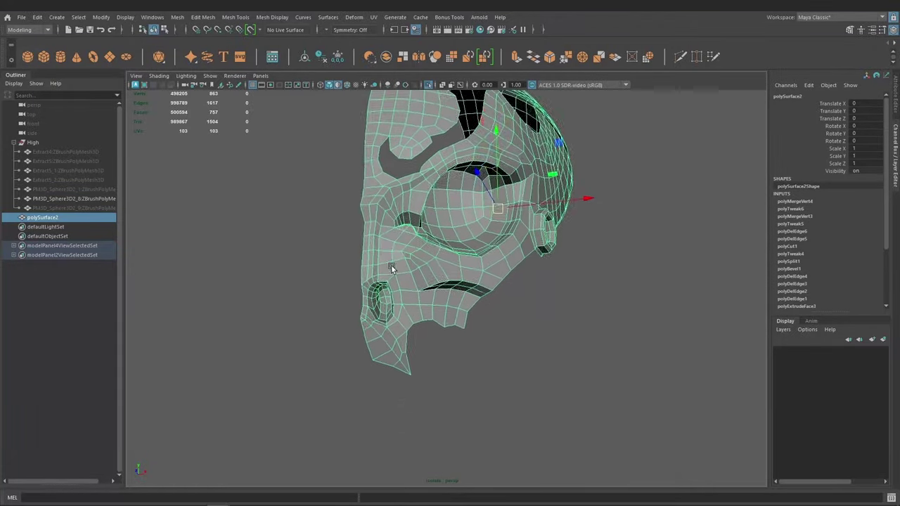
Switch to vertex mode and pick a vertex on the helmet's lower side.
right_click_drag(392, 265, 373, 281, "alt")
mouse_move(373, 281)
left_mouse_down("alt")
mouse_move(408, 284)
mouse_move(403, 299)
mouse_move(373, 278)
mouse_move(341, 227)
mouse_move(412, 288)
mouse_move(413, 300)
mouse_move(457, 309)
left_mouse_up("alt")
key("F9")
left_click(434, 312)
Orbit around the eye opening and side ring, building up the 47-edge selection.
right_click_drag(457, 309, 514, 336, "alt")
mouse_move(525, 274)
left_mouse_down("alt")
mouse_move(445, 294)
mouse_move(419, 264)
left_mouse_up("alt")
left_click_drag(409, 343, 405, 299, "alt")
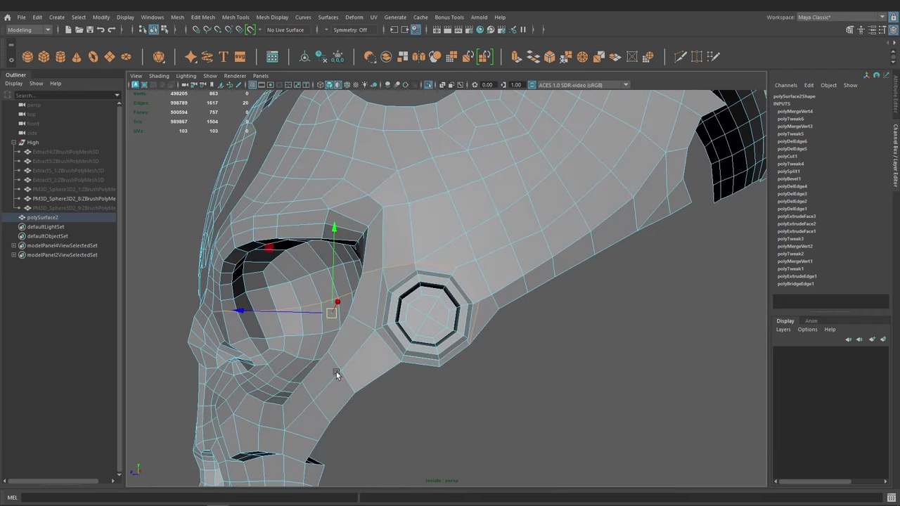
mouse_move(336, 374)
left_mouse_down("alt")
mouse_move(322, 372)
mouse_move(347, 373)
left_mouse_up("alt")
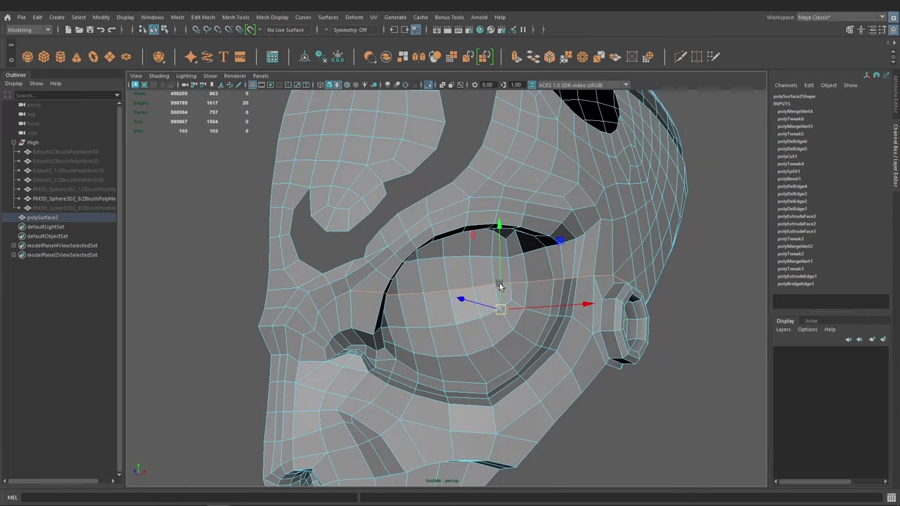
left_click_drag(343, 297, 446, 252, "alt")
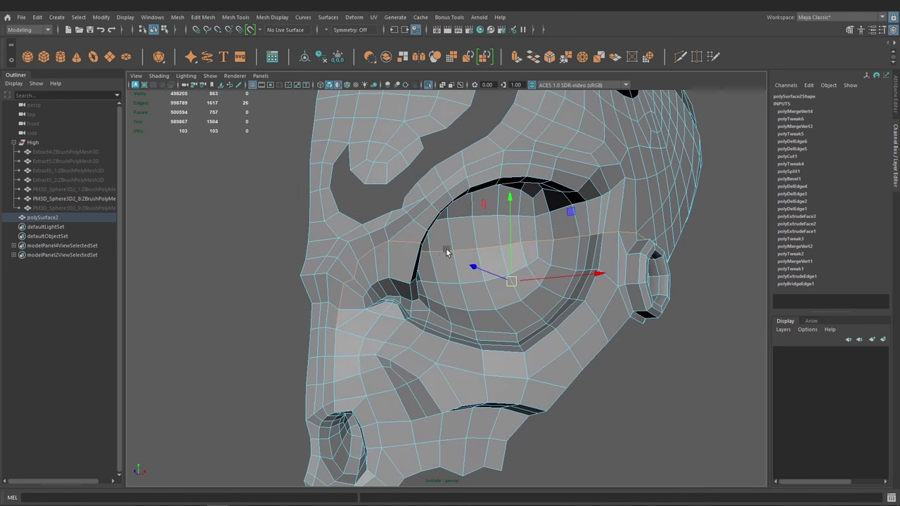
mouse_move(611, 254)
left_mouse_down("alt")
mouse_move(407, 304)
mouse_move(425, 307)
mouse_move(428, 214)
left_mouse_up("alt")
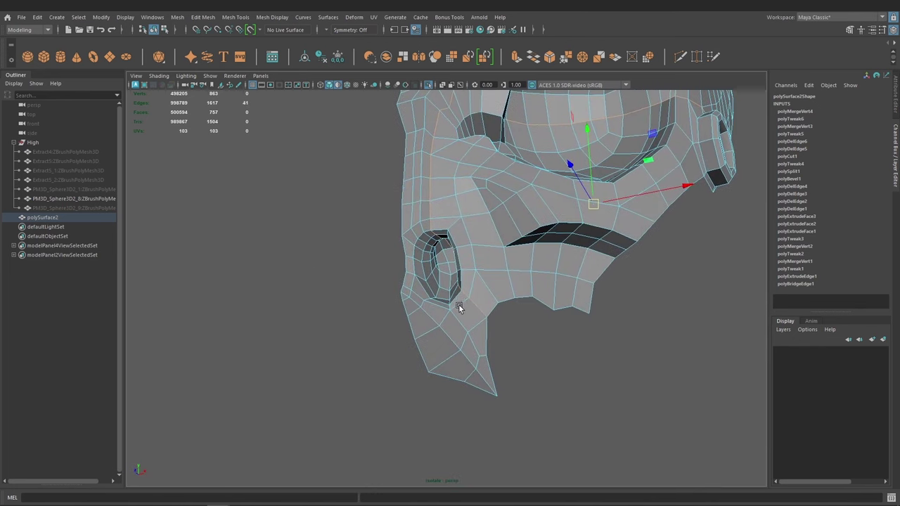
left_click_drag(452, 307, 411, 197, "alt")
mouse_move(414, 275)
left_mouse_down("alt")
mouse_move(464, 303)
mouse_move(457, 249)
left_mouse_up("alt")
left_click_drag(482, 285, 426, 289, "alt")
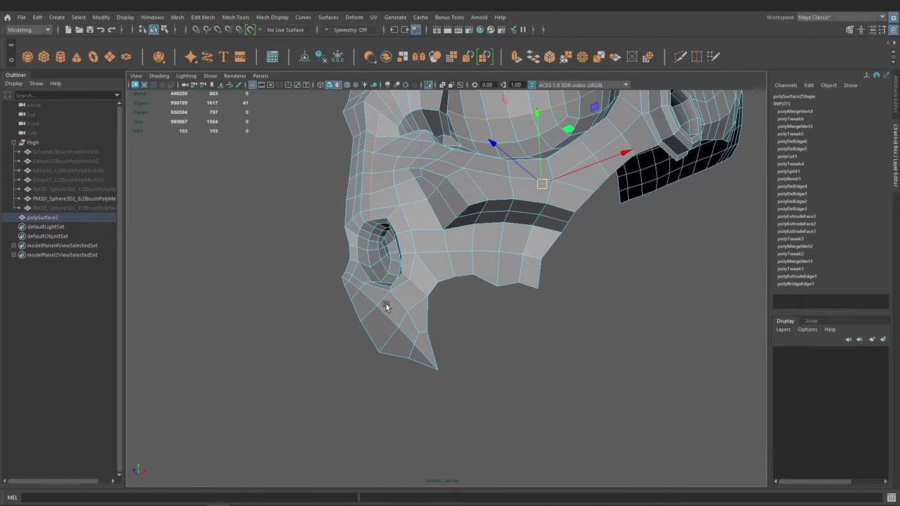
mouse_move(387, 318)
left_mouse_down("alt")
mouse_move(422, 268)
mouse_move(401, 281)
mouse_move(422, 302)
mouse_move(411, 312)
mouse_move(500, 303)
mouse_move(431, 263)
mouse_move(369, 243)
mouse_move(438, 288)
mouse_move(402, 255)
mouse_move(427, 272)
left_mouse_up("alt")
left_click(427, 272)
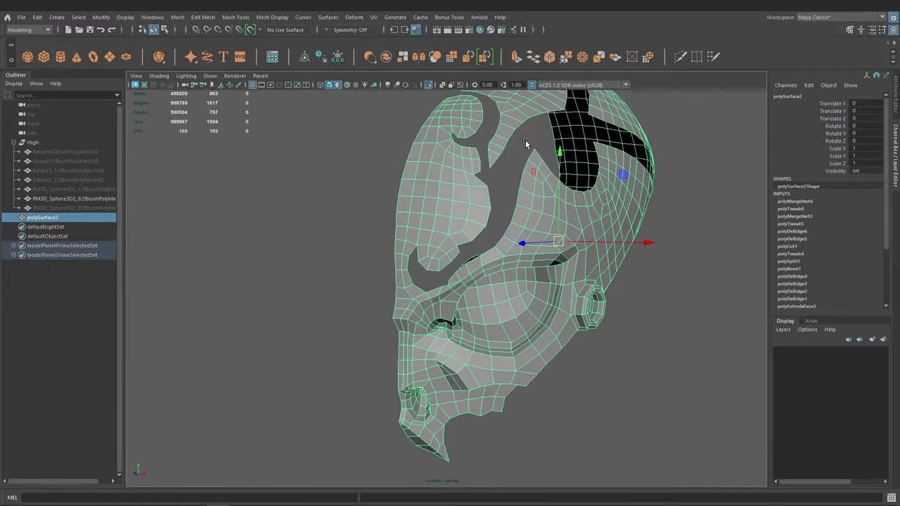
mouse_move(525, 144)
left_mouse_down("alt")
mouse_move(437, 247)
mouse_move(423, 221)
left_mouse_up("alt")
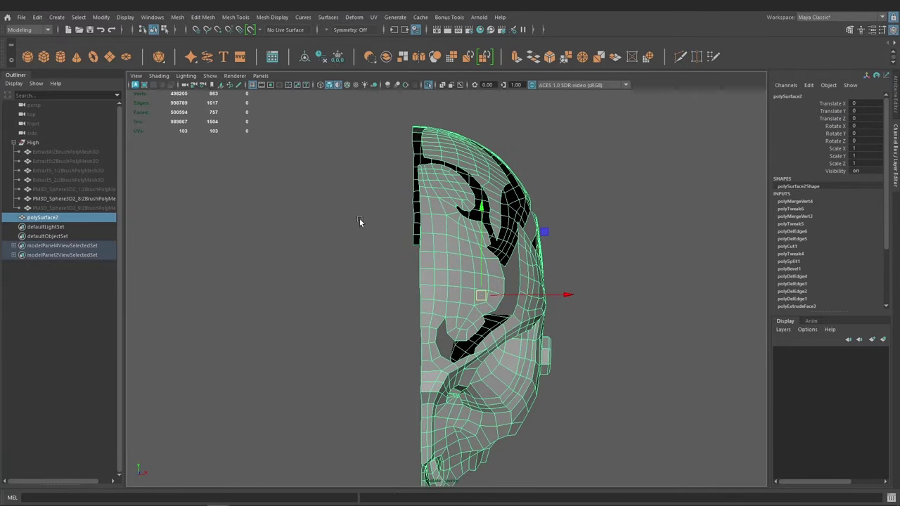
mouse_move(359, 222)
left_mouse_down("alt")
mouse_move(415, 220)
mouse_move(414, 157)
mouse_move(400, 245)
mouse_move(390, 203)
mouse_move(431, 237)
mouse_move(376, 215)
mouse_move(394, 224)
mouse_move(408, 264)
mouse_move(456, 287)
mouse_move(433, 283)
mouse_move(464, 275)
mouse_move(552, 288)
left_mouse_up("alt")
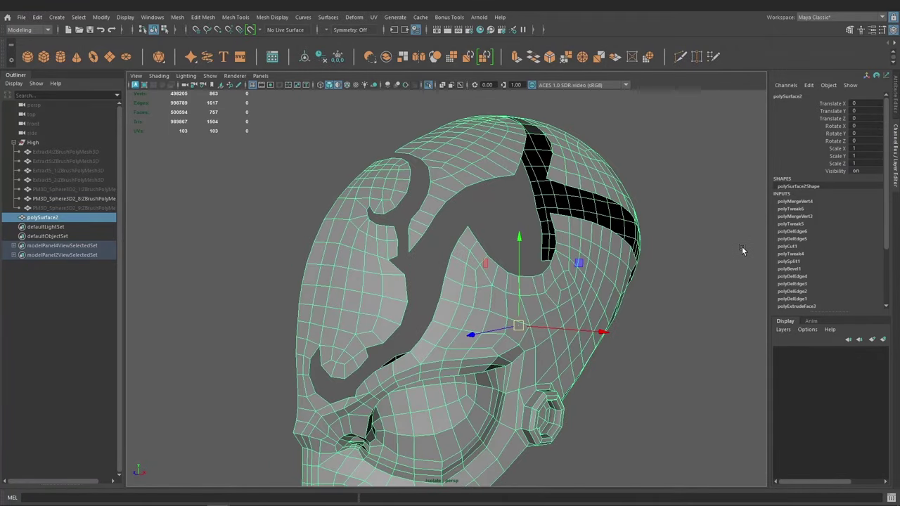